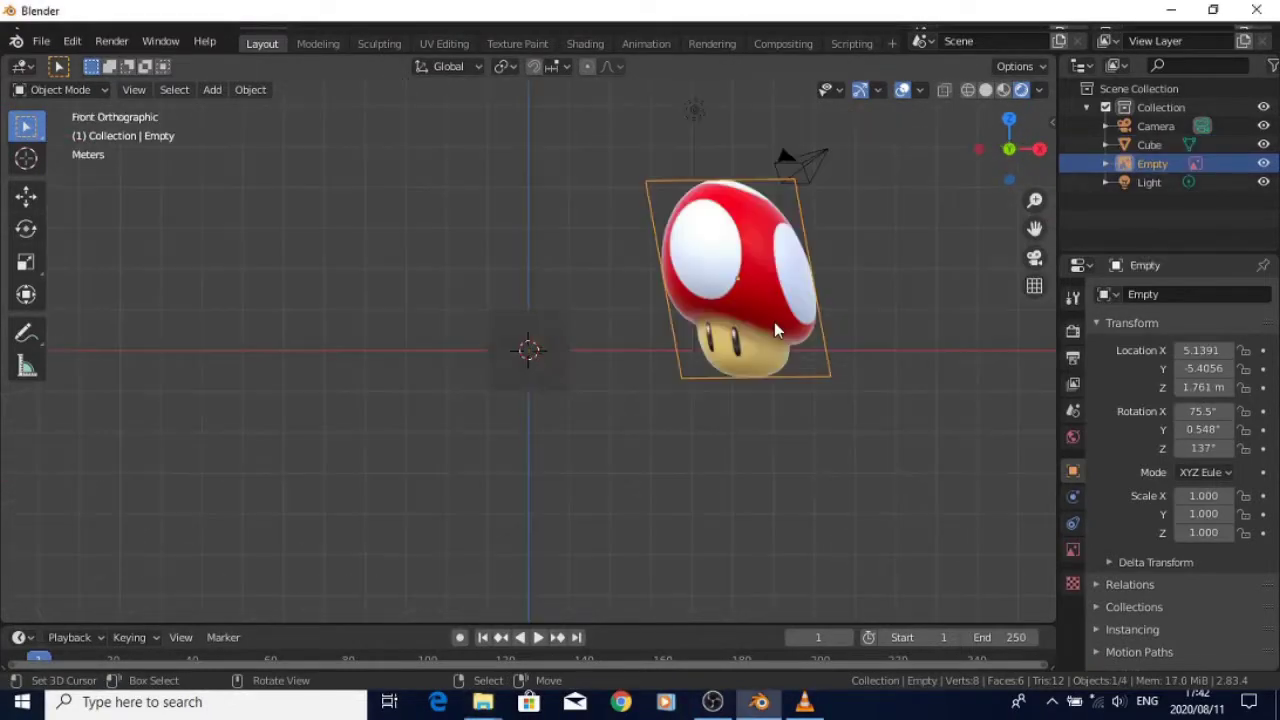
Zero the mushroom reference image's location and rotation, rotate it 90° about X, and place it beside the cube, standing on the ground line
key("n")
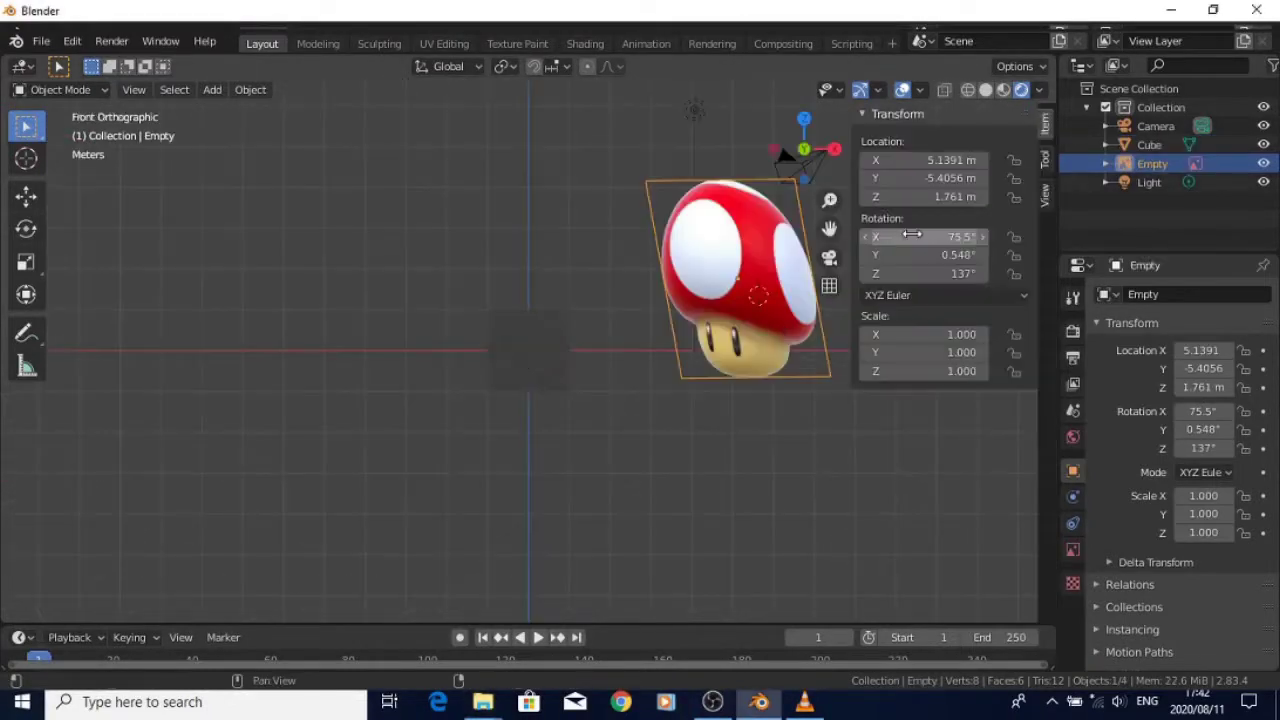
double_click(920, 197)
type("0")
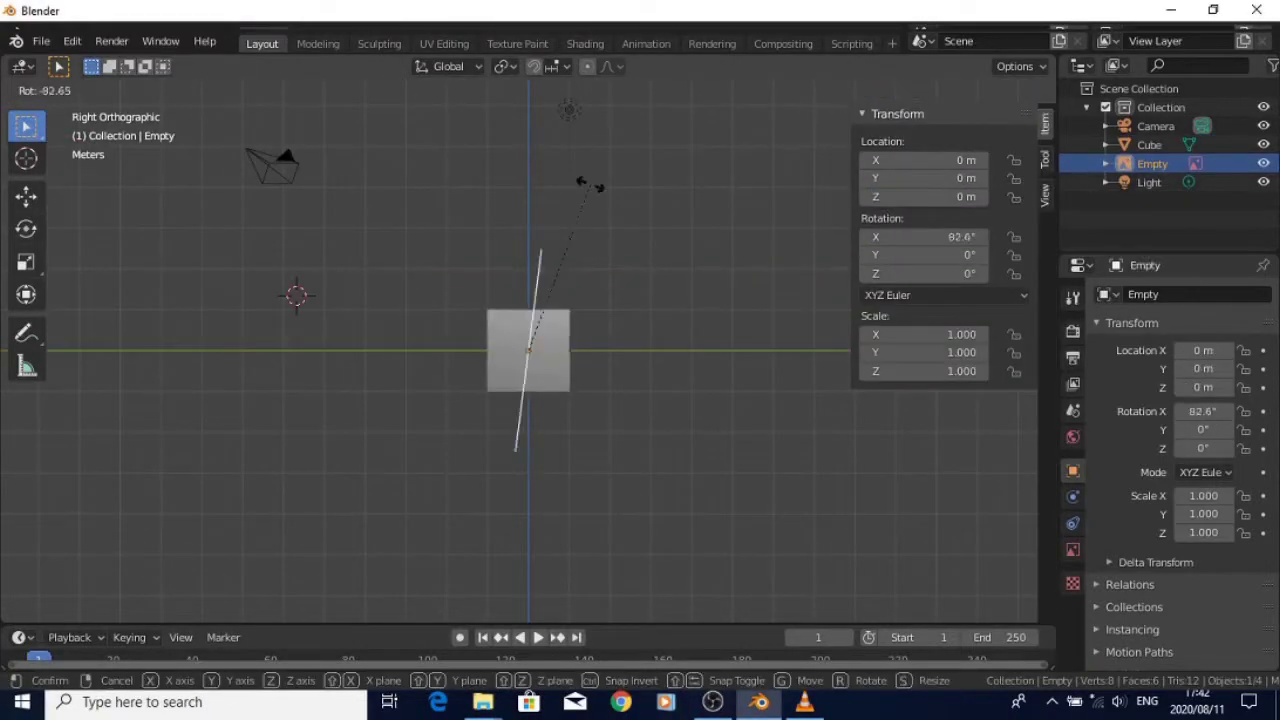
key("Return")
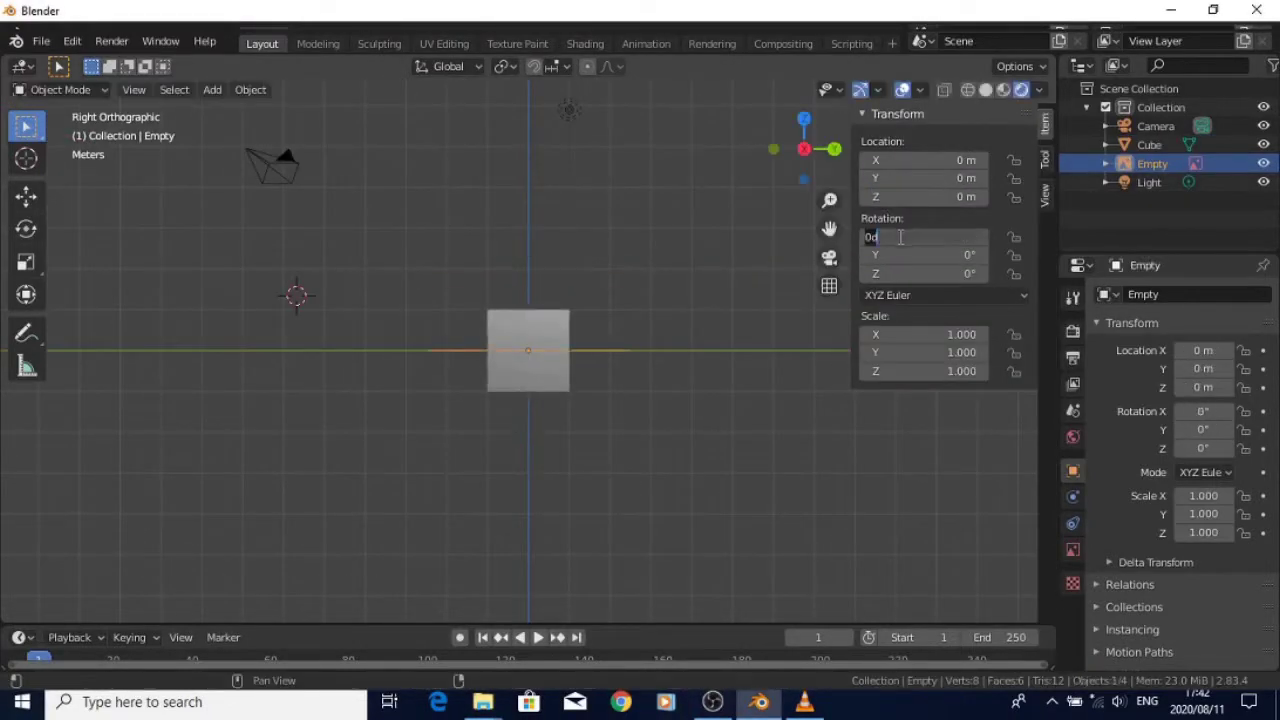
key("KP_1")
key("g")
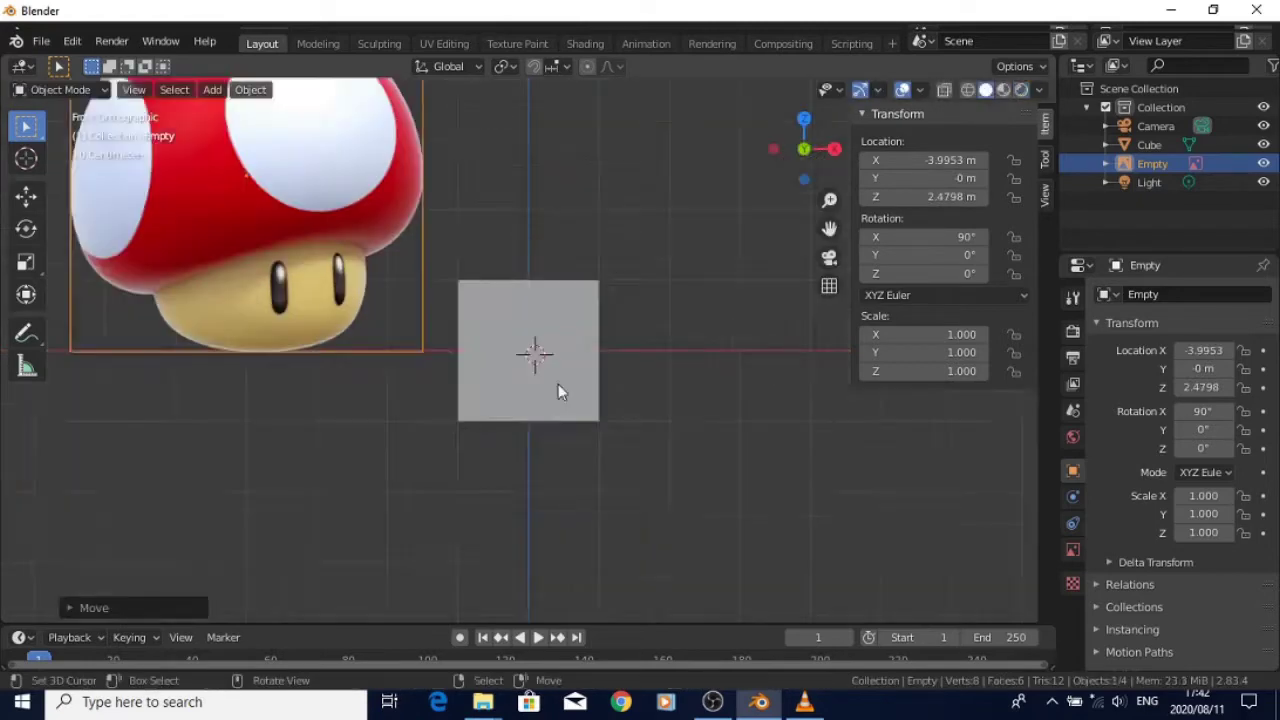
Show the viewport and render toggles for objects in the outliner, and replace the default cube with a new one at the origin
left_click(557, 390)
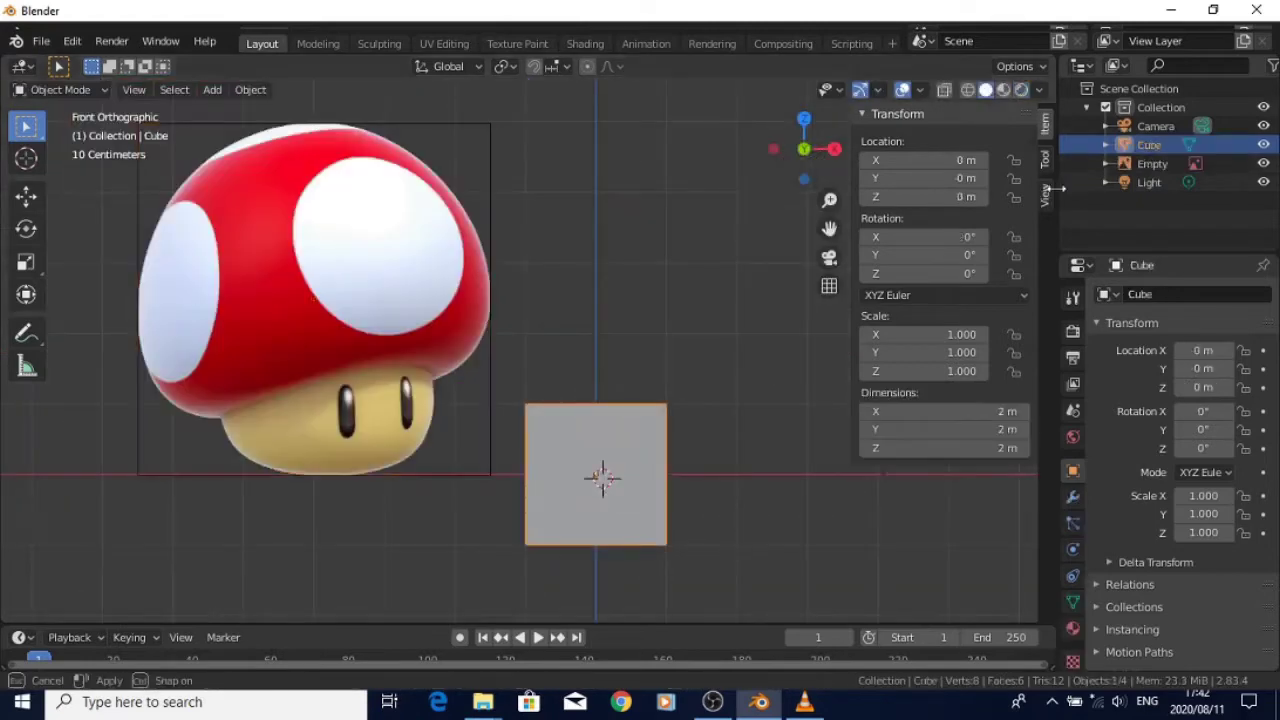
left_click(1260, 67)
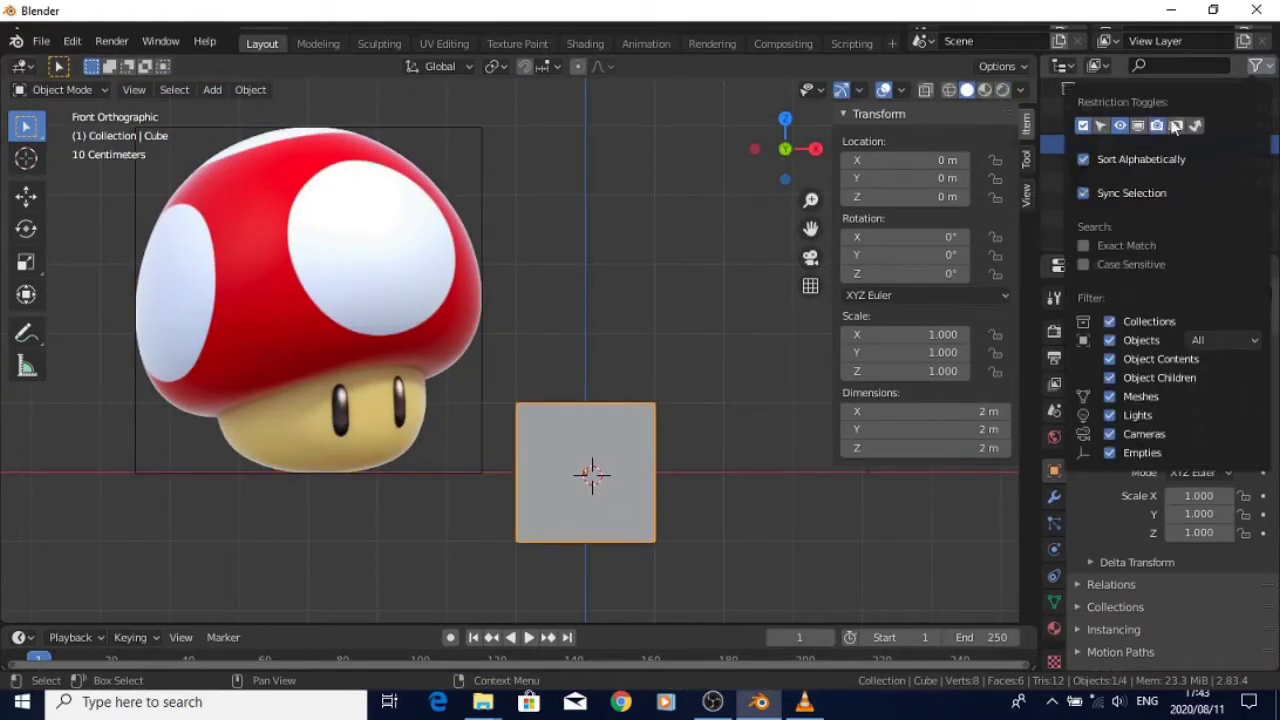
key("x")
left_click(634, 512)
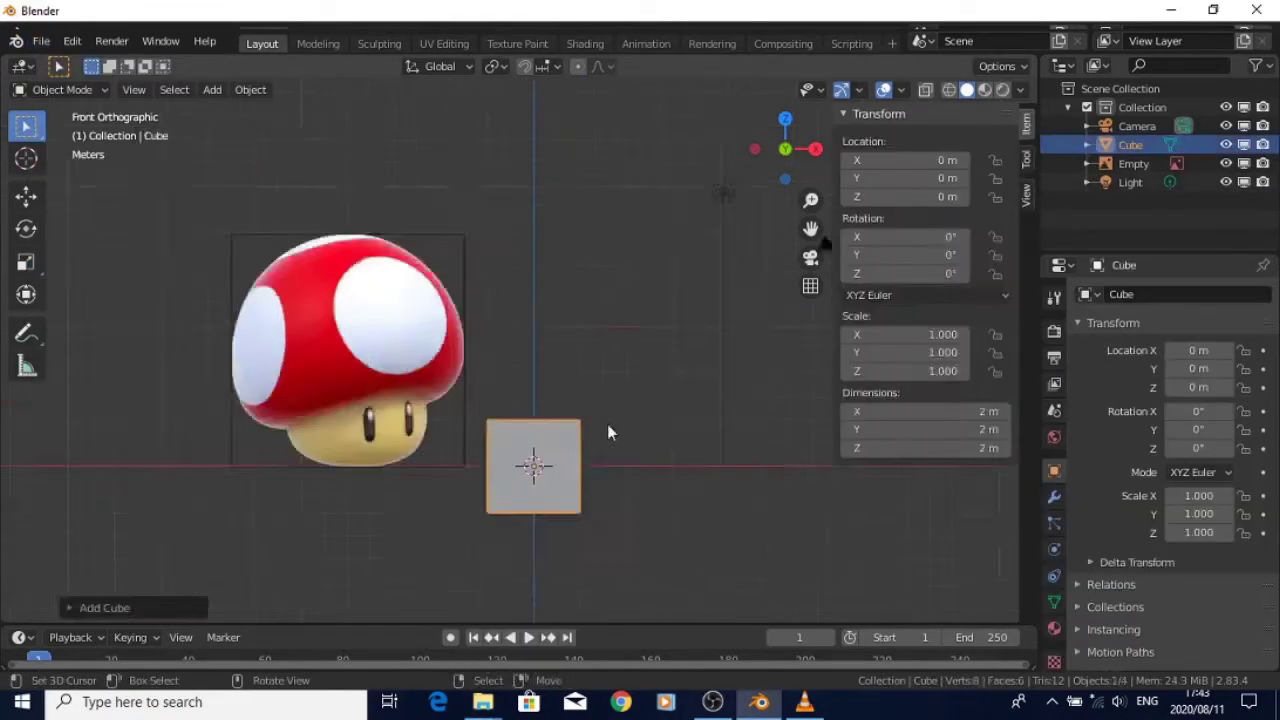
Raise the cube's whole mesh until it rests on the ground line and subdivide every face into a 4 by 4 grid
key("Tab")
key("KP_Decimal")
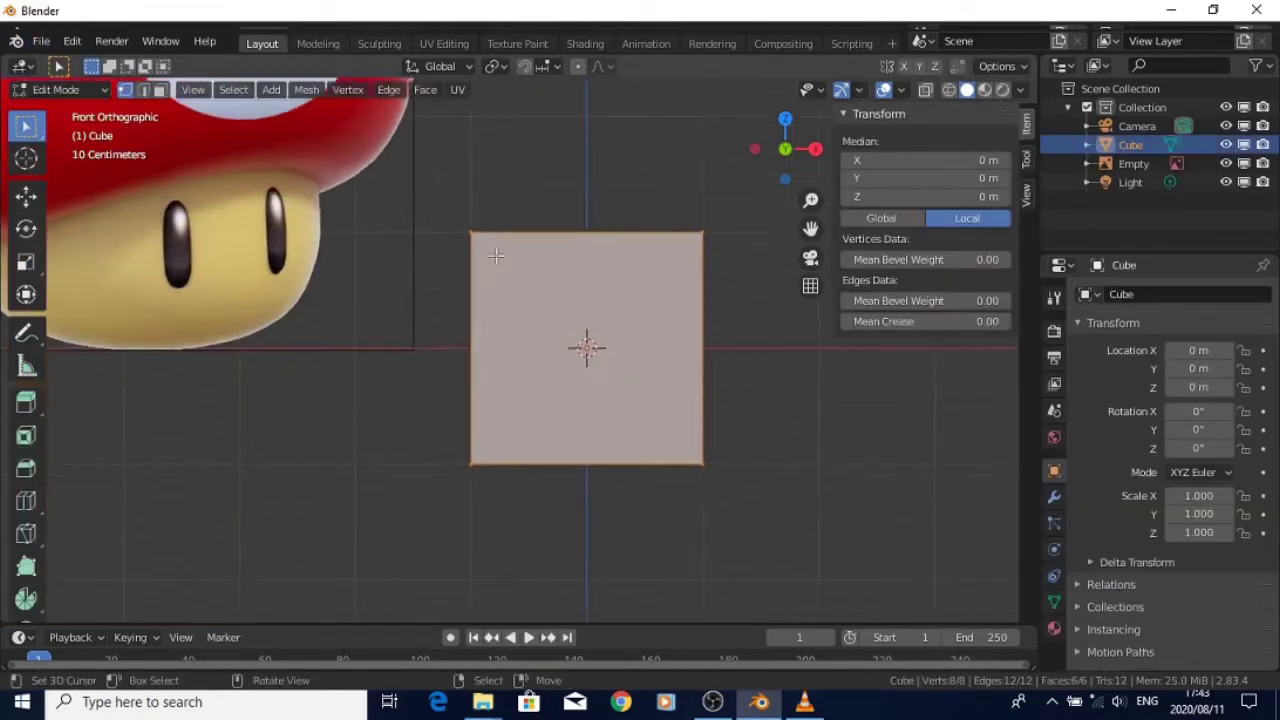
key("g")
key("z")
left_click(26, 197)
right_click(711, 358)
left_click(660, 223)
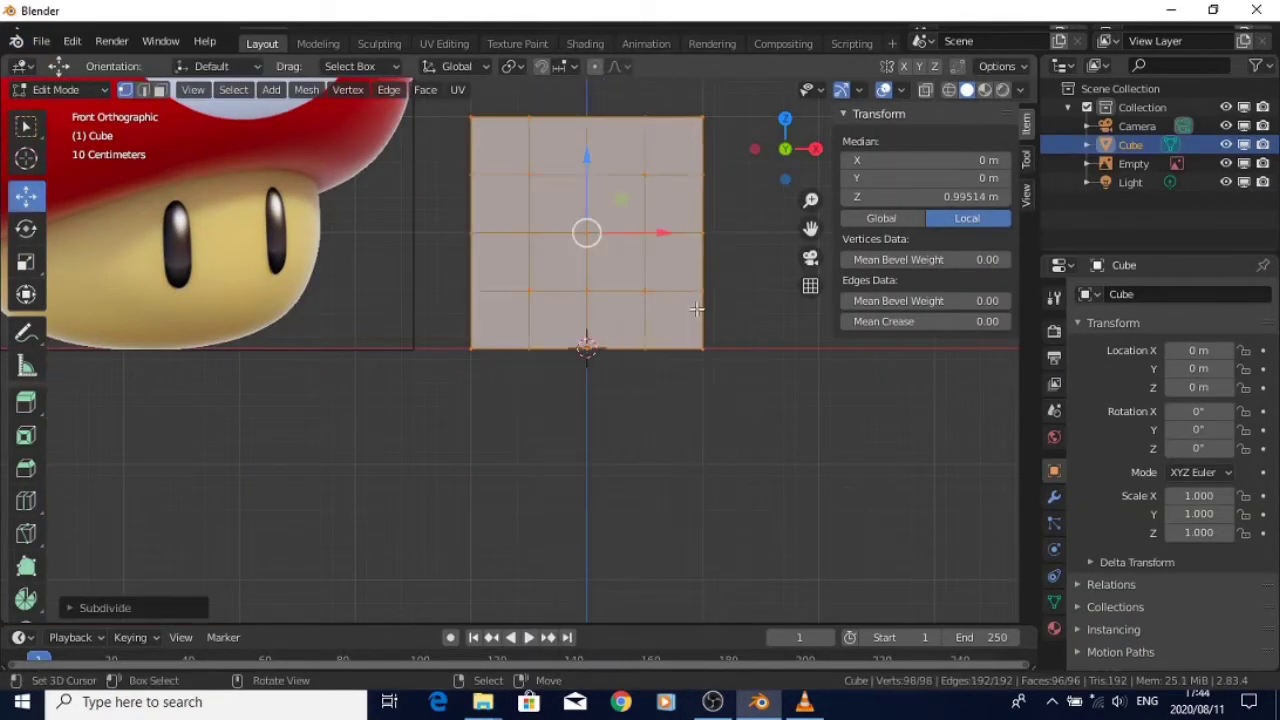
Smooth the cube's vertices with smoothing 1.000 and repeat 6, and lower the mesh about 1 m along Z
left_click(348, 90)
left_click(400, 312)
left_click(94, 608)
left_click_drag(250, 519, 314, 519)
left_click_drag(251, 540, 290, 540)
key("g")
key("z")
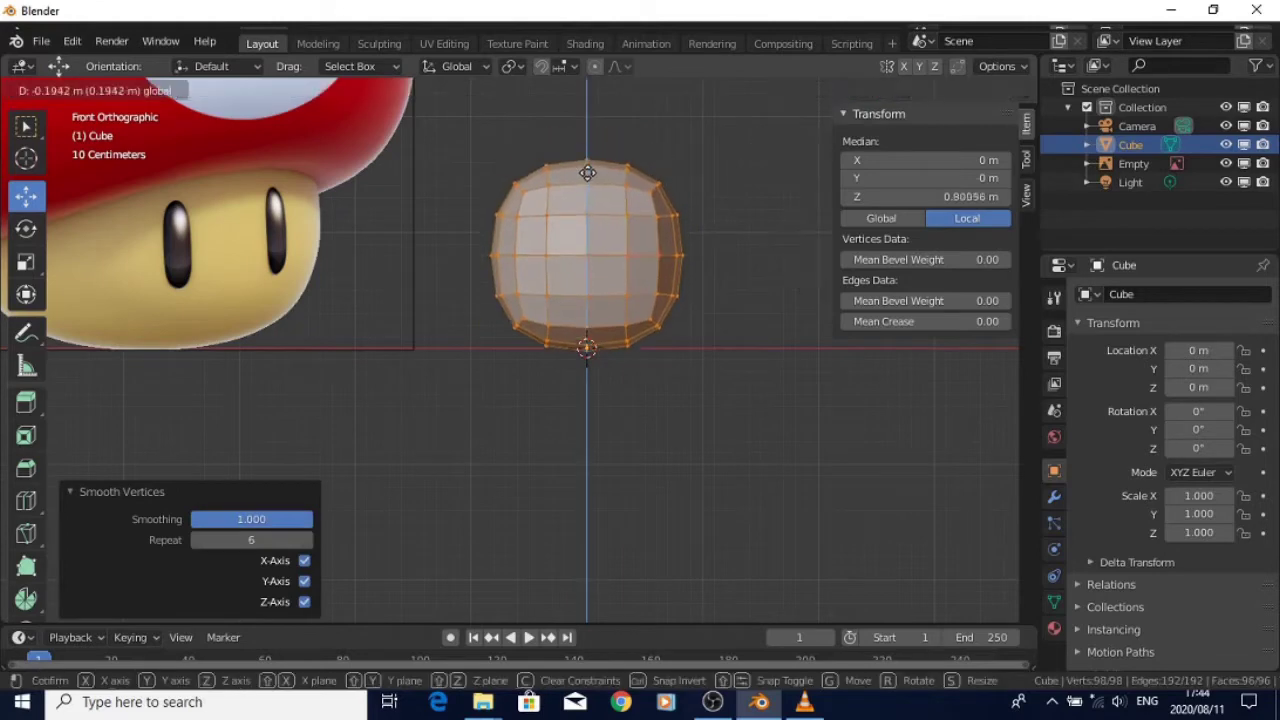
left_click(665, 314)
Return to Object Mode and shade the rounded cube smooth
scroll(665, 314, "down", 2)
left_click(348, 90)
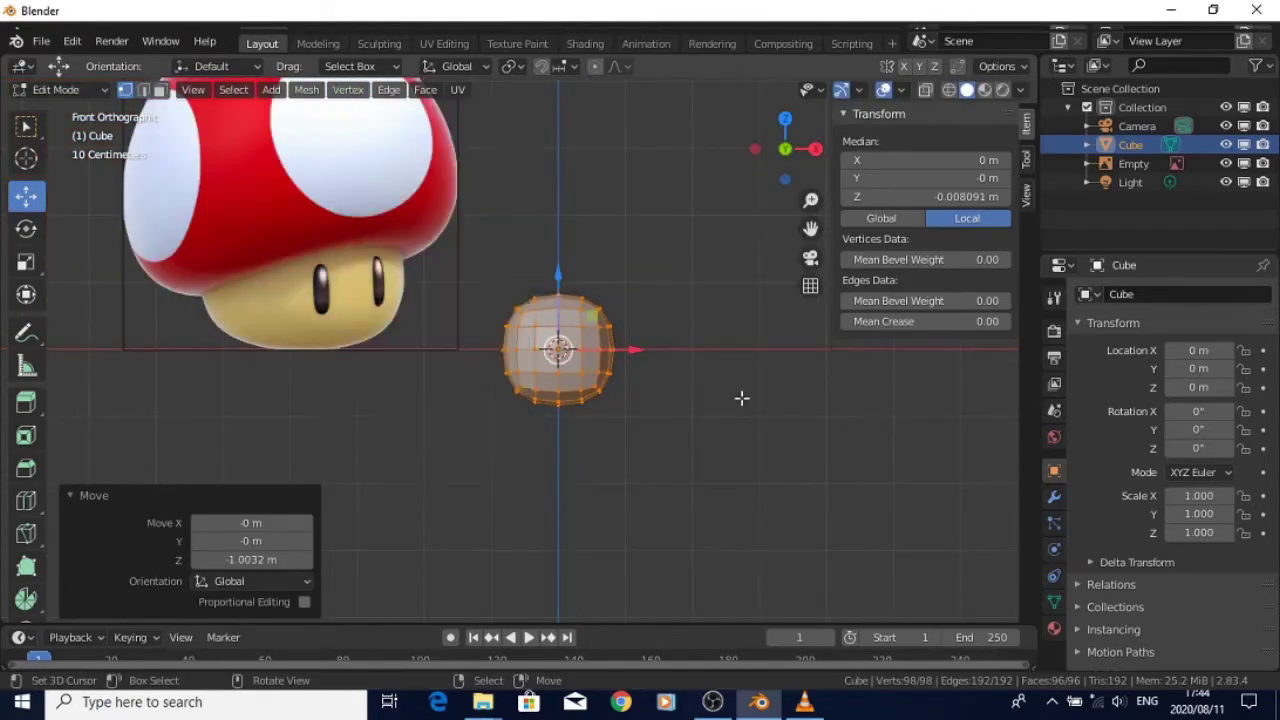
key("Tab")
key("Tab")
left_click(348, 90)
key("Tab")
left_click(250, 90)
left_click(290, 463)
scroll(522, 388, "down", 1)
scroll(520, 360, "down", 2)
Add a UV sphere with 18 segments and 8 rings for the mushroom cap
key("shift+a")
mouse_move(557, 303)
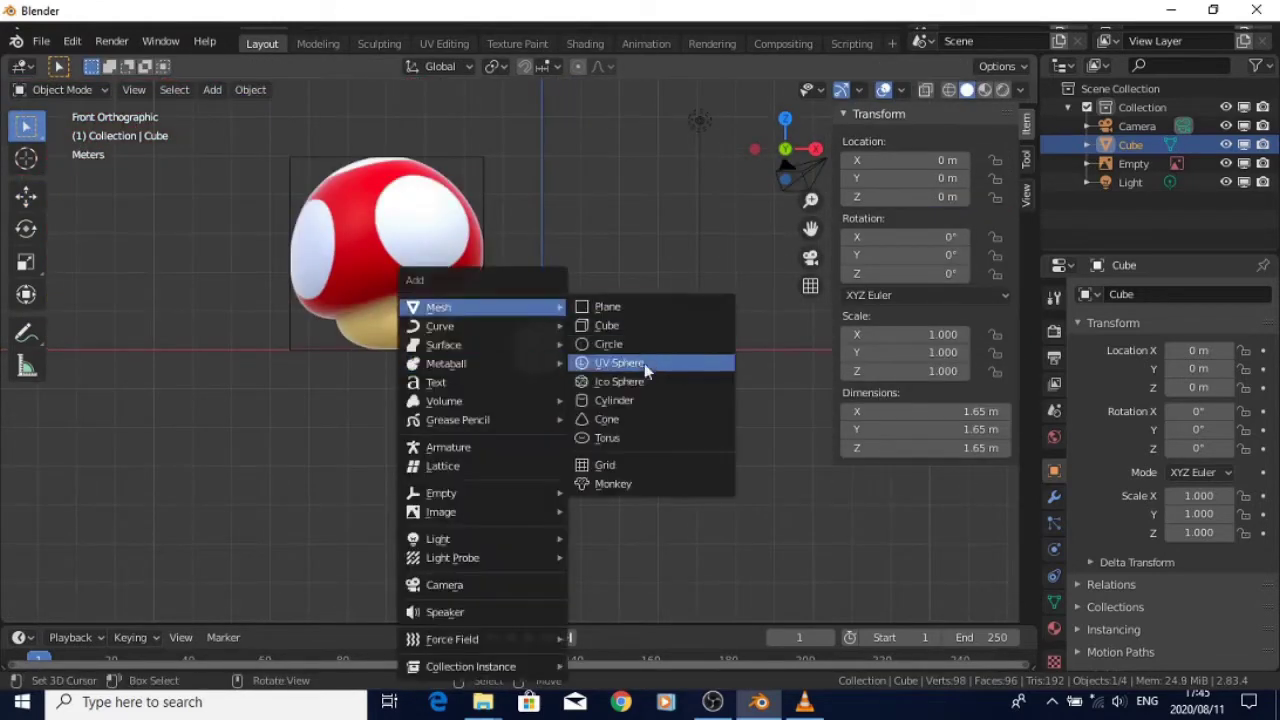
left_click(645, 364)
left_click(270, 403)
type("18")
key("Return")
left_click(269, 423)
type("8")
key("Return")
Raise the sphere about 0.8 m, scale it uniformly to 1.254, and widen it along X and Y to 1.359
scroll(560, 345, "up", 4)
key("g")
left_click(26, 197)
left_click_drag(566, 270, 566, 208)
key("s")
left_click(693, 330)
scroll(651, 324, "down", 3)
key("s")
key("x")
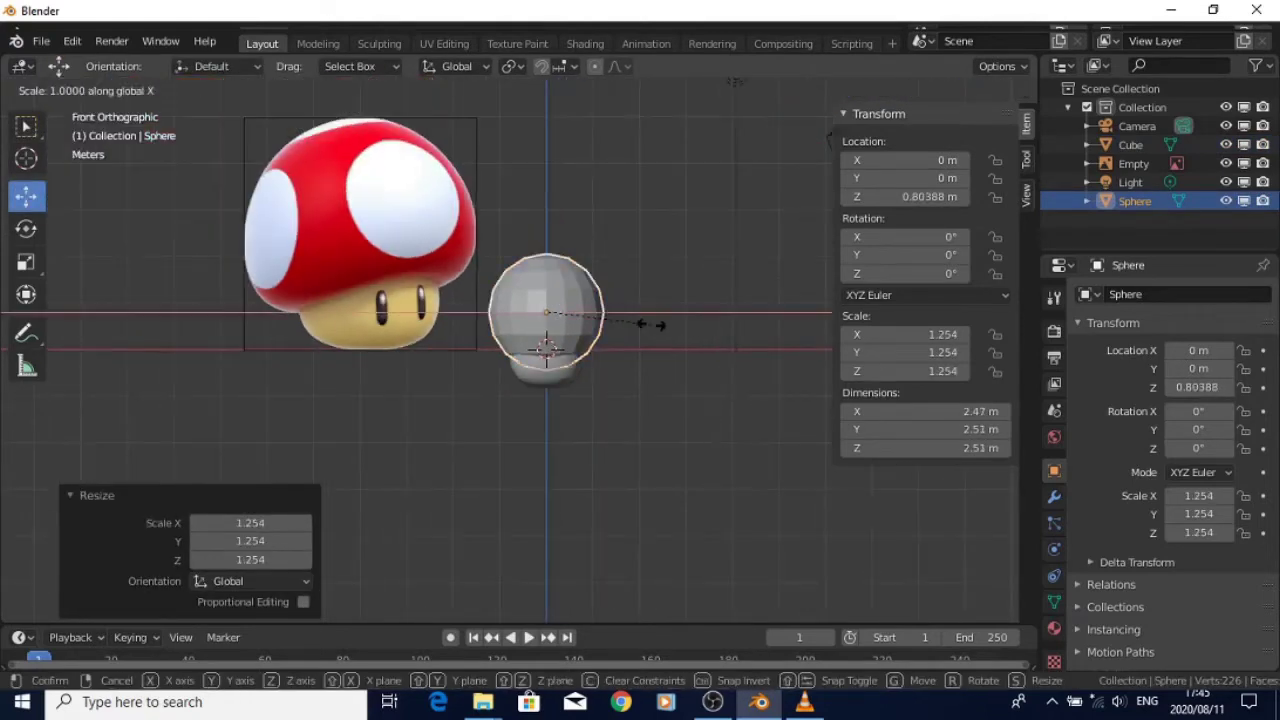
key("shift+z")
left_click(658, 337)
Edit the sphere's mesh with X-ray enabled and delete its bottom vertex
scroll(610, 374, "up", 4)
key("Tab")
left_click(925, 91)
right_click(576, 394)
key("x")
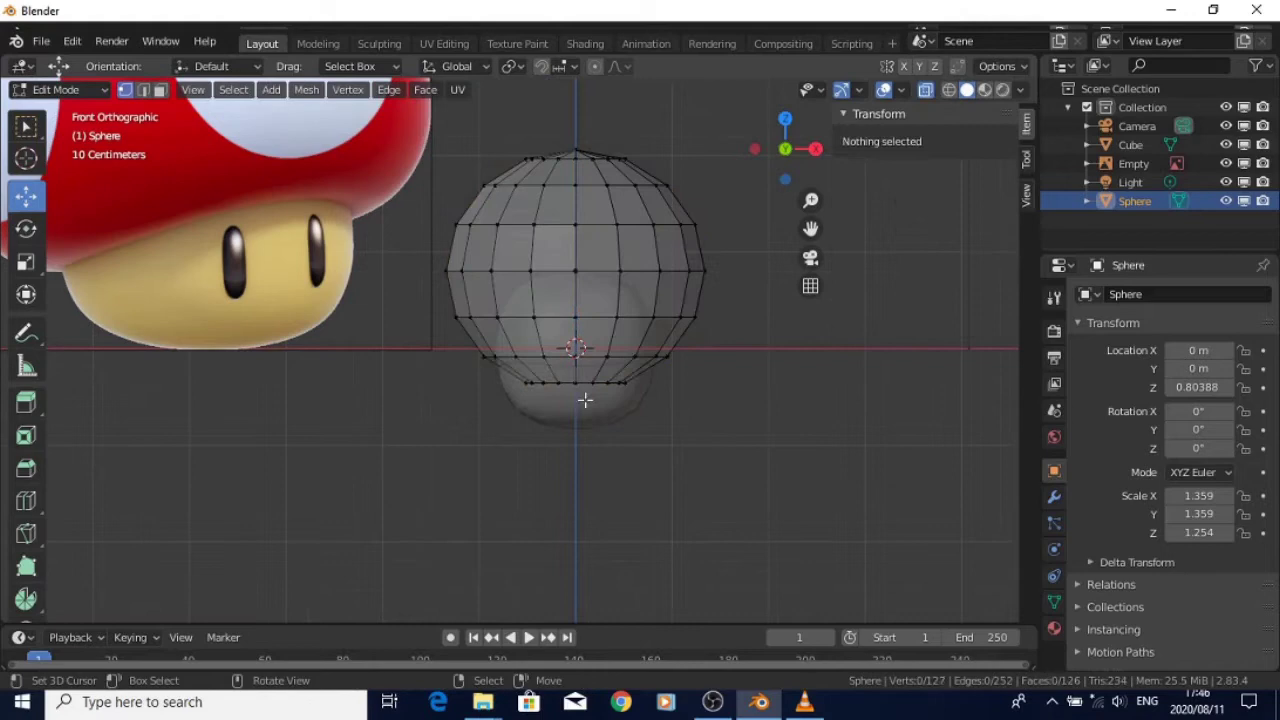
Scale the sphere's open bottom edge loop outward and raise it along Z
right_click(584, 386, "alt")
key("s")
left_click_drag(576, 309, 577, 283)
scroll(660, 302, "down", 3)
right_click(552, 236)
scroll(641, 288, "up", 1)
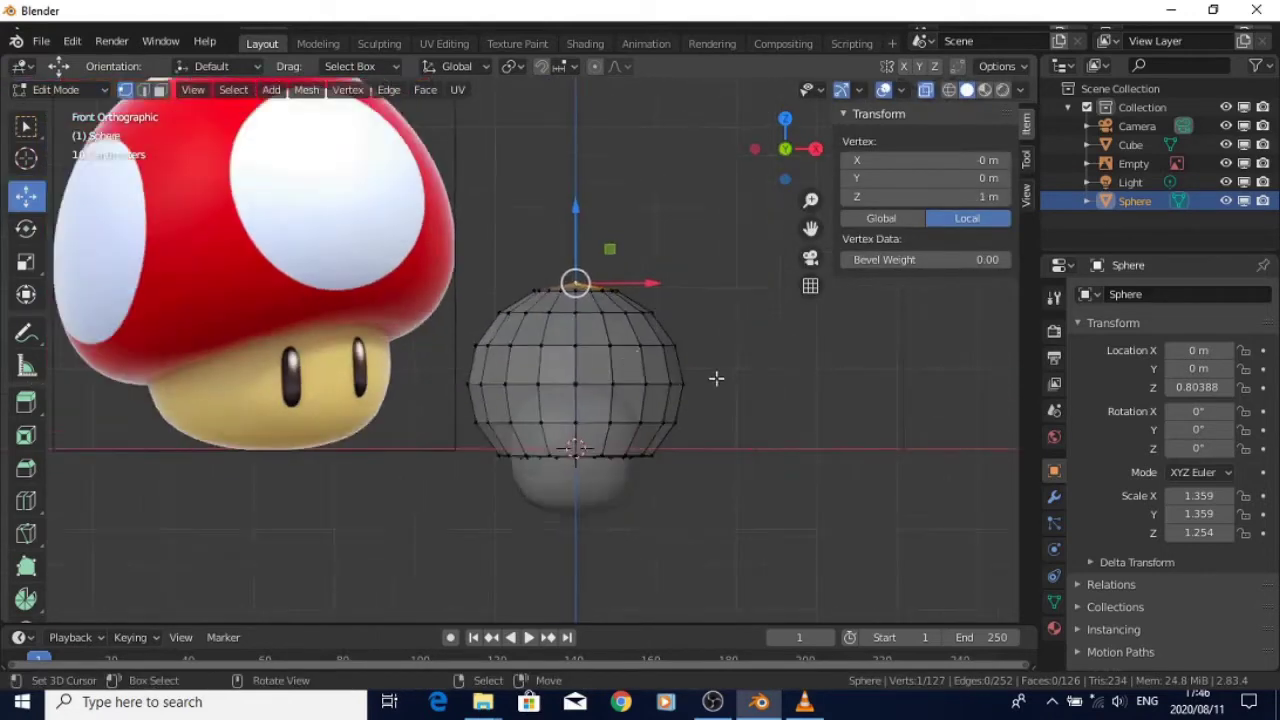
Scale the cap's widest horizontal edge loop up by about 1.043
left_click(628, 378, "alt")
key("s")
left_click(632, 380)
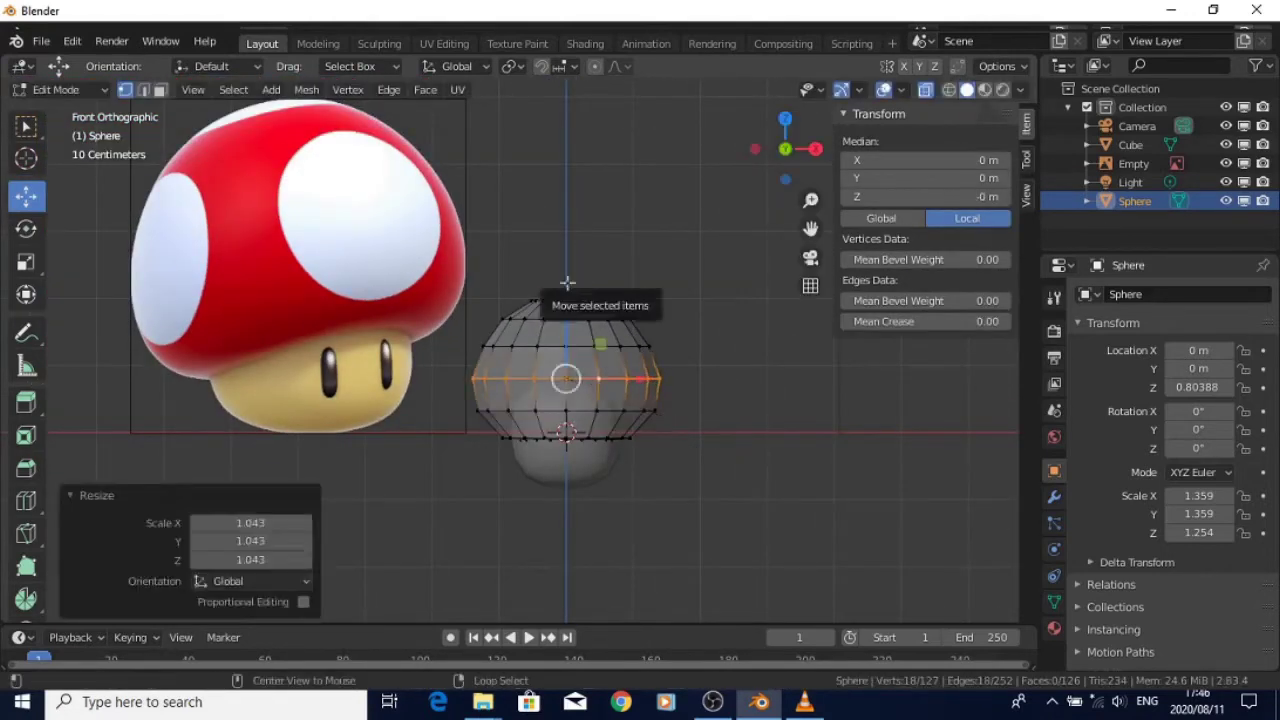
Raise the cap's top vertex along Z with proportional editing enabled
right_click(567, 287)
key("o")
key("g")
key("z")
scroll(568, 282, "down", 8)
left_click(569, 273)
Cut a horizontal edge loop just above the cap's lower rim and scale it, first with proportional editing and again without
key("ctrl+r")
left_click(643, 420)
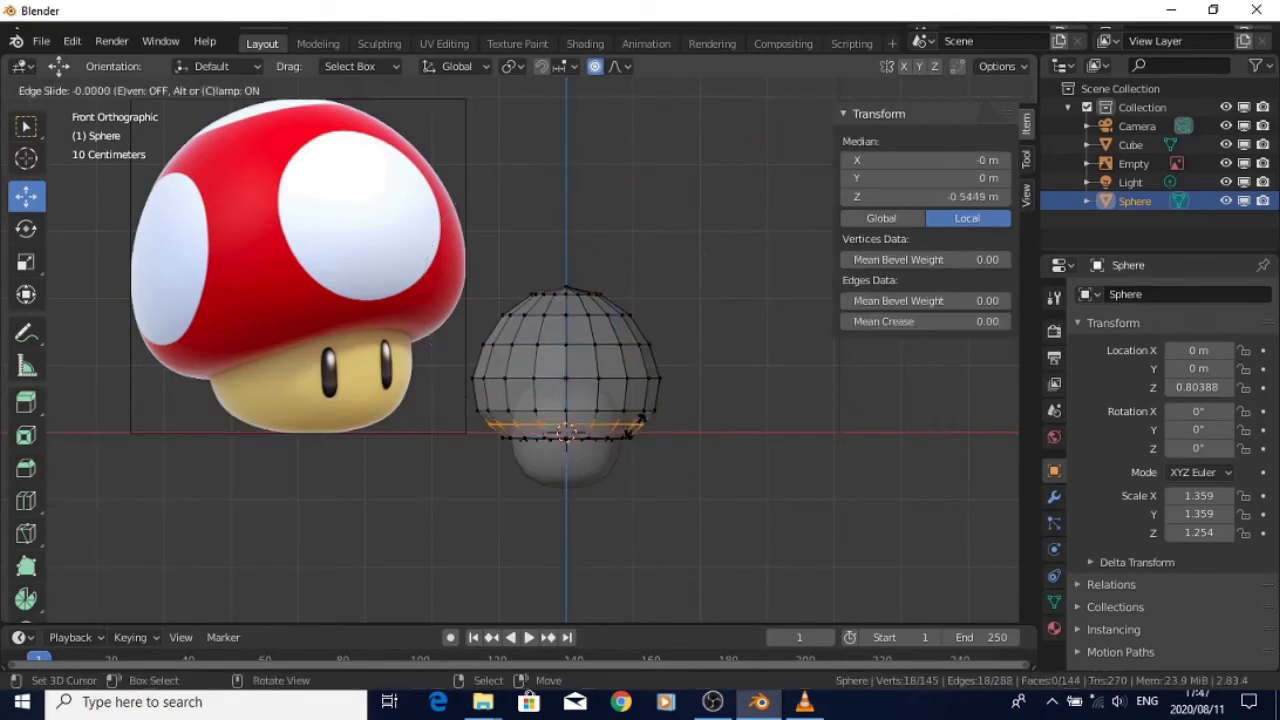
left_click(644, 420)
key("s")
left_click(710, 468)
key("o")
key("s")
left_click(764, 508)
Raise the cap's open bottom edge loop about 0.07 m, and cut a new loop on the underside and lower it
left_click(592, 440, "alt")
left_click_drag(566, 400, 566, 393)
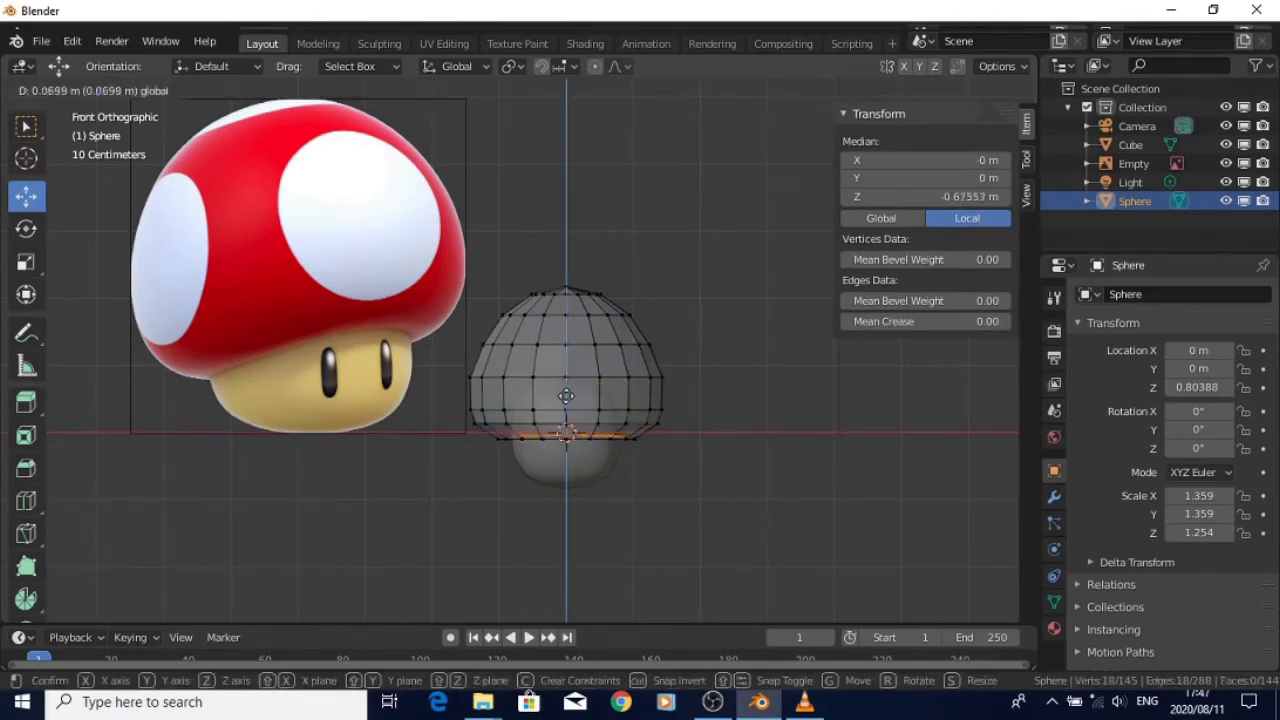
scroll(577, 453, "up", 6)
key("ctrl+r")
left_click(591, 395)
left_click(600, 392)
left_click_drag(550, 335, 551, 352)
Slide the cap's lower rim edge loop upward and scale it to round the rim
left_click(552, 406, "alt")
key("g")
key("g")
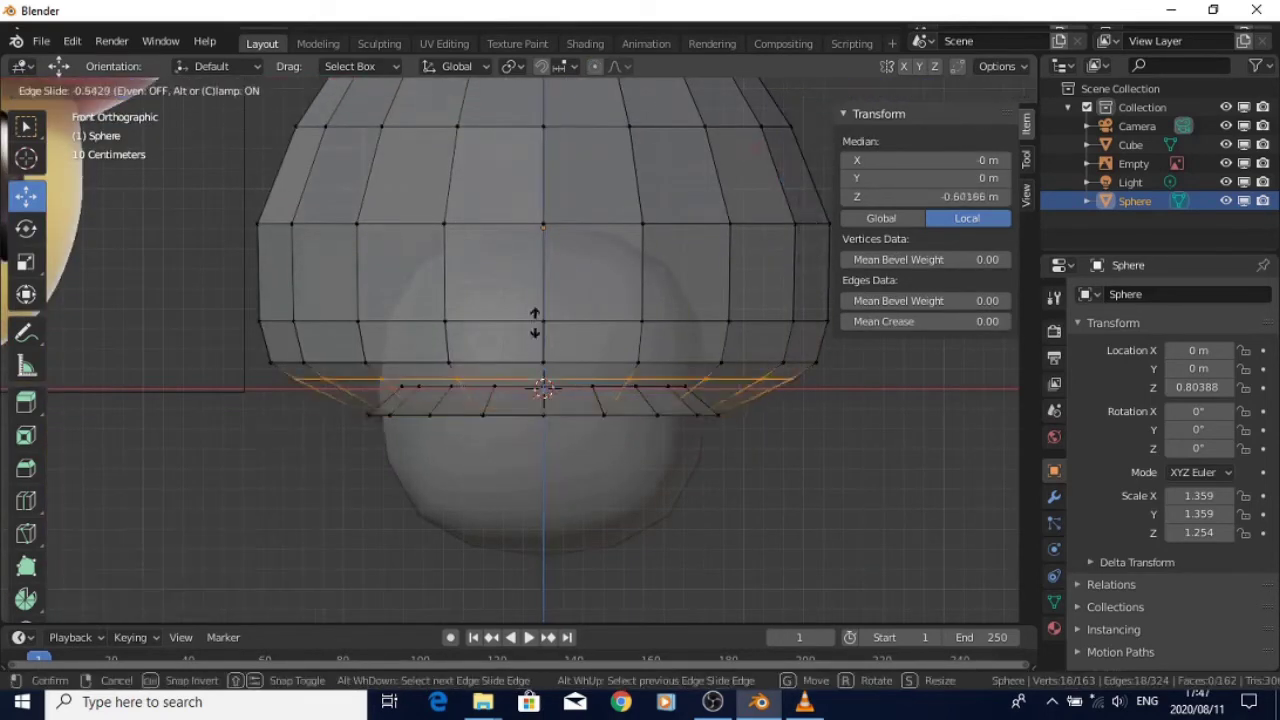
left_click(538, 335)
key("s")
left_click(830, 537)
Shade the cap smooth and give it a Subdivision Surface modifier with the viewport level raised by one
scroll(690, 390, "down", 7)
key("Tab")
left_click(250, 90)
scroll(641, 464, "up", 3)
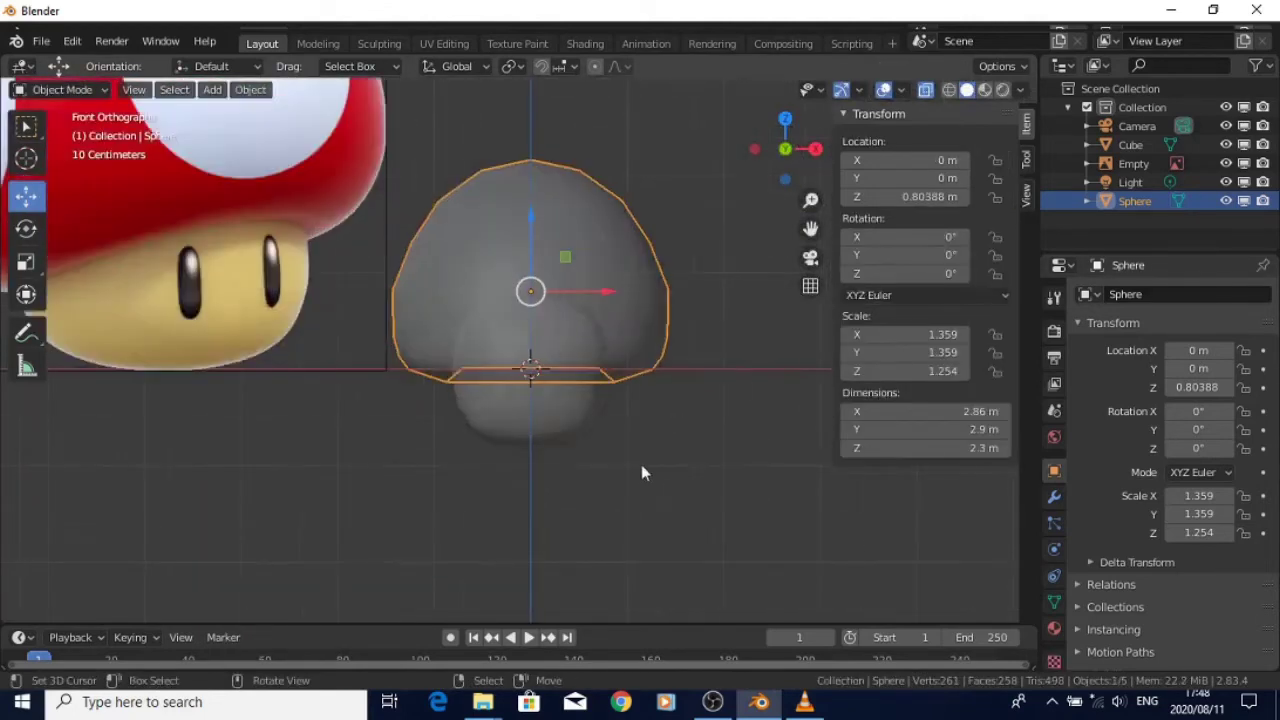
left_click(1053, 497)
left_click(1175, 294)
left_click(880, 608)
left_click(1162, 437)
Add a level 2 Subdivision Surface modifier to the cube under the cap
right_click(555, 412)
scroll(517, 371, "down", 4)
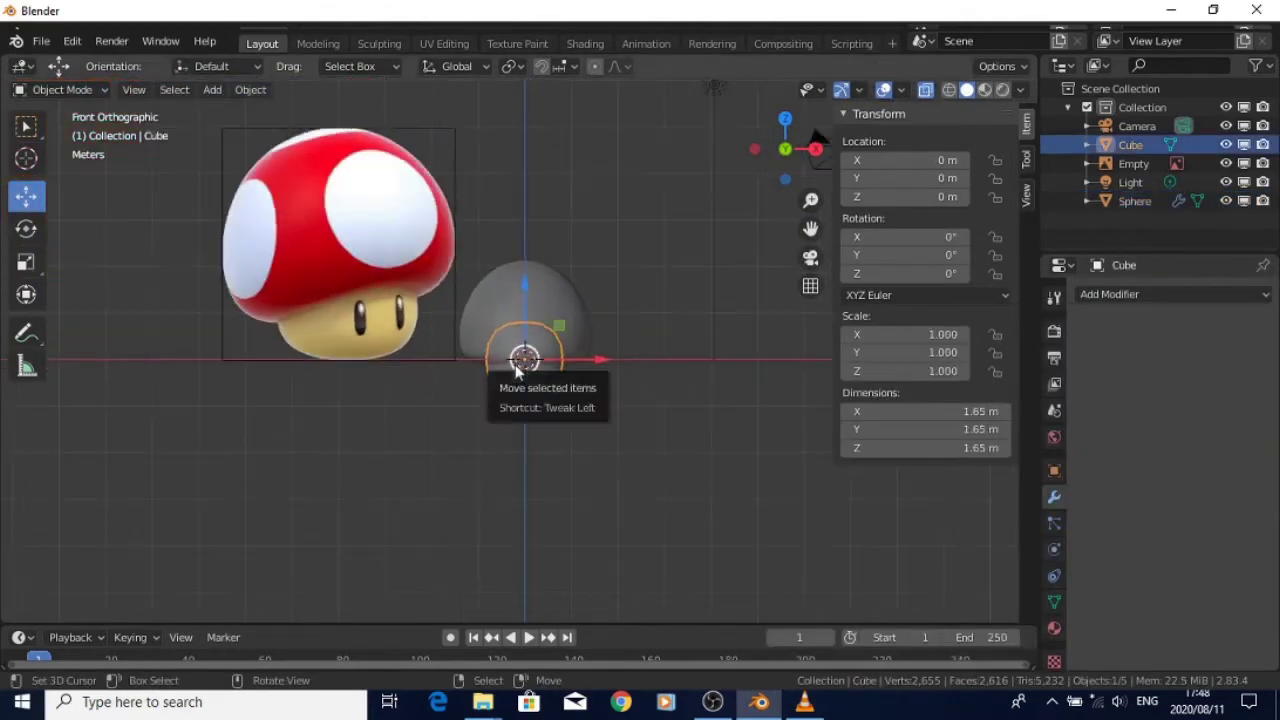
key("ctrl+2")
scroll(564, 398, "up", 5)
scroll(542, 436, "down", 2)
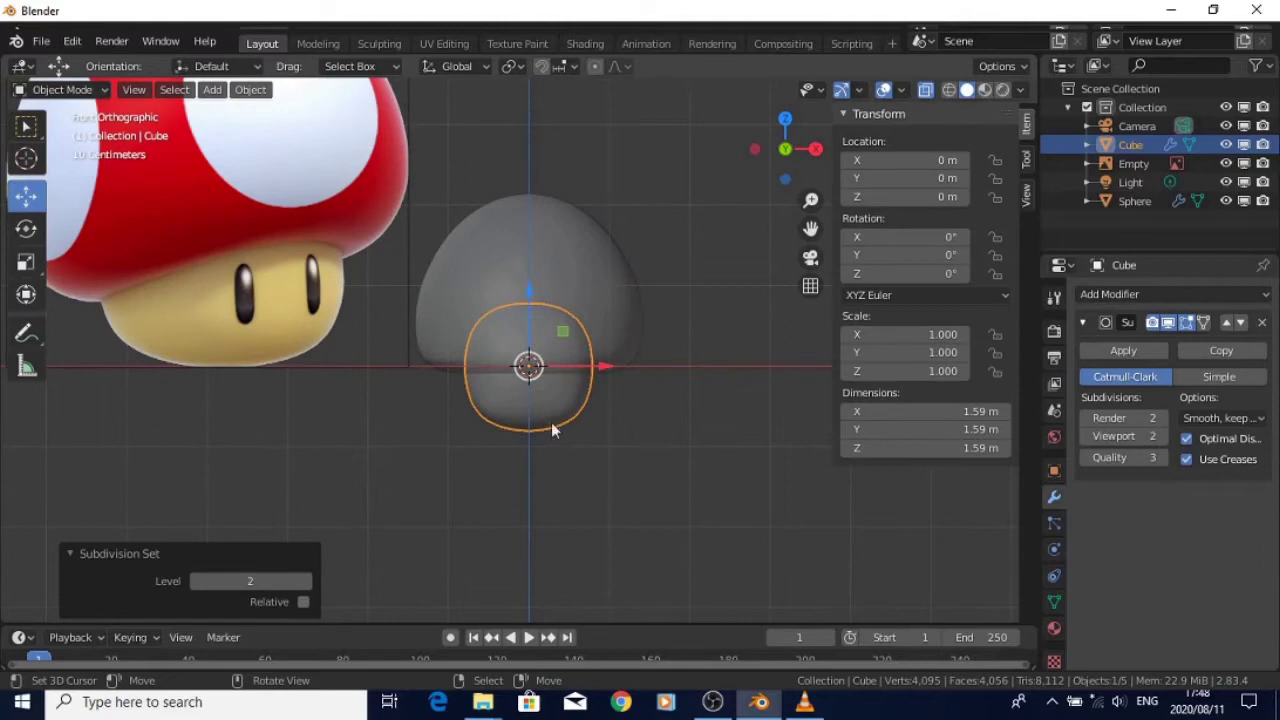
key("z")
key("Escape")
Delete the cube and add a cylinder with 16 vertices at the origin for the stem
key("x")
left_click(543, 407)
key("shift+a")
left_click(614, 400)
double_click(252, 383)
type("16")
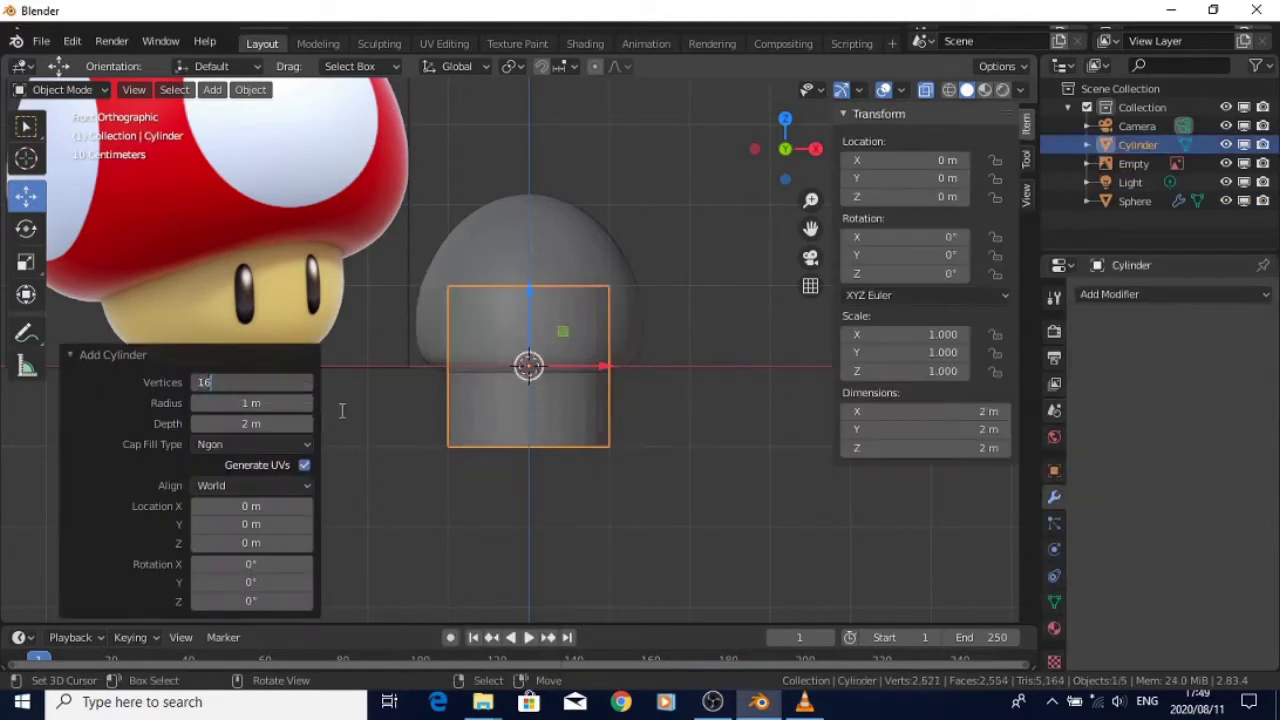
key("Return")
Scale the cylinder down, shorten it along Z, and lower it beneath the cap
key("s")
left_click(726, 539)
key("s")
key("z")
left_click(597, 481)
key("g")
key("z")
left_click(597, 495)
Extrude the stem cylinder's bottom face, scale the new face inward, and adjust its height slightly
key("Tab")
left_click_drag(408, 415, 665, 490)
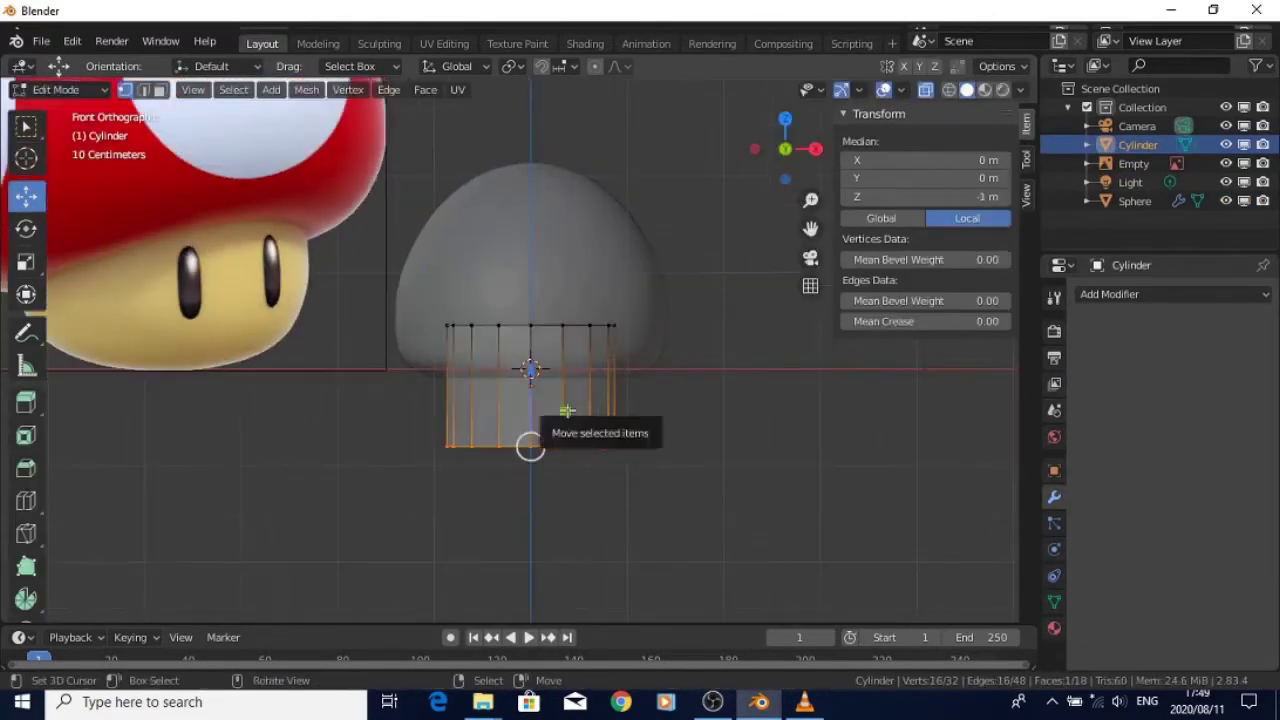
middle_click_drag(567, 411, 594, 503)
key("KP_1")
key("e")
key("s")
left_click(574, 484)
mouse_move(529, 379)
left_mouse_down()
mouse_move(526, 391)
mouse_move(531, 353)
mouse_move(531, 373)
left_mouse_up()
Cut a horizontal edge loop around the stem and bevel its lower edge loop with one added segment
right_click(550, 446, "alt")
key("ctrl+r")
left_click(560, 402)
right_click(556, 460, "alt")
right_click(543, 427, "alt")
key("ctrl+b")
scroll(563, 374, "up", 1)
left_click(563, 374)
Delete the flat face on the stem's underside and close the opening with Grid Fill
scroll(600, 440, "up", 5)
middle_click_drag(572, 329, 568, 120, "shift")
scroll(565, 206, "down", 2)
right_click(657, 471, "alt")
key("x")
left_click(650, 474)
right_click(580, 380, "alt")
key("ctrl+f")
Pull the centre vertex of the stem's underside down about 0.09 m with proportional editing, and turn X-ray off
right_click(557, 446)
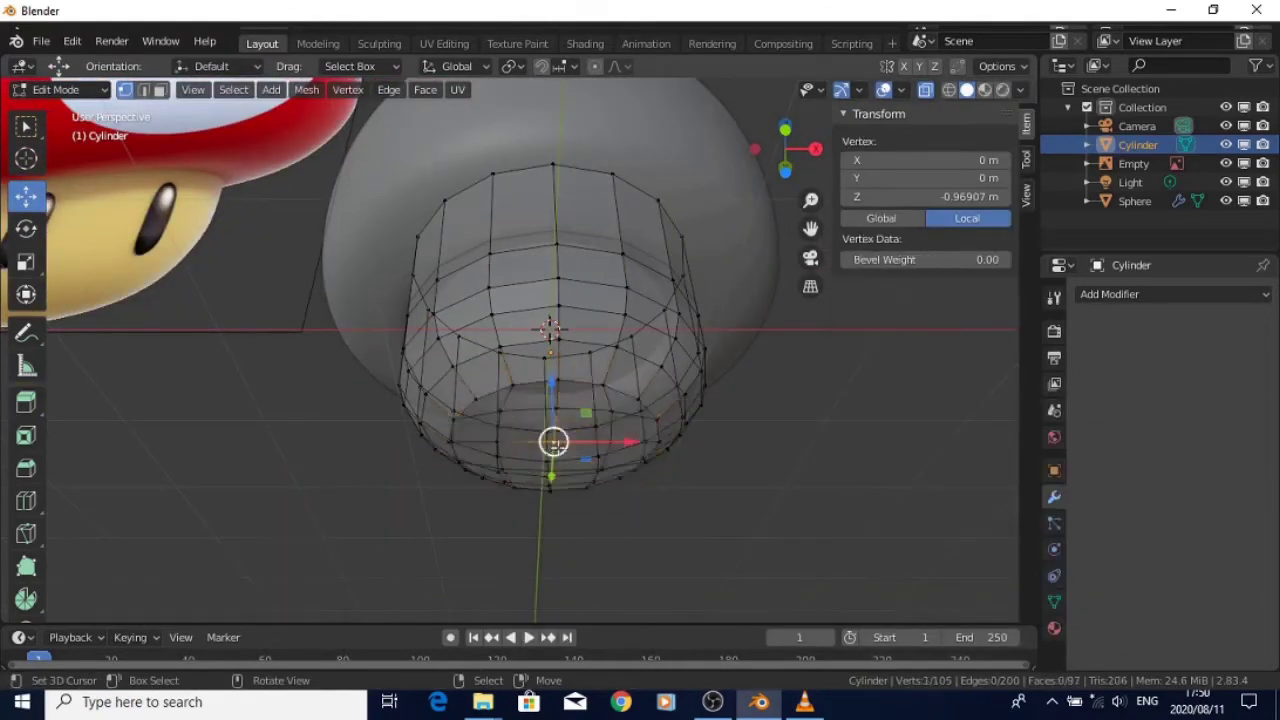
key("KP_1")
key("o")
key("g")
key("z")
scroll(563, 302, "up", 4)
left_click(563, 302)
middle_click_drag(563, 302, 691, 282)
key("alt+z")
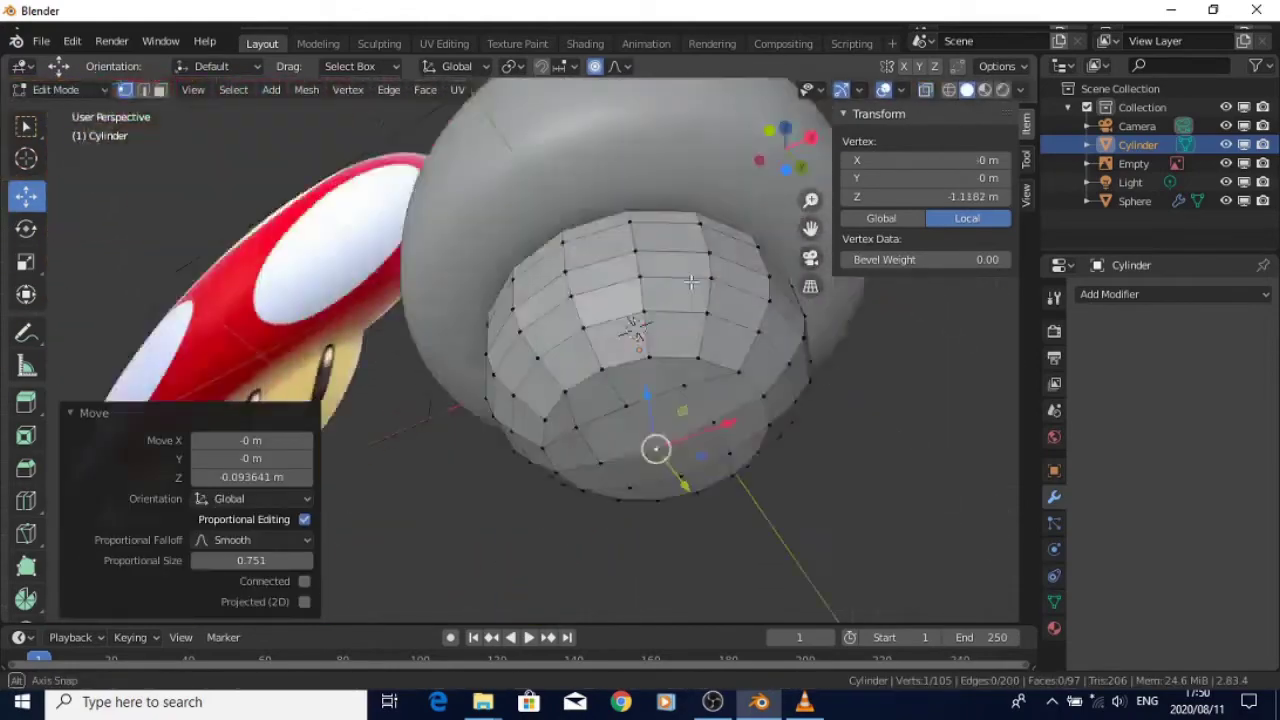
Add a Subdivision Surface modifier at level 2 to the stem
key("KP_1")
left_click(1174, 294)
key("Tab")
key("ctrl+2")
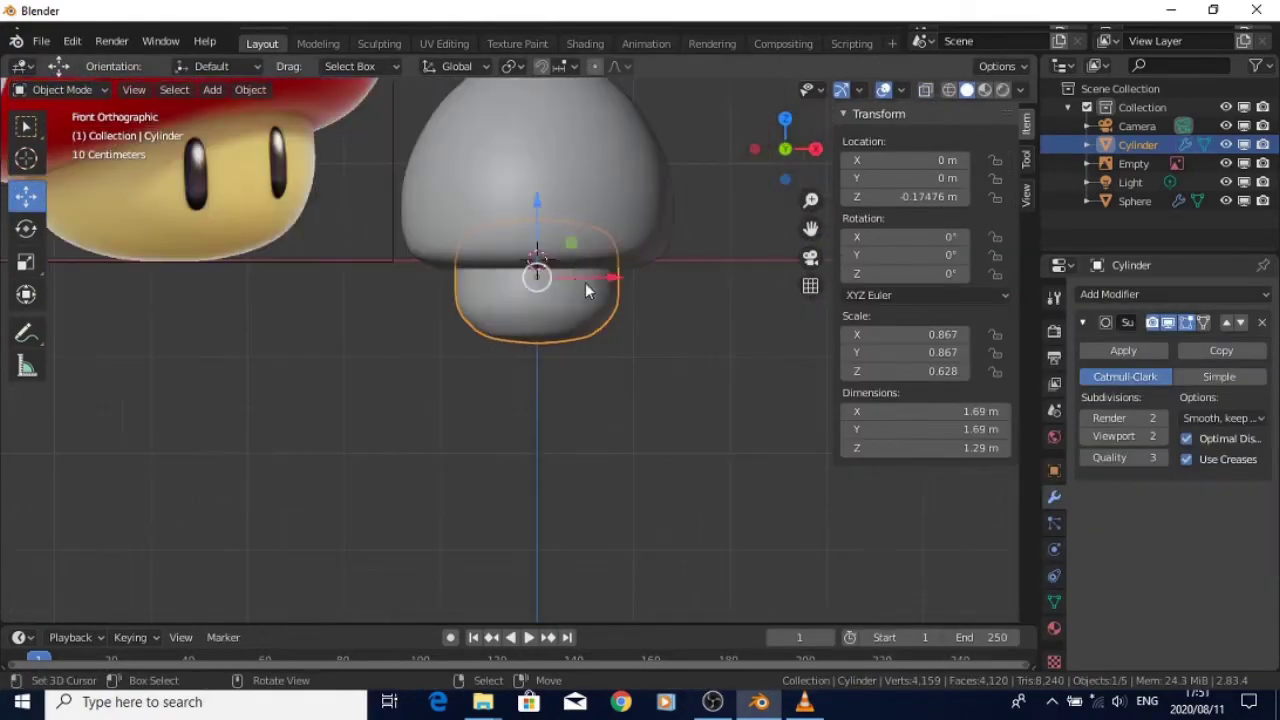
With X-ray on, delete the flat face that closes the top of the stem
key("Tab")
middle_click_drag(614, 197, 642, 309, "shift")
scroll(642, 309, "up", 2)
left_click(925, 91)
right_click(640, 322, "alt")
key("x")
left_click(640, 325)
Show the stem's subdivision on the edit cage and lower its top edge loop with proportional editing
right_click(641, 490, "alt")
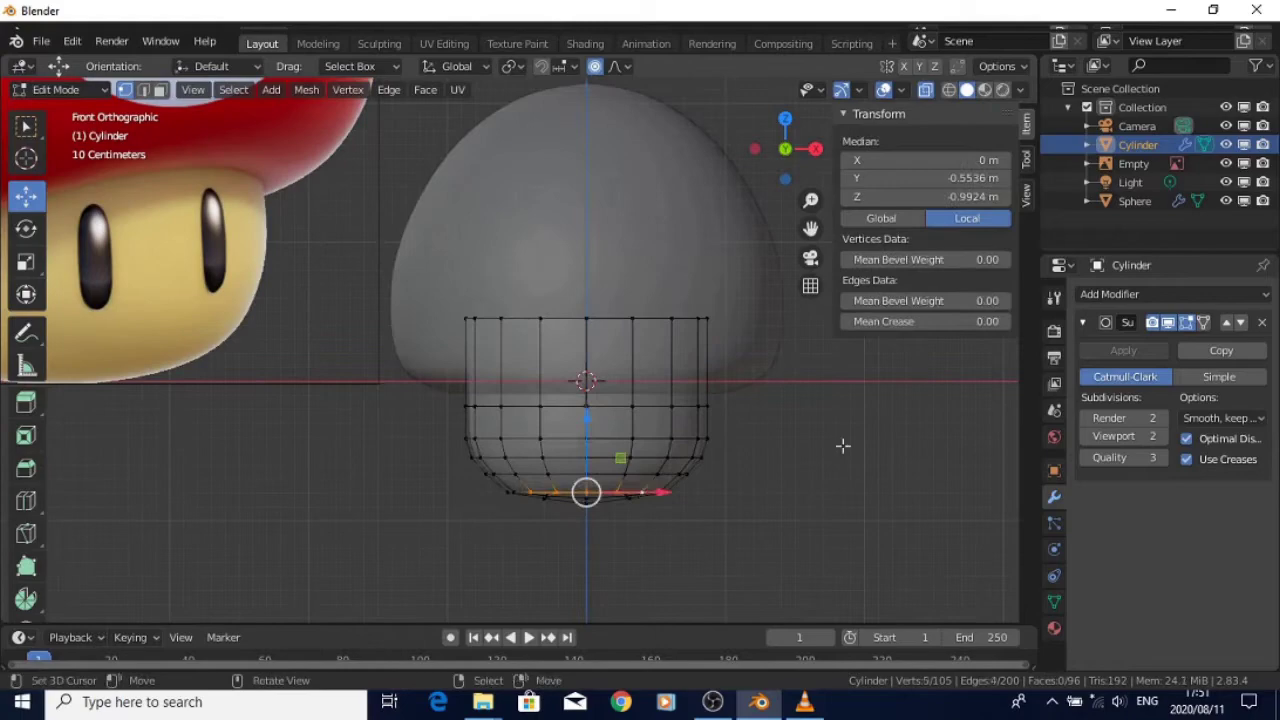
left_click(1204, 322)
key("alt+a")
right_click(608, 318, "alt")
left_click_drag(590, 254, 590, 298)
Resize the rounded edge loop near the stem's underside with proportional editing, and return to Object Mode
right_click(587, 499)
right_click(641, 475, "alt")
key("s")
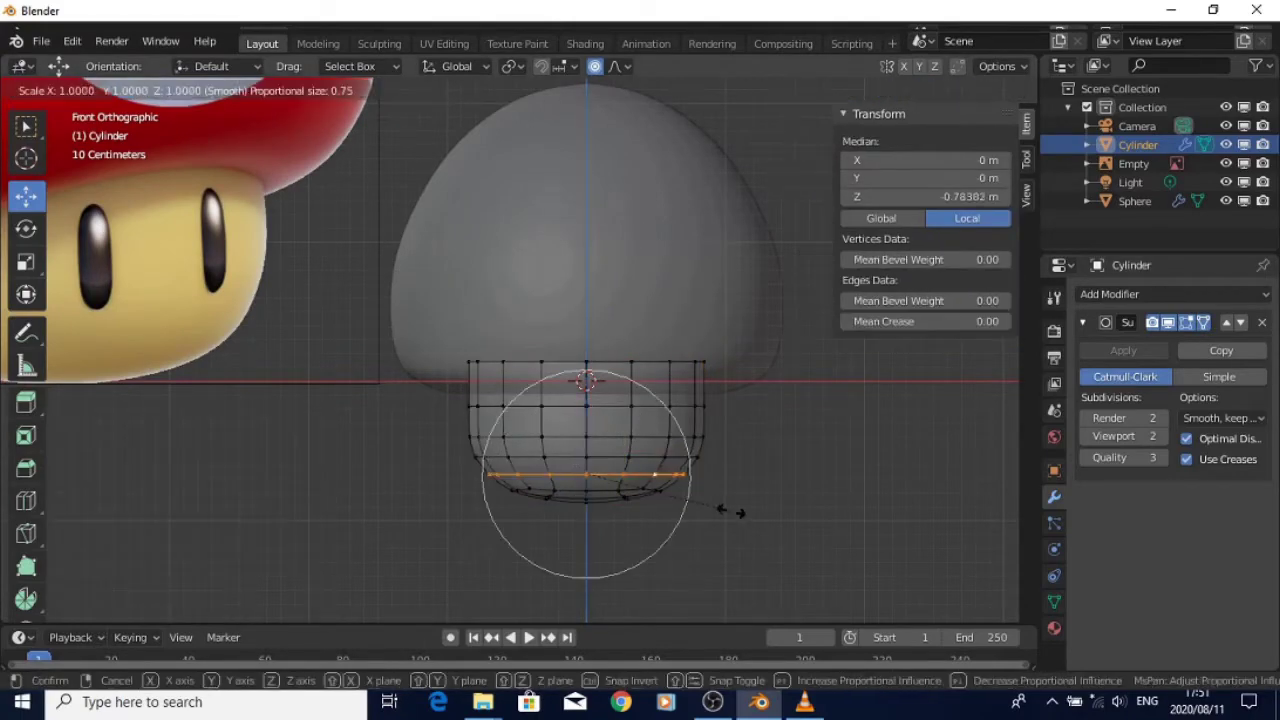
left_click(732, 512)
middle_click_drag(732, 512, 560, 400)
key("KP_1")
mouse_move(618, 251)
middle_mouse_down("shift")
mouse_move(628, 323)
mouse_move(628, 246)
middle_mouse_up("shift")
scroll(580, 337, "down", 5)
key("Tab")
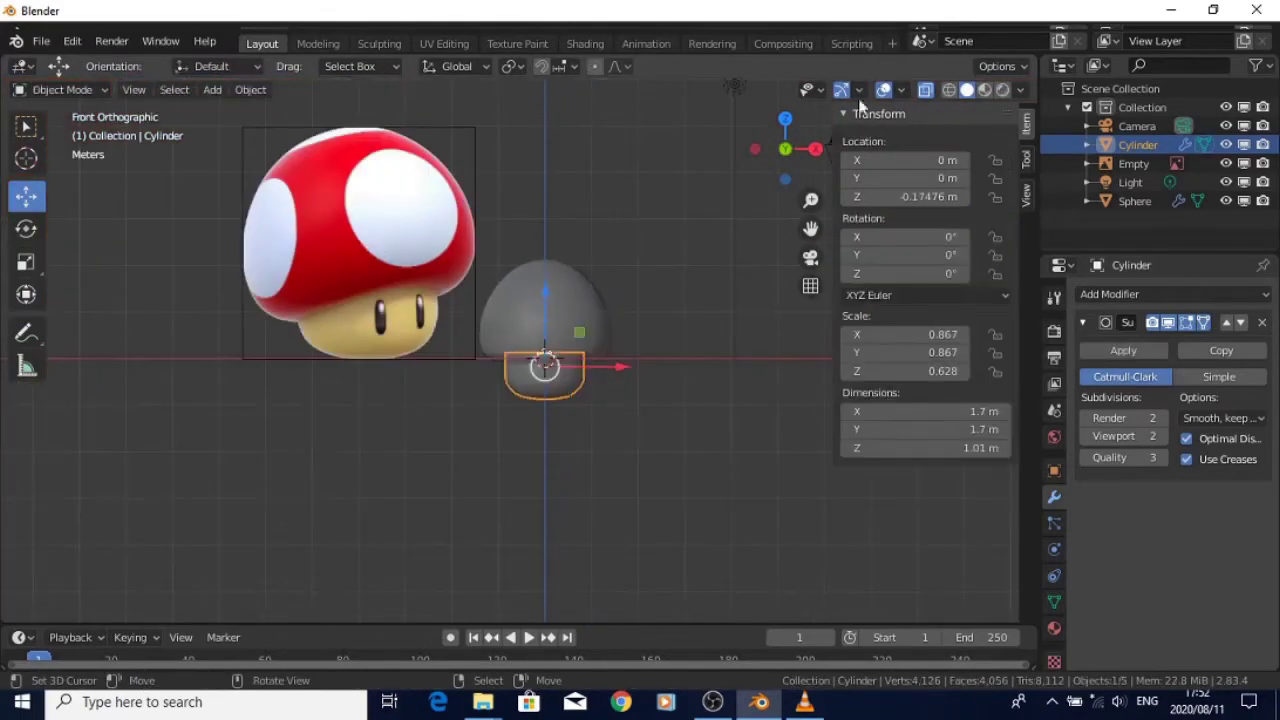
Scale the stem's lower edge loop by about 1.077 without proportional editing
scroll(545, 383, "up", 5)
key("Tab")
key("s")
left_click(723, 443)
middle_click_drag(723, 443, 621, 412)
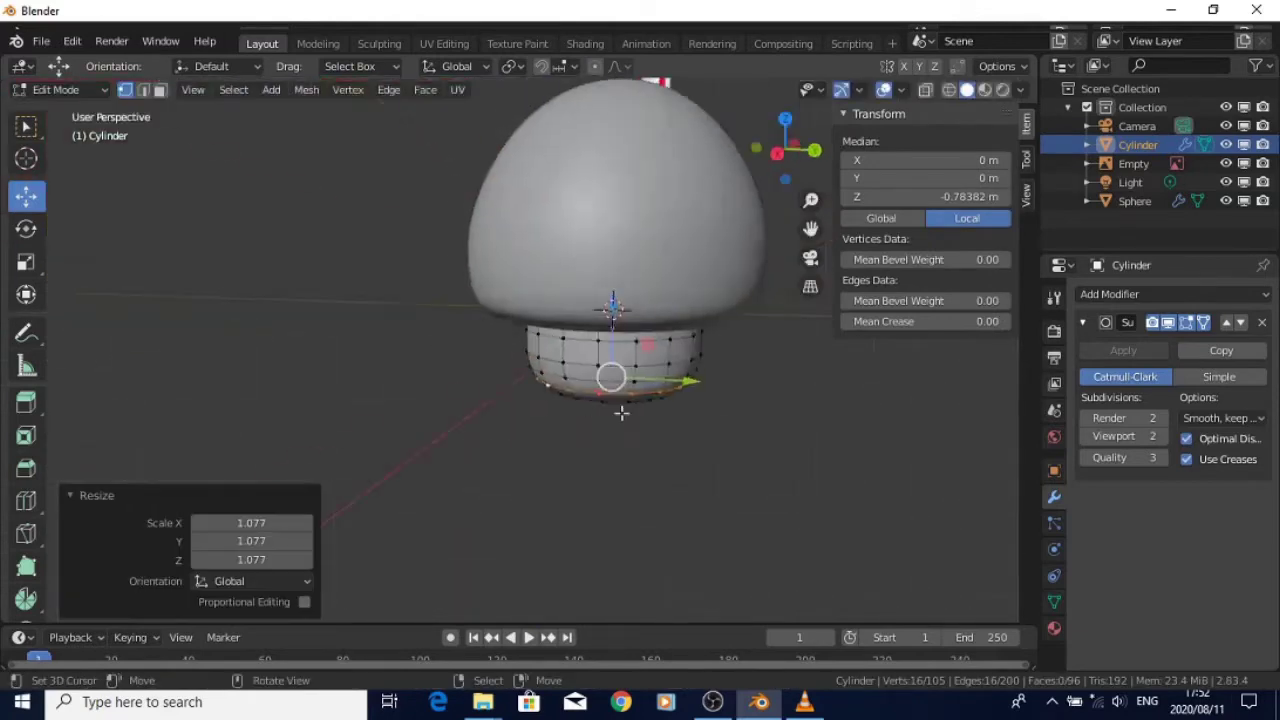
key("KP_1")
Leave Edit Mode and raise the whole stem slightly toward the cap
key("Tab")
scroll(600, 325, "up", 1)
left_click_drag(525, 263, 525, 239)
Open the cap for mesh editing and show its subdivision on the edit cage
right_click(560, 232)
key("Tab")
left_click(1205, 324)
middle_click_drag(592, 226, 596, 334, "shift")
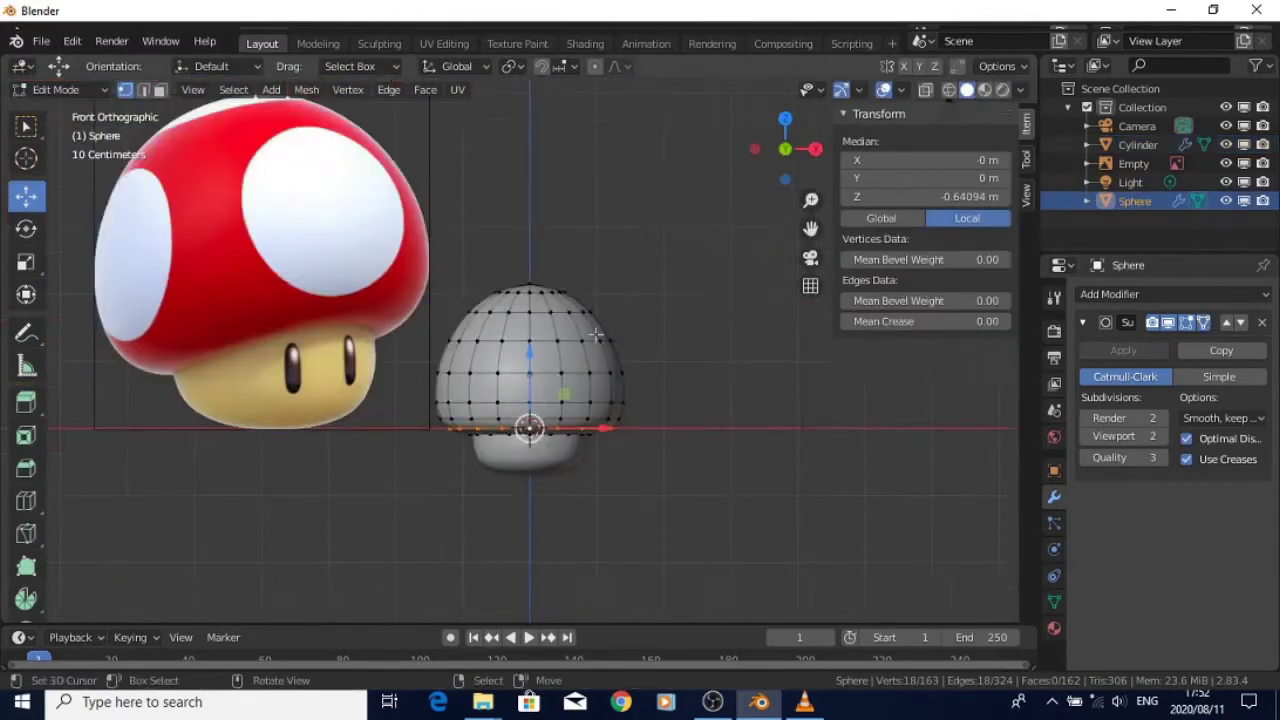
Scale the cap's upper edge loop, first on its own and once more with proportional editing
right_click(582, 313, "alt")
key("s")
left_click(735, 398)
key("o")
key("s")
scroll(732, 399, "down", 4)
left_click(740, 403)
Raise the cap's topmost vertex slightly along Z with proportional editing
right_click(526, 278)
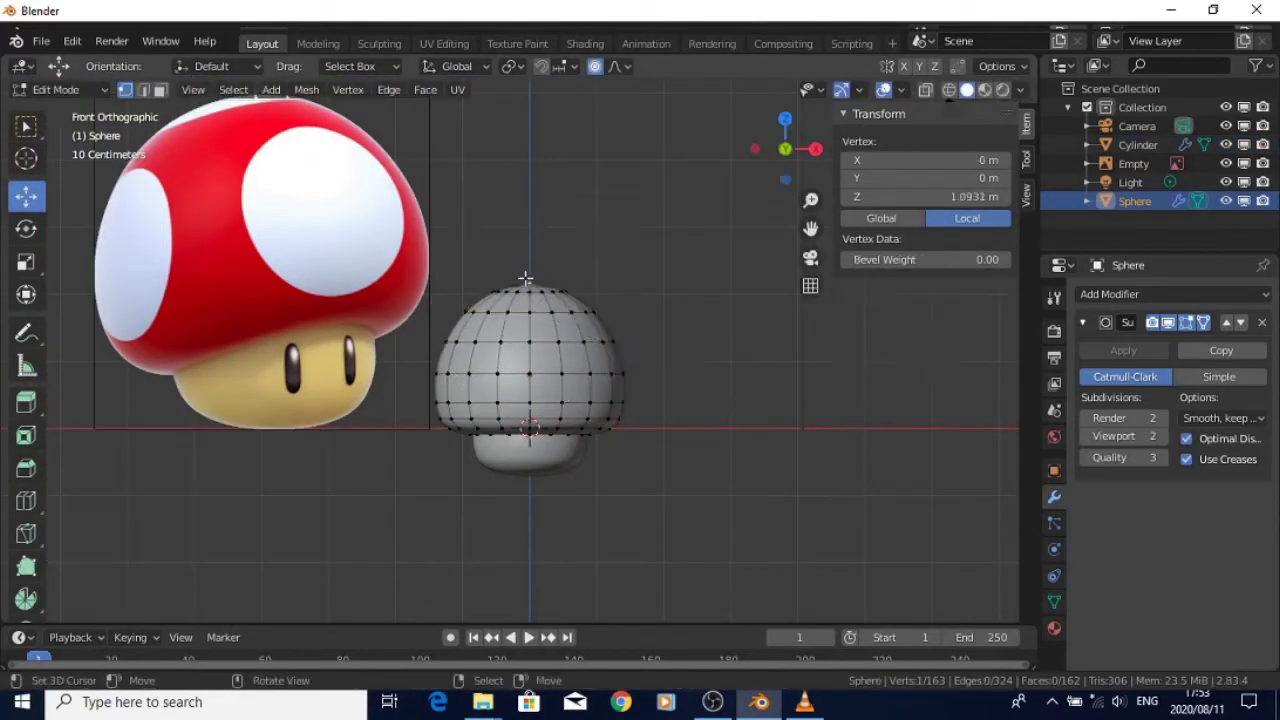
middle_click_drag(526, 278, 600, 330)
key("KP_1")
left_click_drag(529, 217, 529, 210)
Adjust the position of the edge loop on the cap's underside around the stem
scroll(540, 240, "up", 4)
middle_click_drag(640, 500, 689, 362, "shift")
middle_click_drag(689, 500, 700, 390)
right_click(738, 448, "alt")
key("KP_1")
key("g")
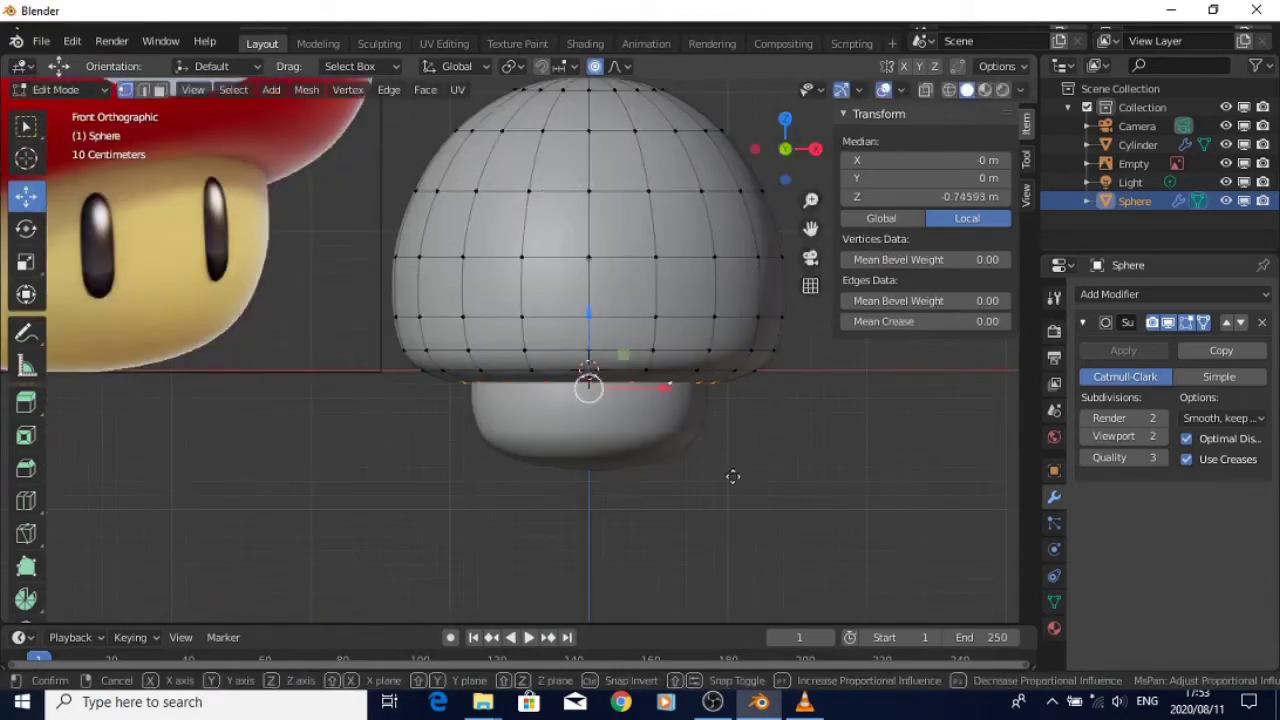
key("g")
left_click(735, 470)
With X-ray on, scale the edge loop near the cap's lower rim by about 1.029 using proportional editing
left_click(925, 90)
key("KP_1")
right_click(612, 368, "alt")
key("s")
left_click(814, 446)
scroll(780, 447, "down", 2)
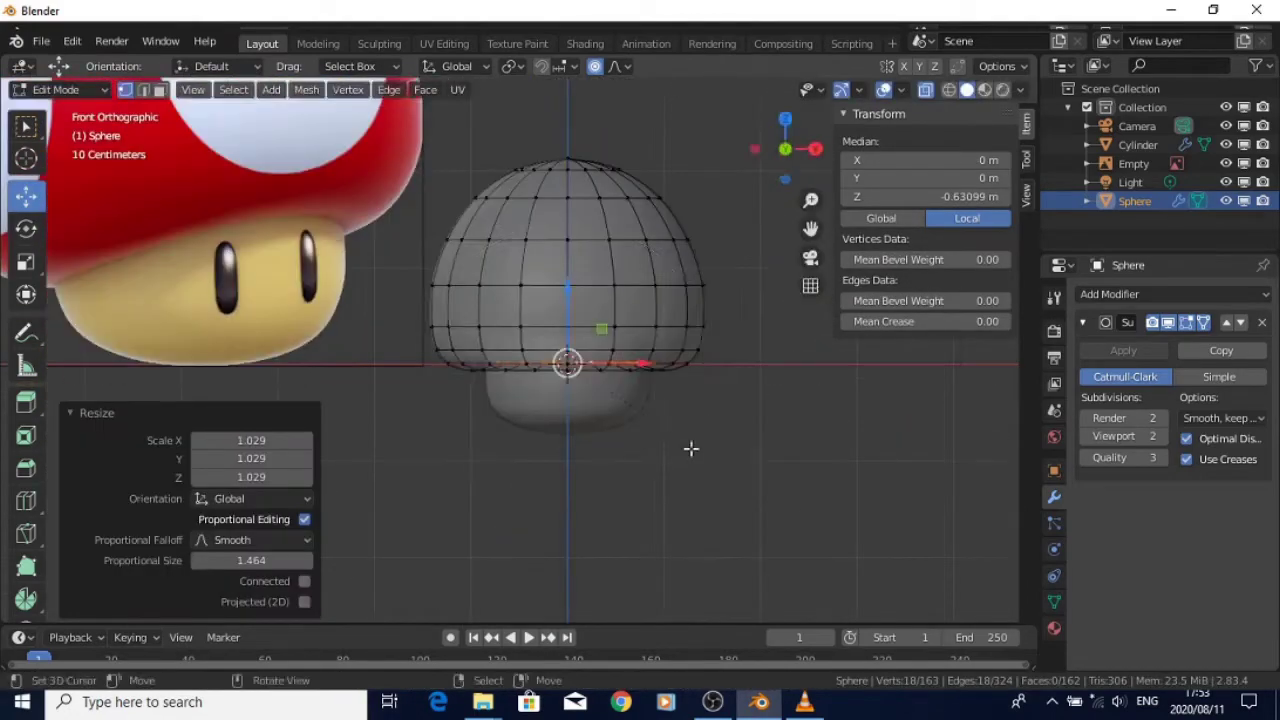
Scale the cap's lower rim loop by about 1.110 without proportional editing, and turn X-ray off
key("o")
key("s")
left_click(686, 443)
key("alt+z")
middle_click_drag(686, 443, 569, 440)
scroll(689, 397, "up", 3)
key("KP_3")
scroll(636, 324, "down", 5)
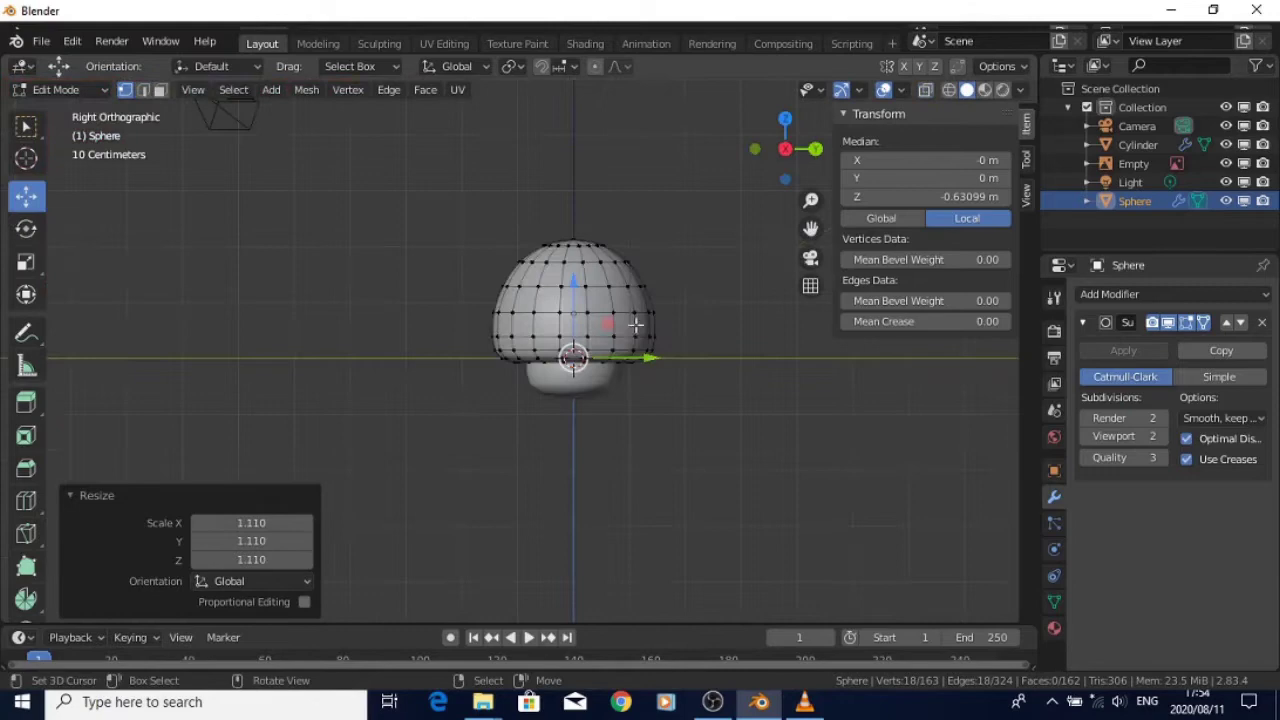
Select the entire cap mesh and tilt it slightly in side view
key("l")
key("r")
left_click(774, 583)
Adjust the height of the middle vertex on the cap's front rim with proportional editing
key("KP_1")
scroll(600, 396, "up", 4)
right_click(579, 374)
key("o")
left_click_drag(578, 309, 594, 304)
scroll(585, 300, "up", 11)
scroll(594, 303, "down", 6)
middle_click_drag(594, 304, 480, 296)
key("KP_1")
left_click_drag(578, 302, 578, 307)
Lower the middle vertex of the cap's back rim about 0.065 m with proportional editing, and return to Object Mode
middle_click_drag(630, 358, 680, 400)
key("ctrl+KP_1")
left_click(461, 379)
left_click_drag(460, 339, 459, 347)
scroll(460, 343, "down", 6)
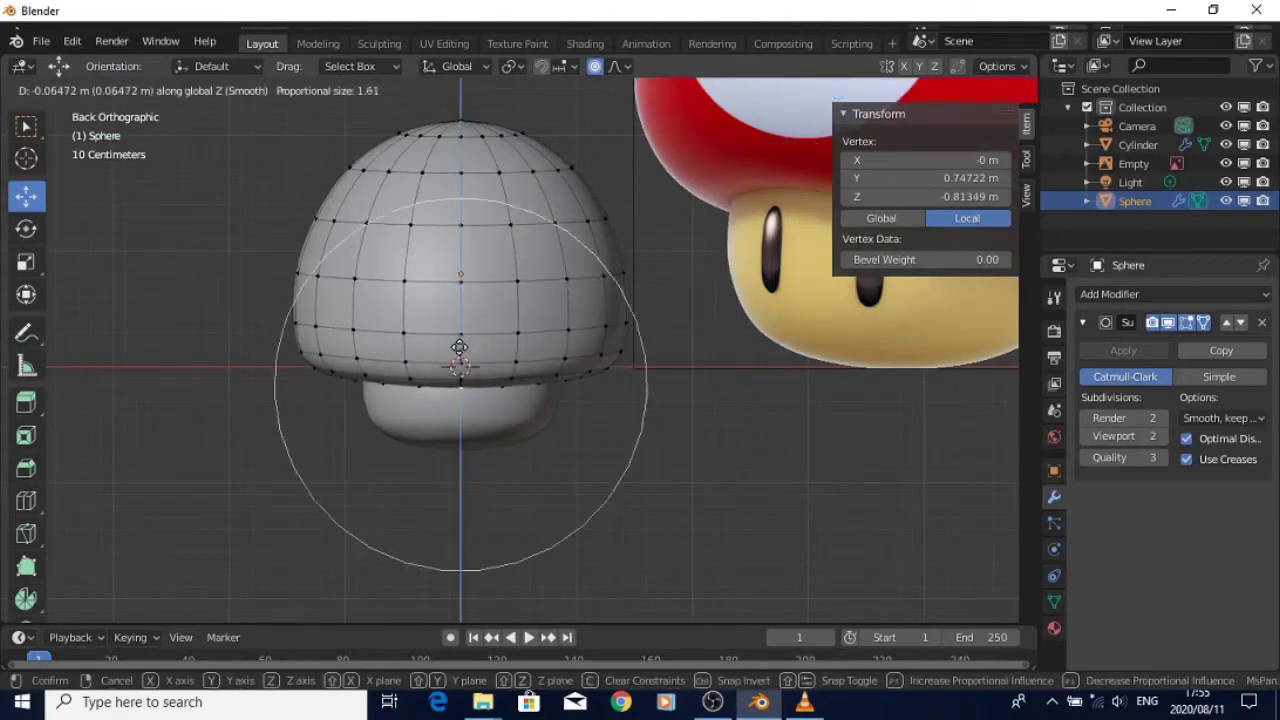
scroll(459, 347, "up", 4)
left_click(459, 347)
middle_click_drag(459, 347, 740, 449)
key("KP_1")
key("Tab")
Compare the cap and stem proportions with the reference image in front view
scroll(585, 416, "down", 4)
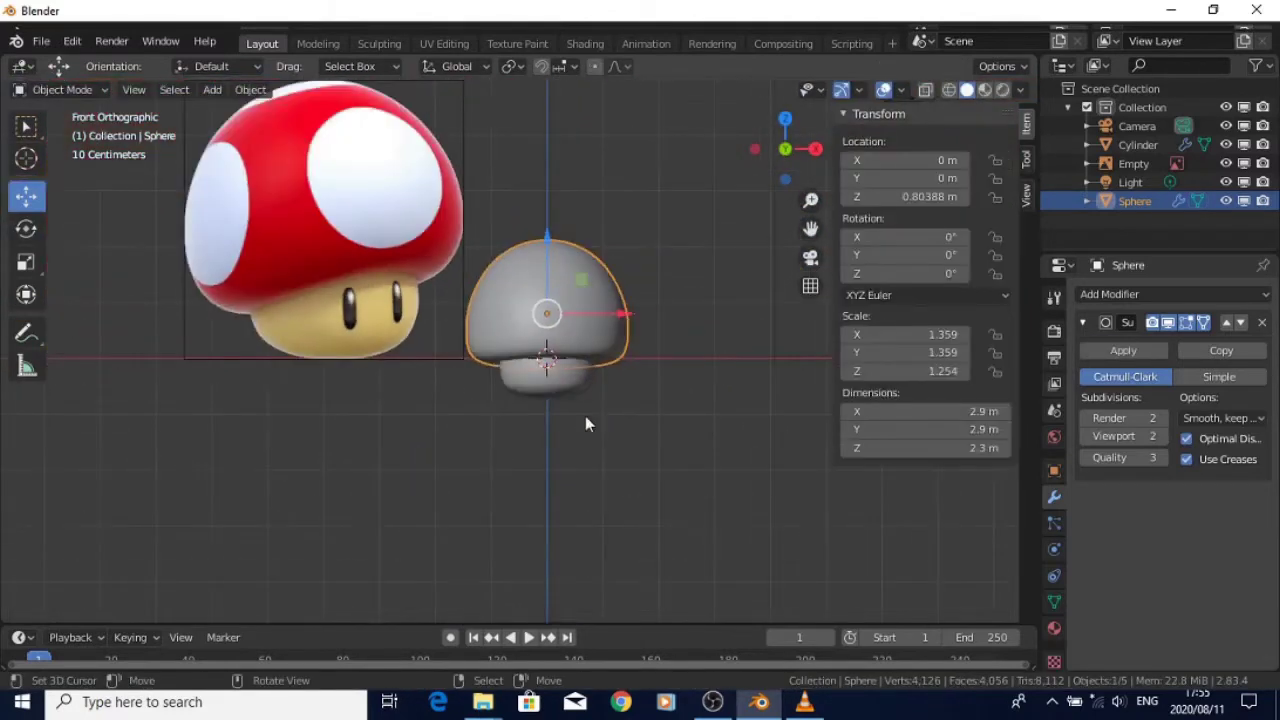
scroll(585, 416, "up", 5)
scroll(162, 214, "up", 5)
scroll(304, 364, "down", 7)
scroll(549, 440, "up", 3)
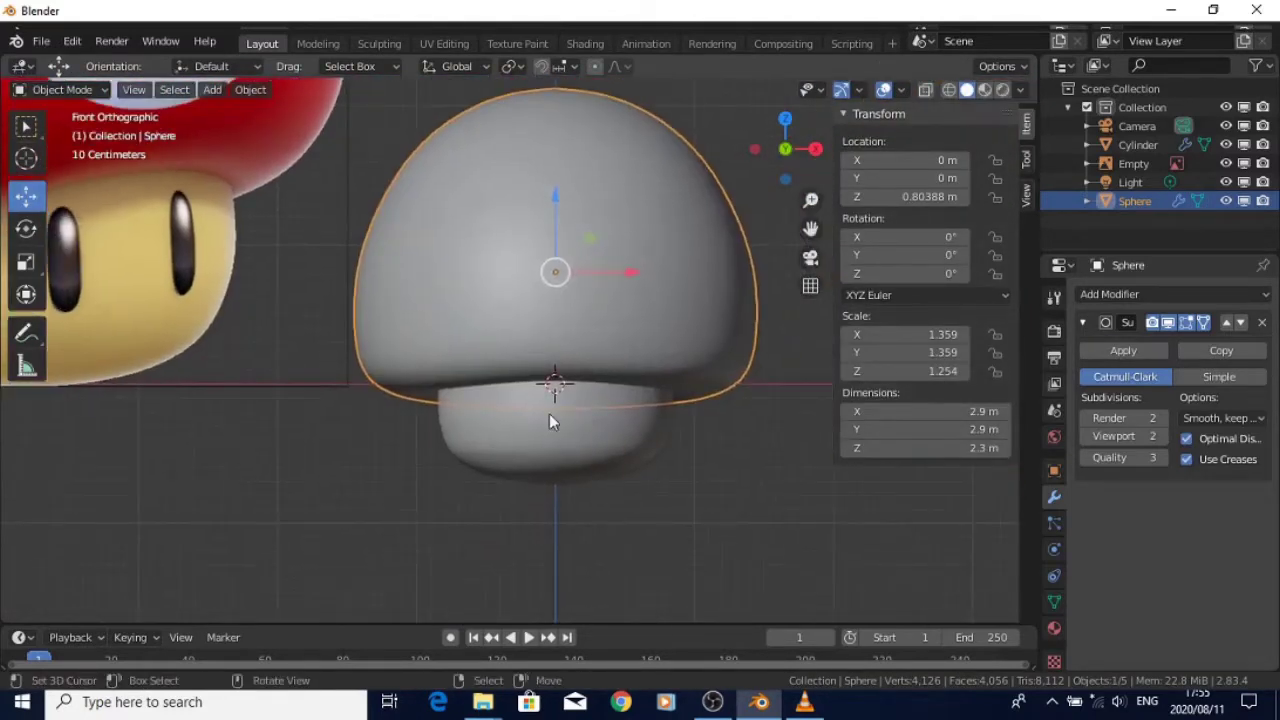
key("Tab")
key("Tab")
Reset the 3D cursor to the world origin and add an 8-vertex mesh circle with a 1 m radius
key("shift+c")
key("shift+s")
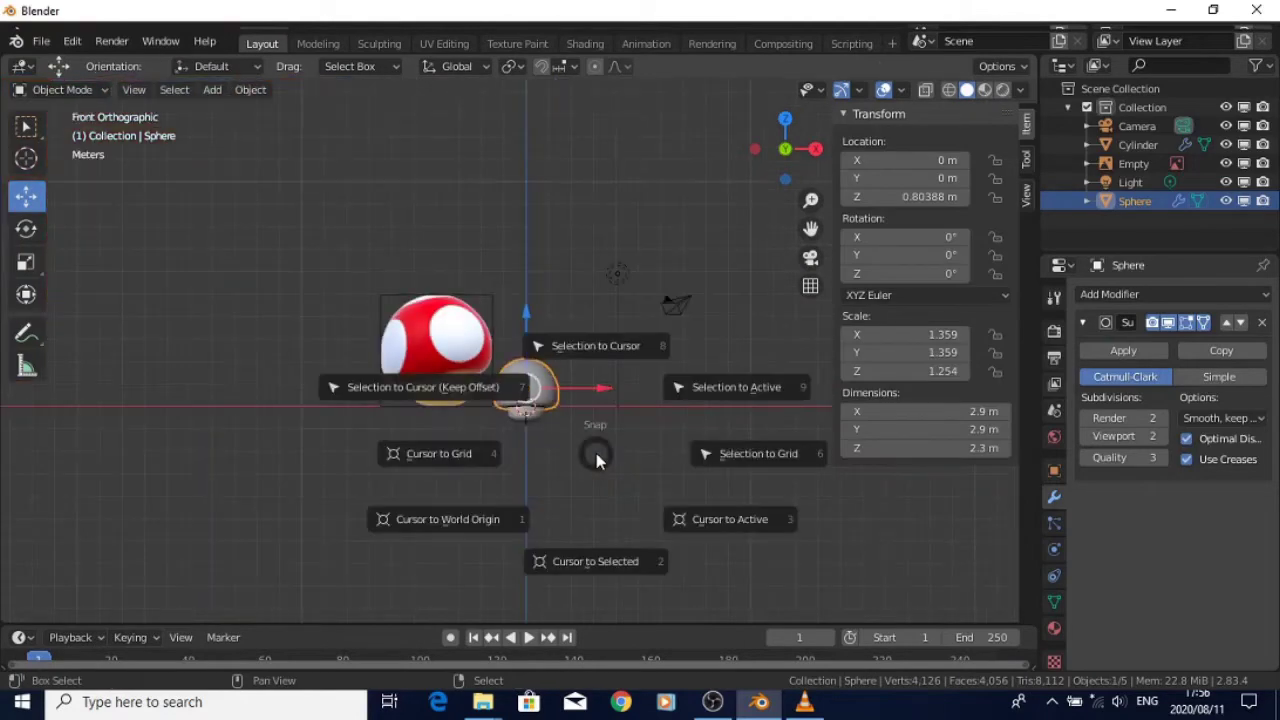
left_click(656, 325)
key("shift+a")
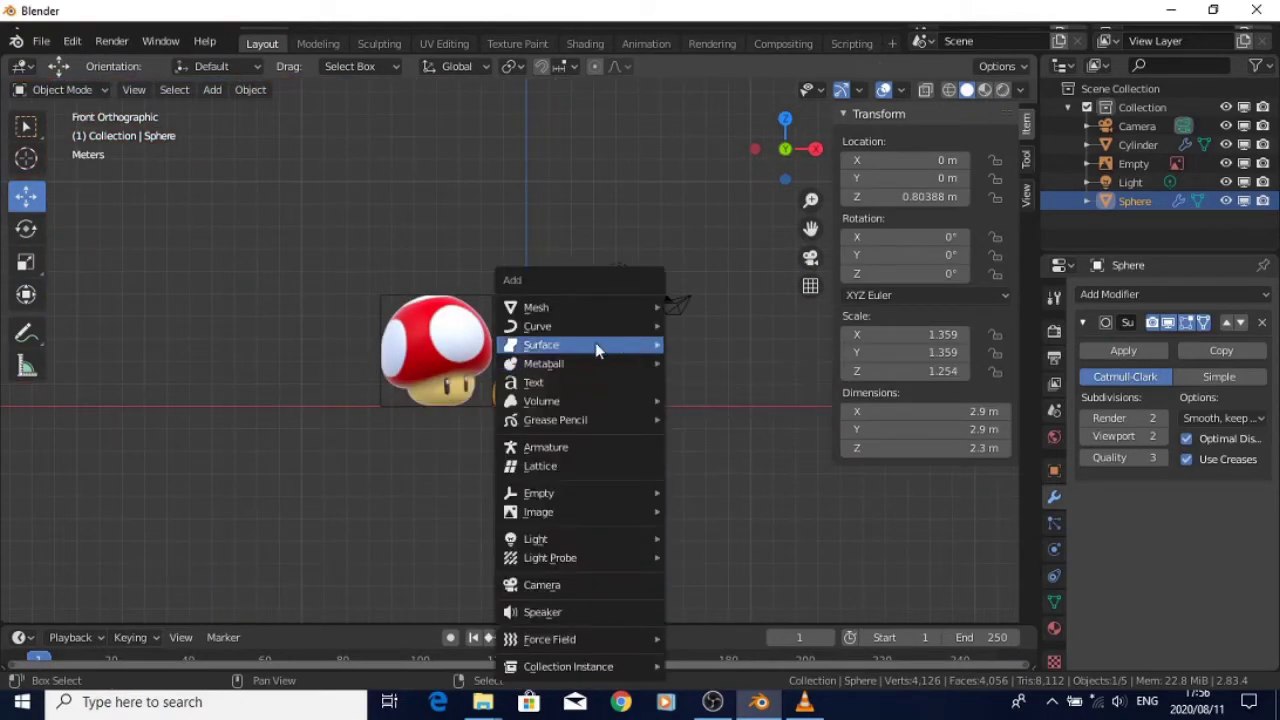
mouse_move(617, 308)
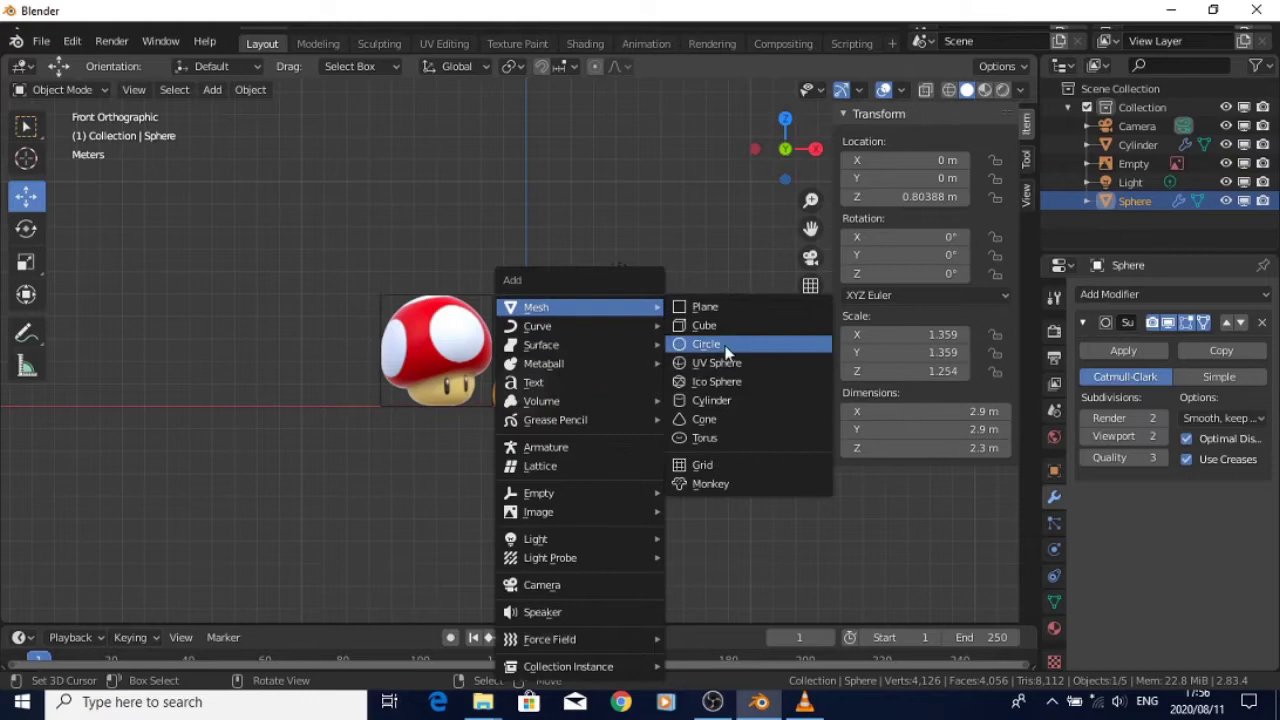
left_click(722, 345)
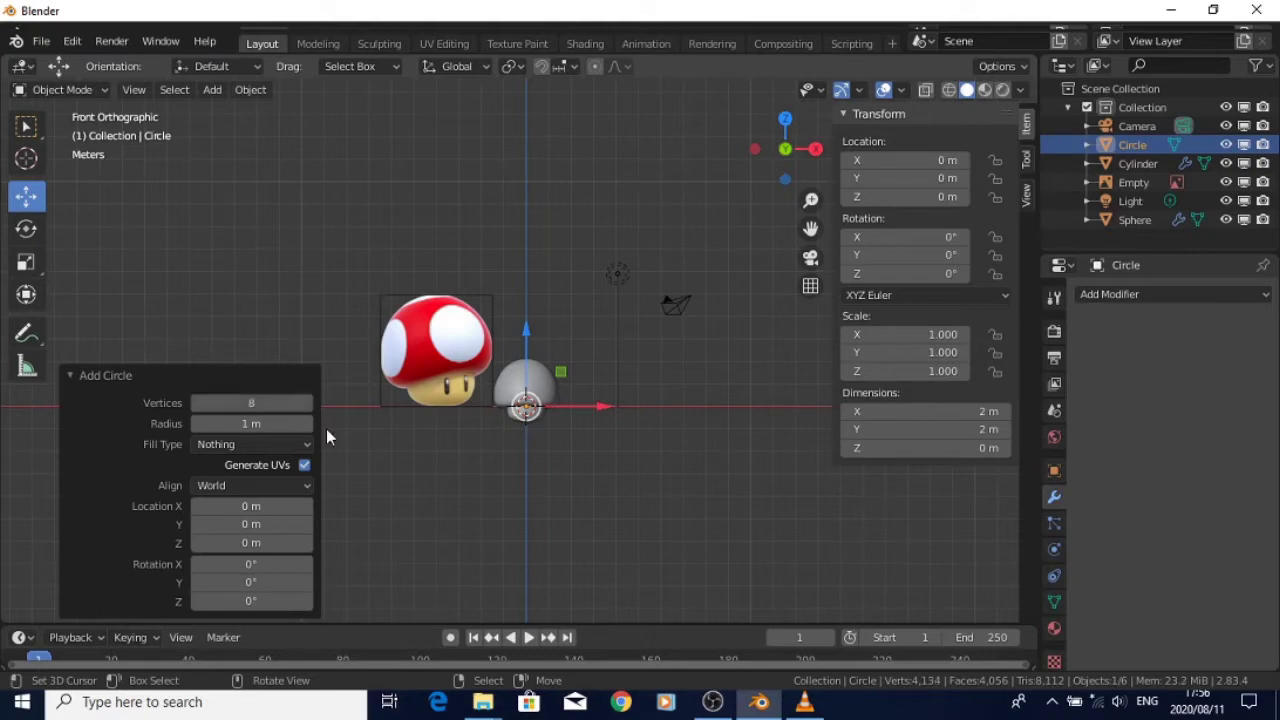
Move the circle down about 0.23 m to the stem's height and scale it to about 0.44
scroll(546, 408, "up", 5)
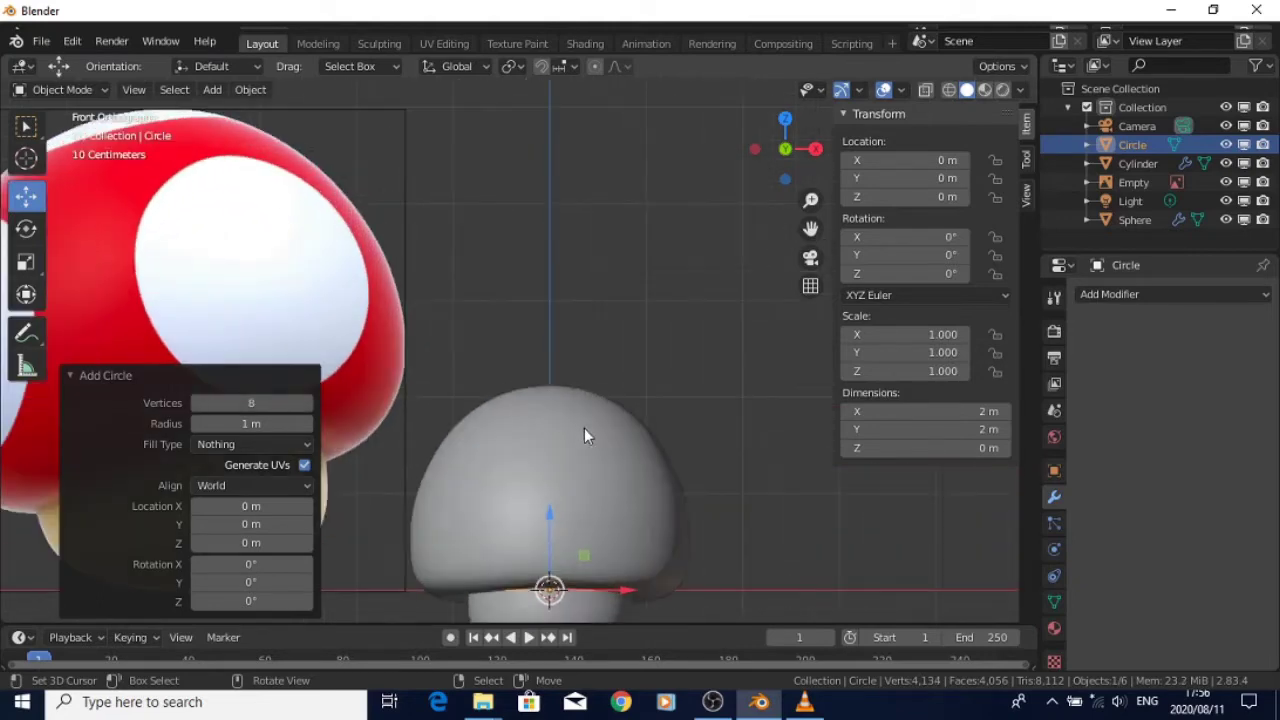
middle_click_drag(584, 428, 656, 196, "shift")
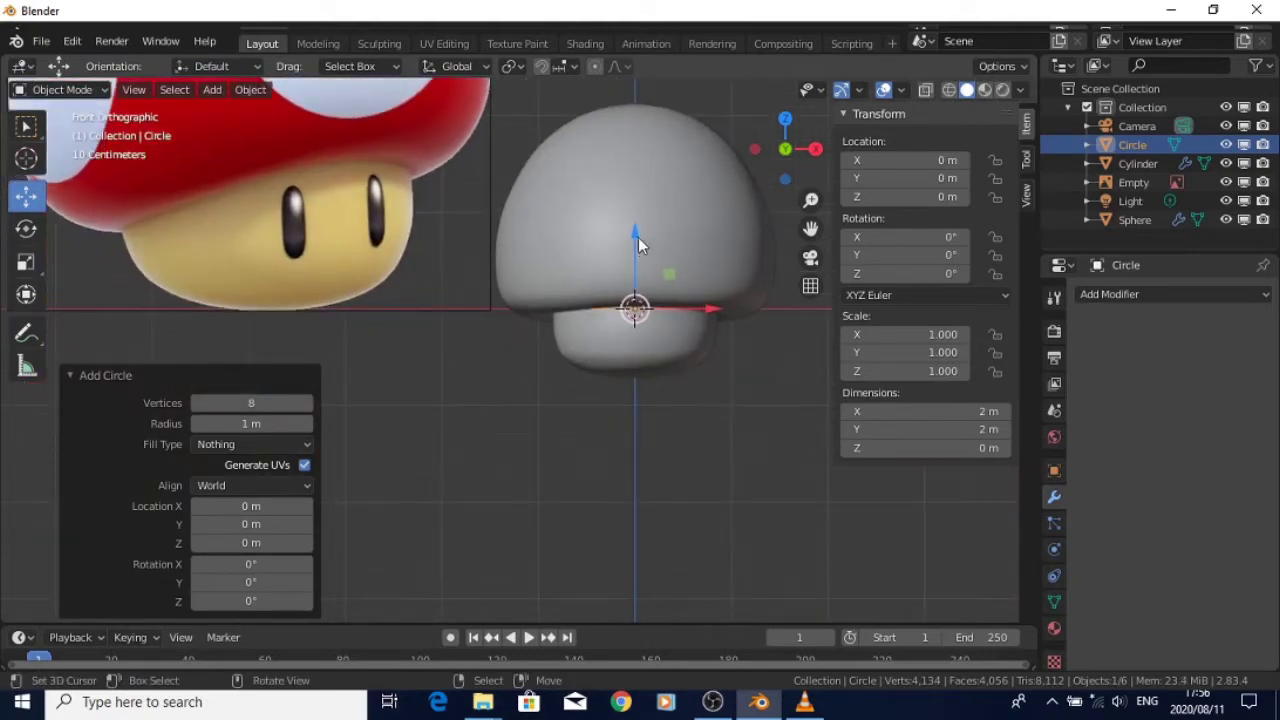
left_click_drag(638, 237, 635, 259)
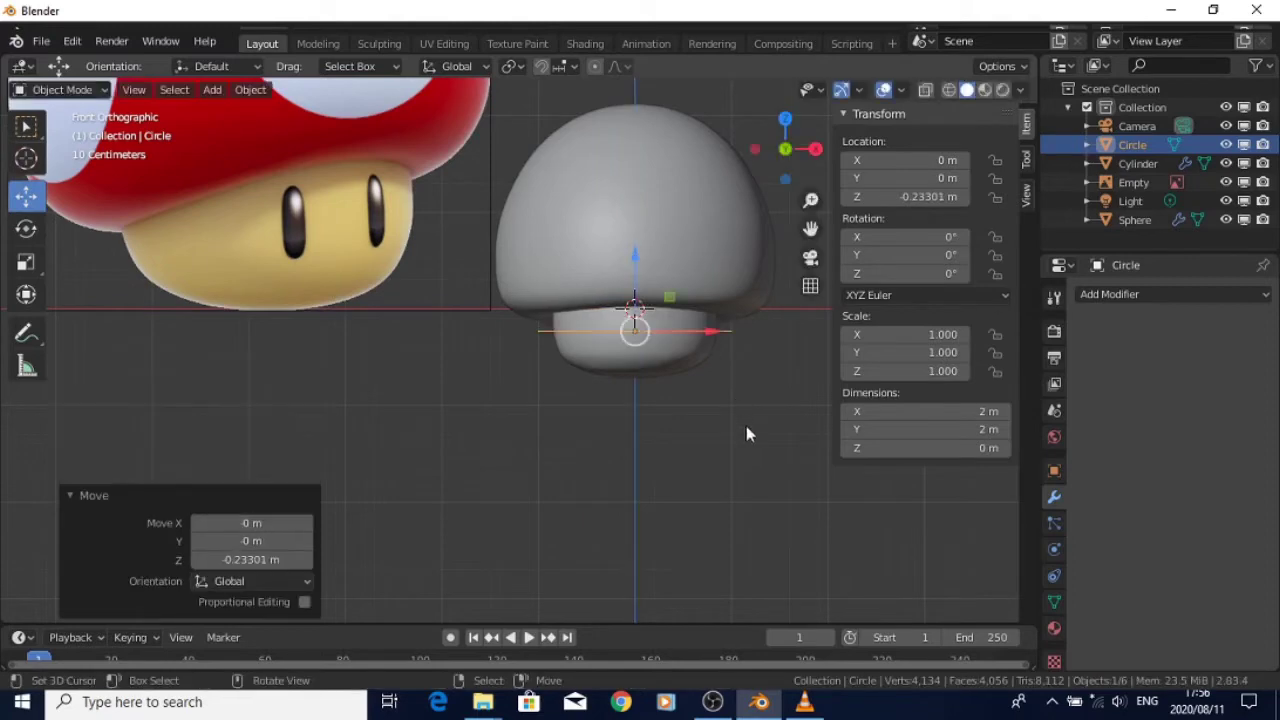
key("s")
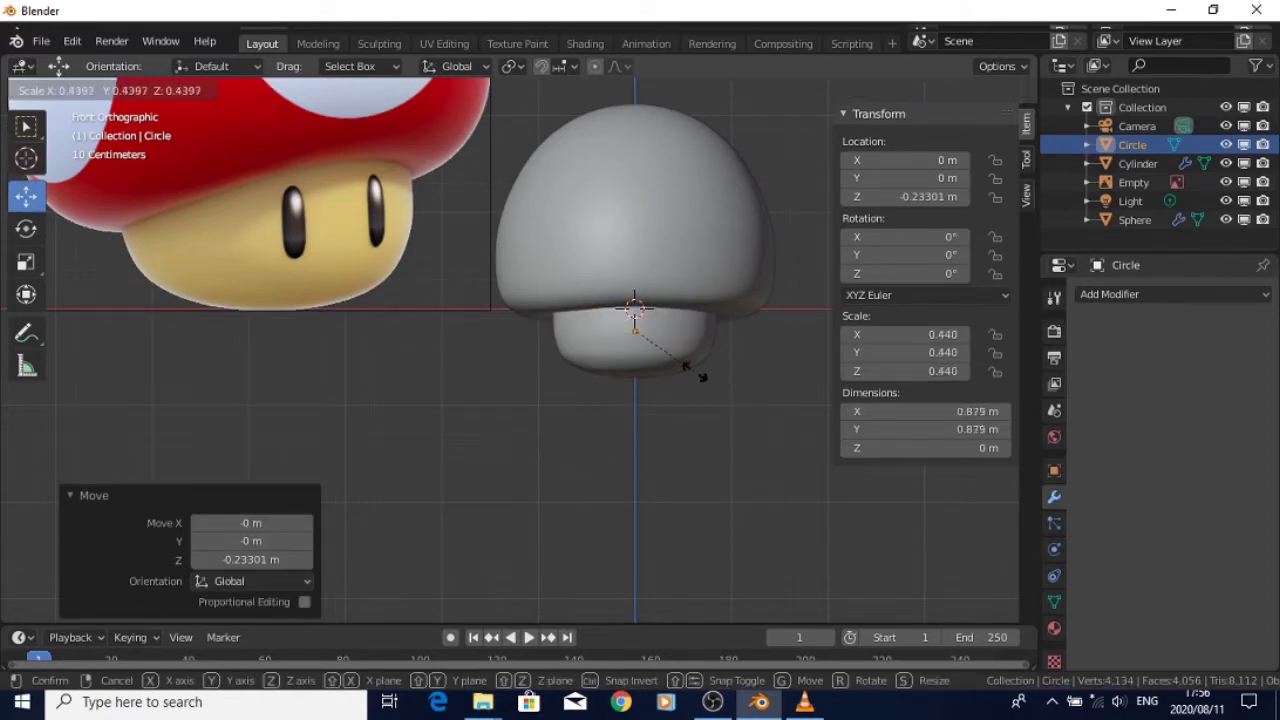
left_click(703, 377)
Turn on X-ray and move the circle about -1.045 m along Y, in front of the stem
scroll(725, 330, "up", 2)
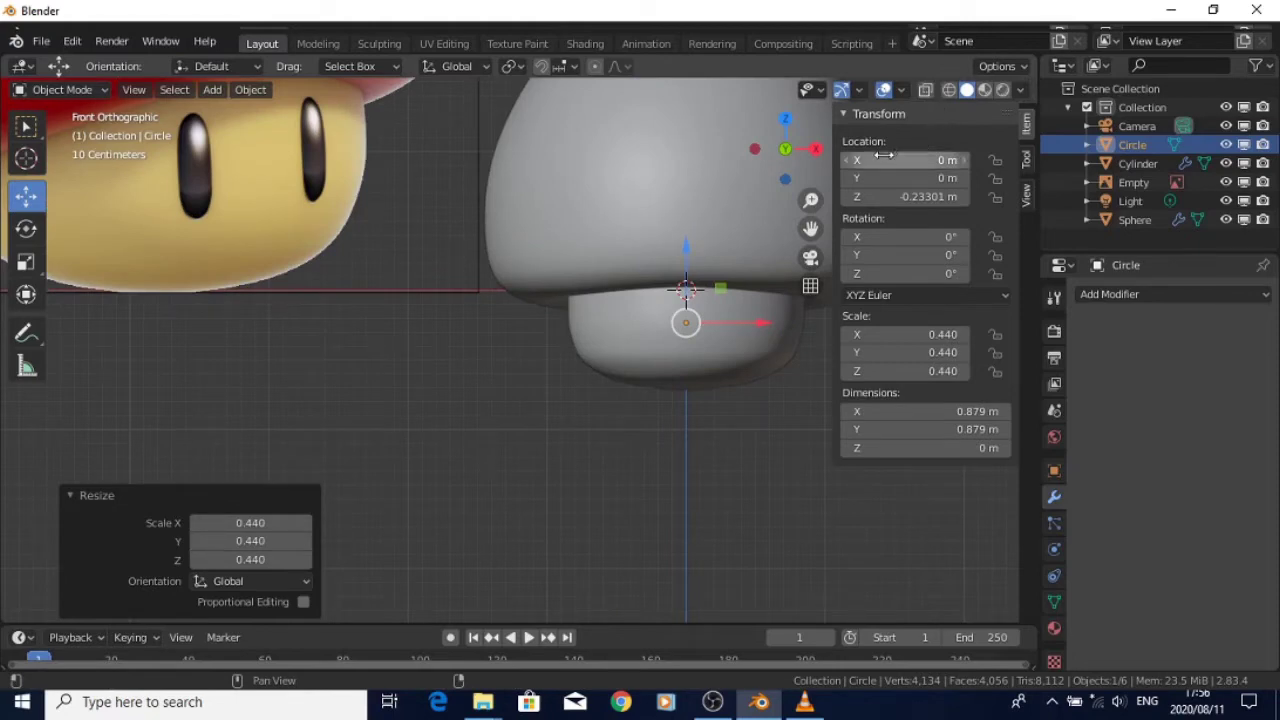
left_click(944, 95)
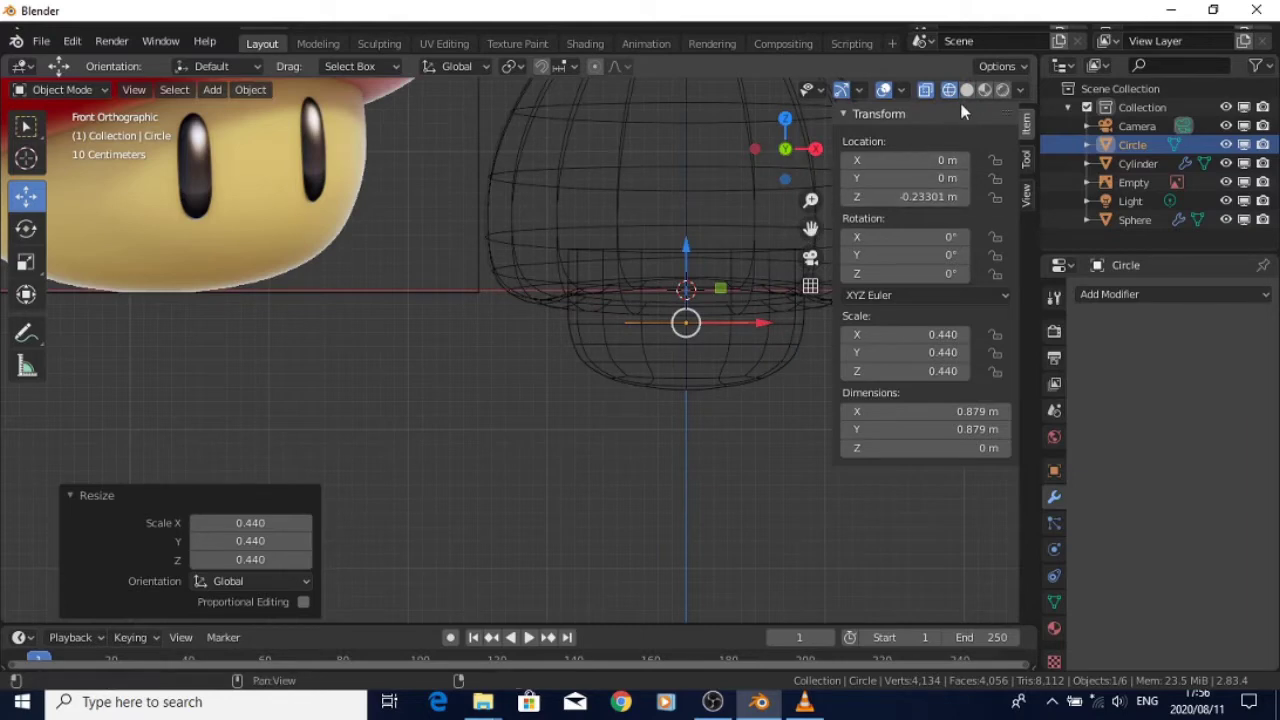
left_click(967, 90)
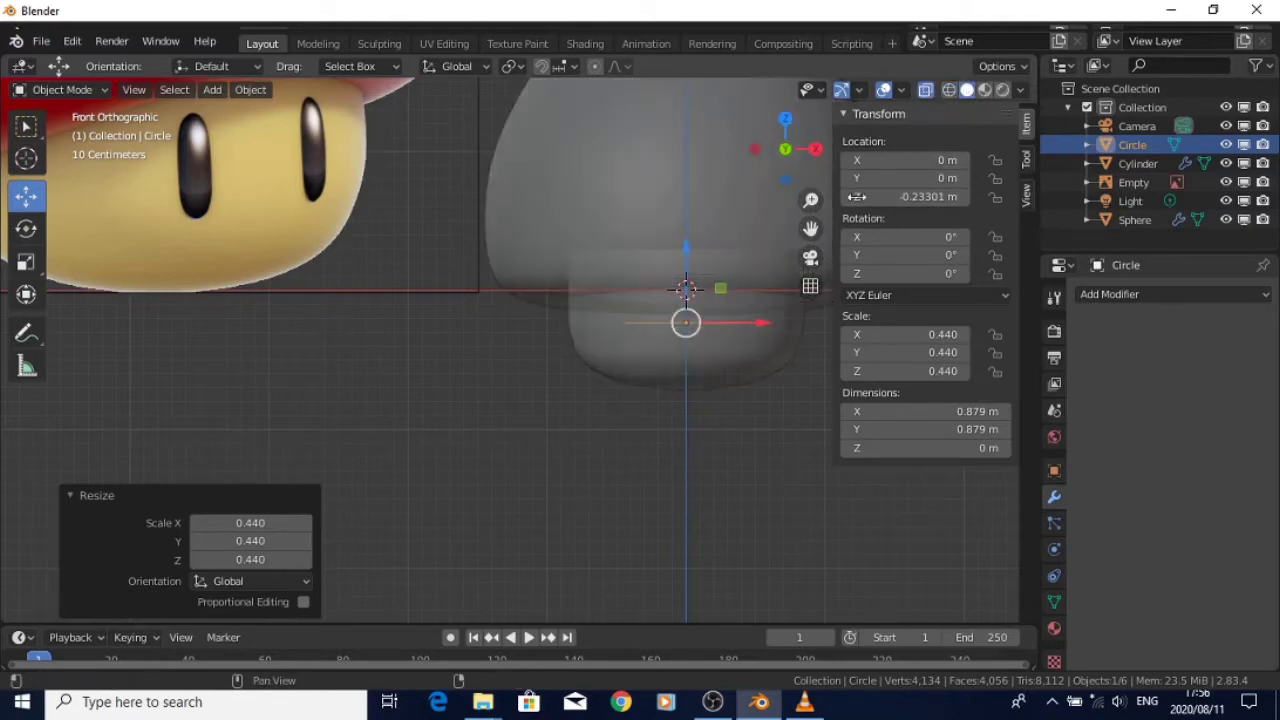
key("KP_3")
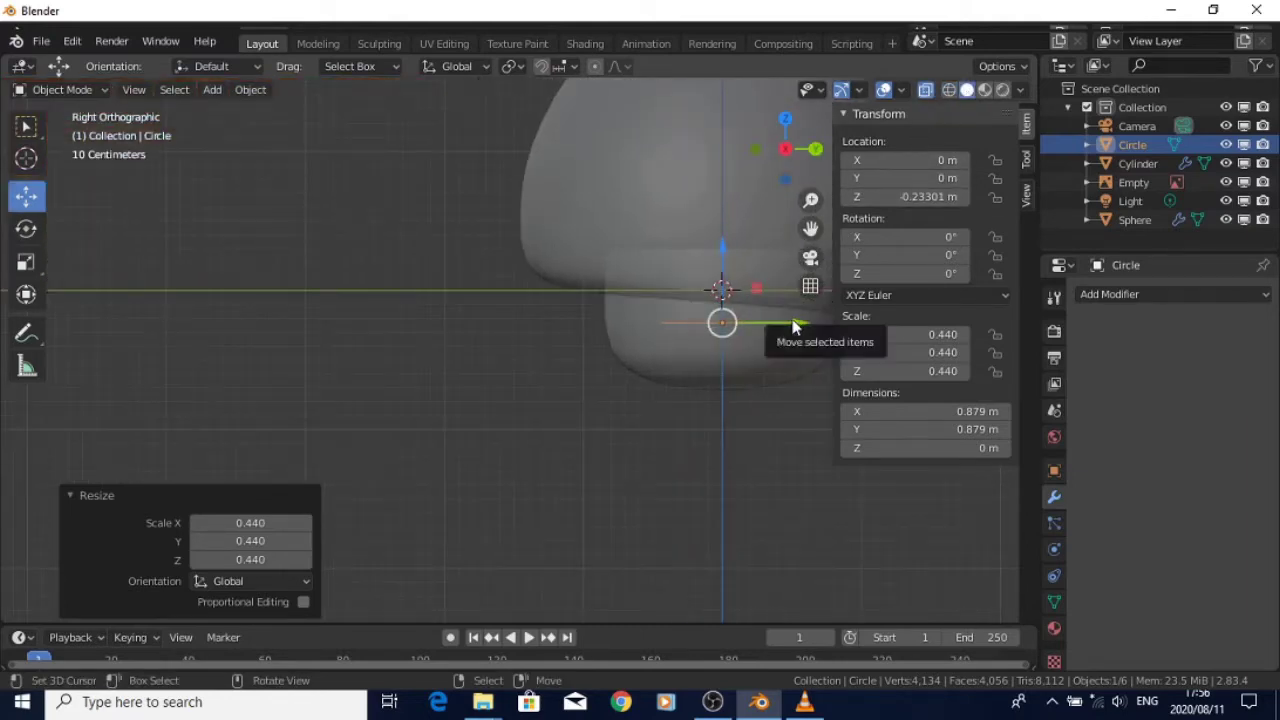
left_click_drag(792, 322, 648, 331)
Scale the circle by about 0.357 and rotate it 90° so it stands upright facing the front
key("s")
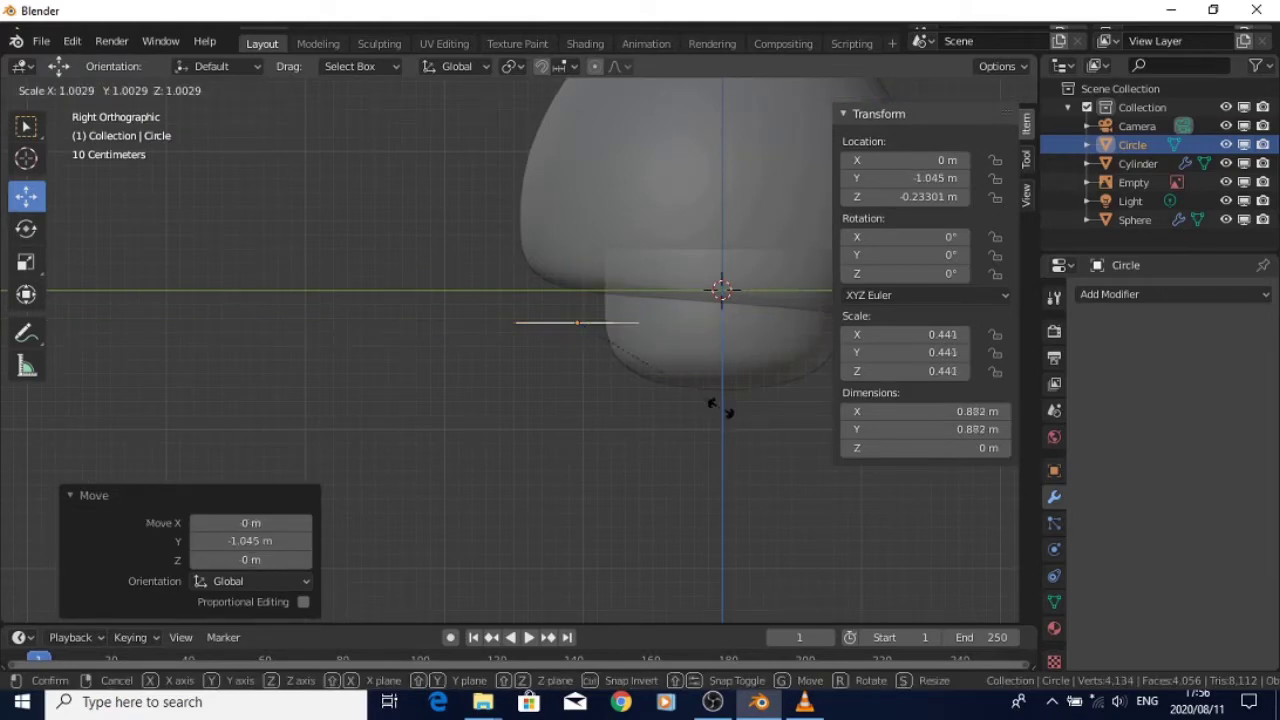
left_click(632, 346)
key("KP_1")
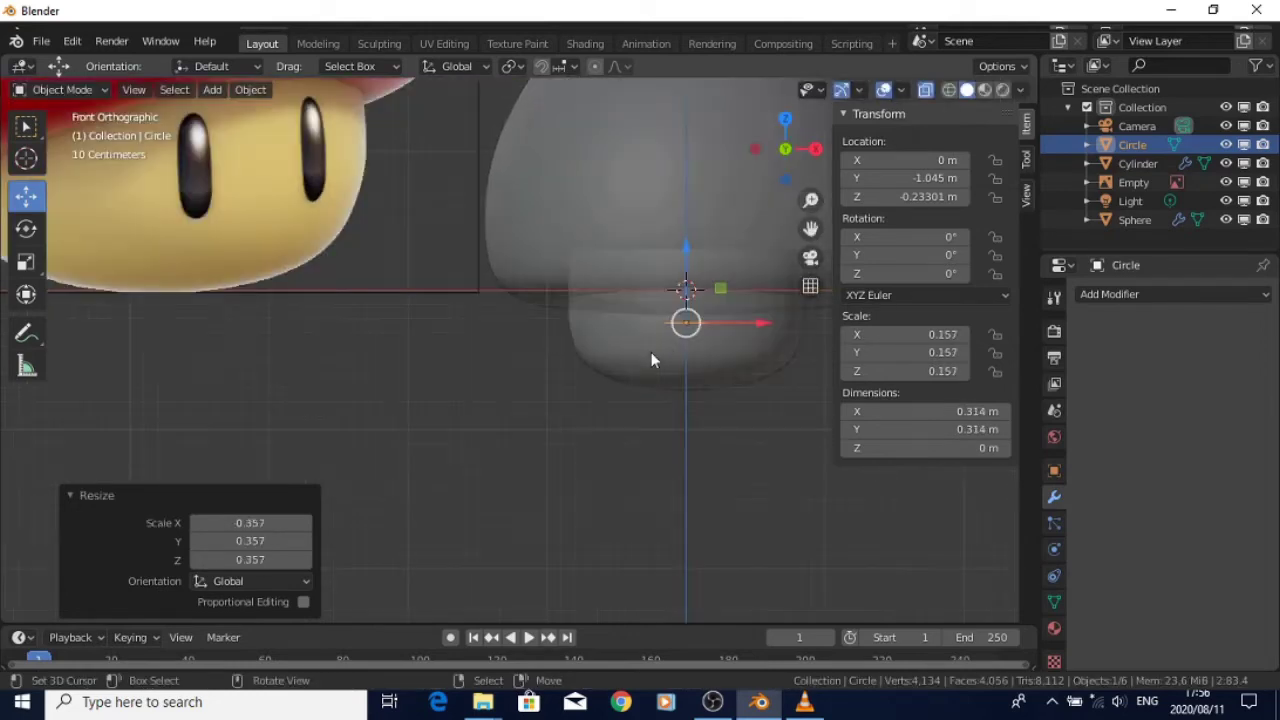
key("KP_3")
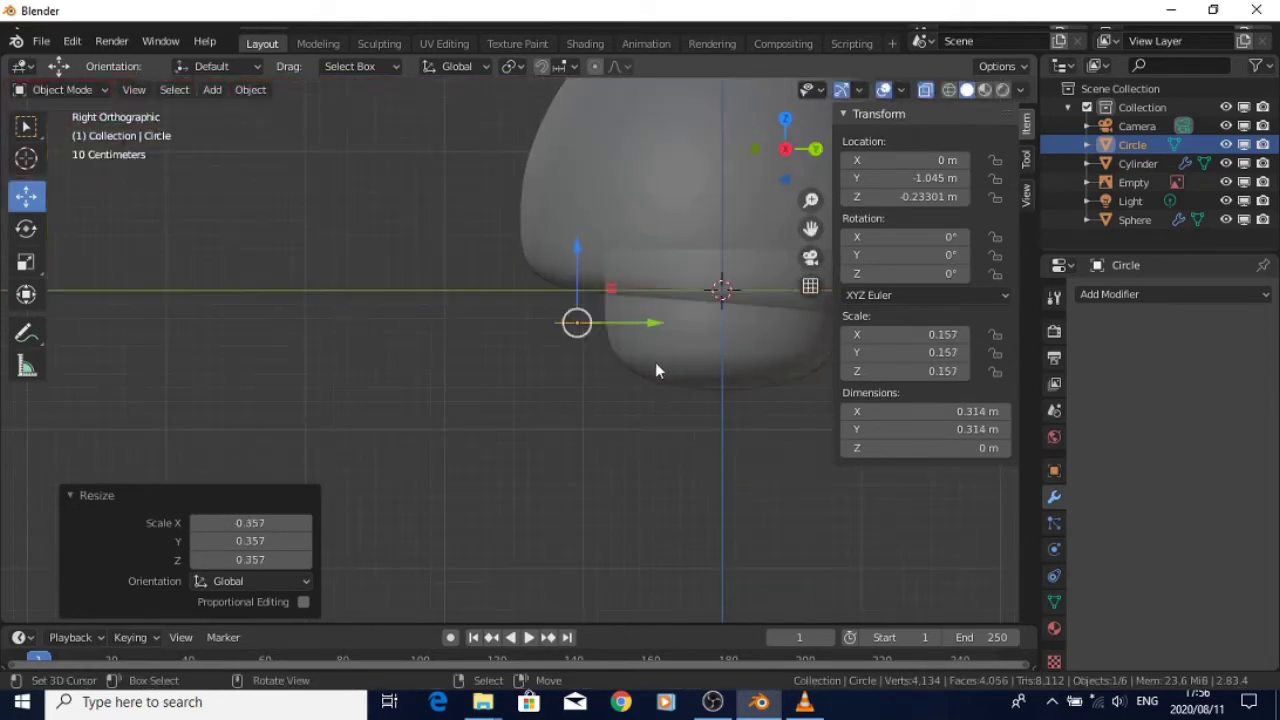
key("r")
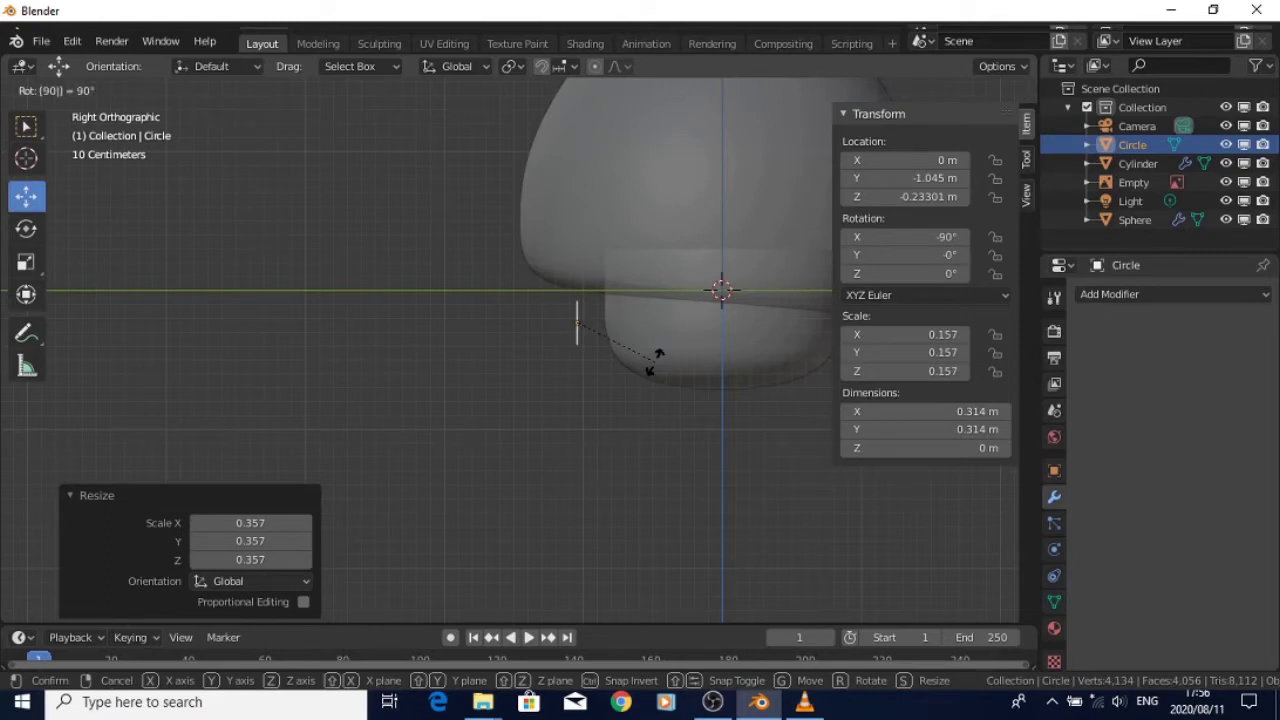
left_click(655, 362)
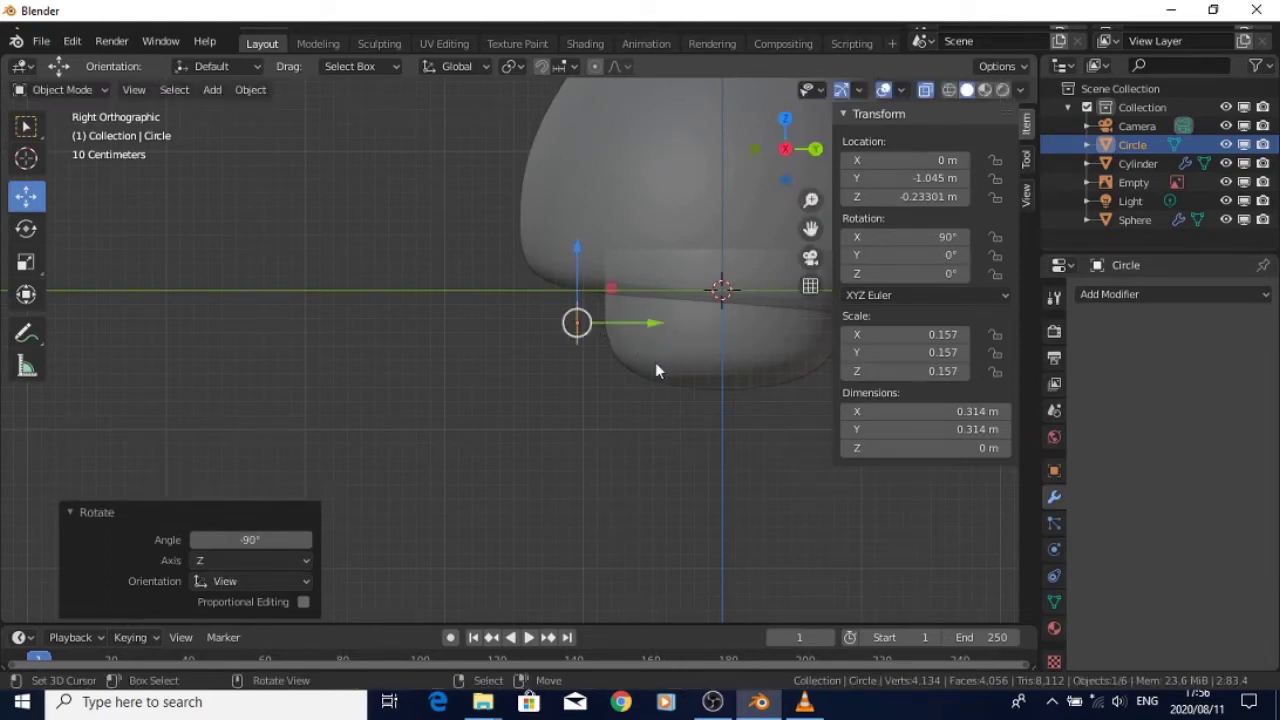
Turn off X-ray and shrink the circle by a factor of about 0.655 in front view
key("KP_1")
scroll(719, 362, "up", 3)
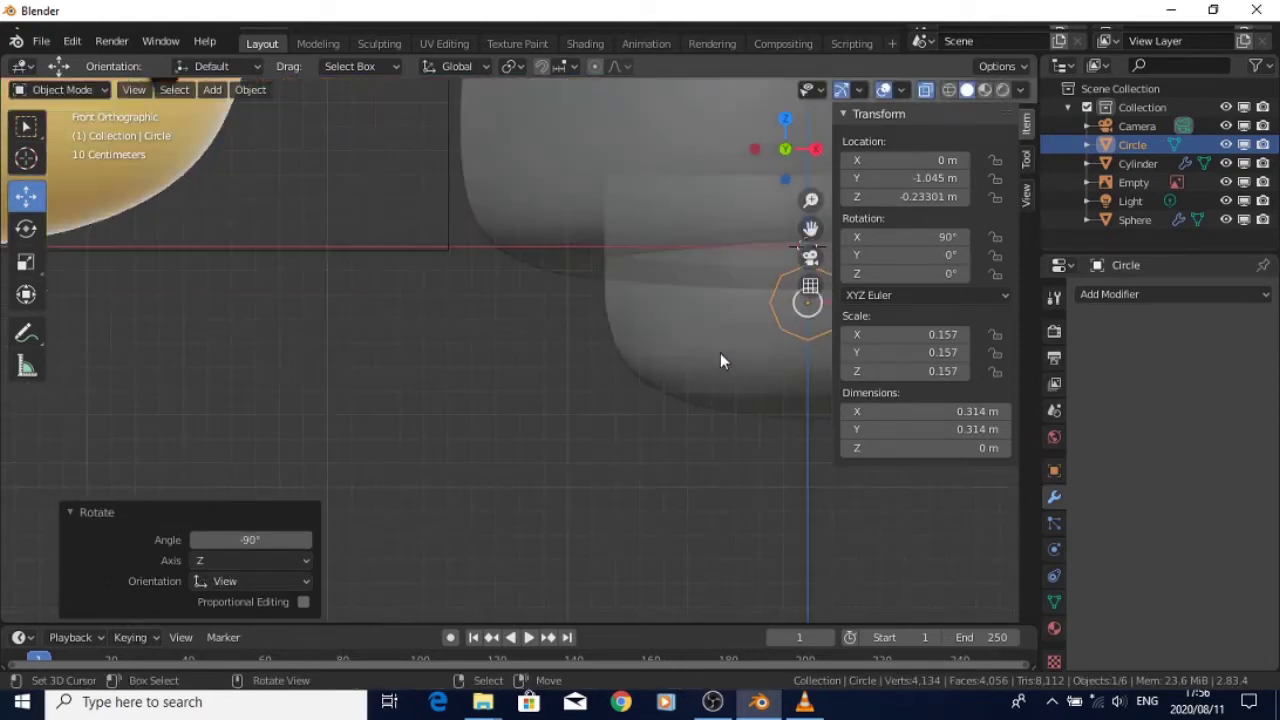
middle_click_drag(706, 271, 397, 337, "shift")
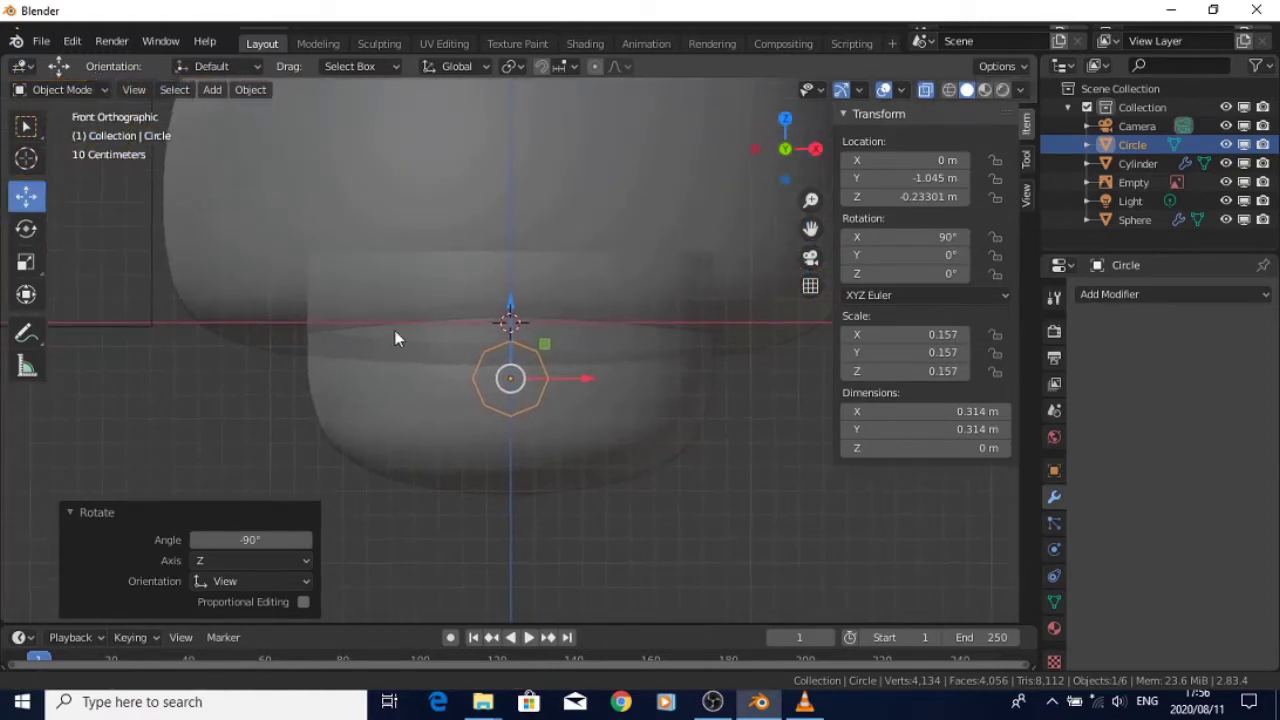
left_click(927, 92)
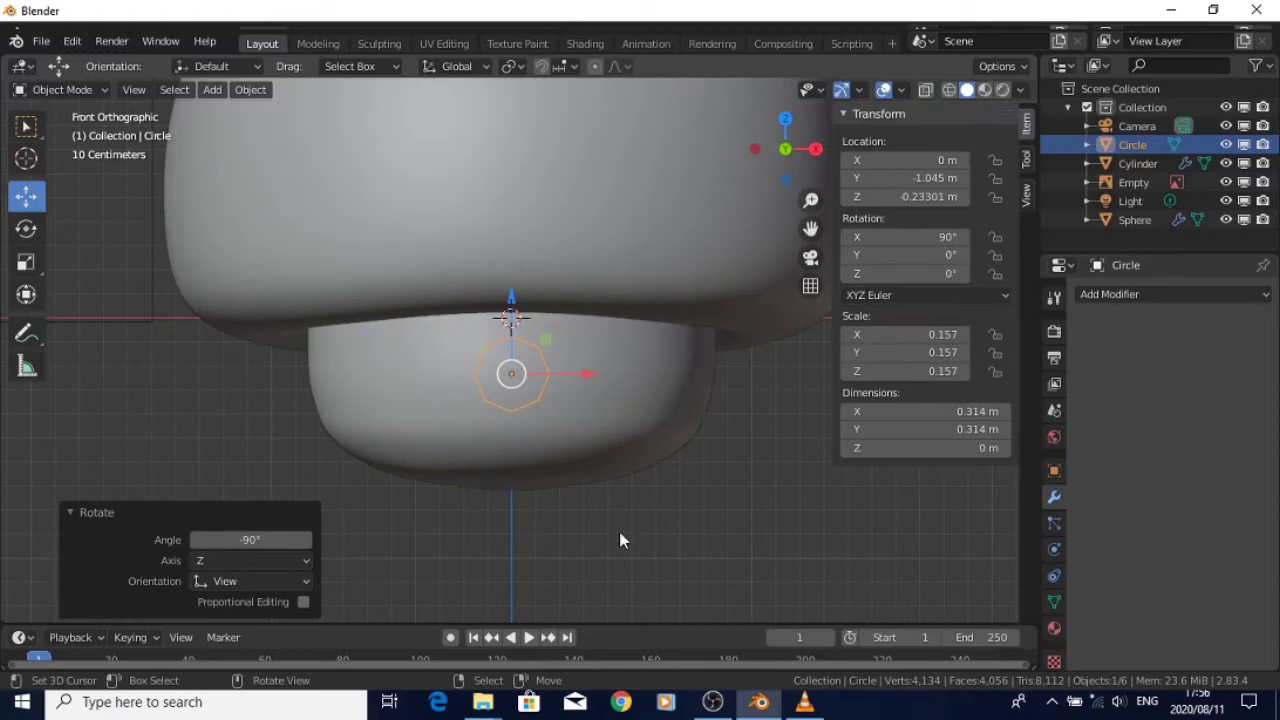
key("s")
left_click(585, 478)
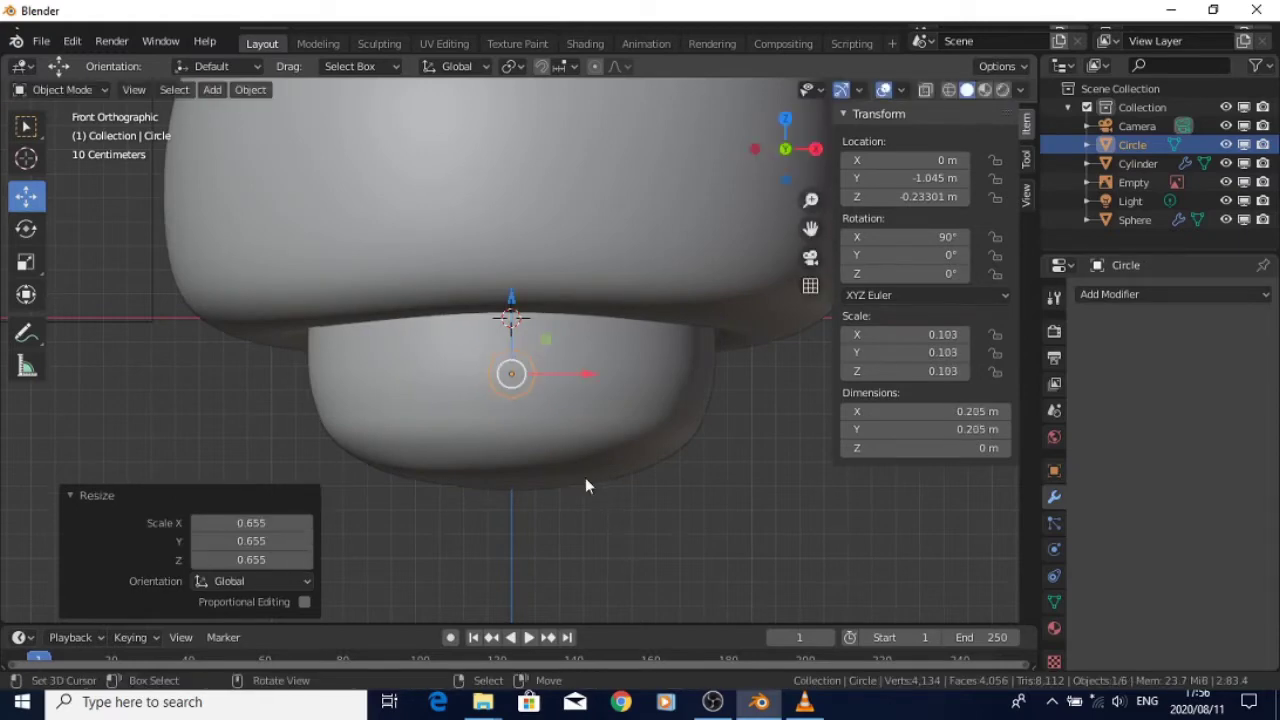
Stretch the circle along Z by a factor of about 1.985 into a tall oval
right_click(549, 469)
key("s")
key("z")
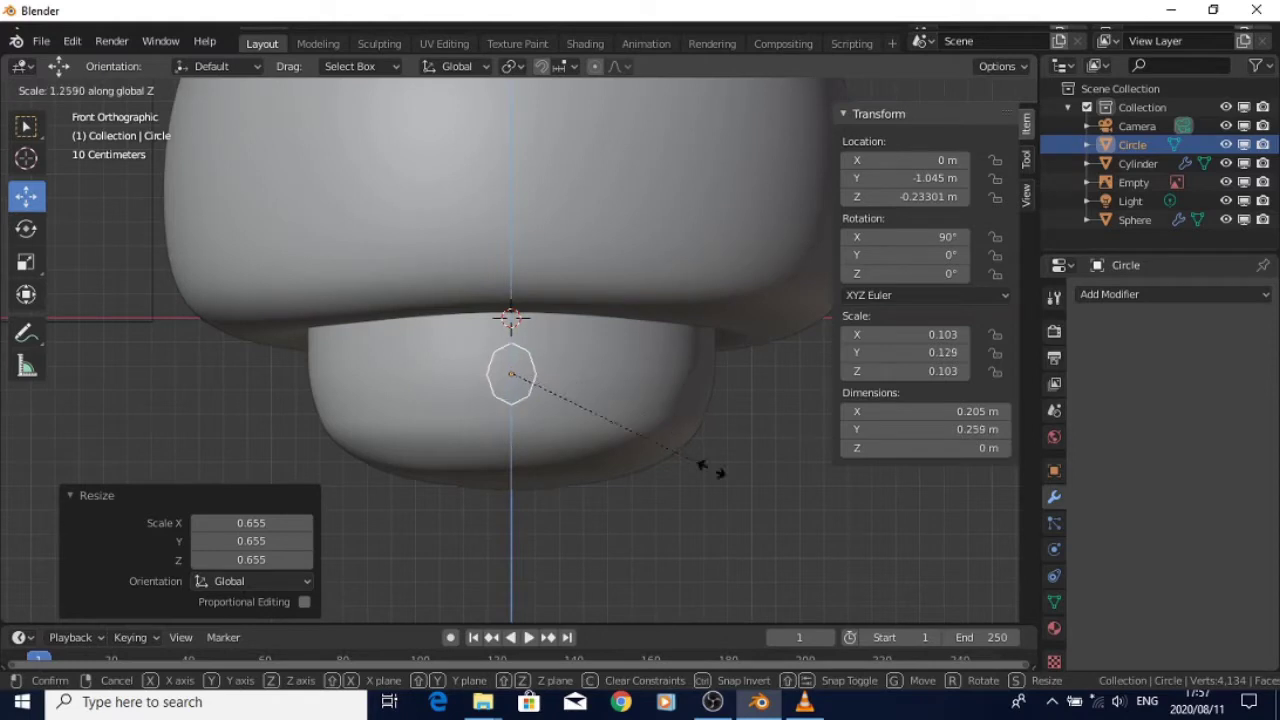
left_click(797, 563)
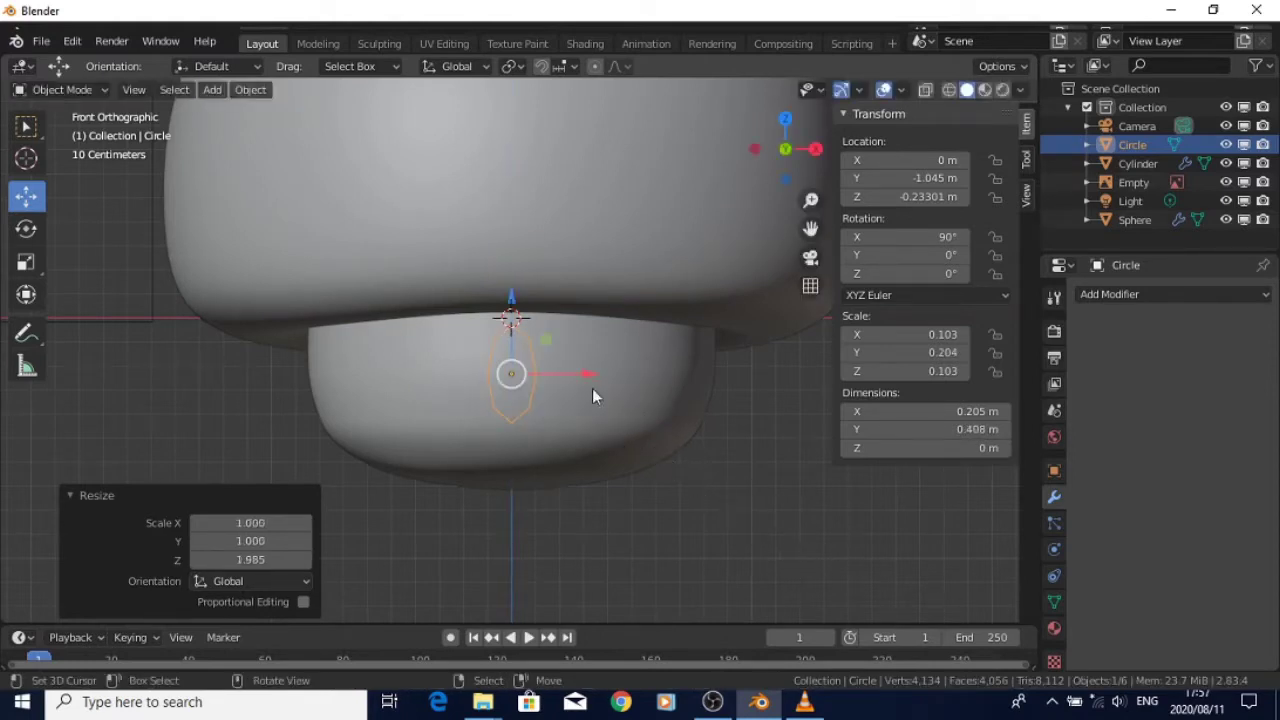
In Edit Mode, move the oval's vertices along +X to one eye's position and up about 0.035 m, then turn off proportional editing
left_click_drag(588, 375, 661, 403)
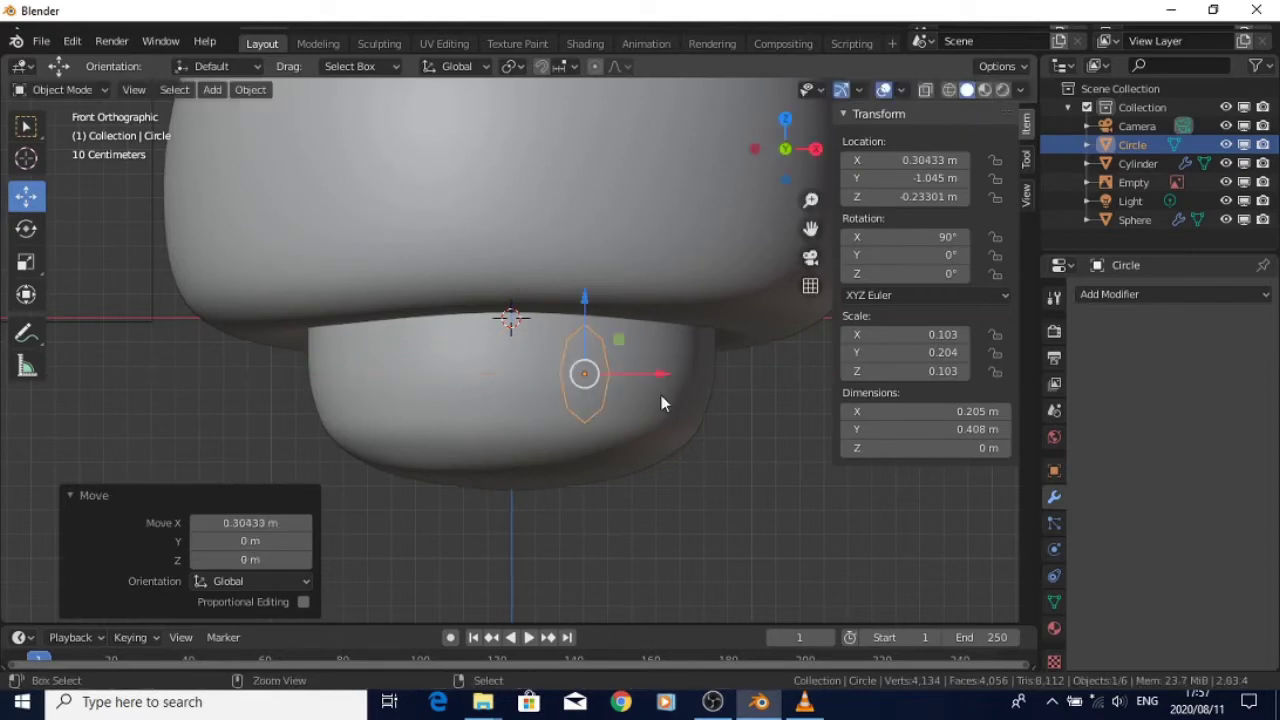
key("ctrl+z")
key("Tab")
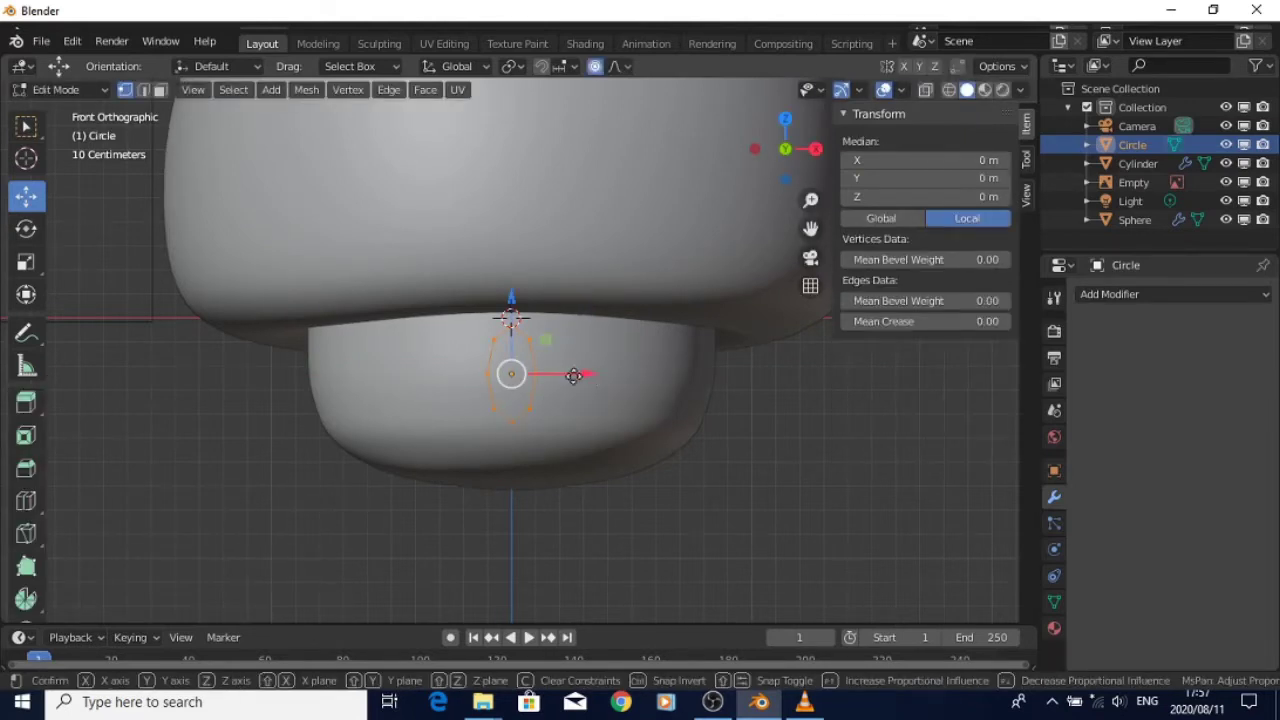
left_click_drag(592, 383, 577, 316)
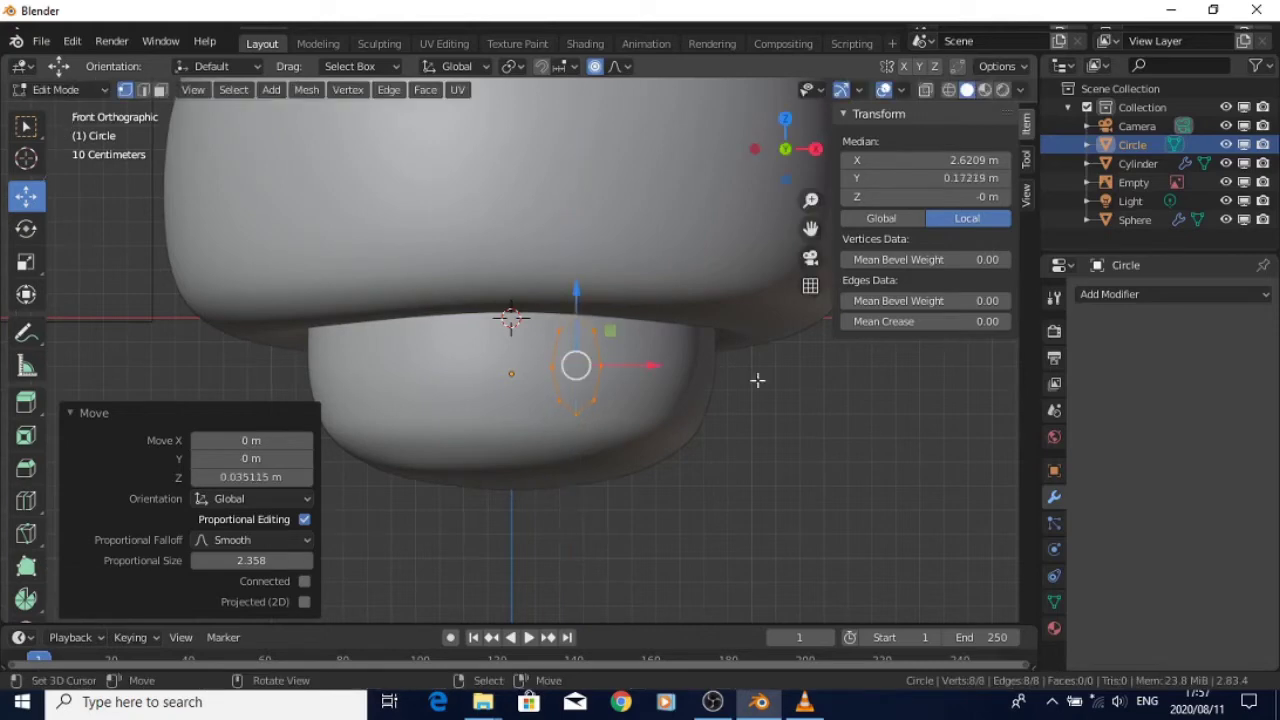
key("o")
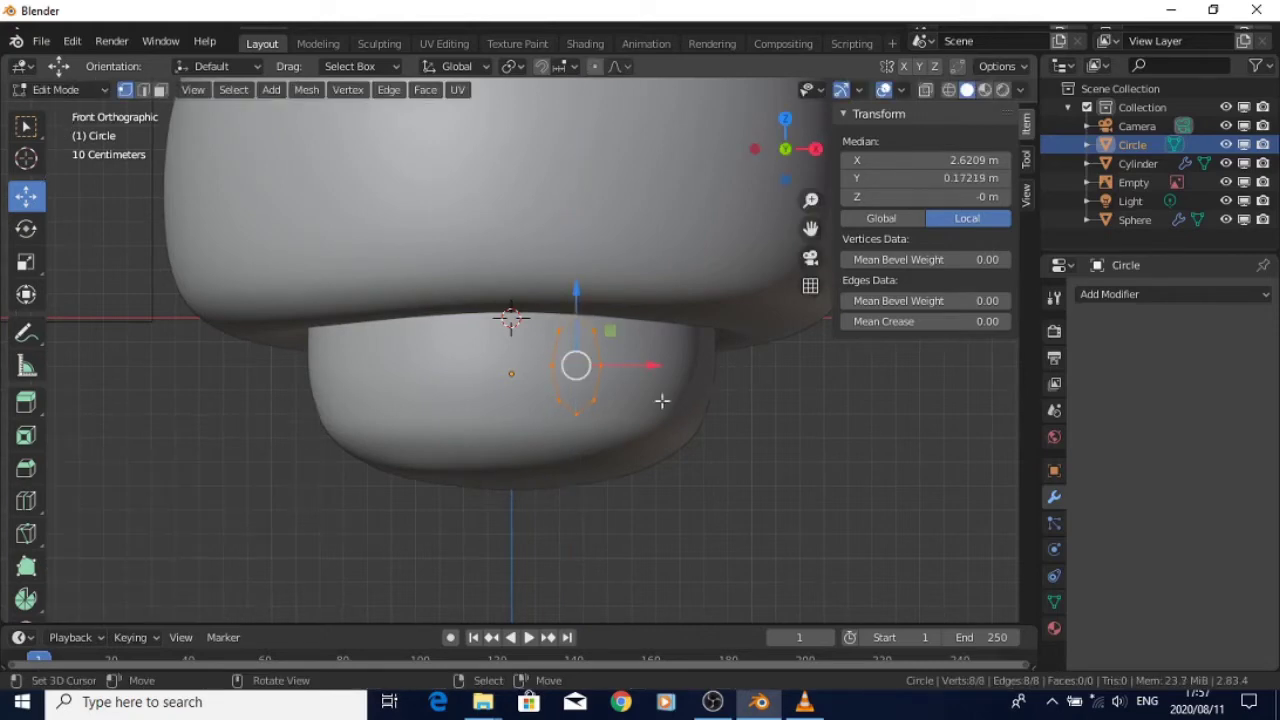
Scale the oval's vertices by about 0.964 along Z and narrow them by about 0.647 along X
scroll(662, 400, "down", 5)
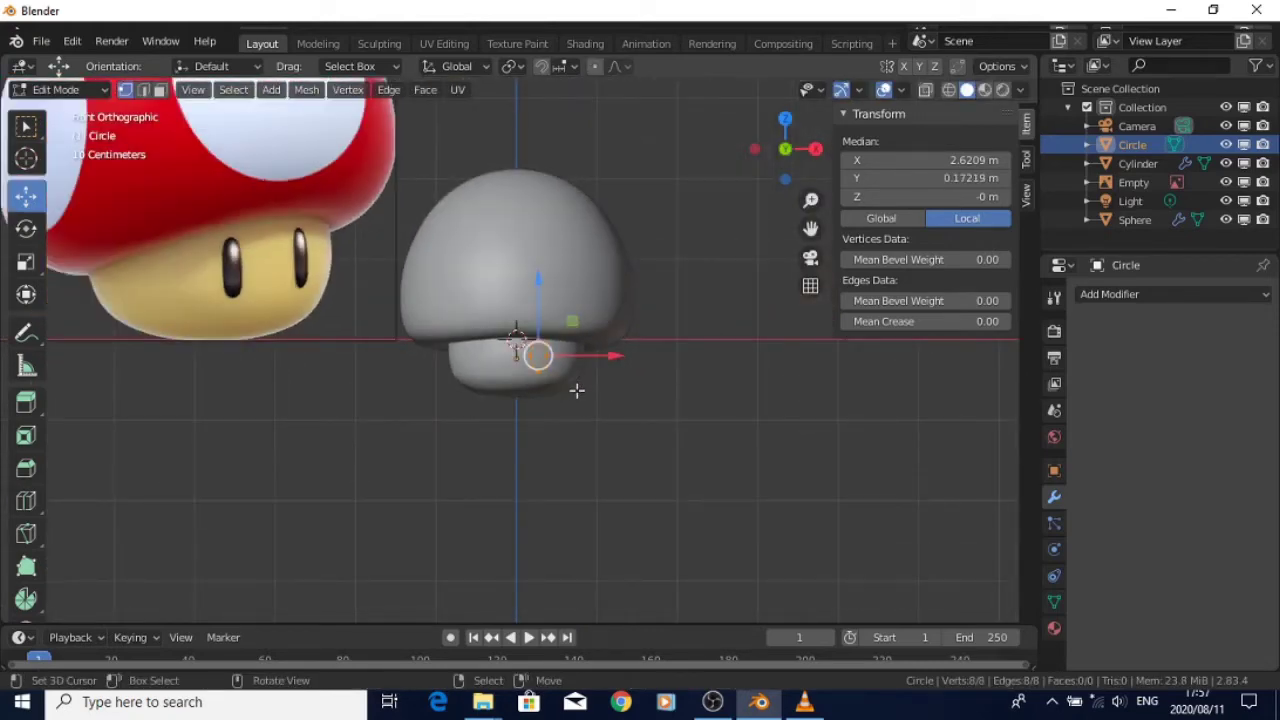
scroll(577, 390, "up", 7)
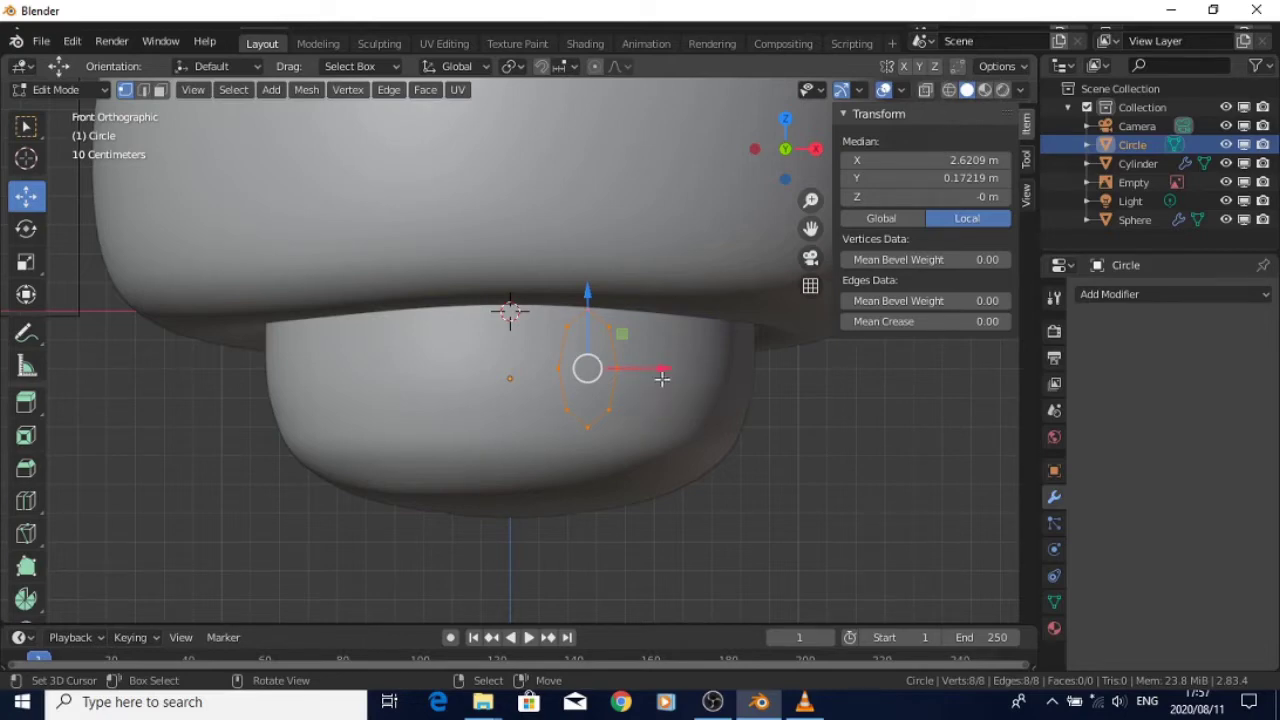
key("s")
key("z")
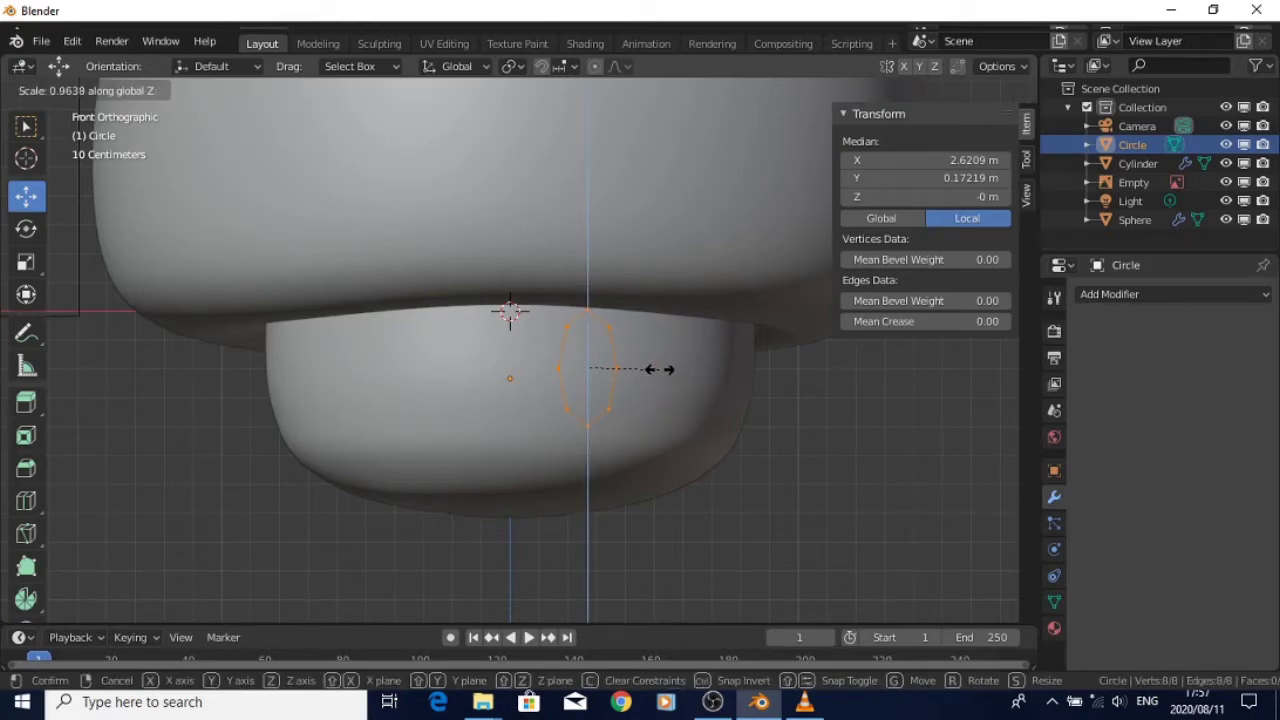
left_click(660, 369)
key("s")
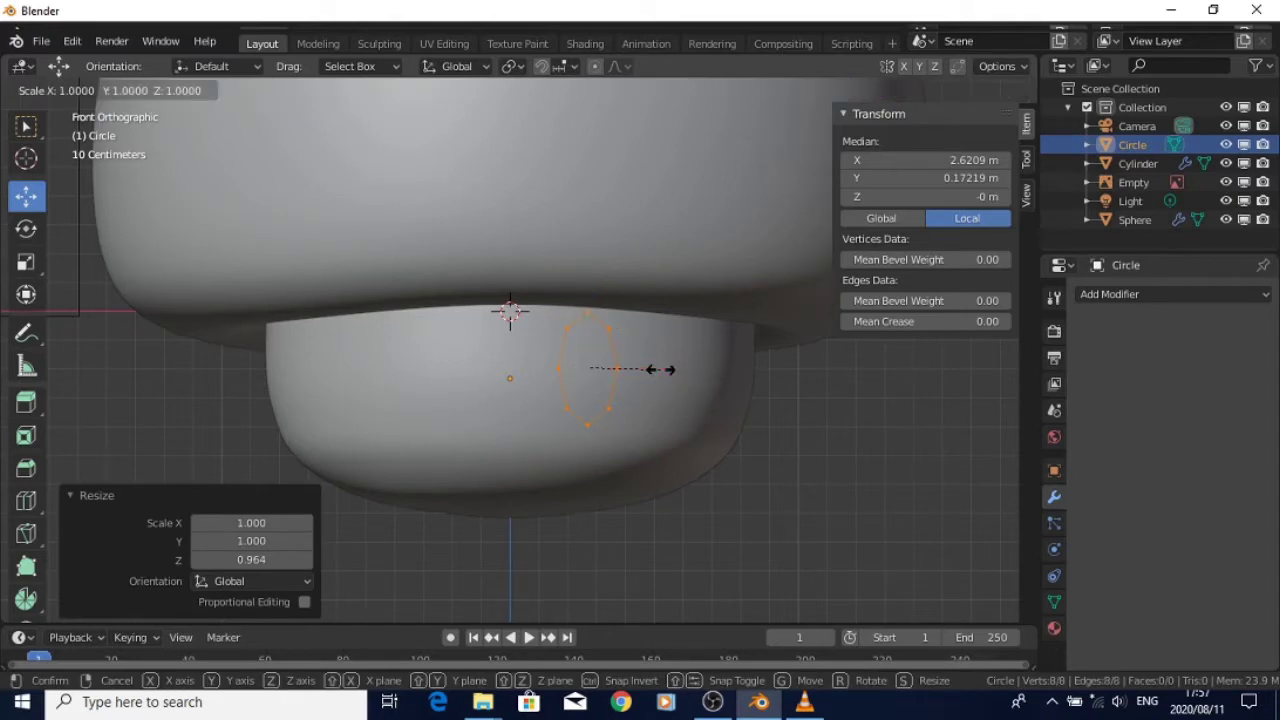
key("x")
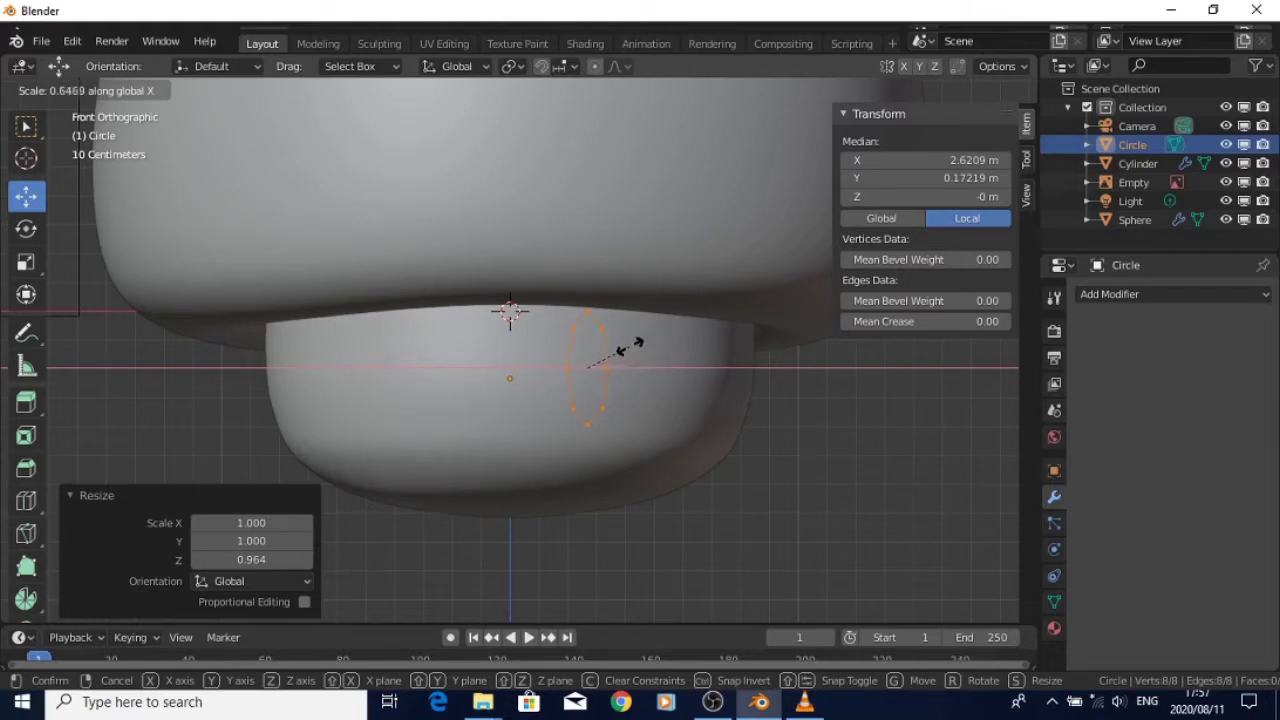
left_click(628, 347)
Stretch the oval by about 1.23 along Z and fill it with Grid Fill
key("s")
key("x")
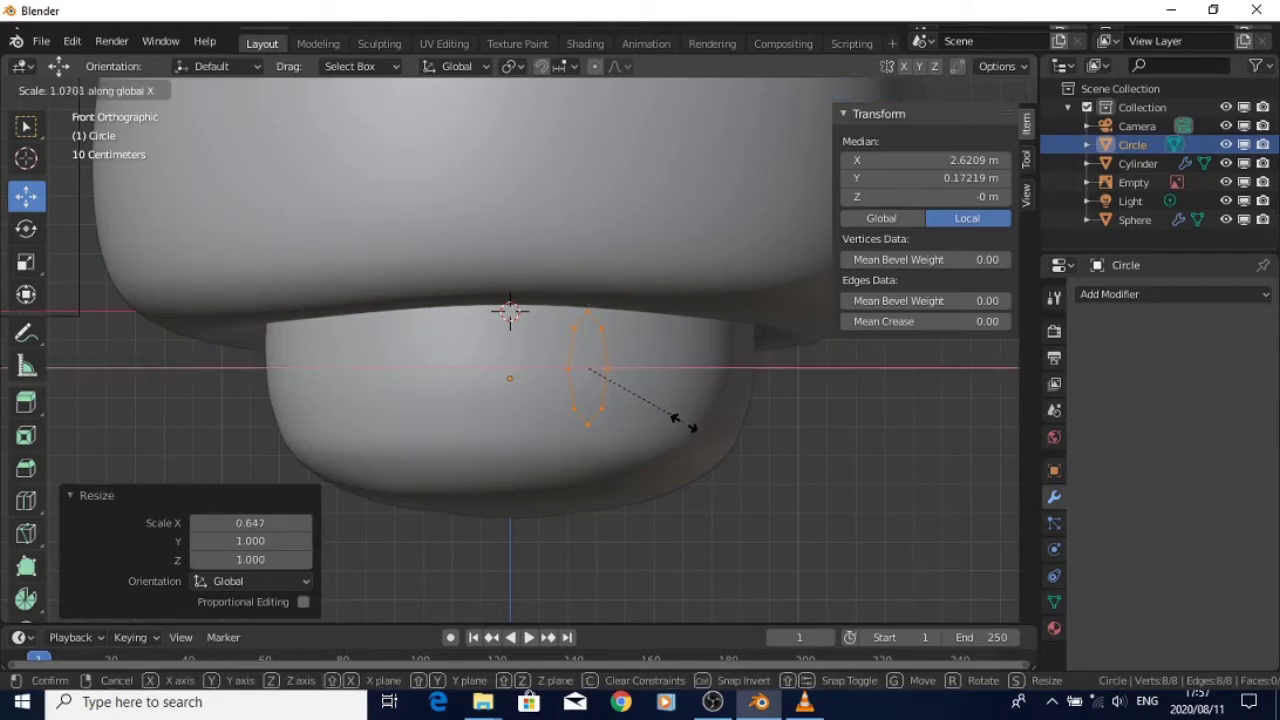
key("z")
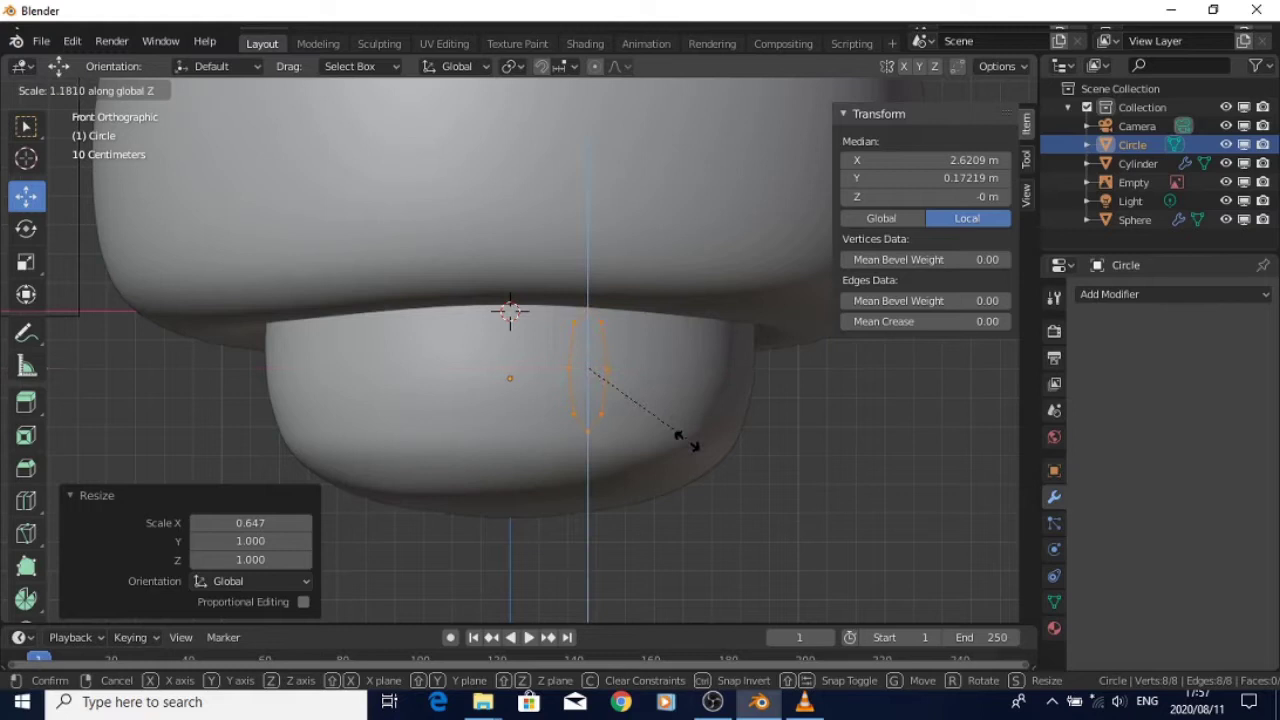
left_click(689, 444)
key("F3")
type("Grid Fill")
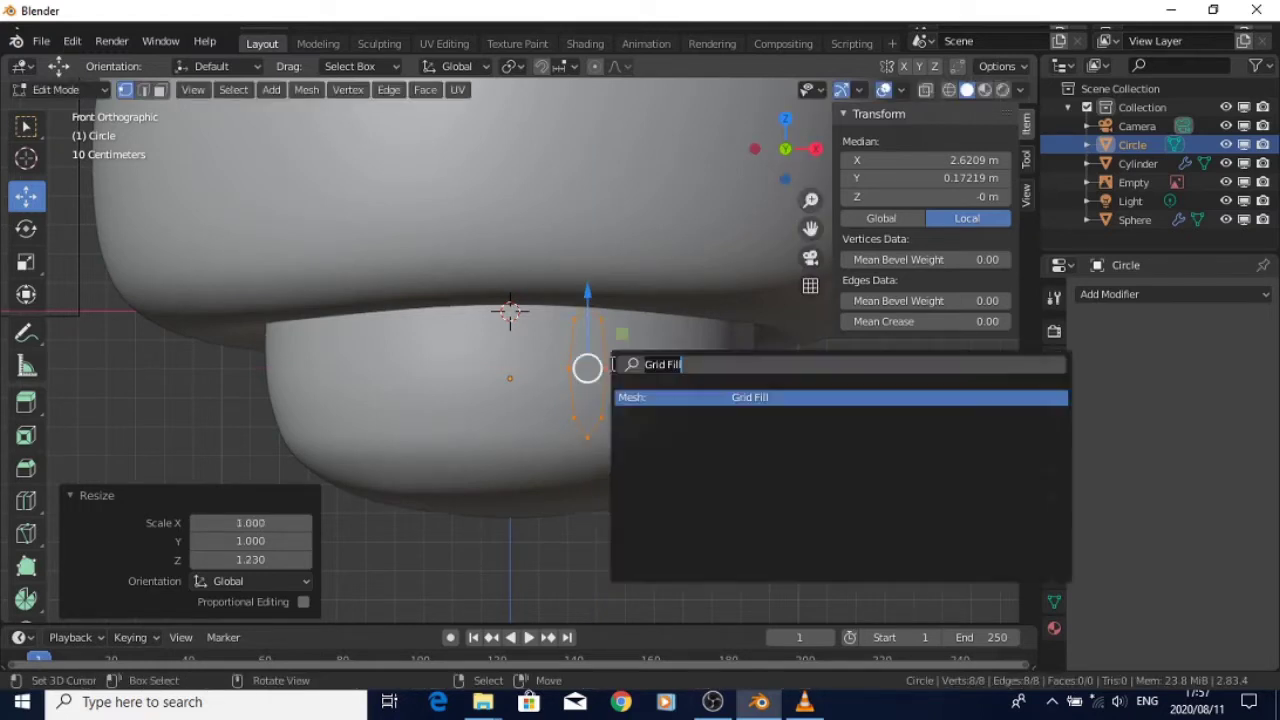
key("Return")
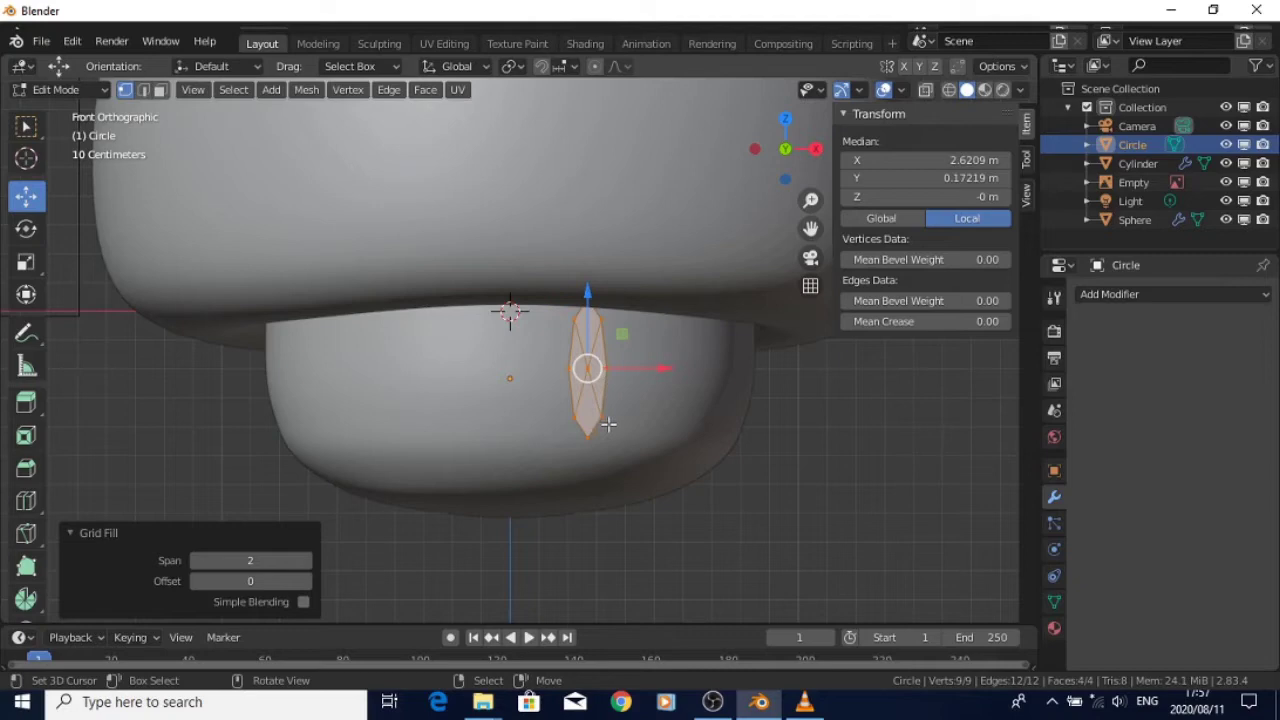
Select the outer boundary vertices of the filled oval, leaving out the centre vertex
left_click(598, 410, "alt")
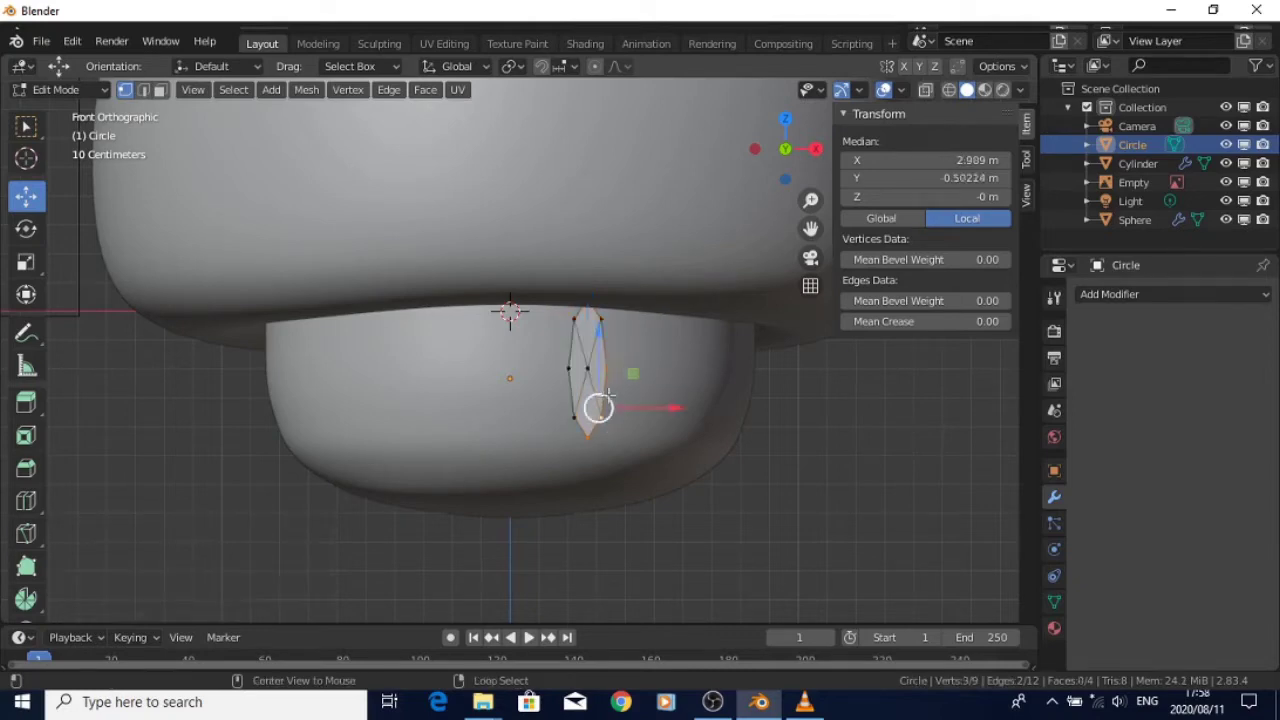
left_click(570, 345, "alt+shift")
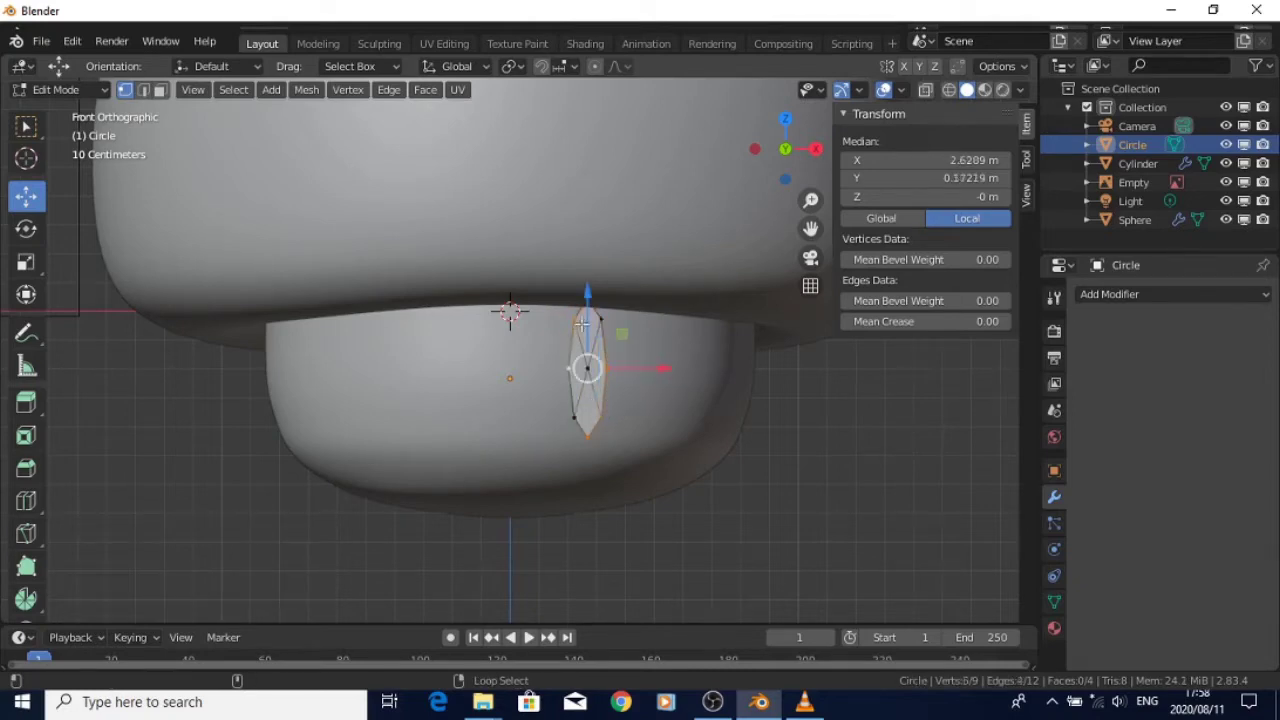
left_click(568, 420, "shift")
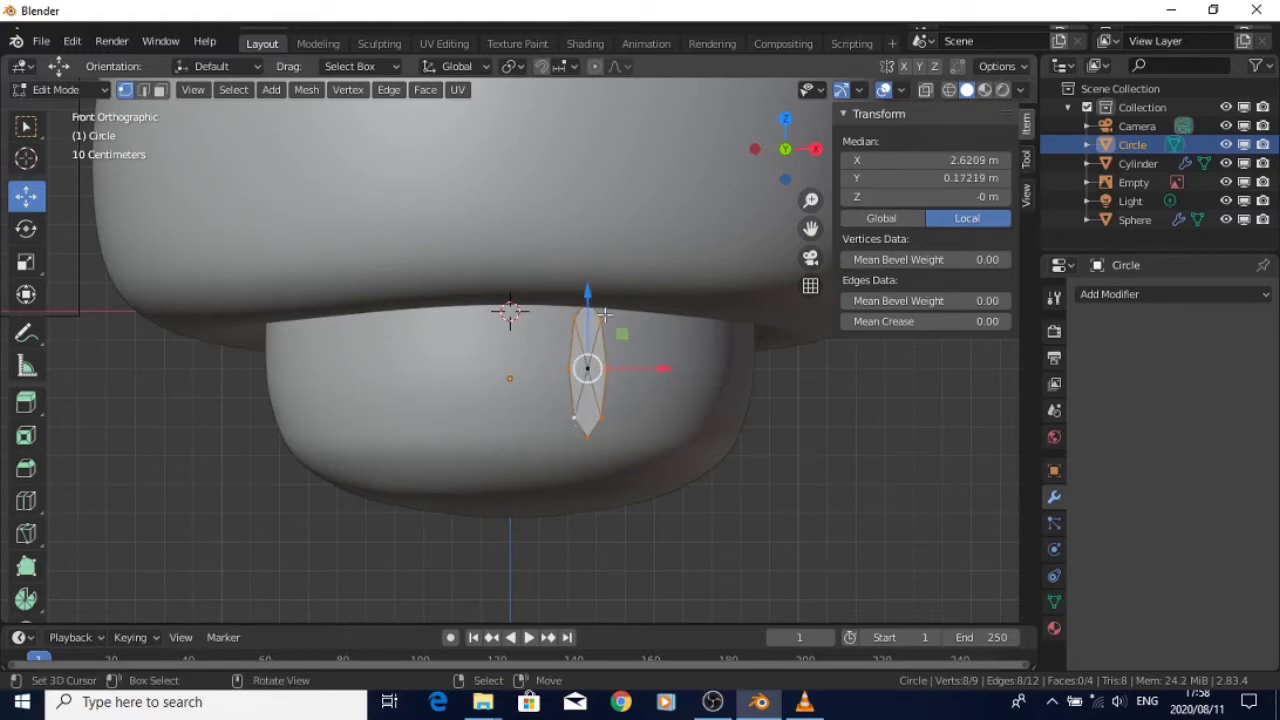
In Object Mode, move the eye oval about 0.226 m along Y toward the stem
middle_click_drag(648, 375, 484, 412)
key("Tab")
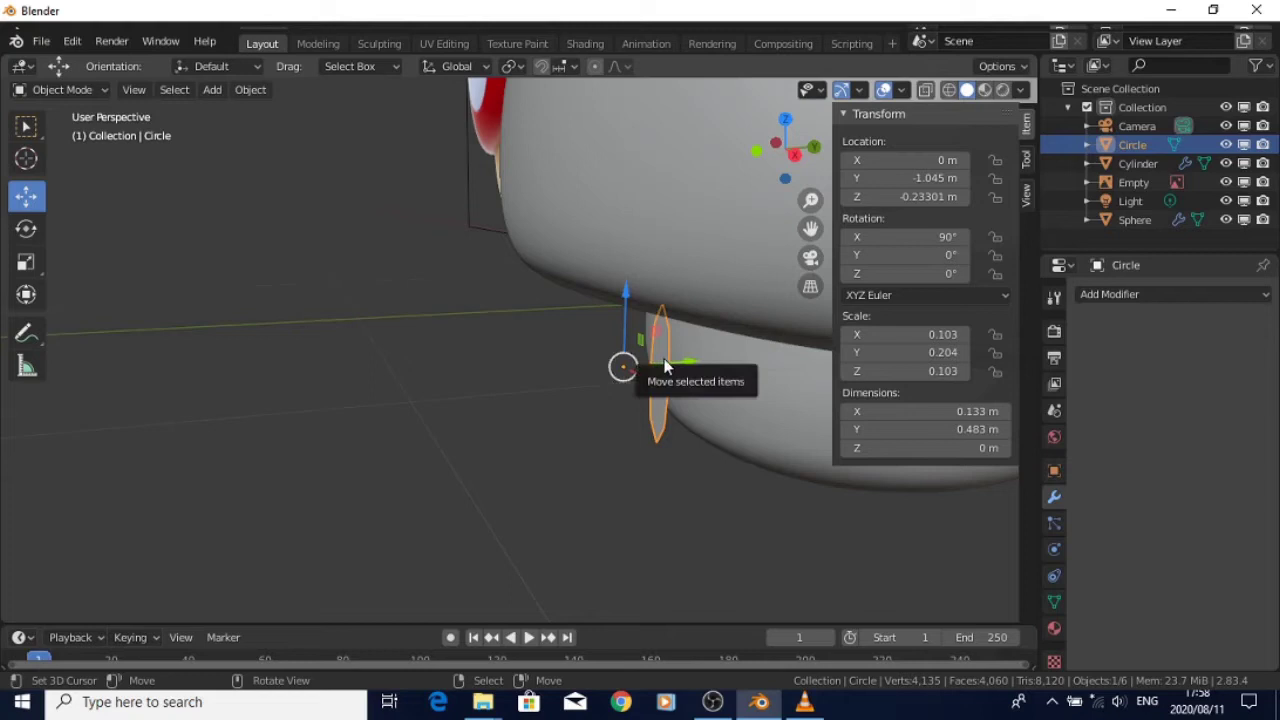
left_click_drag(671, 360, 735, 362)
key("KP_1")
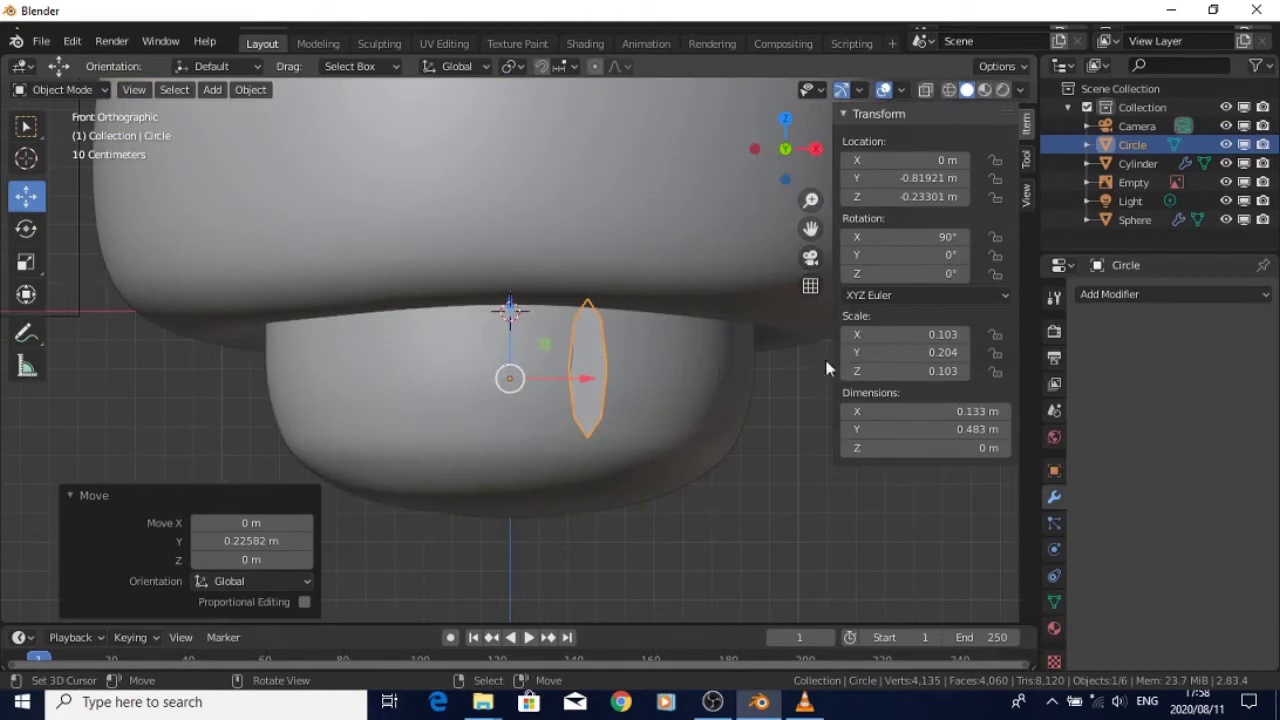
Add a Shrinkwrap modifier to the eye oval with the stem (Cylinder) as target, and apply it
left_click(1233, 300)
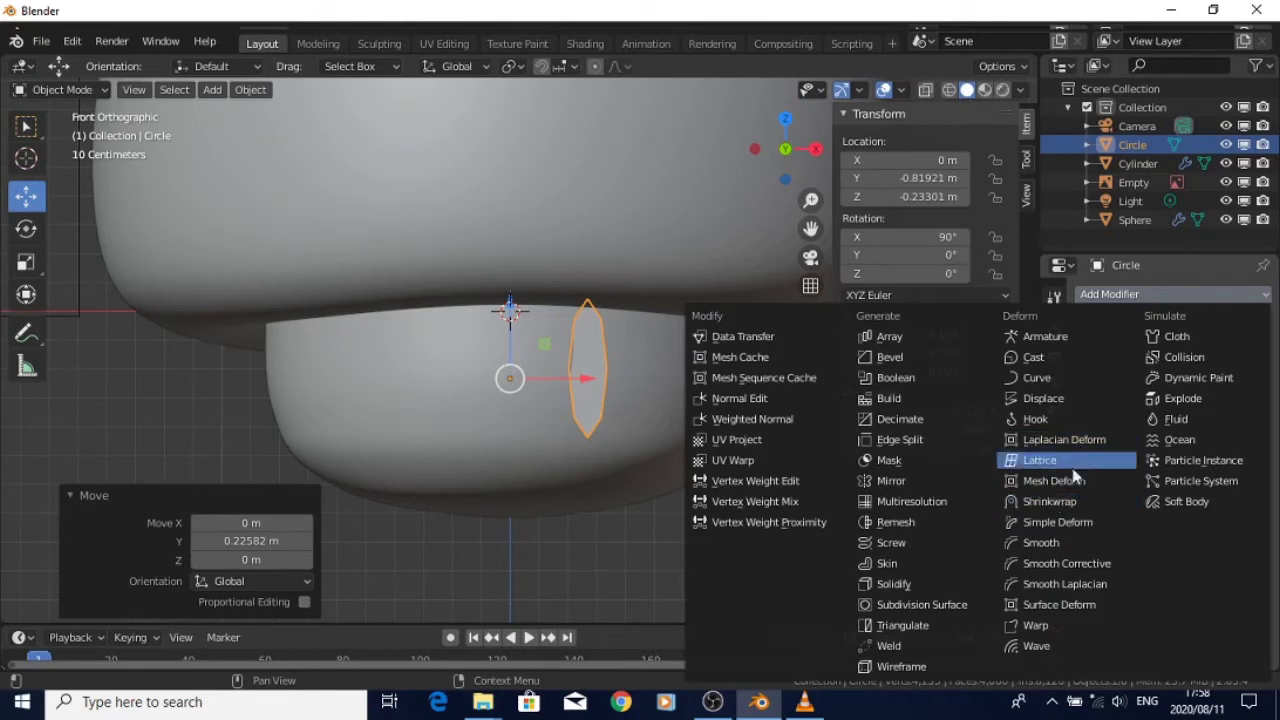
left_click(1046, 501)
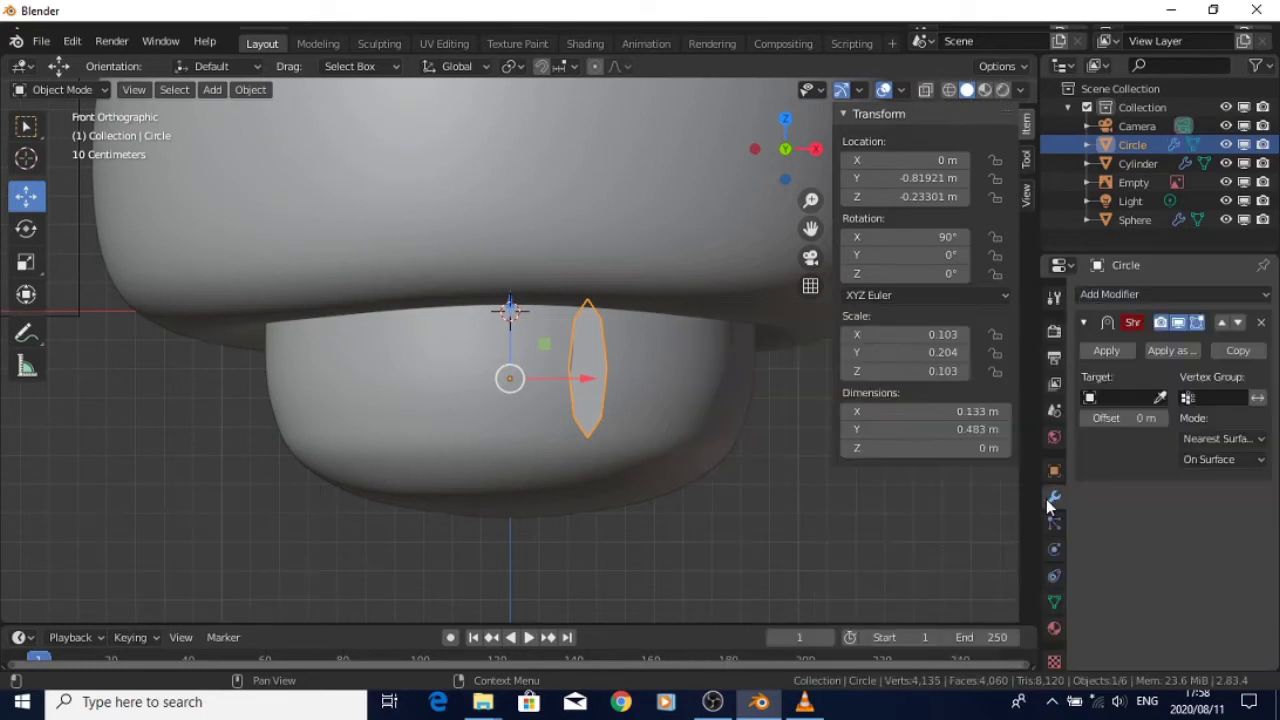
left_click(1160, 398)
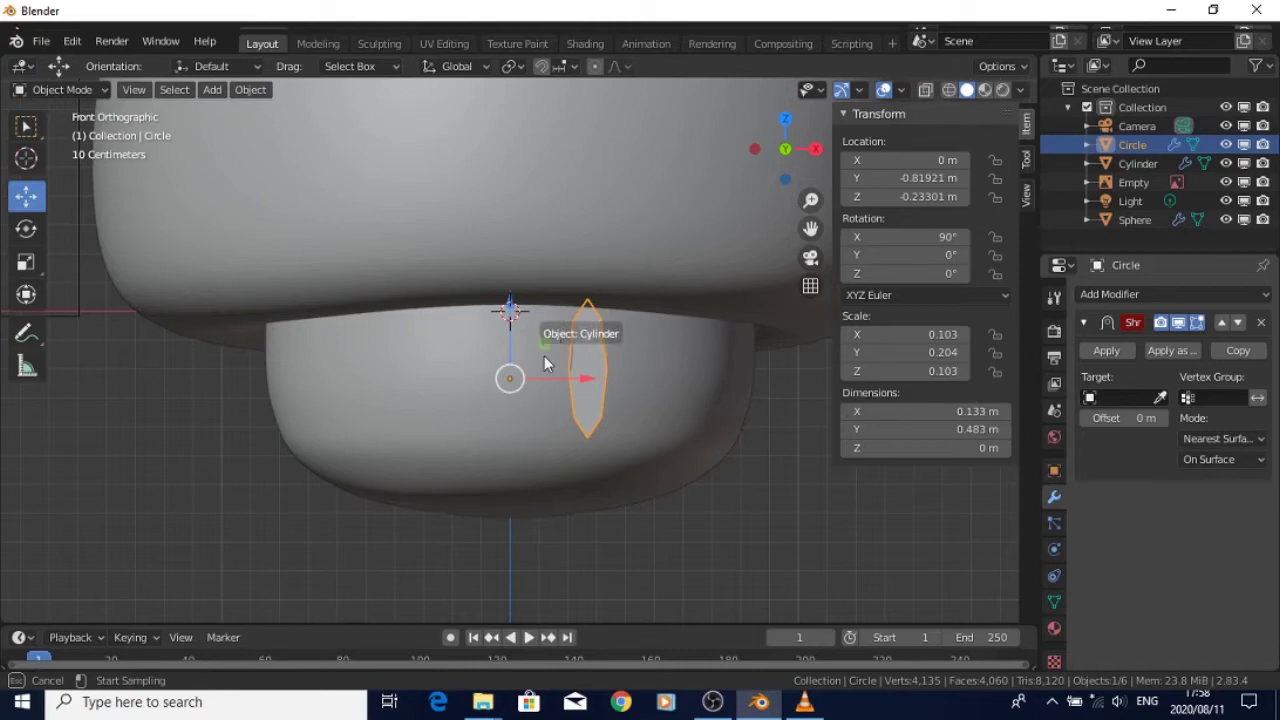
left_click(597, 398)
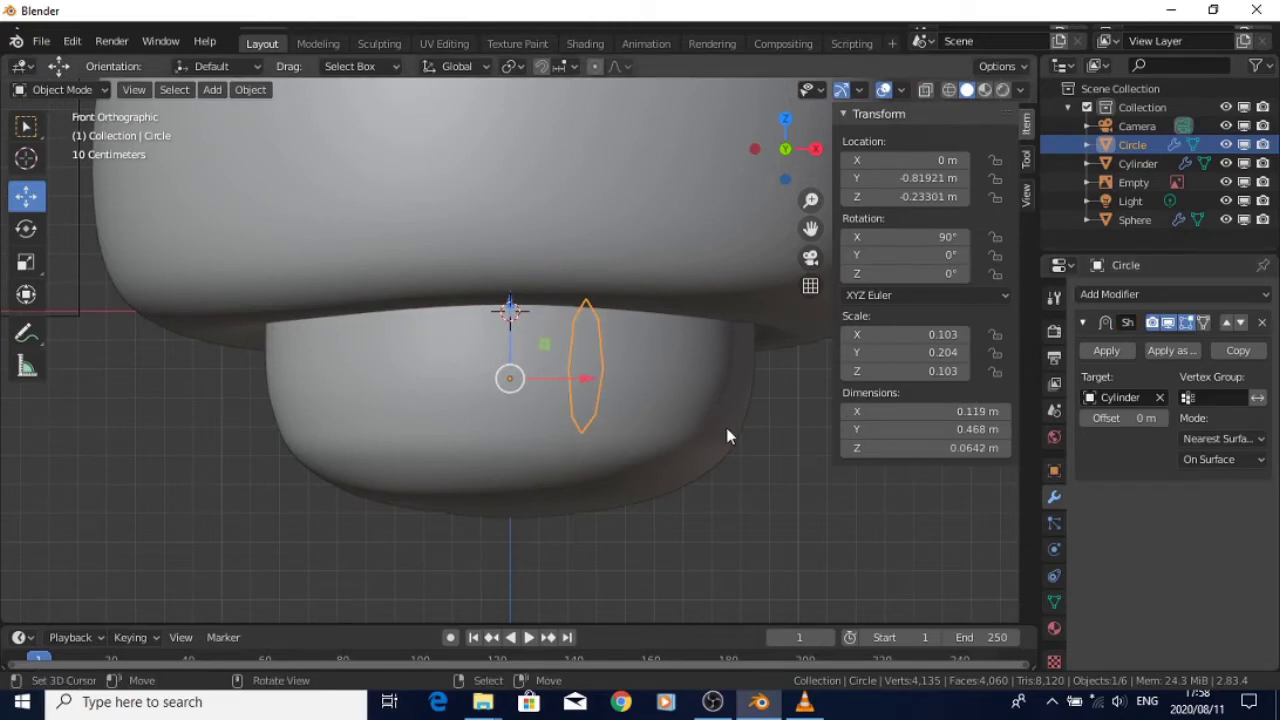
key("Tab")
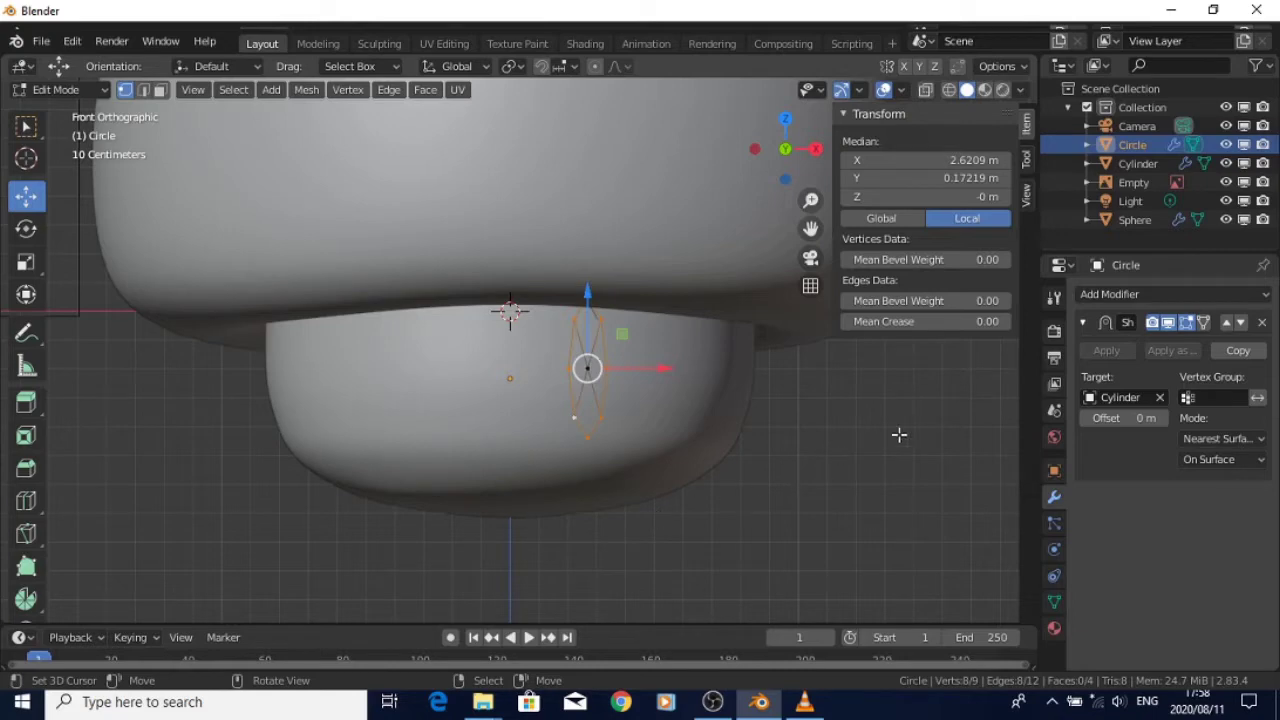
key("Tab")
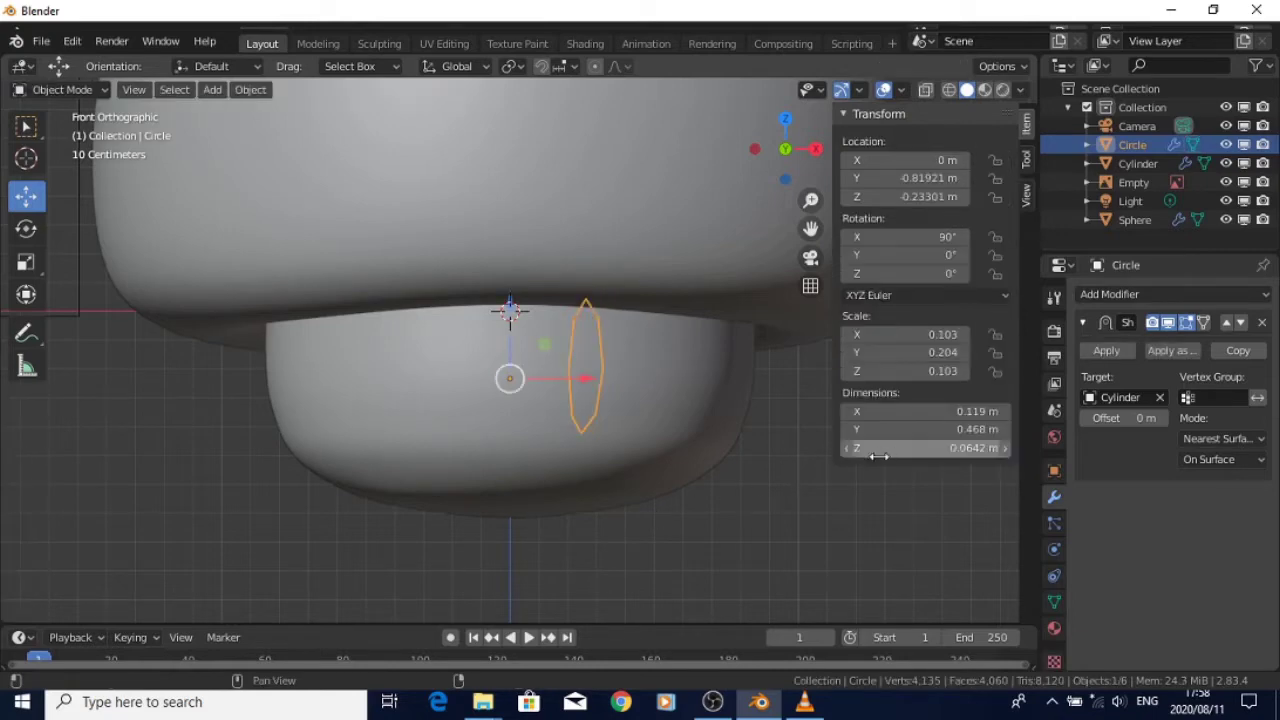
middle_click_drag(646, 489, 433, 471)
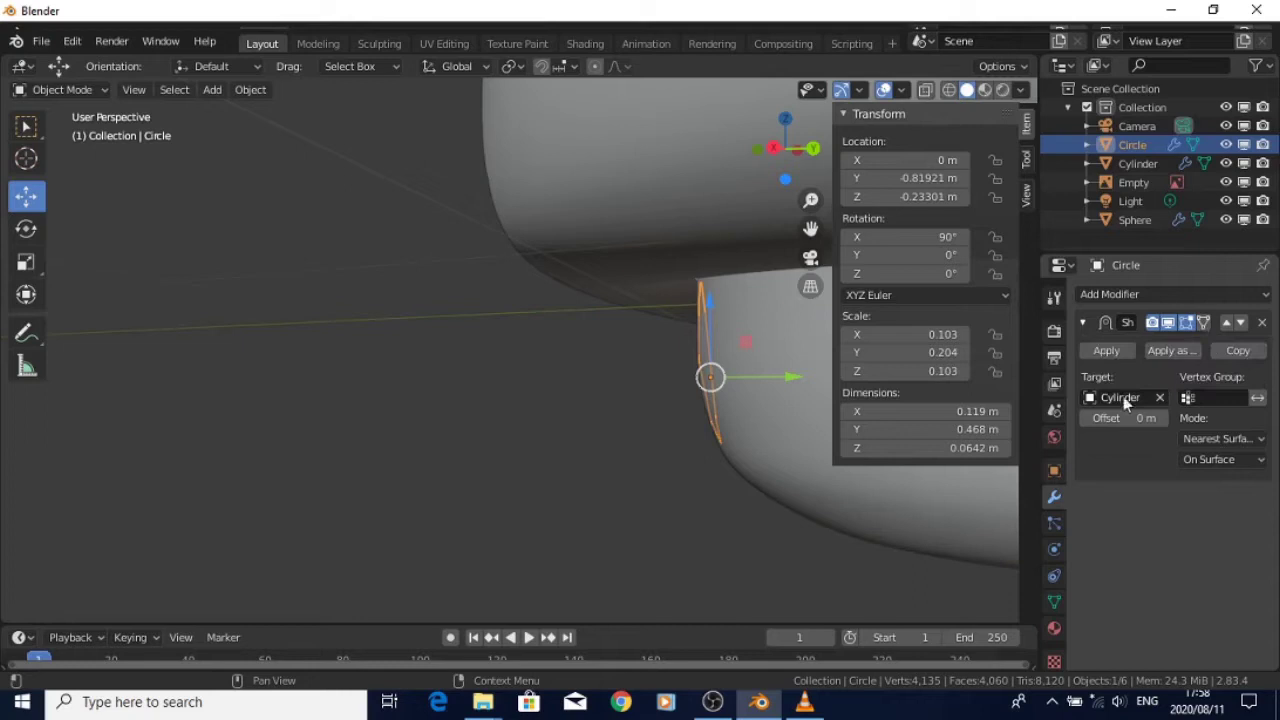
left_click(1106, 351)
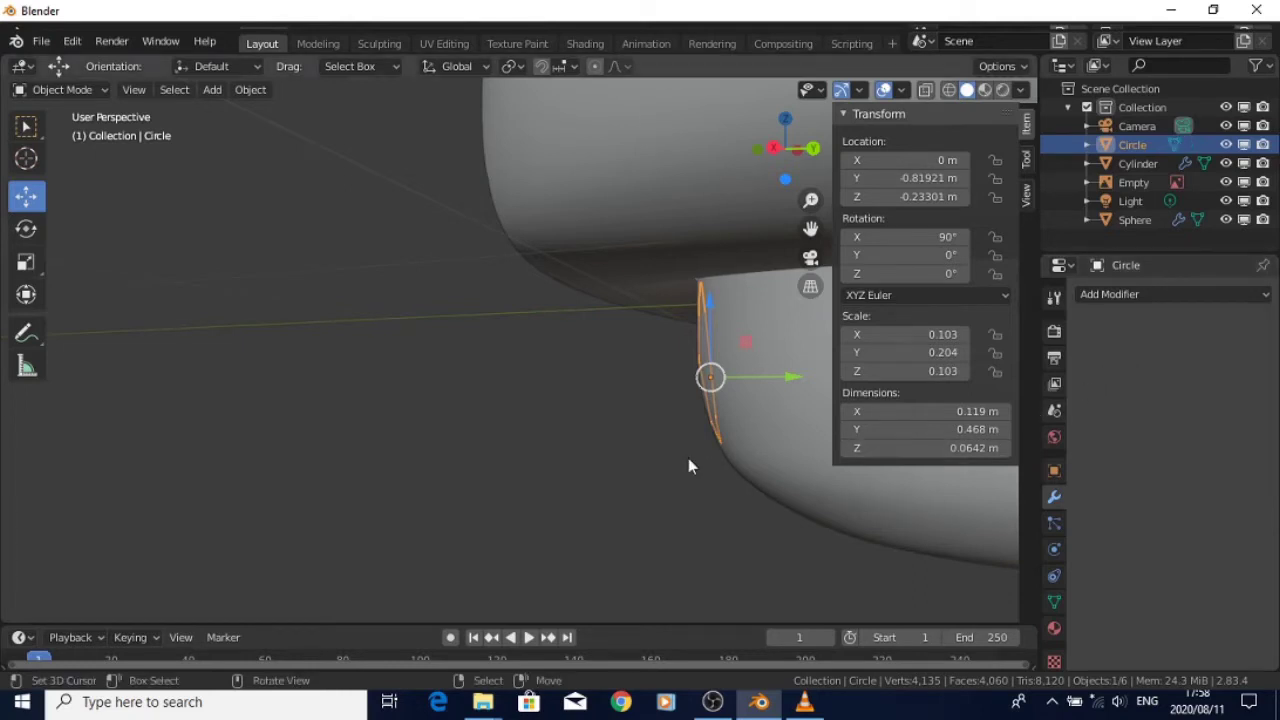
In Edit Mode, select all of the eye's vertices and move them about -0.019 m along Y, out from the stem
key("KP_1")
key("Tab")
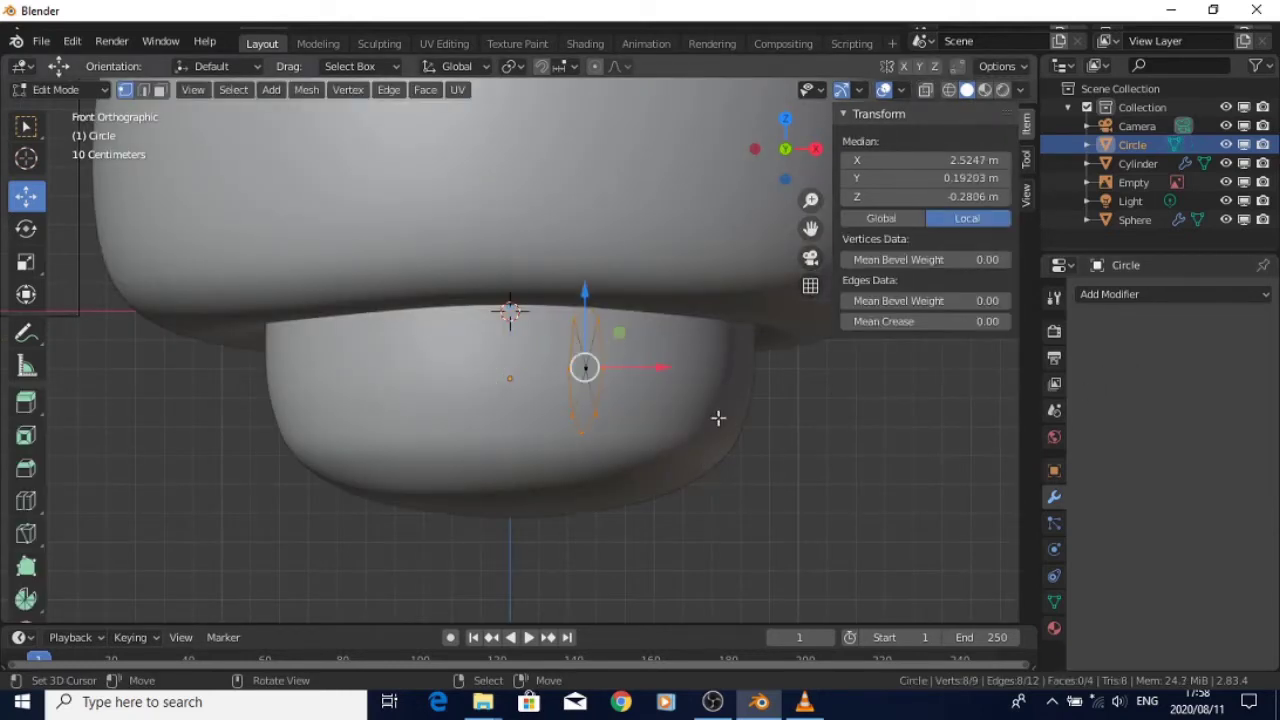
mouse_move(718, 419)
middle_mouse_down()
mouse_move(595, 457)
mouse_move(710, 404)
middle_mouse_up()
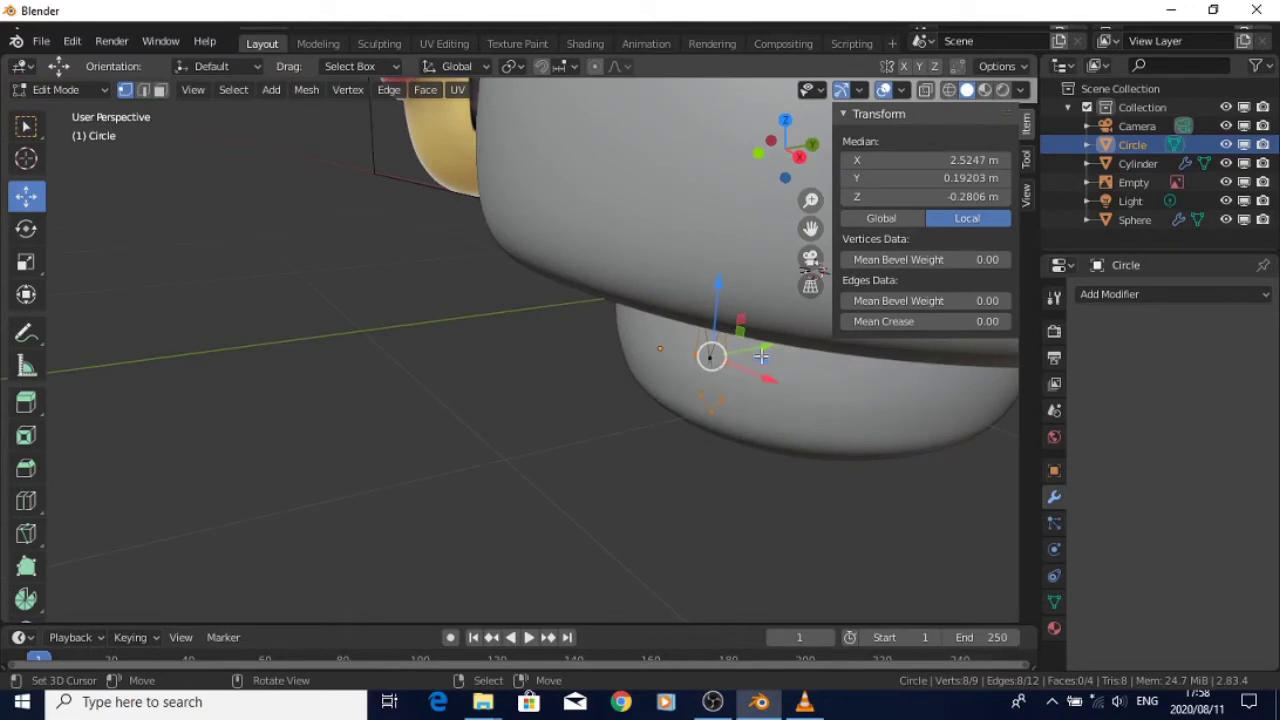
key("a")
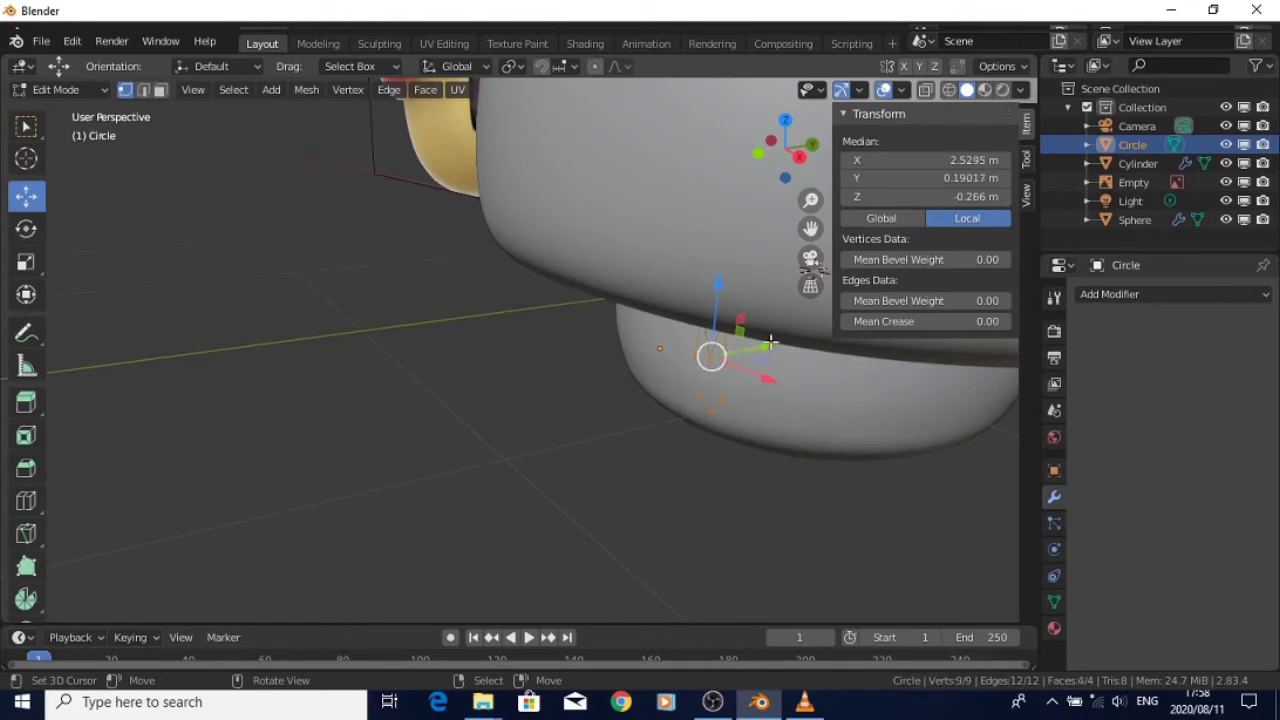
left_click_drag(771, 343, 771, 347)
key("KP_3")
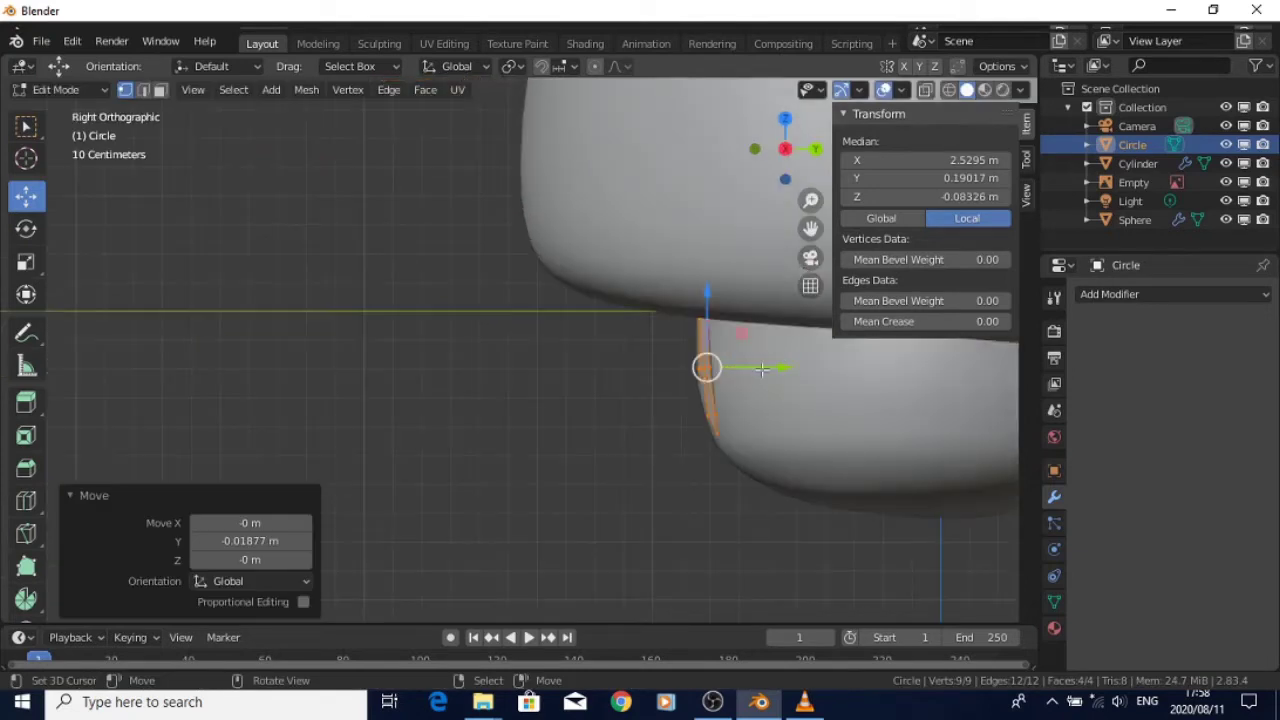
Deselect the eye's centre vertex and extrude its boundary vertices about 0.024 m along Y into the stem
scroll(737, 377, "up", 4)
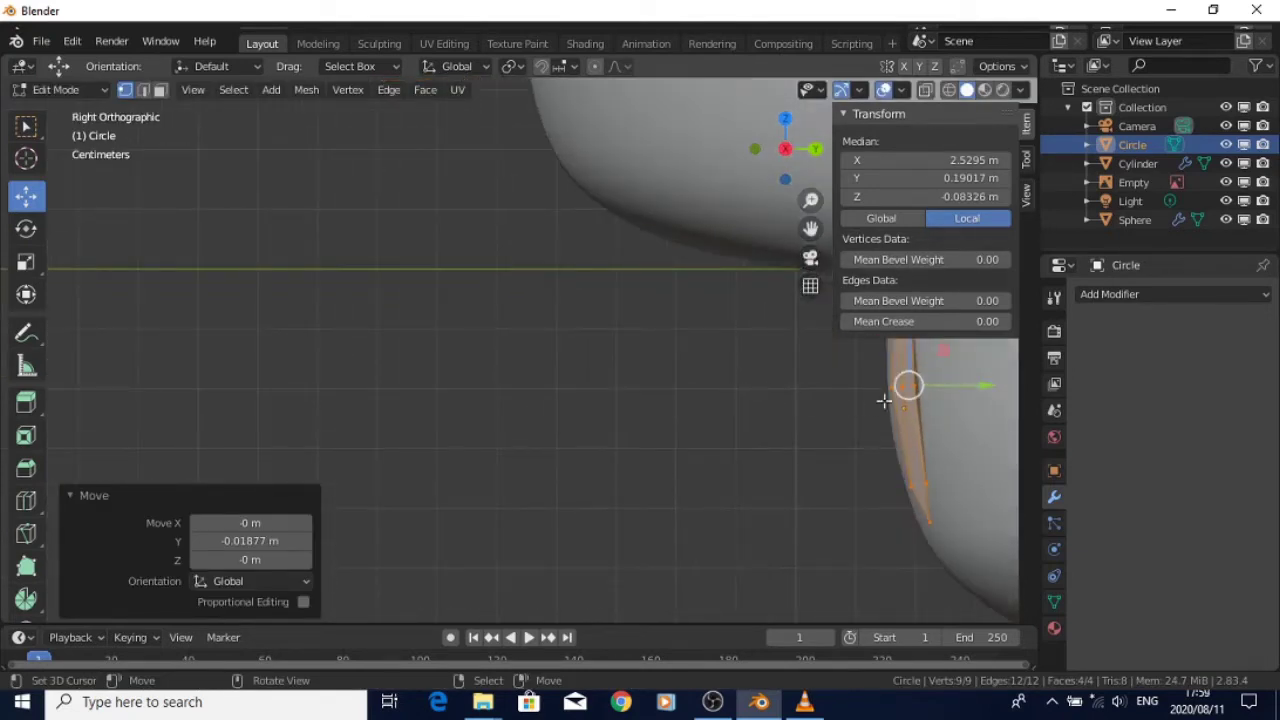
left_click(869, 417, "shift")
middle_click_drag(869, 417, 584, 365)
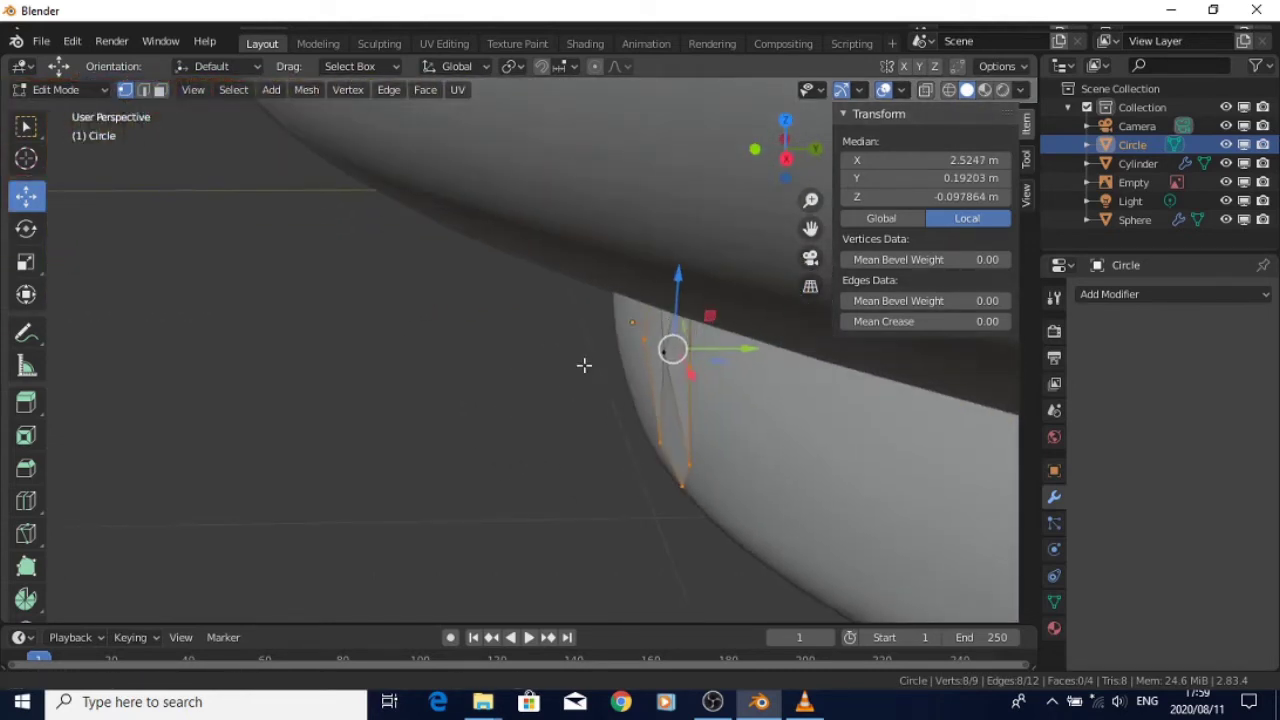
key("e")
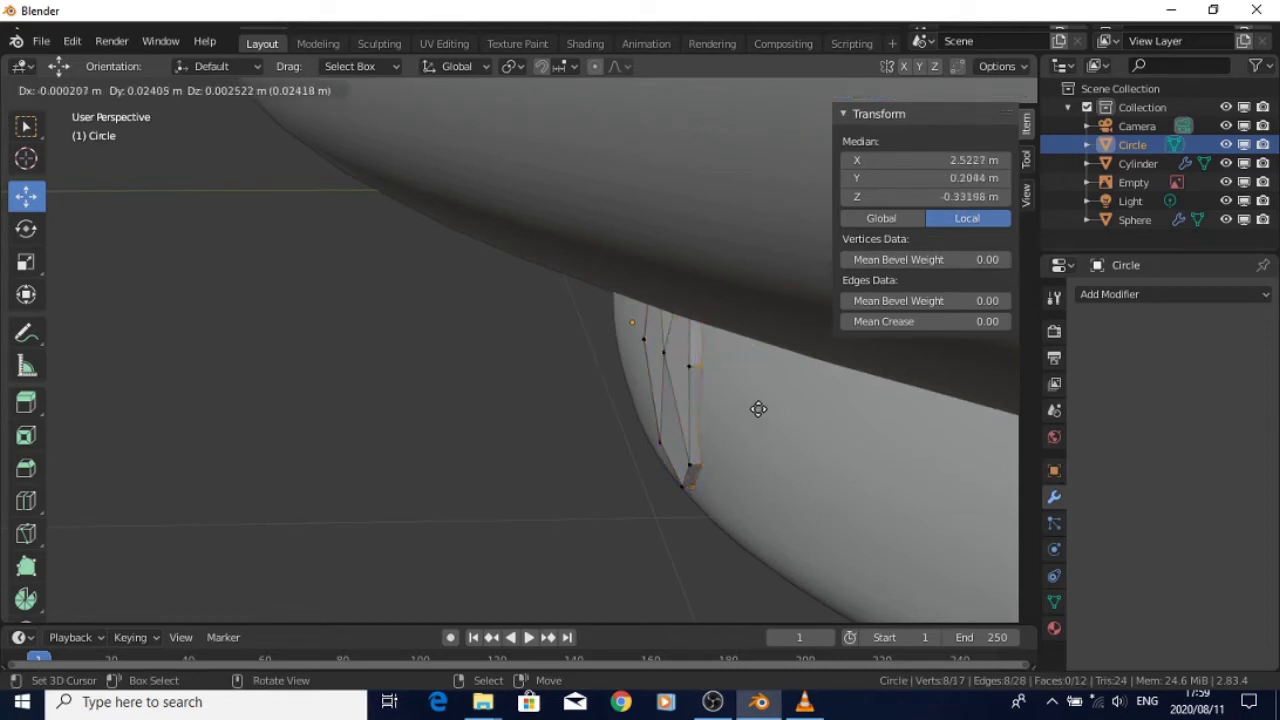
left_click(758, 409)
key("KP_1")
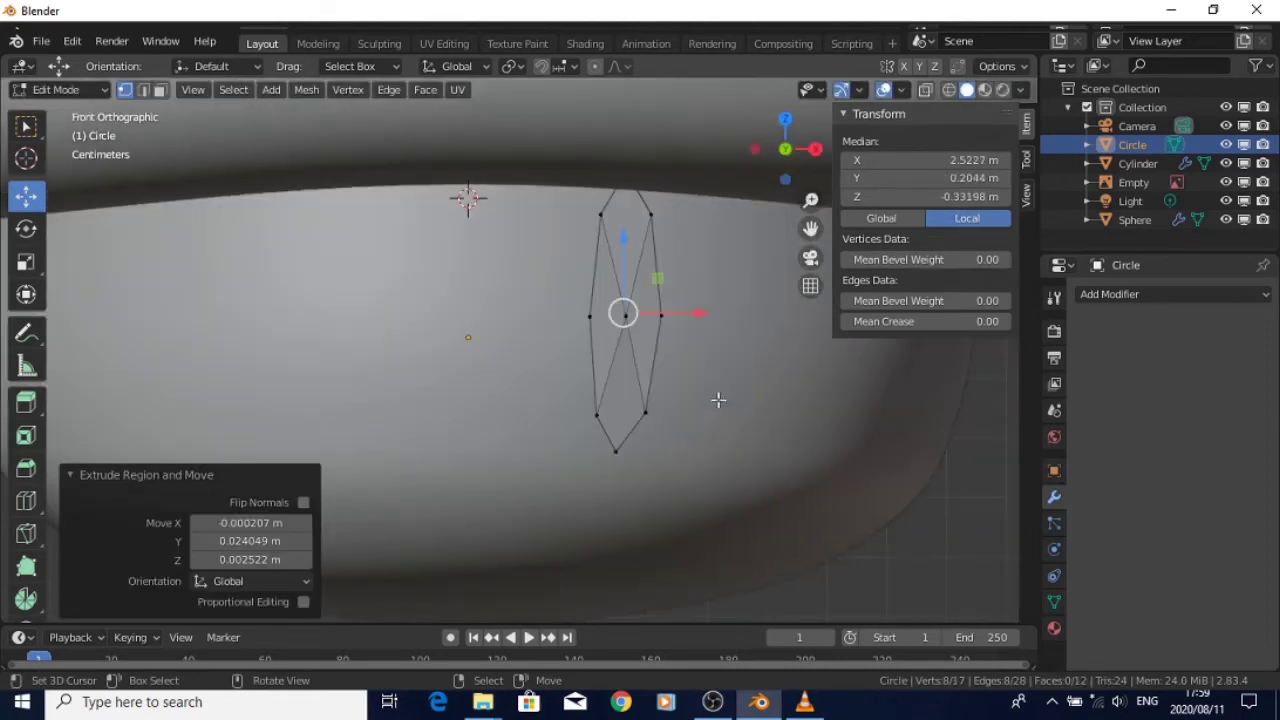
scroll(655, 343, "down", 2)
scroll(655, 343, "down", 1)
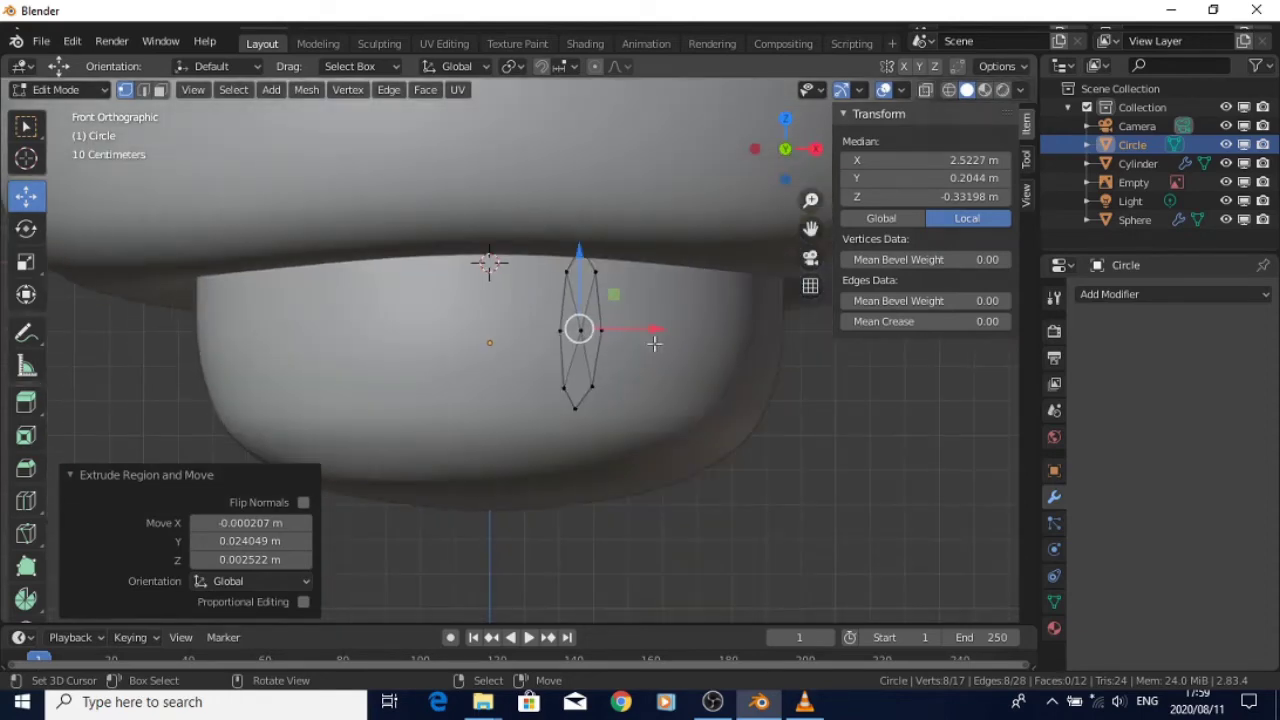
scroll(655, 343, "down", 3)
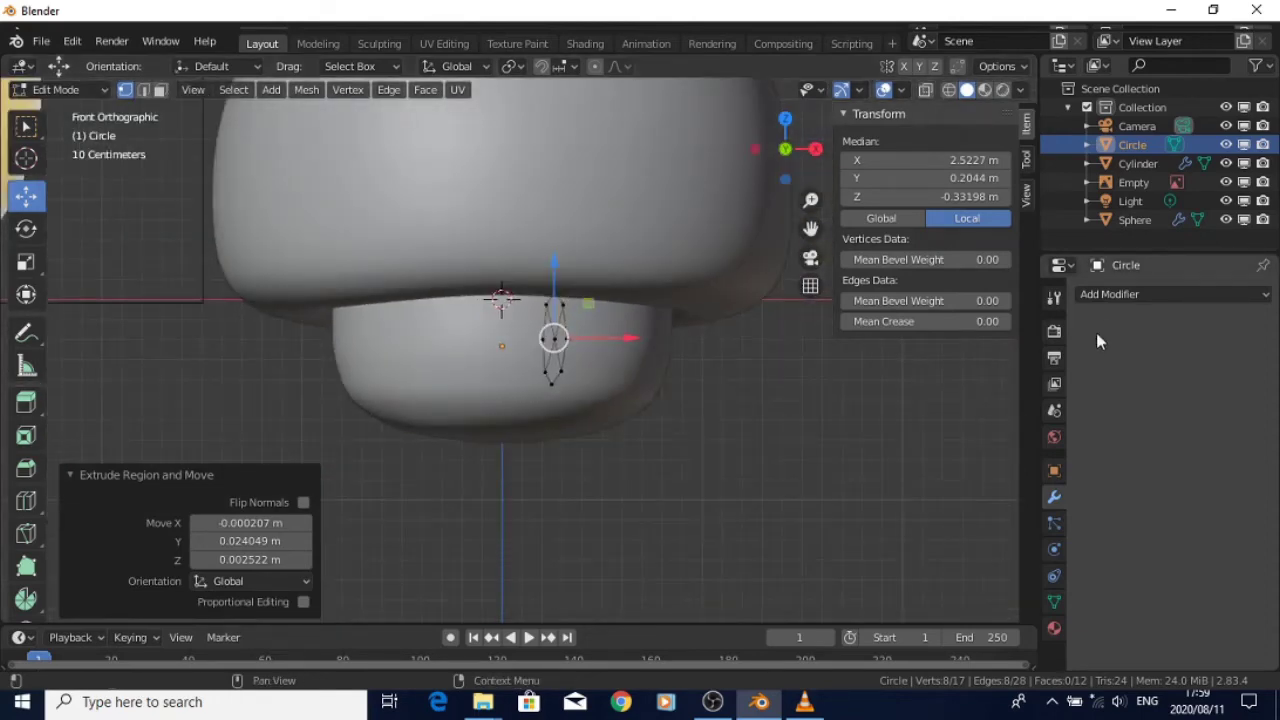
left_click(1108, 295)
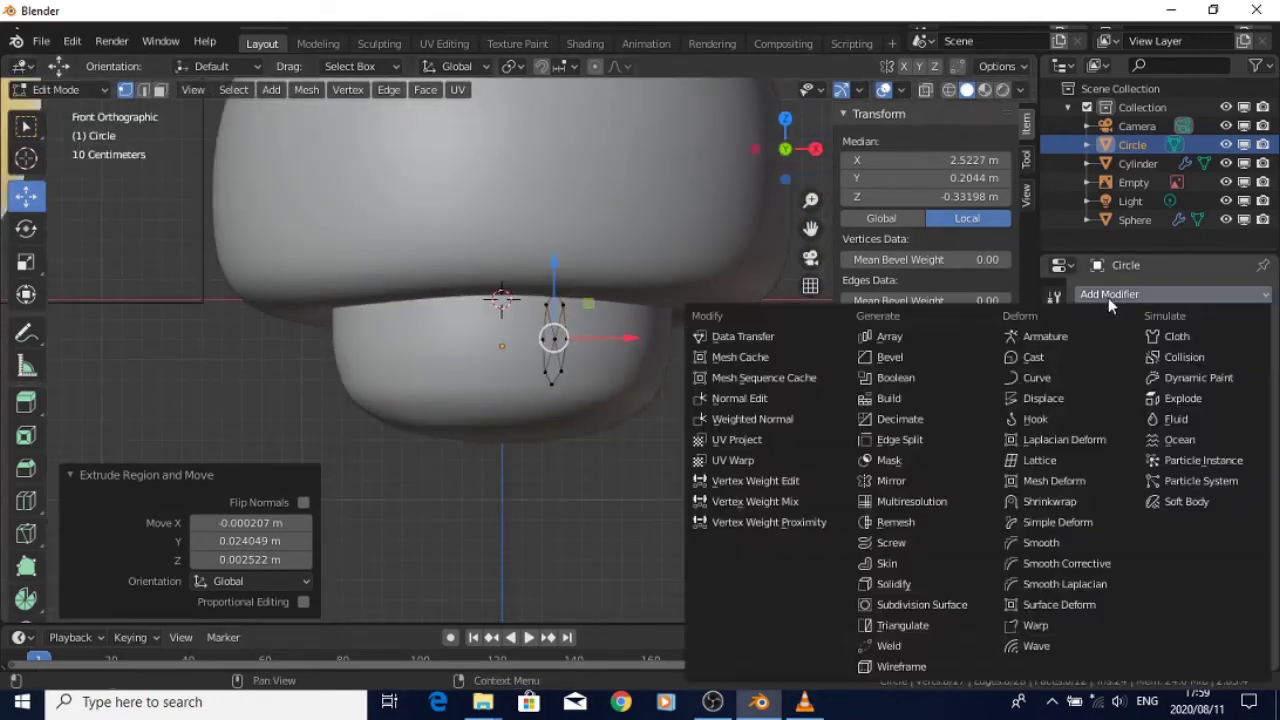
left_click(906, 500)
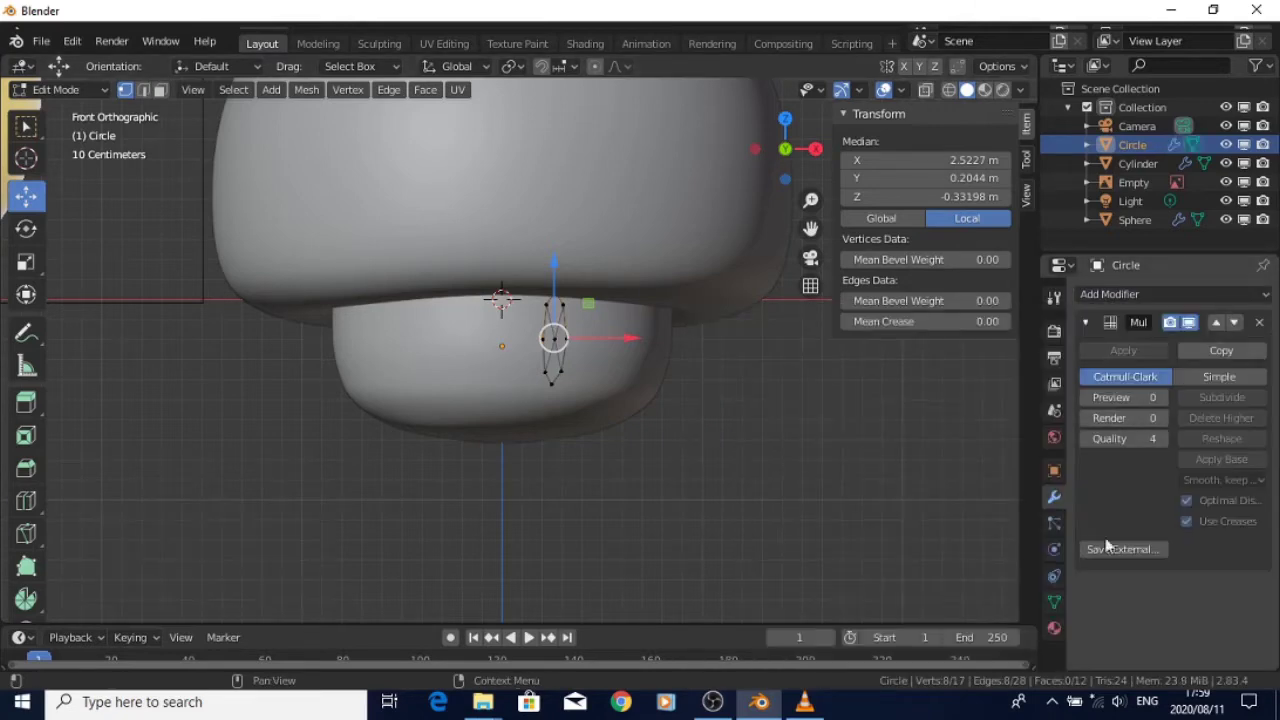
left_click(1260, 330)
Add a Mirror modifier on the X axis to the eye to create the second eye
left_click(1225, 297)
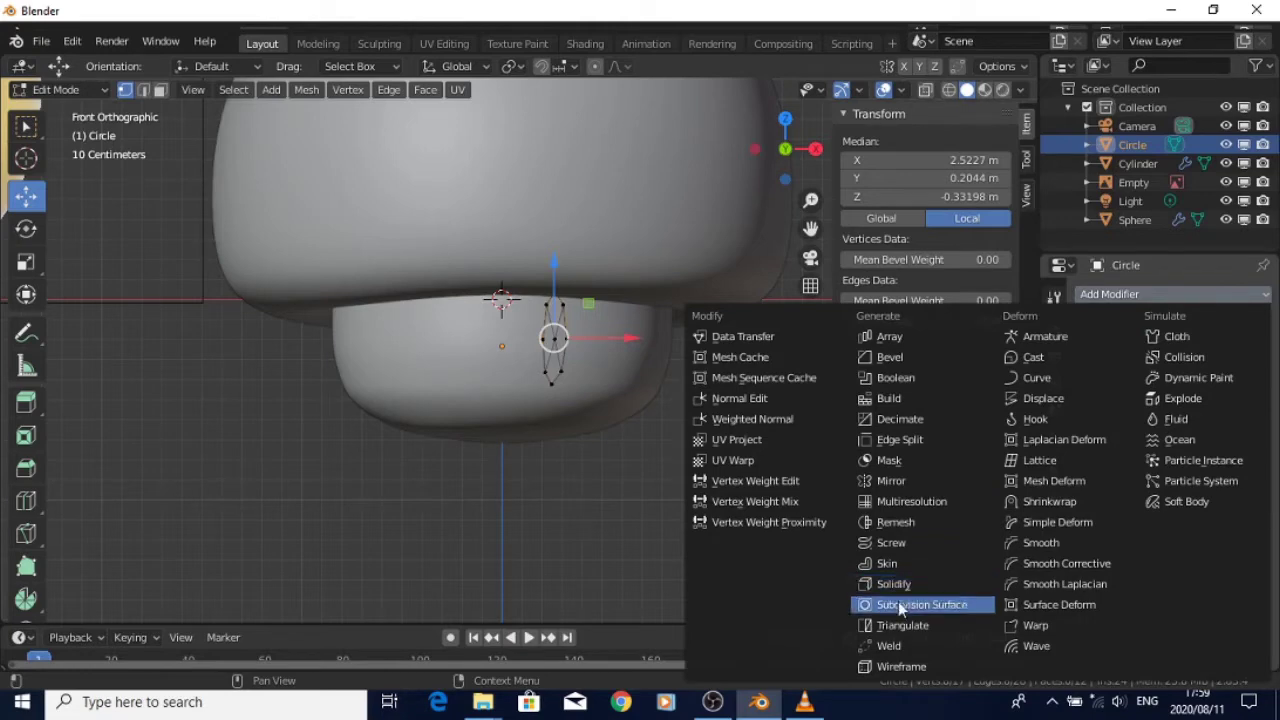
left_click(893, 481)
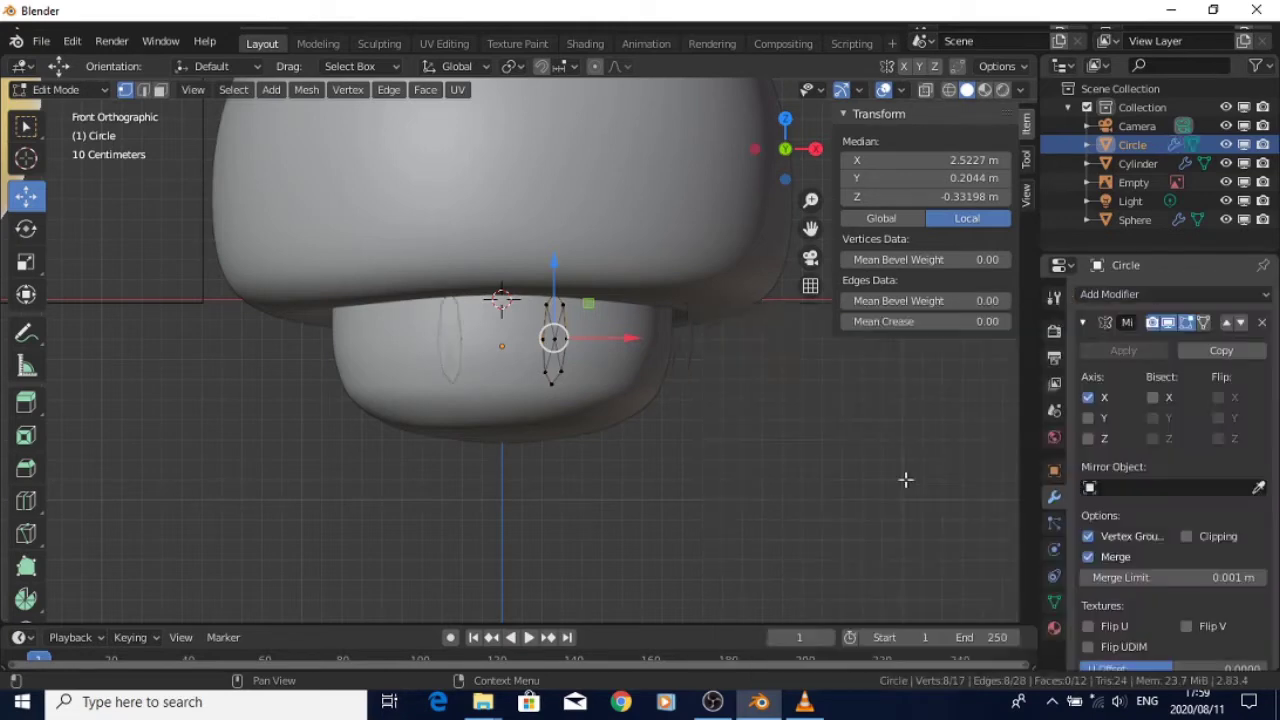
scroll(664, 465, "up", 4)
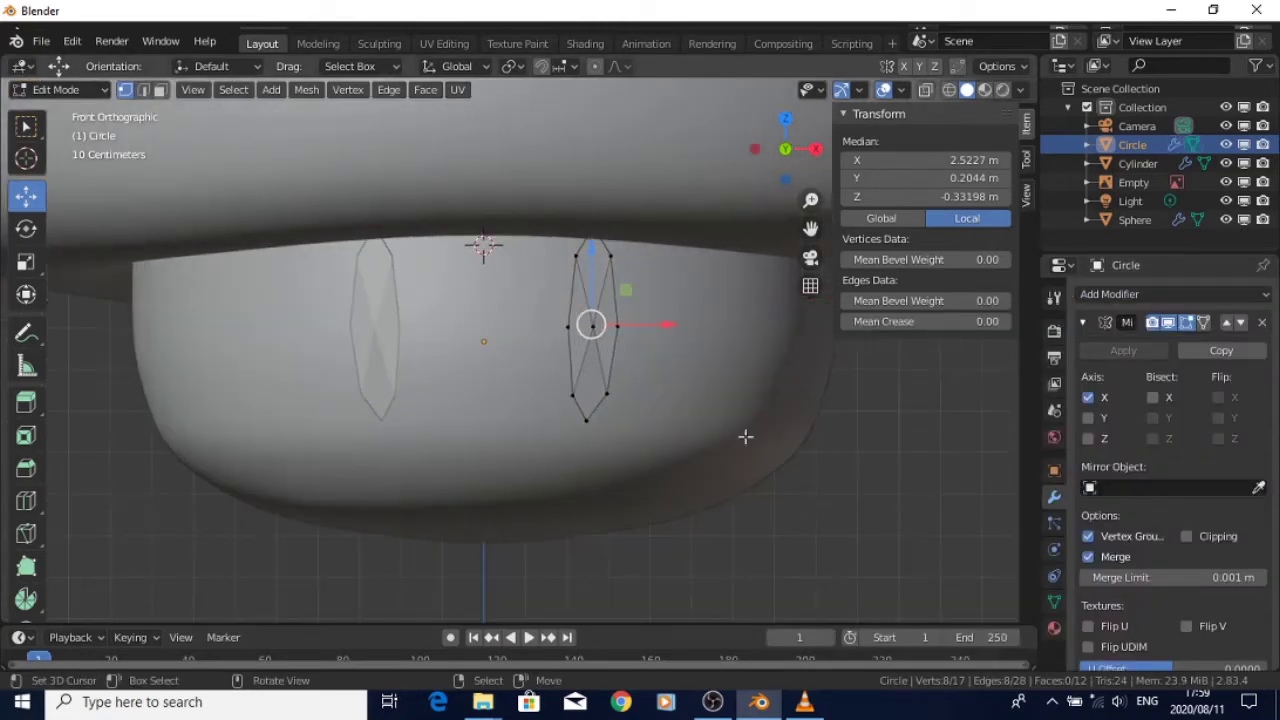
In Object Mode, give the mirrored eyes a Subdivision Surface modifier at level 2
left_click(1164, 293)
key("Tab")
key("ctrl+2")
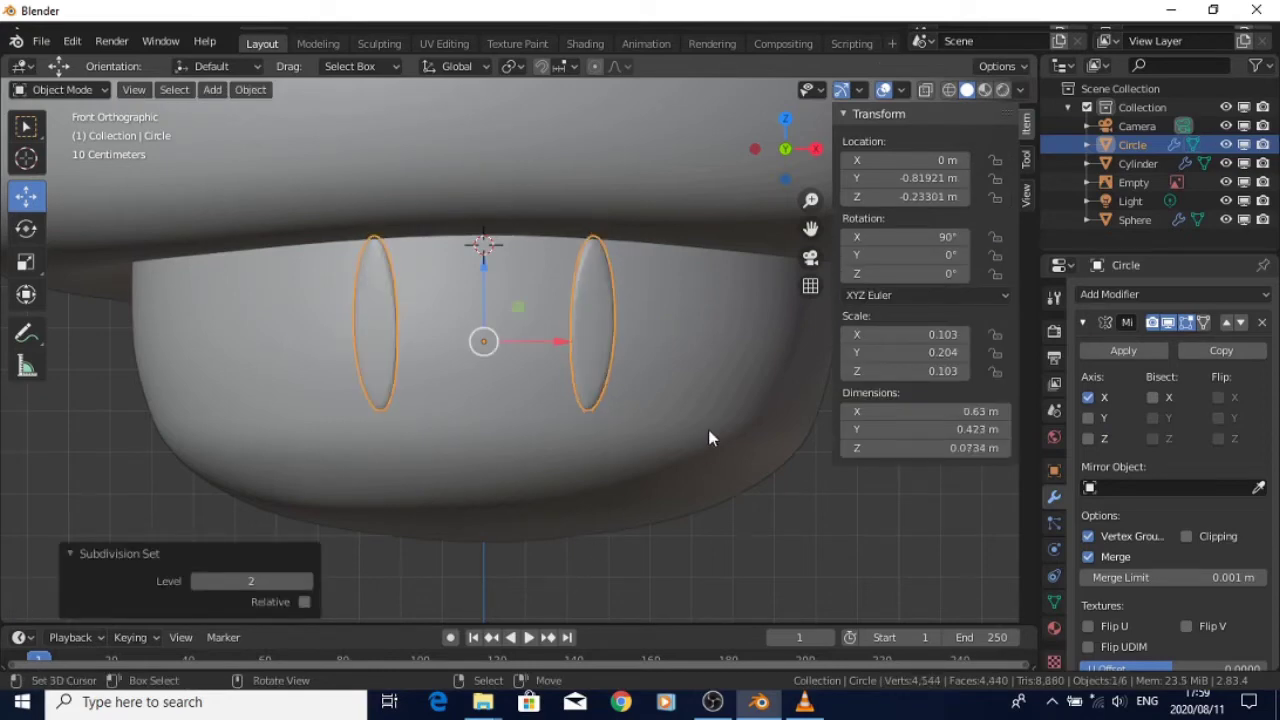
scroll(708, 431, "down", 2)
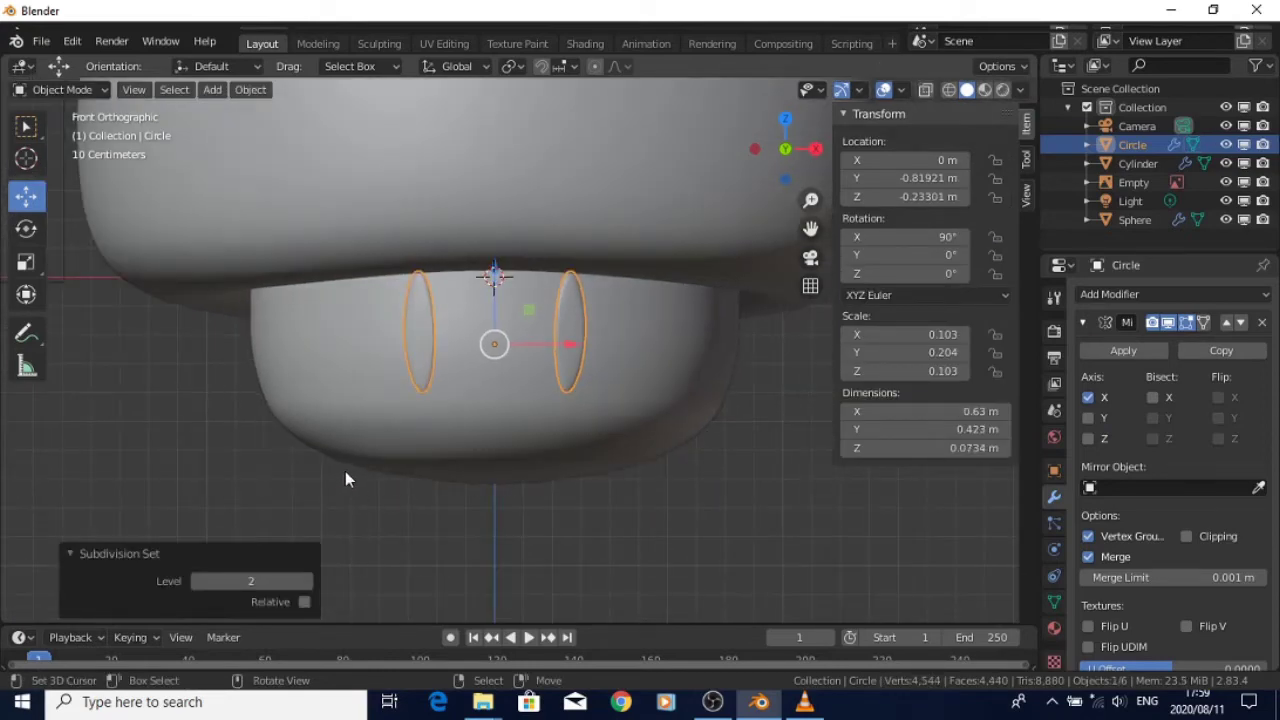
middle_click_drag(278, 474, 854, 174, "shift")
middle_click_drag(840, 560, 315, 548, "shift")
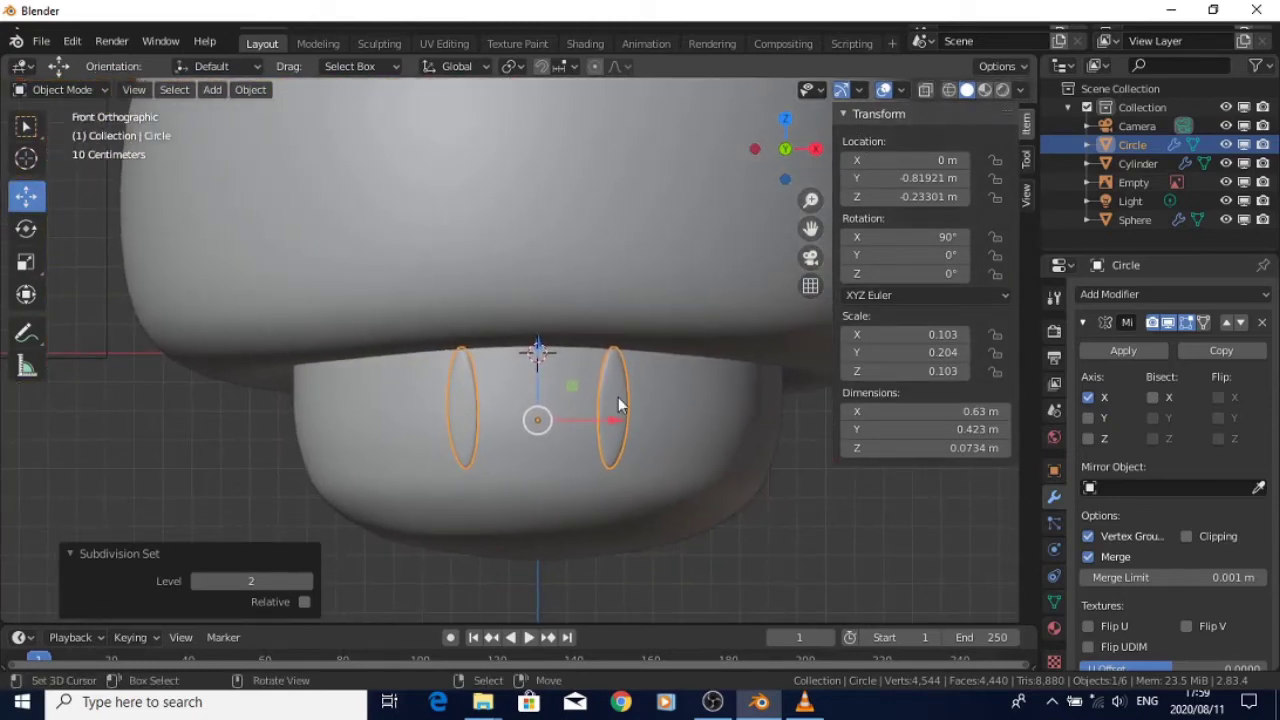
In Edit Mode, turn on the on-cage display for the eyes' Mirror and Subdivision Surface modifiers
key("Tab")
scroll(643, 400, "up", 2)
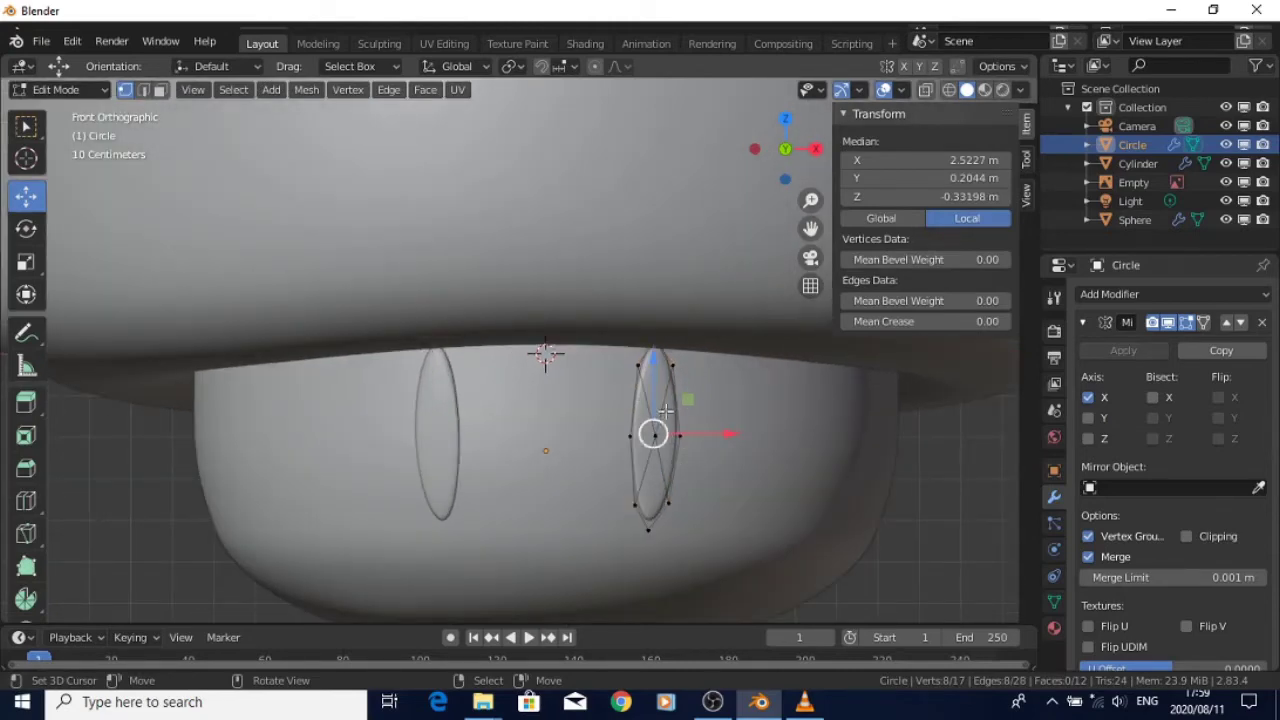
left_click(948, 91)
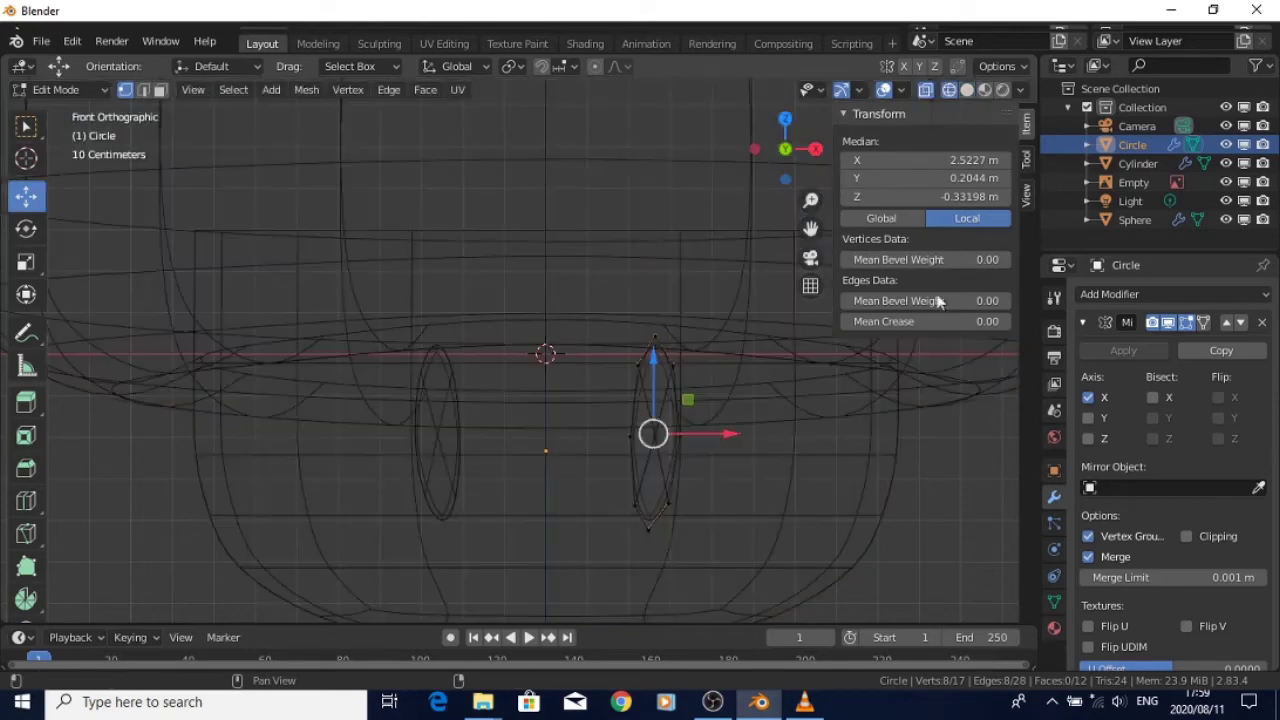
left_click(966, 91)
left_click(925, 91)
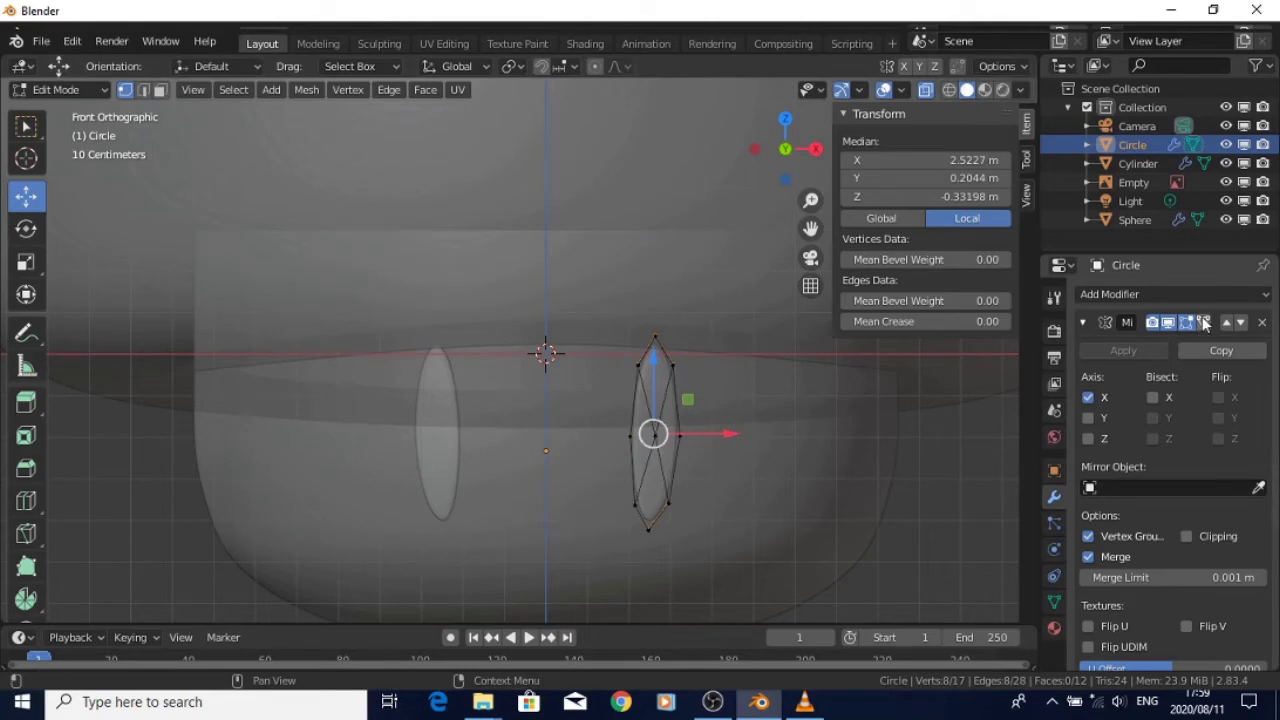
left_click(1204, 322)
scroll(1198, 424, "down", 6)
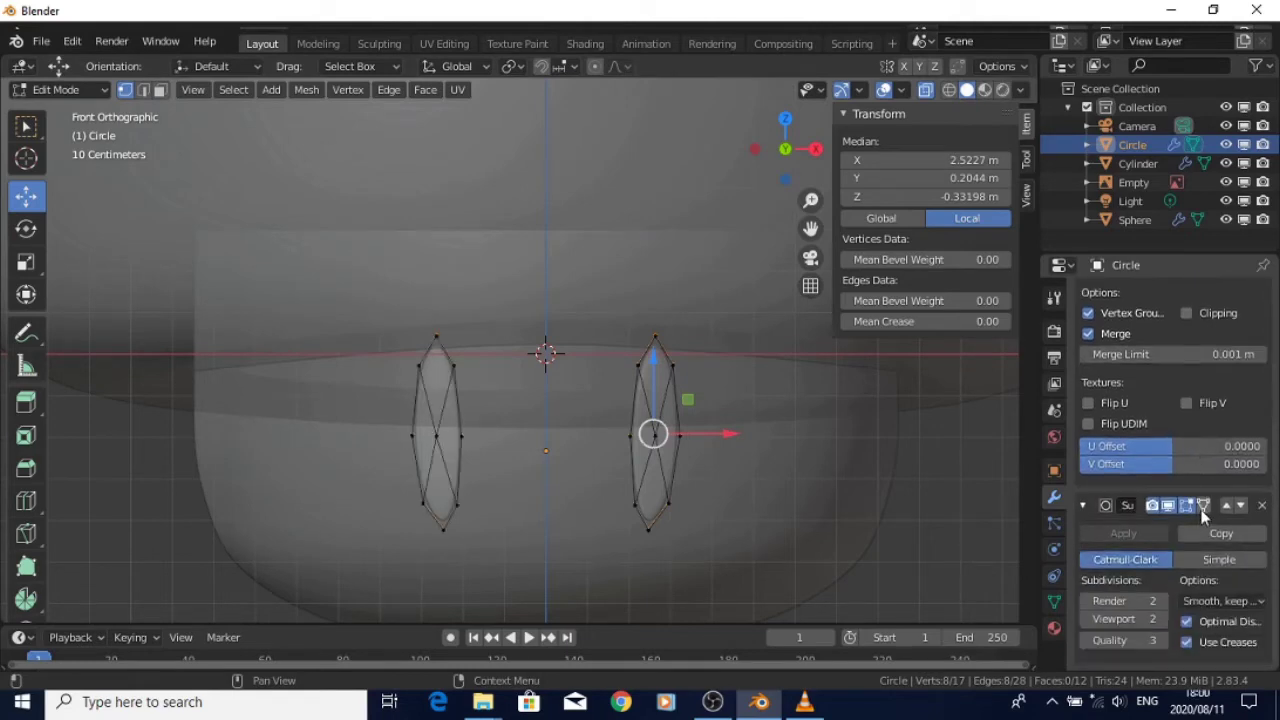
left_click(1203, 505)
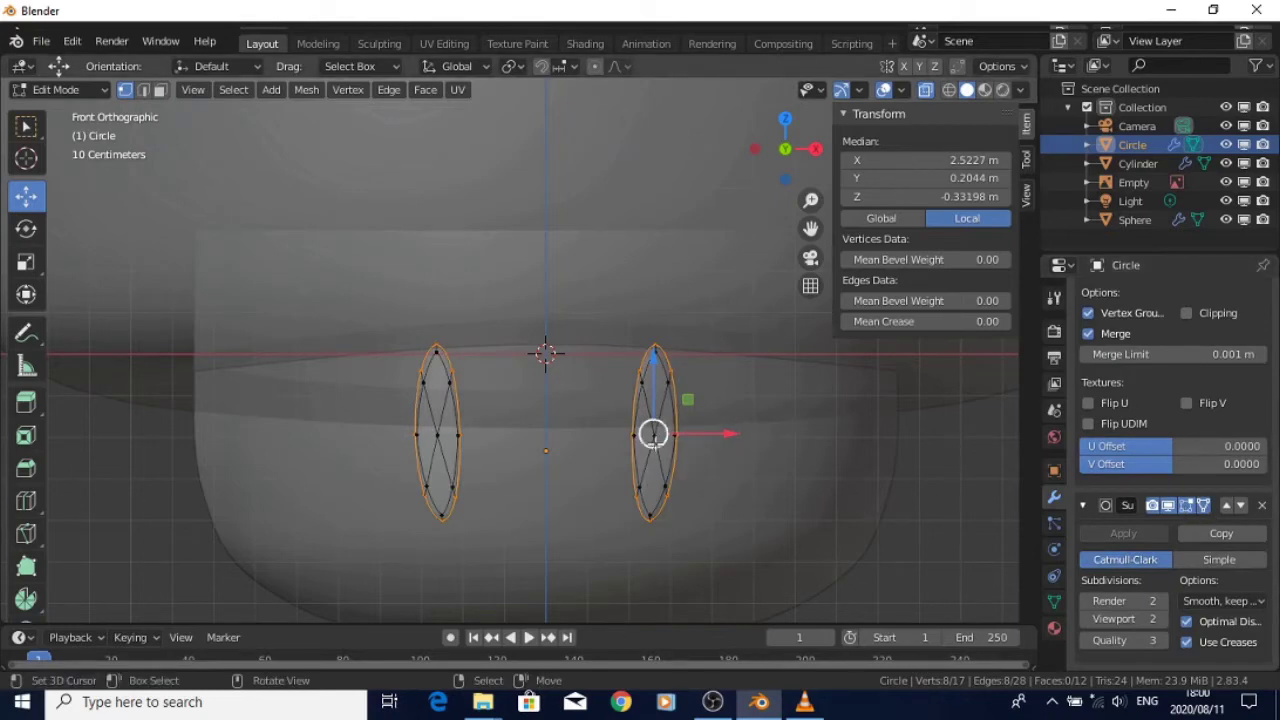
left_click(927, 90)
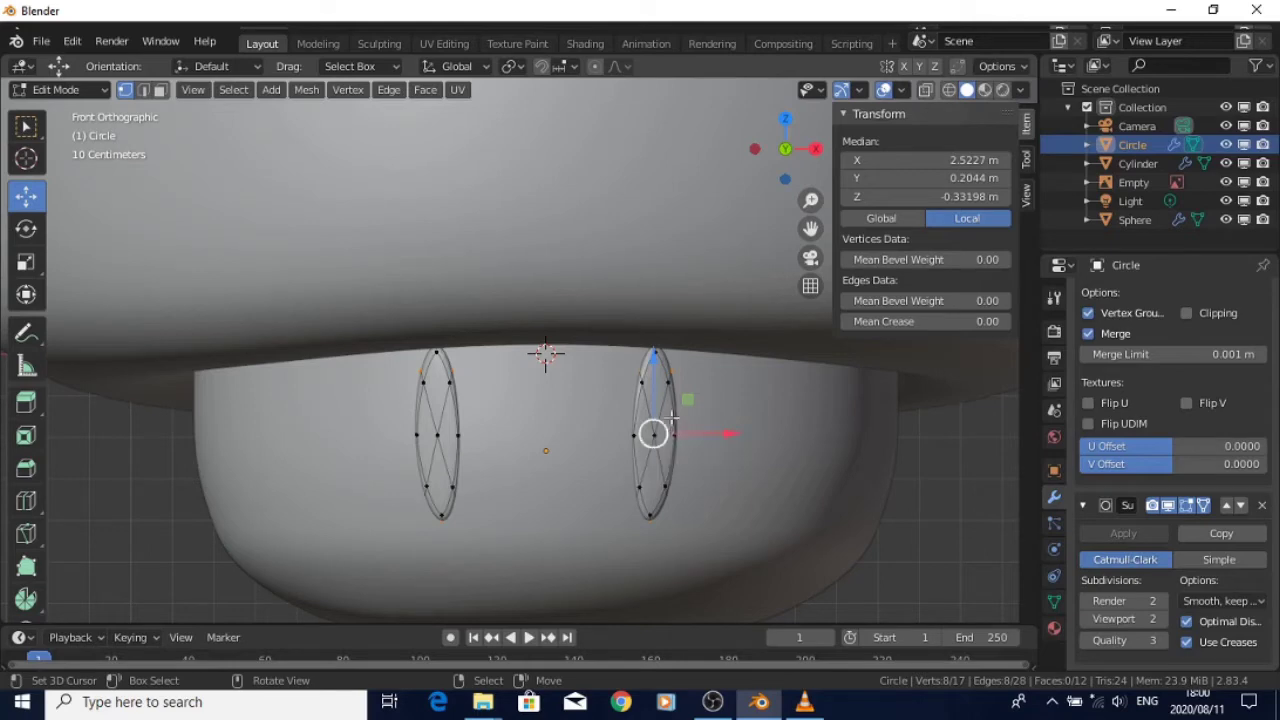
Select the eye's side vertices just below its top and just above its bottom, and scale them by 1.358 along X
key("alt+a")
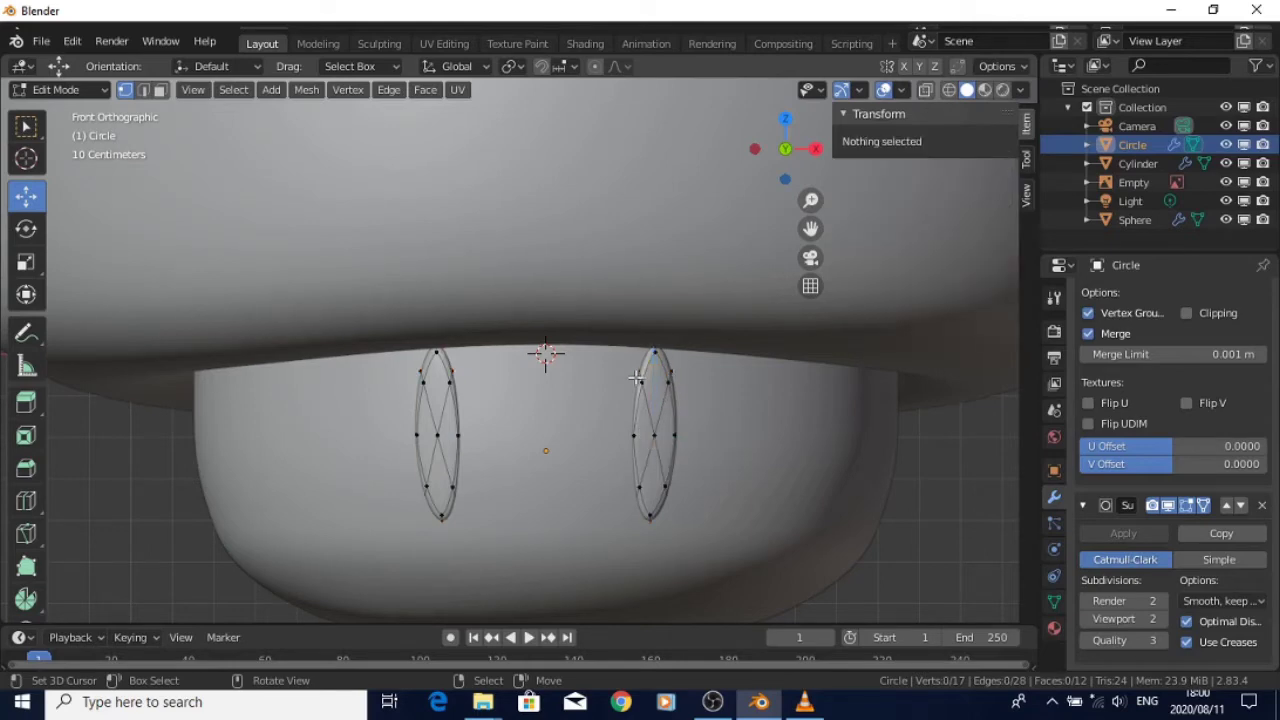
key("b")
left_click_drag(625, 355, 699, 397)
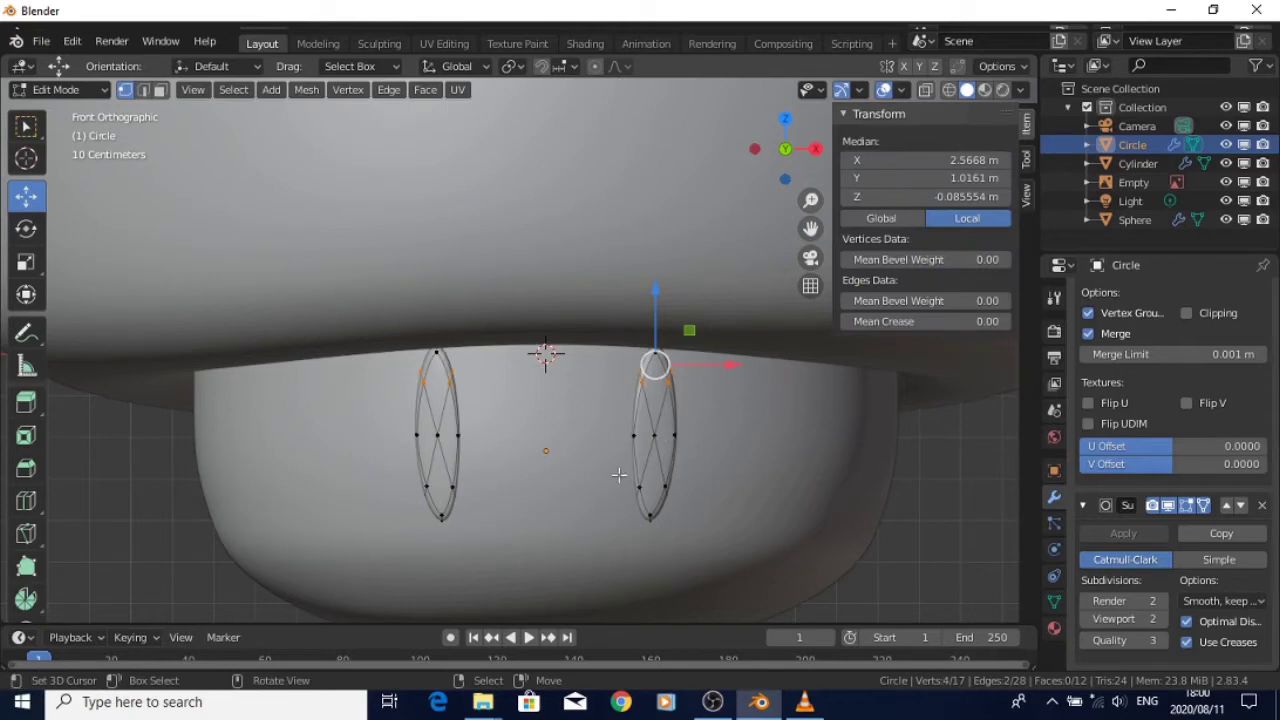
key("b")
left_click_drag(609, 457, 706, 503)
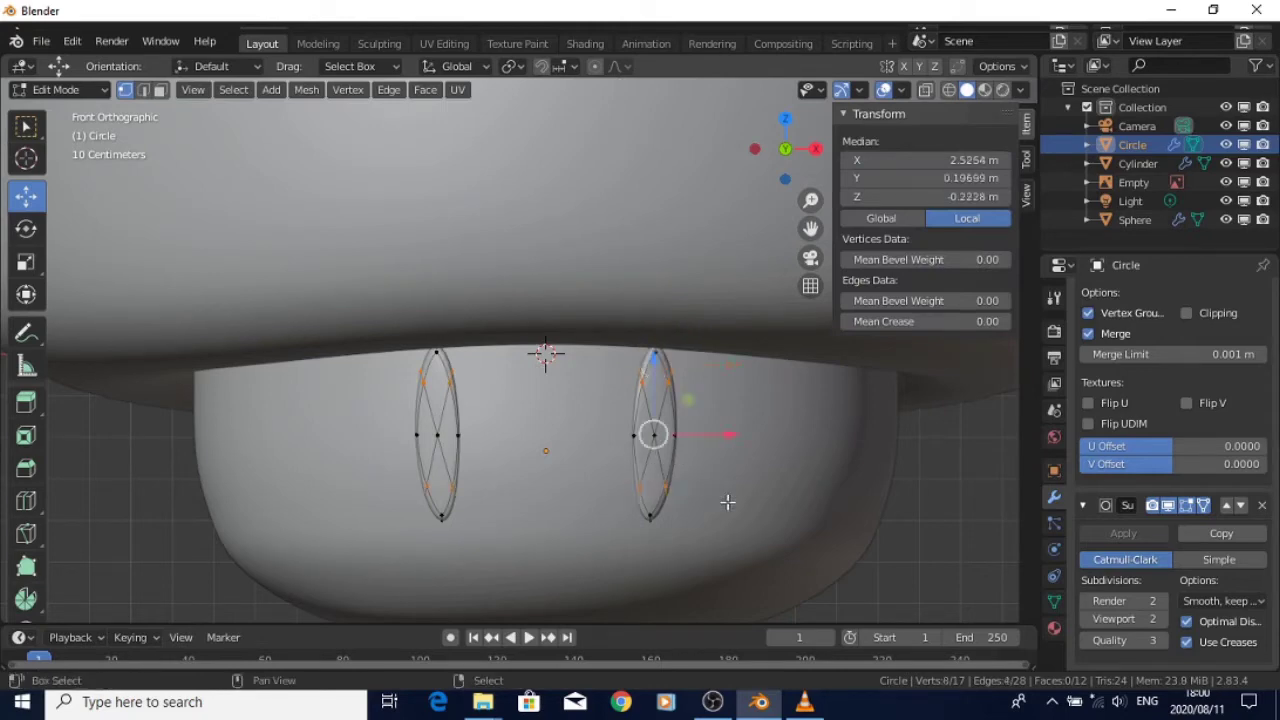
key("s")
key("x")
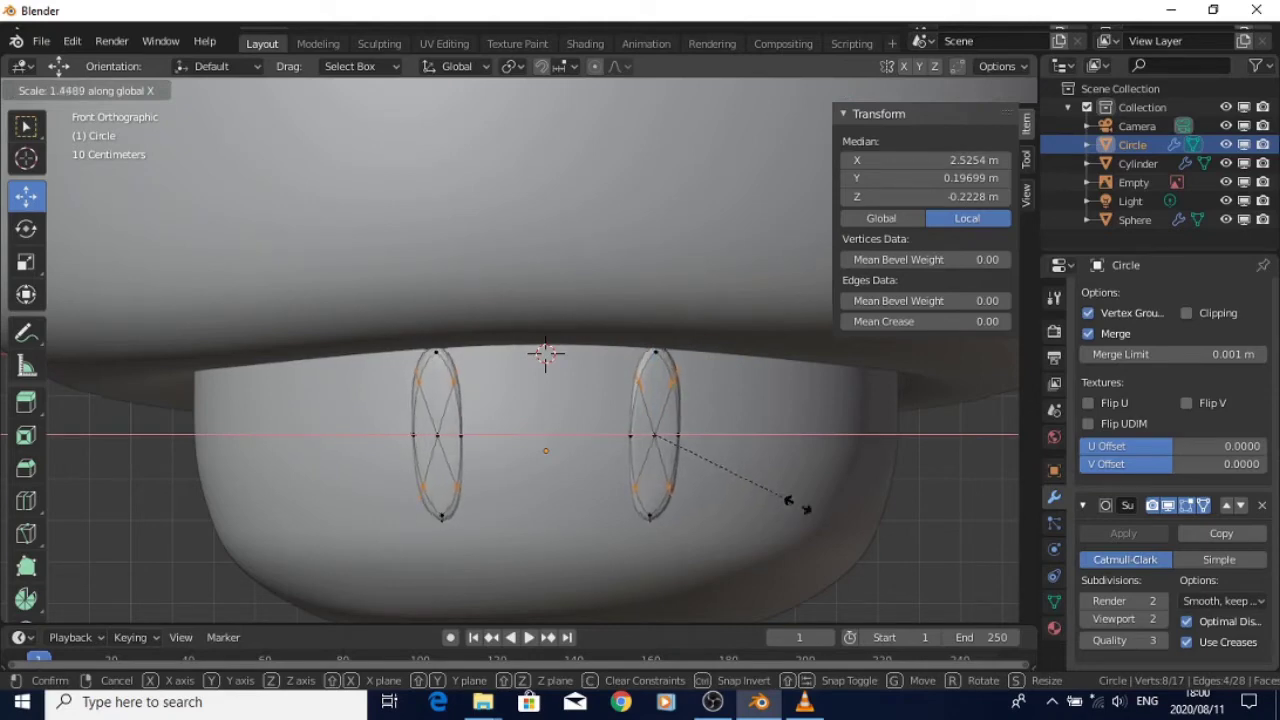
left_click(789, 499)
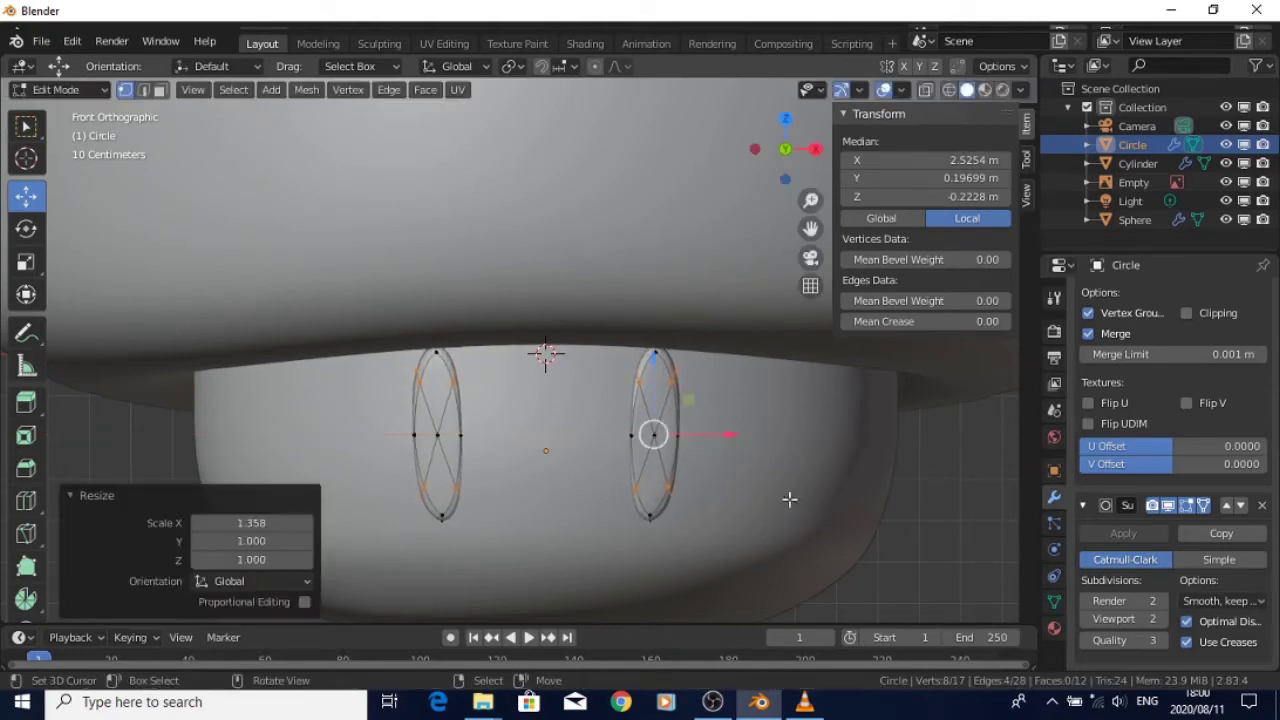
Select the eye's centre vertex and move it about -0.014 m along Y, out from the stem
middle_click_drag(734, 494, 529, 450)
scroll(575, 402, "up", 3)
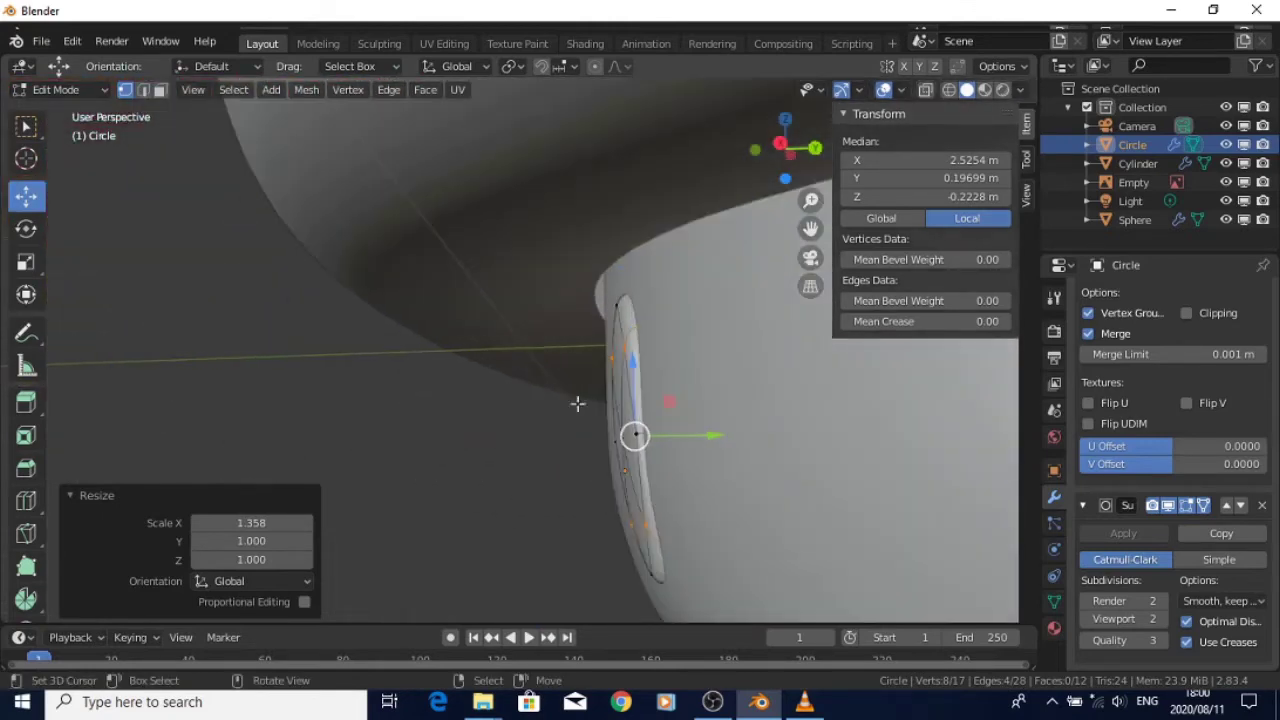
scroll(610, 420, "up", 2)
middle_click_drag(621, 427, 632, 331, "shift")
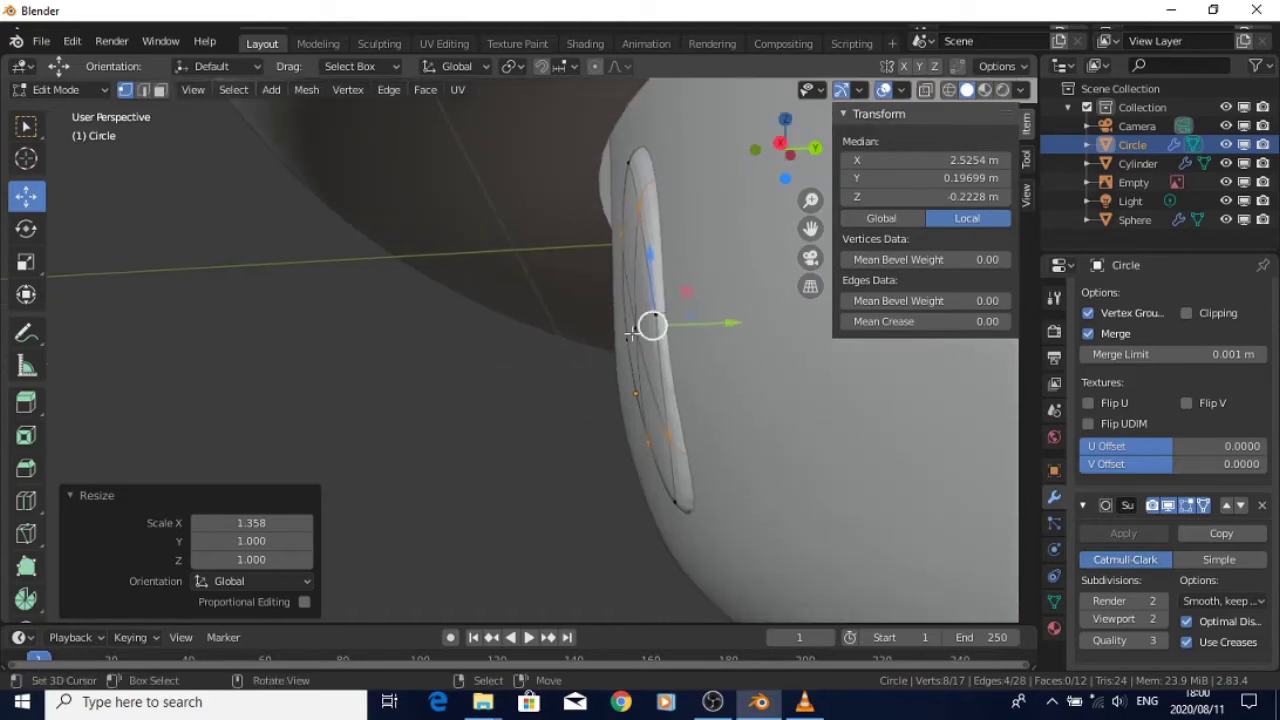
left_click(694, 327)
left_click_drag(697, 323, 690, 360)
middle_click_drag(695, 403, 805, 408)
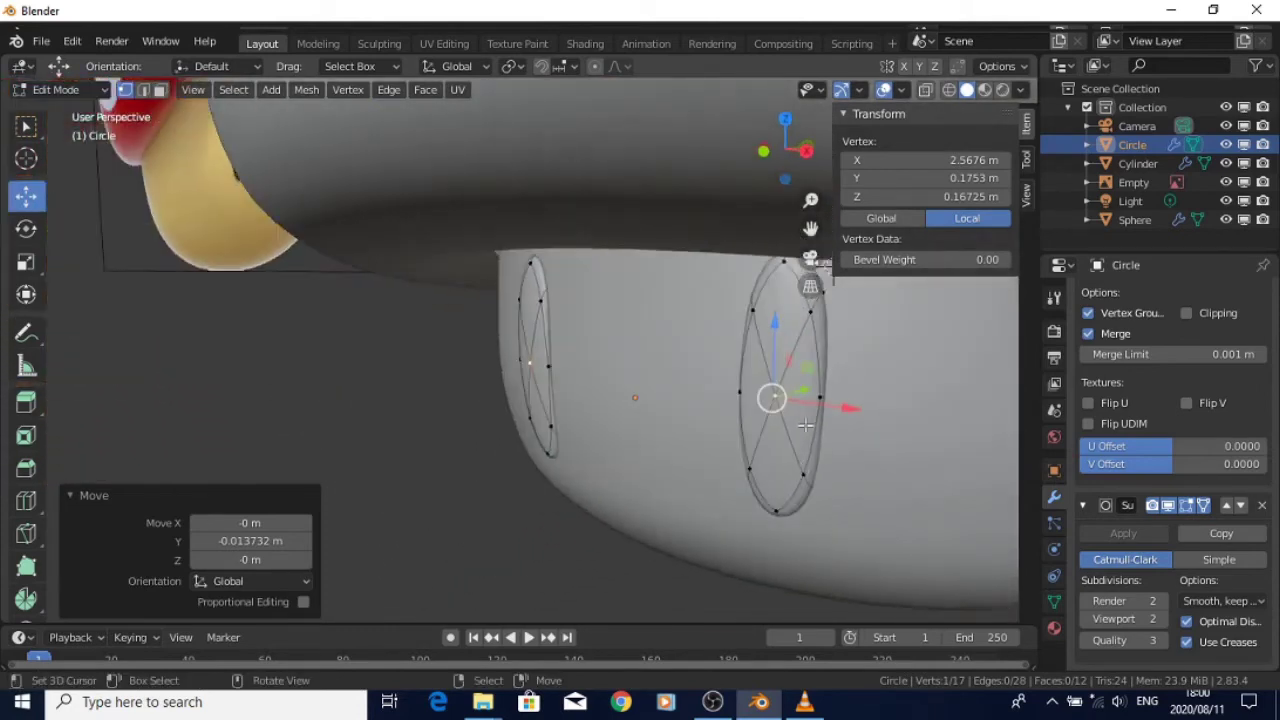
Move the eye's two mid-height side vertices about -0.028 m along Y, and then about 0.007 m back toward the stem
left_click(817, 402)
left_click(798, 390, "shift")
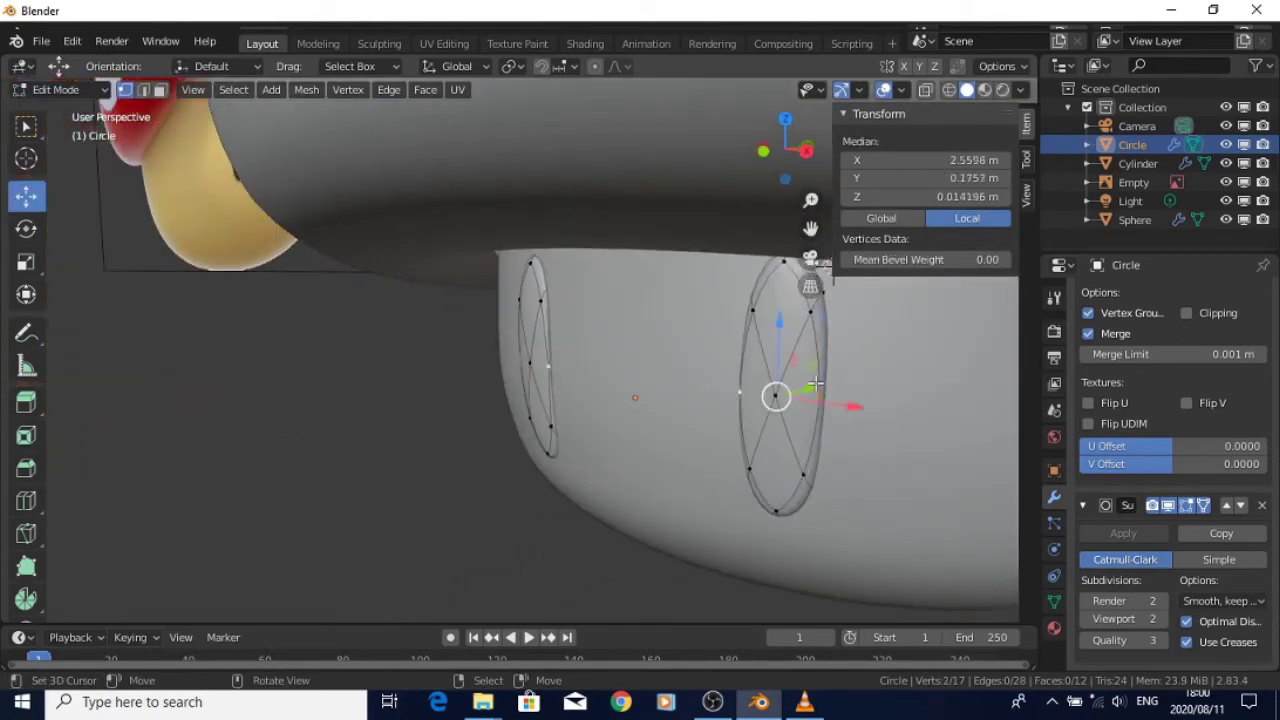
left_click_drag(800, 388, 800, 395)
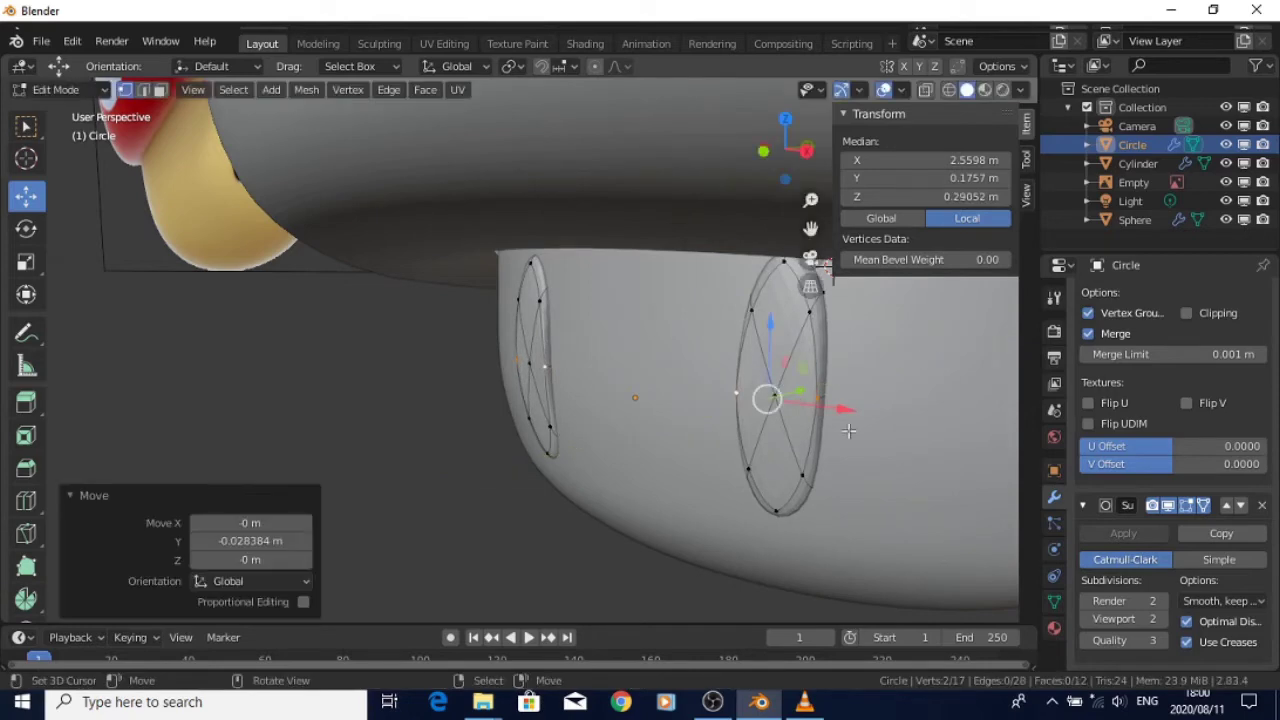
middle_click_drag(805, 400, 718, 403)
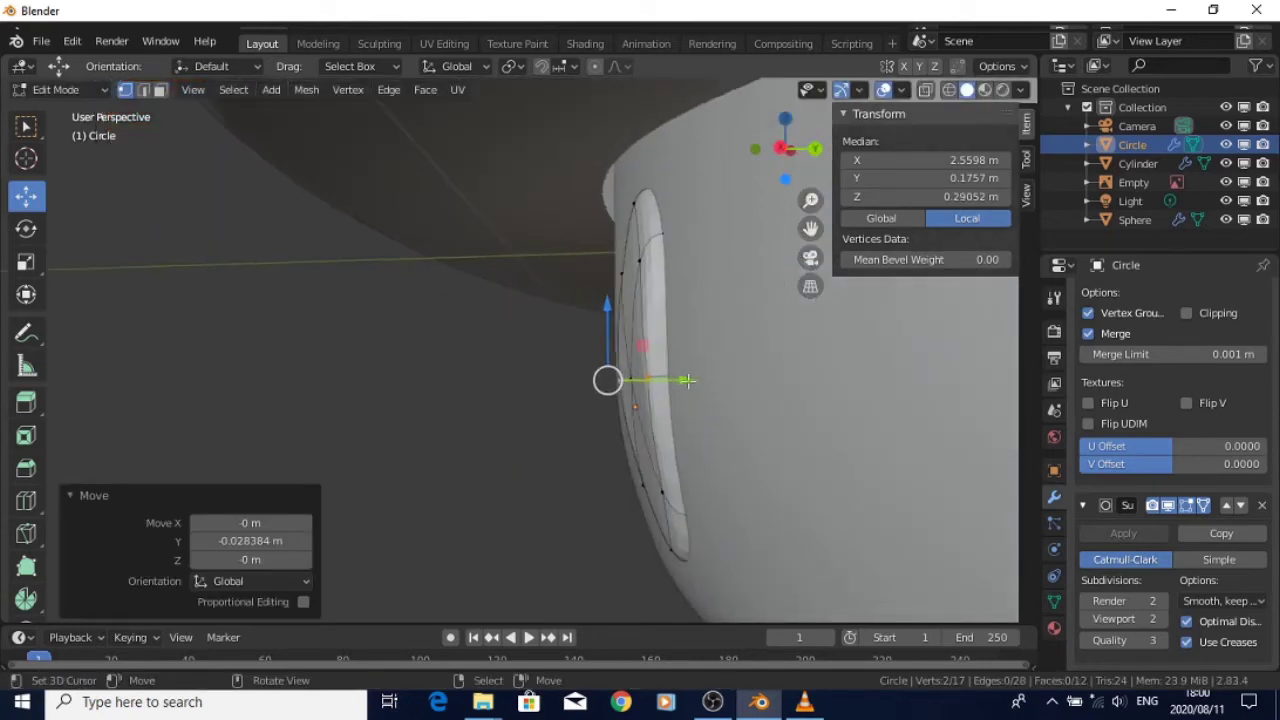
left_click_drag(686, 380, 695, 386)
scroll(705, 503, "down", 3)
middle_click_drag(626, 410, 843, 357)
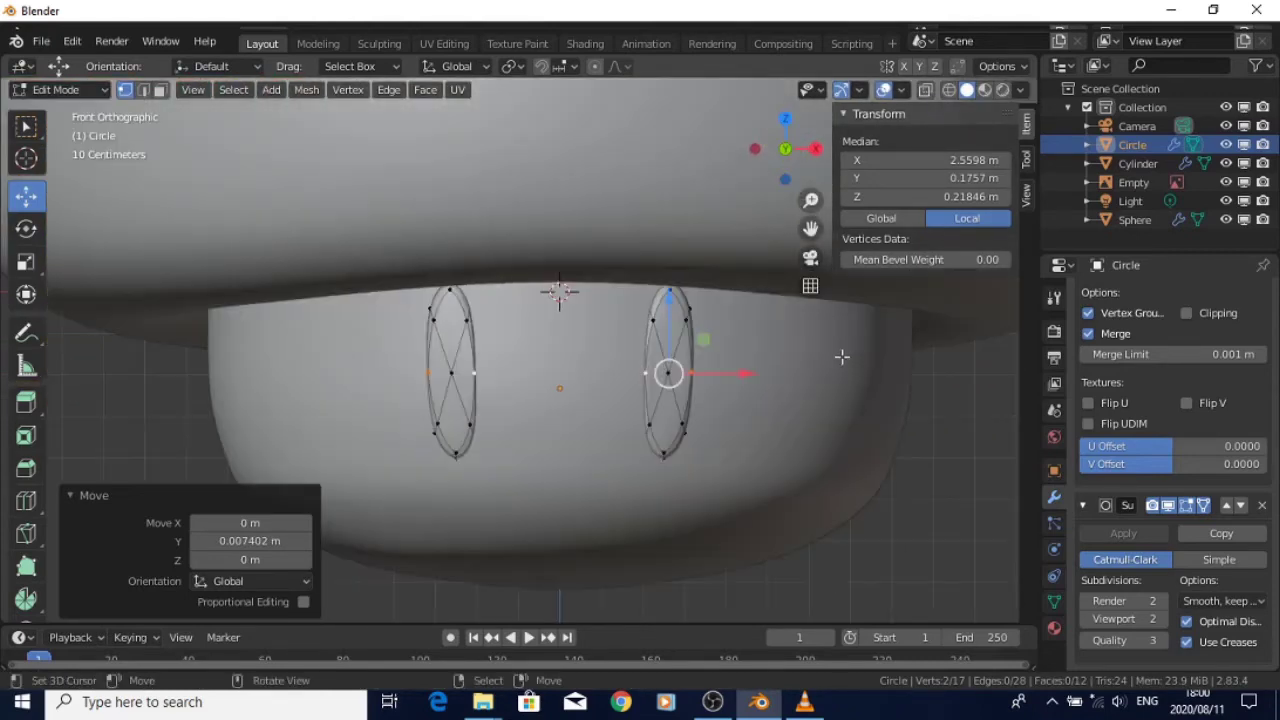
Select the whole eye mesh and move it about -0.033 m along Z, slightly down from the cap's rim
scroll(700, 414, "down", 3)
scroll(649, 434, "down", 2)
scroll(563, 427, "down", 2)
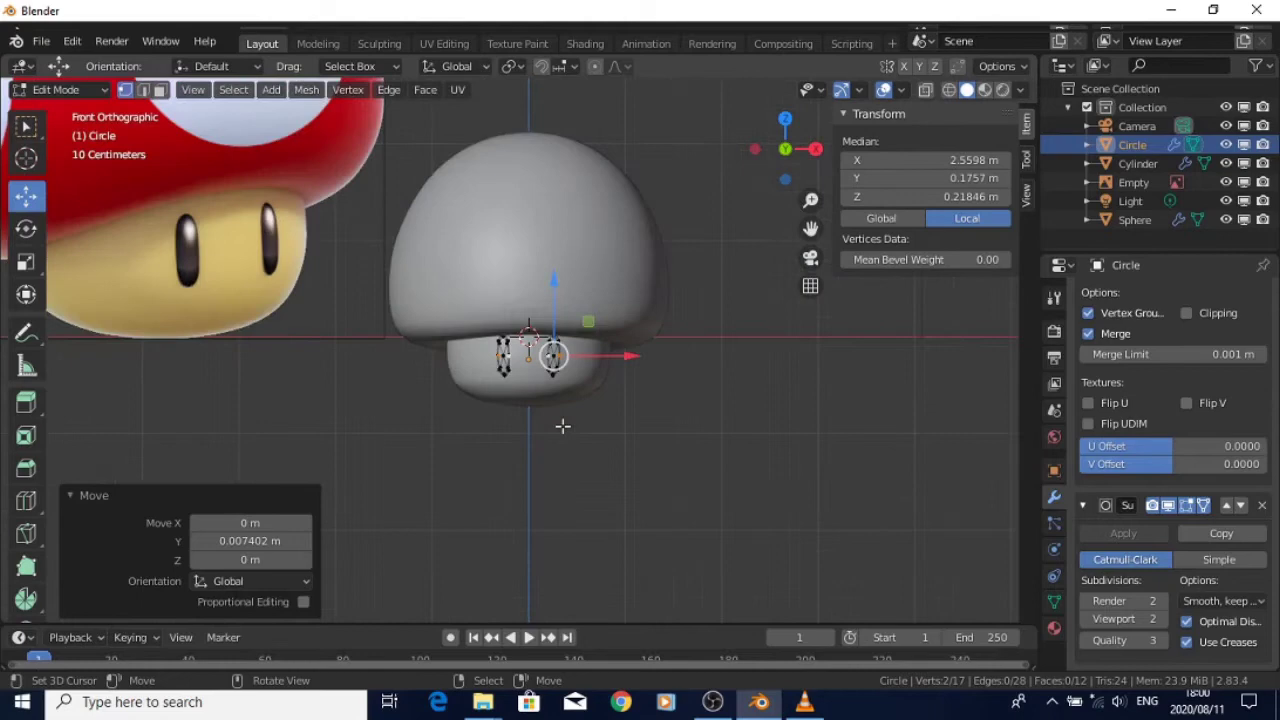
scroll(570, 400, "up", 4)
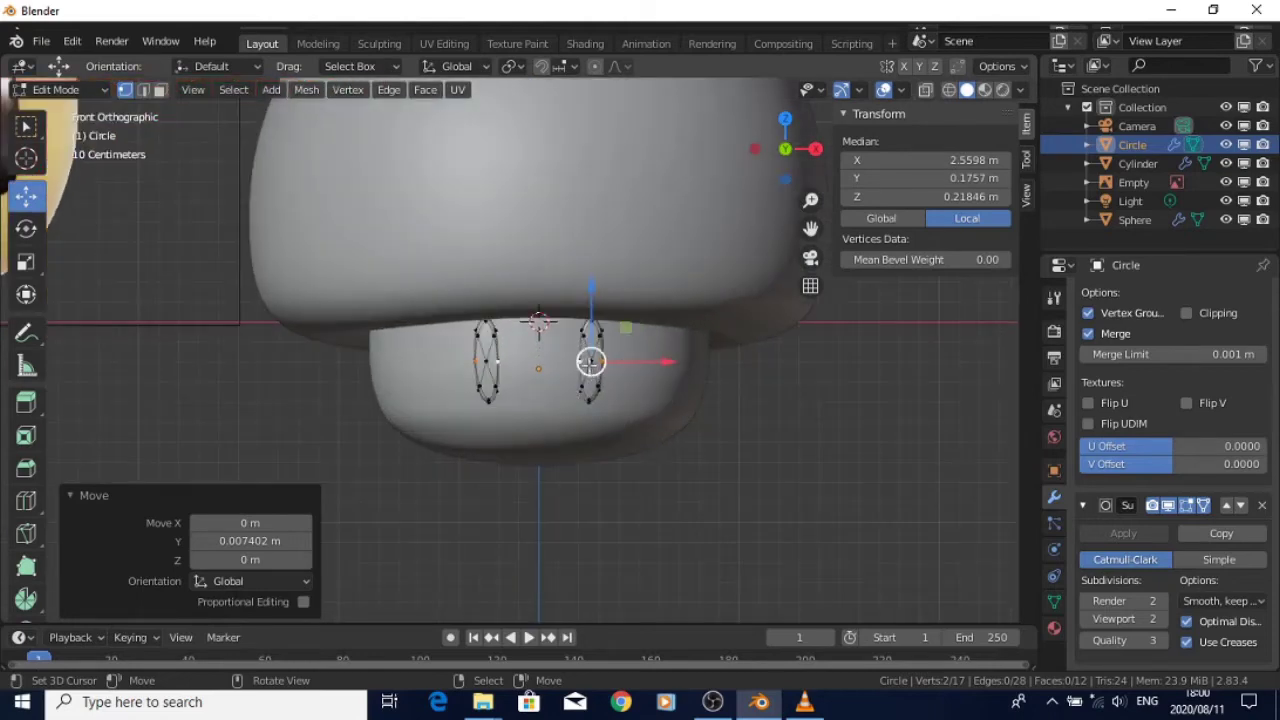
key("a")
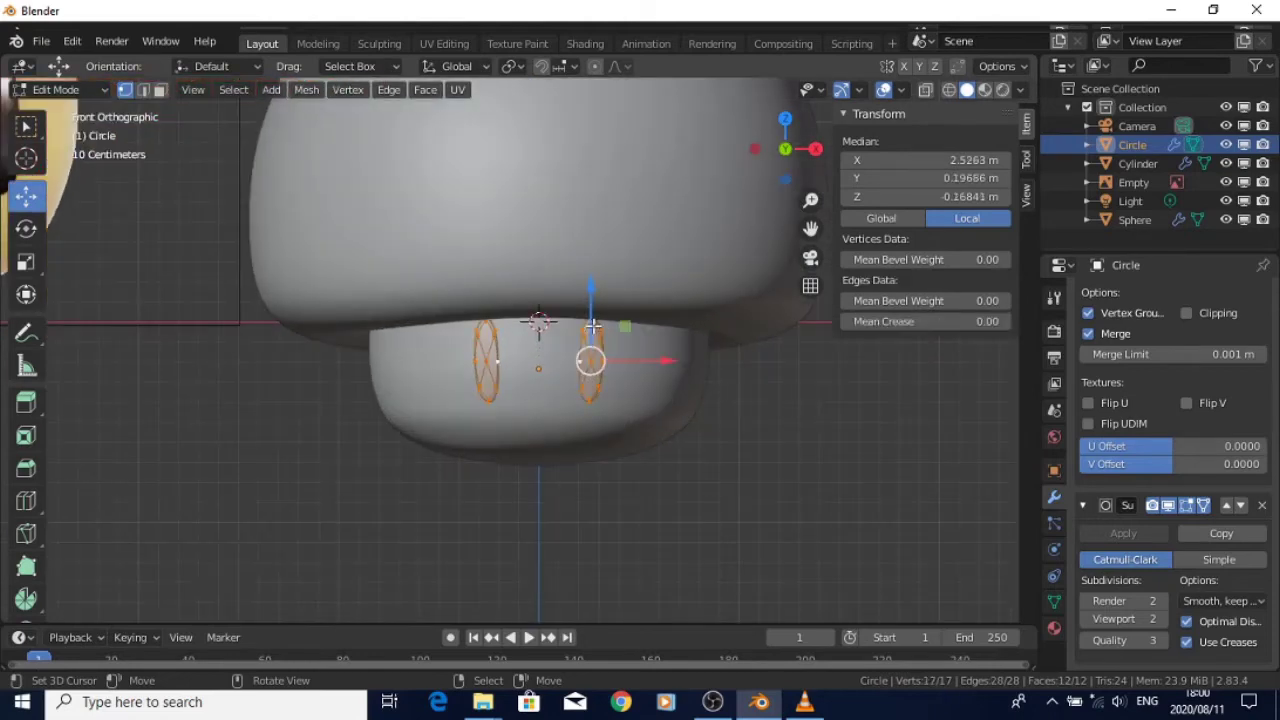
left_click_drag(594, 313, 586, 312)
middle_click_drag(660, 387, 708, 331)
middle_click_drag(485, 355, 426, 360)
Move the eye's bottom rim vertex about 0.009 m and the outer rim vertex just above it about 0.012 m along Y, toward the stem
scroll(555, 458, "up", 3)
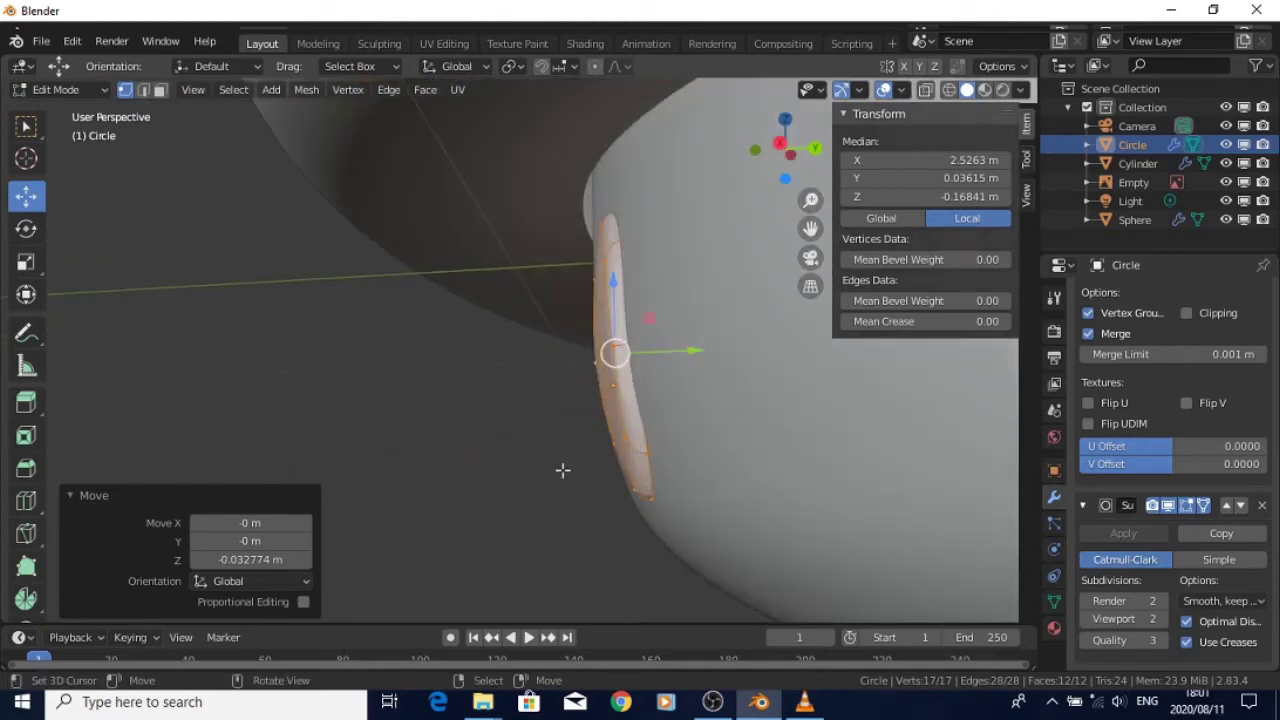
left_click(651, 503)
key("g")
key("y")
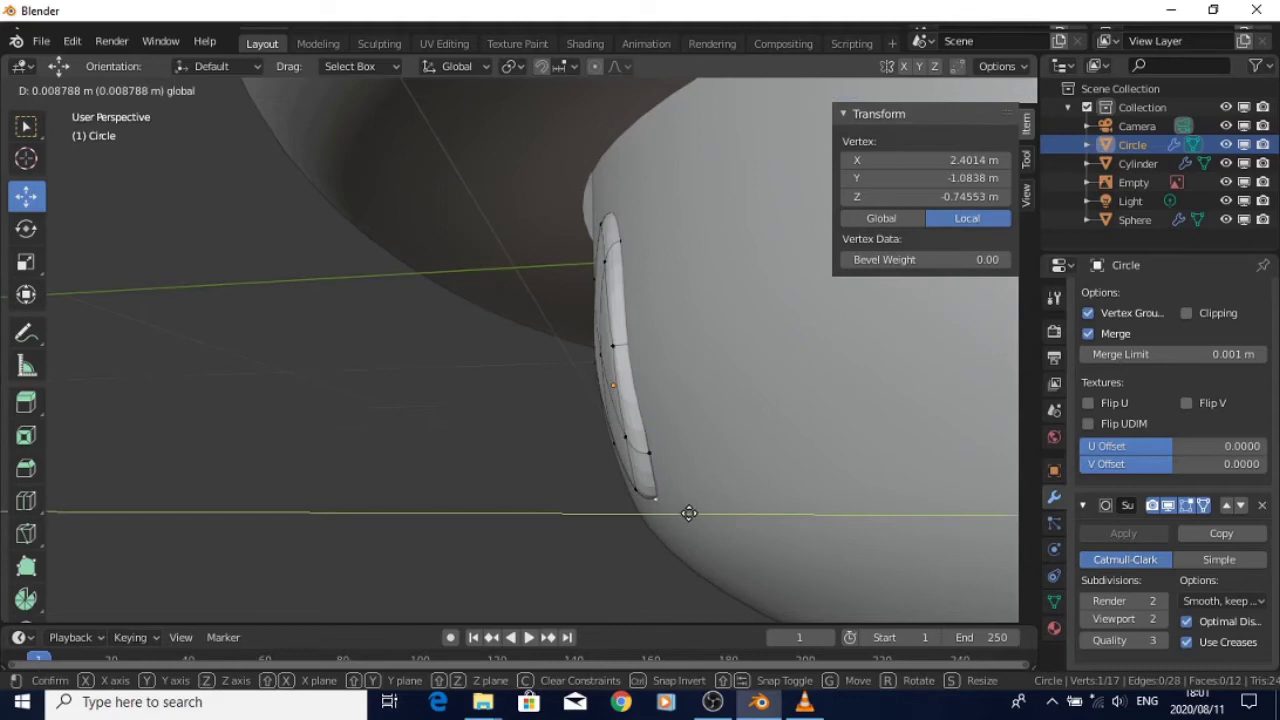
left_click(693, 512)
left_click(657, 455)
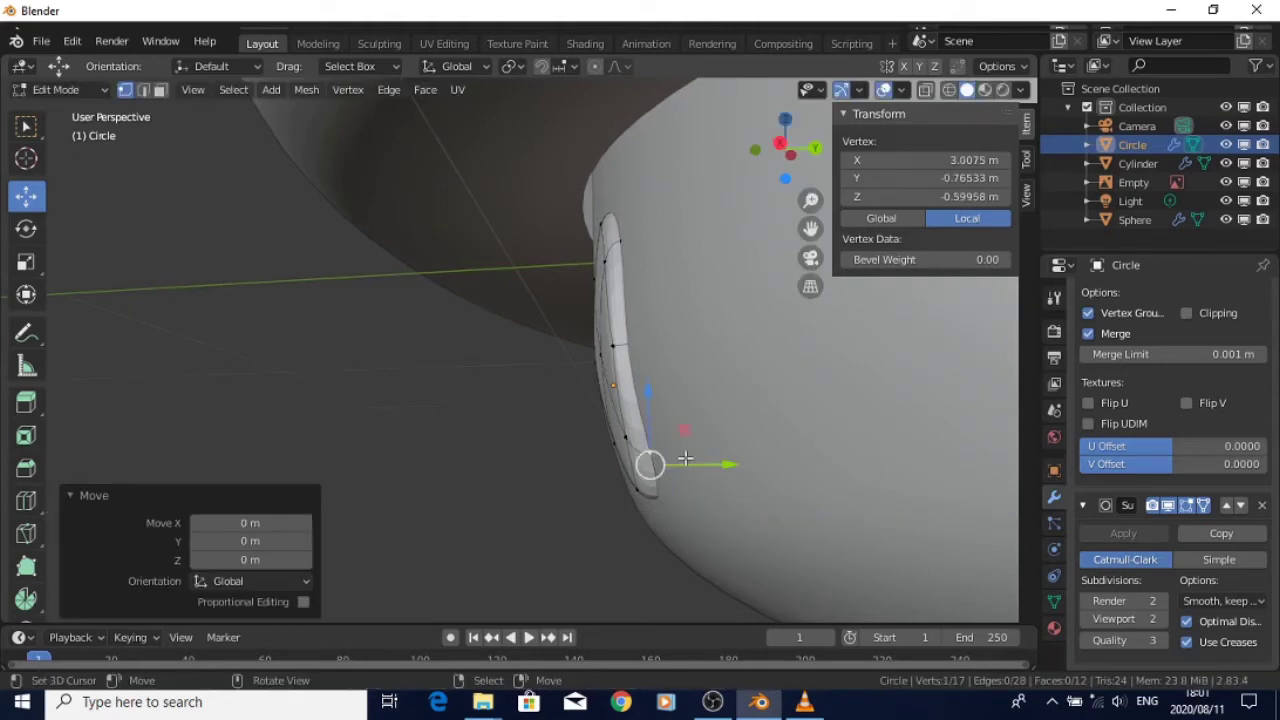
key("g")
key("y")
left_click(695, 462)
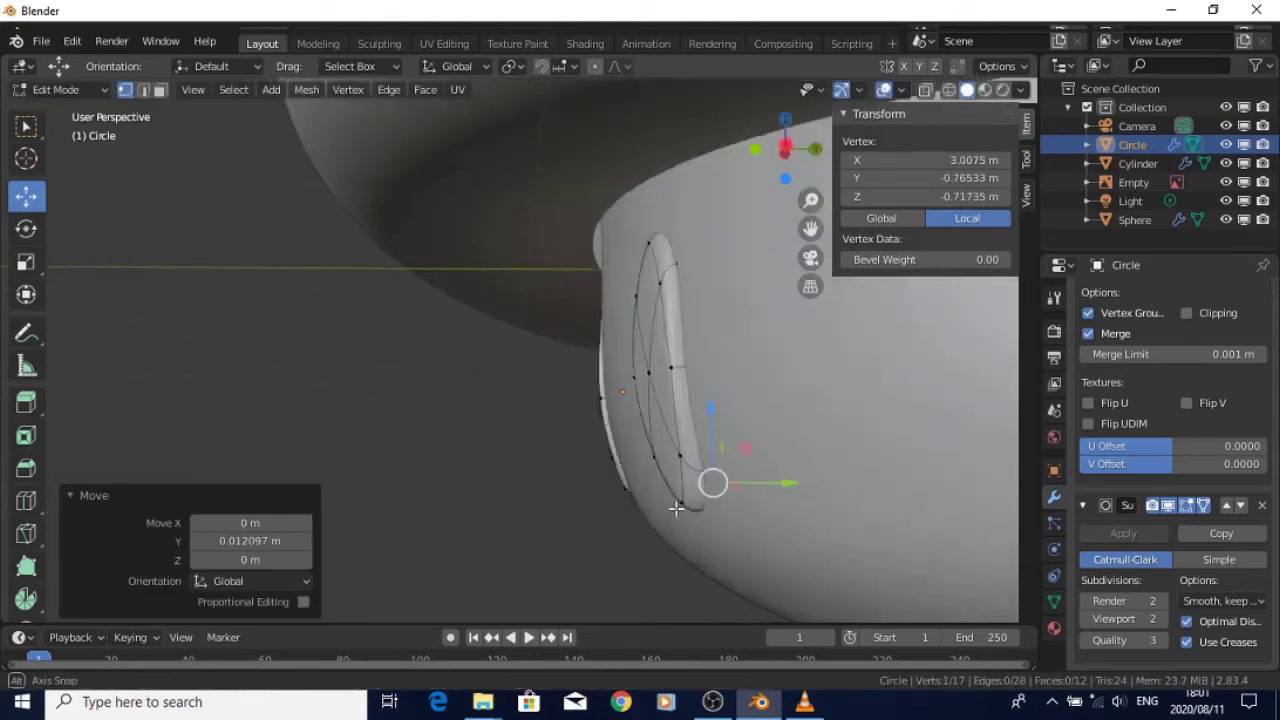
Return to Object Mode and compare the eyes' shape and placement on the stem with the reference image from the front
middle_click_drag(677, 508, 686, 546)
left_click(704, 339)
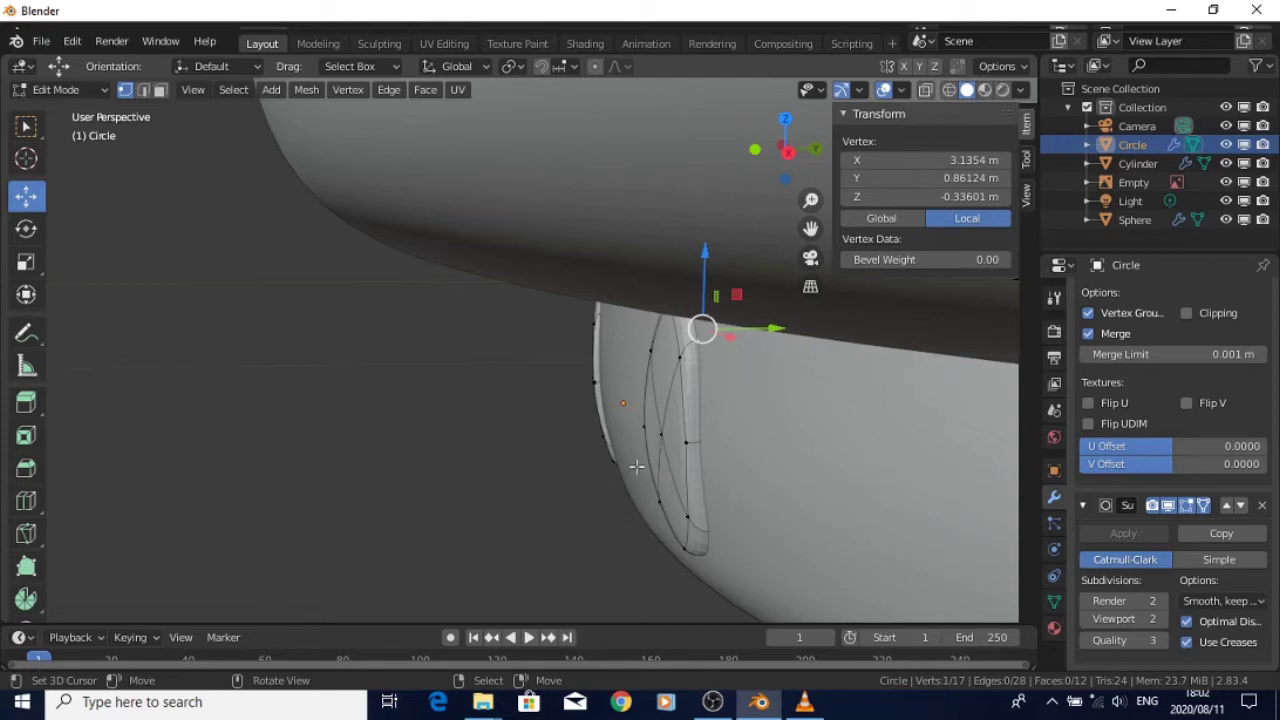
scroll(637, 467, "down", 5)
middle_click_drag(367, 417, 585, 385)
key("KP_5")
scroll(605, 398, "down", 4)
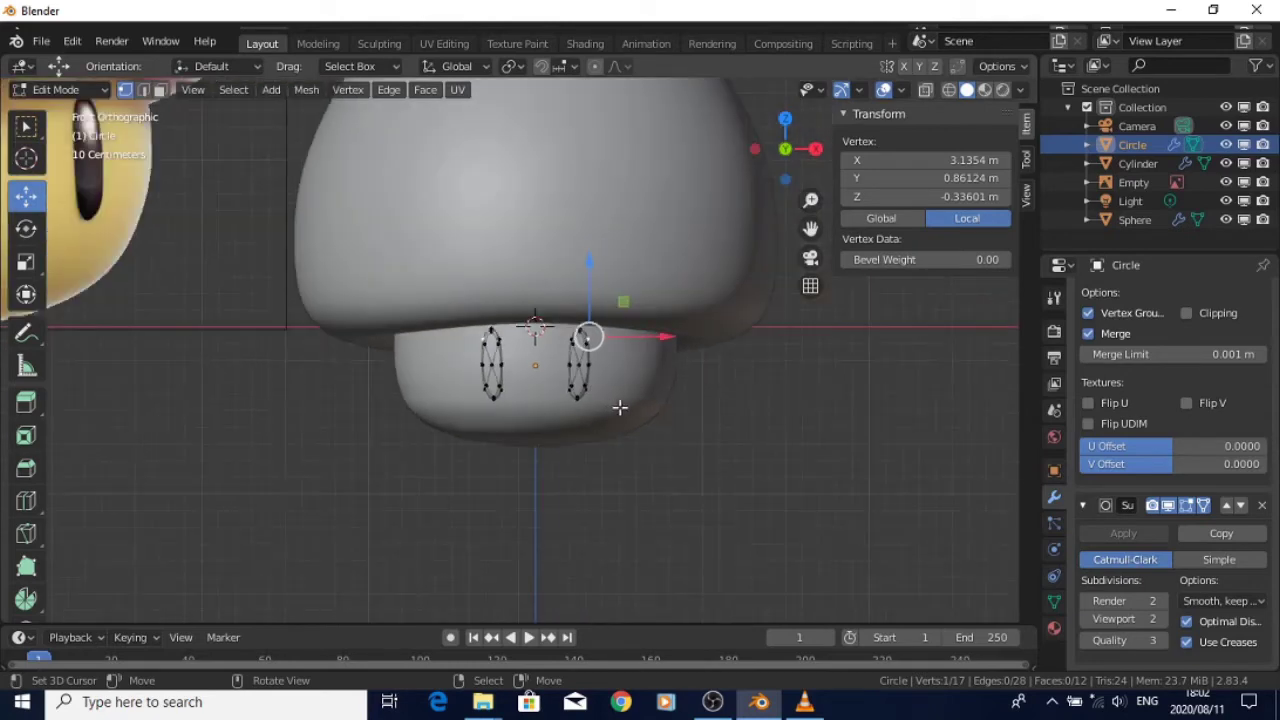
key("KP_1")
scroll(620, 407, "up", 5)
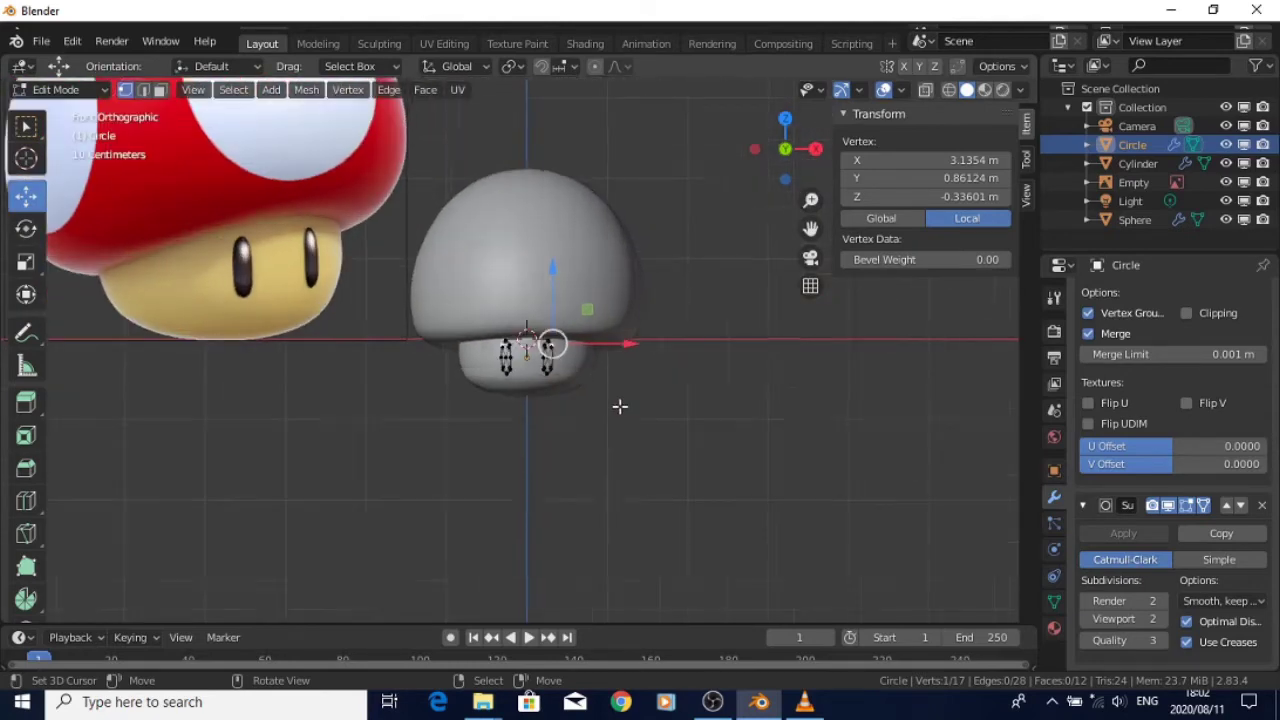
key("Tab")
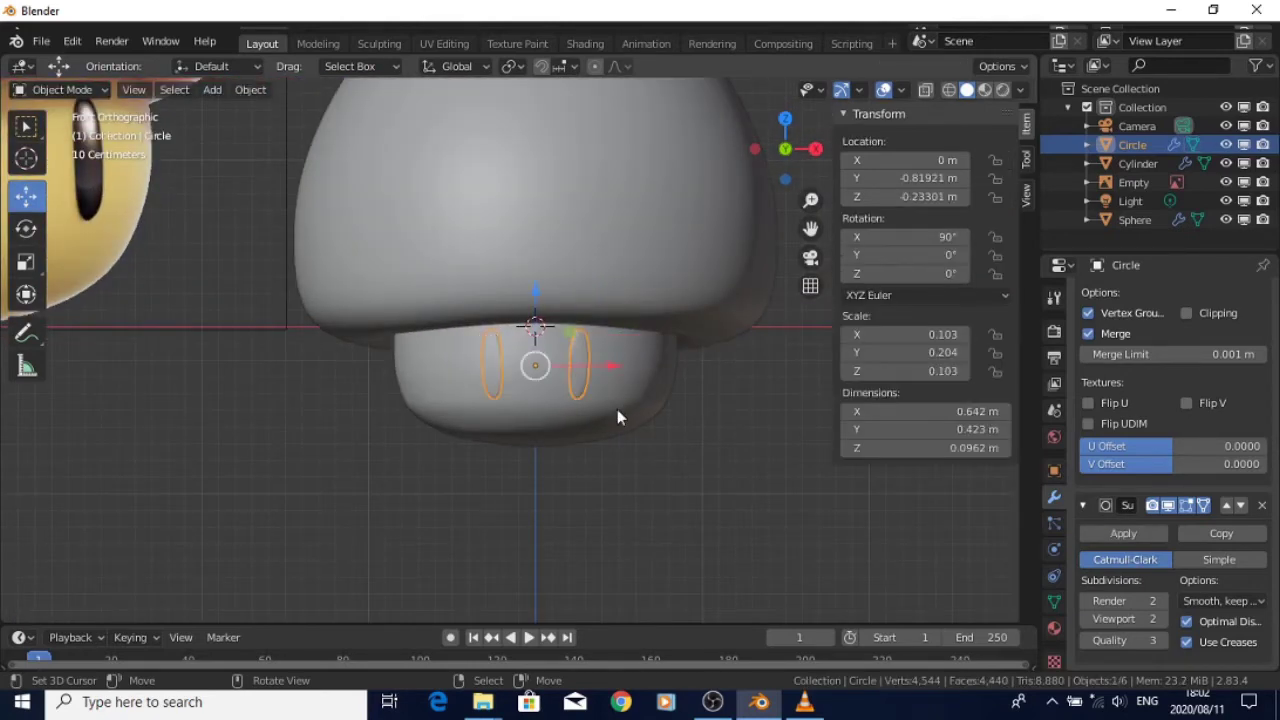
scroll(537, 419, "down", 3)
scroll(537, 419, "up", 4)
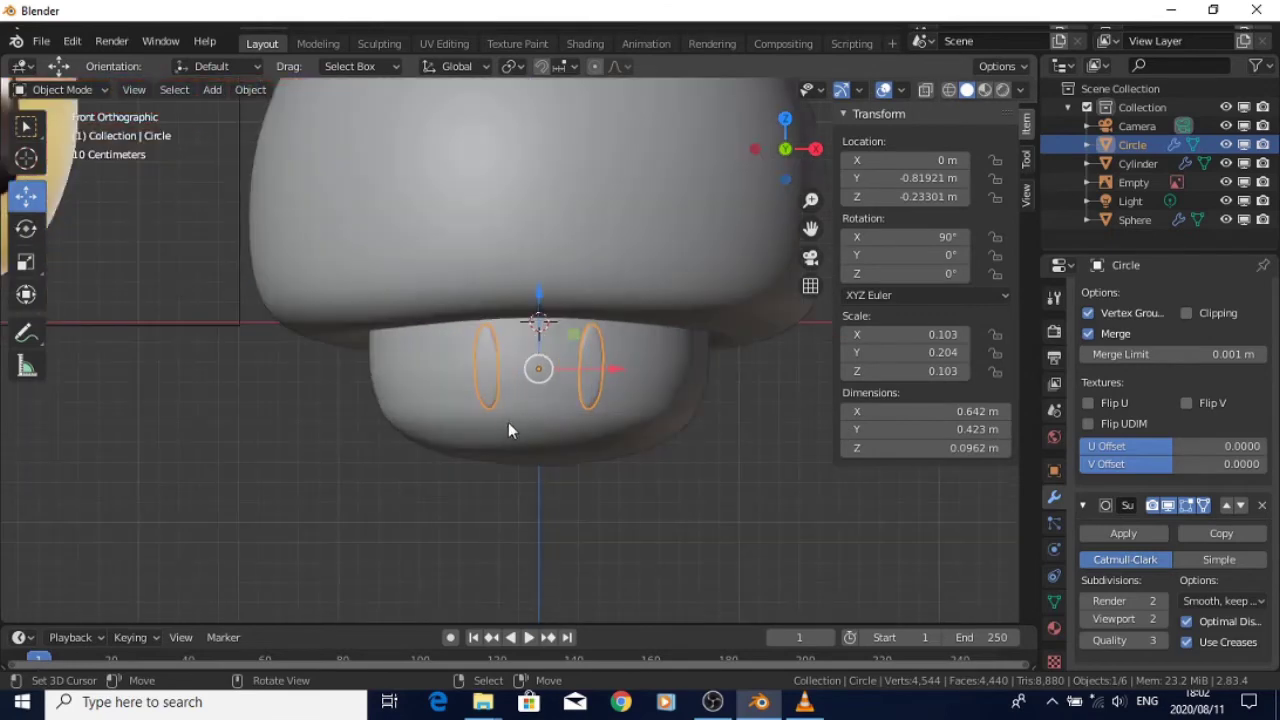
scroll(619, 487, "down", 2)
scroll(543, 526, "up", 2)
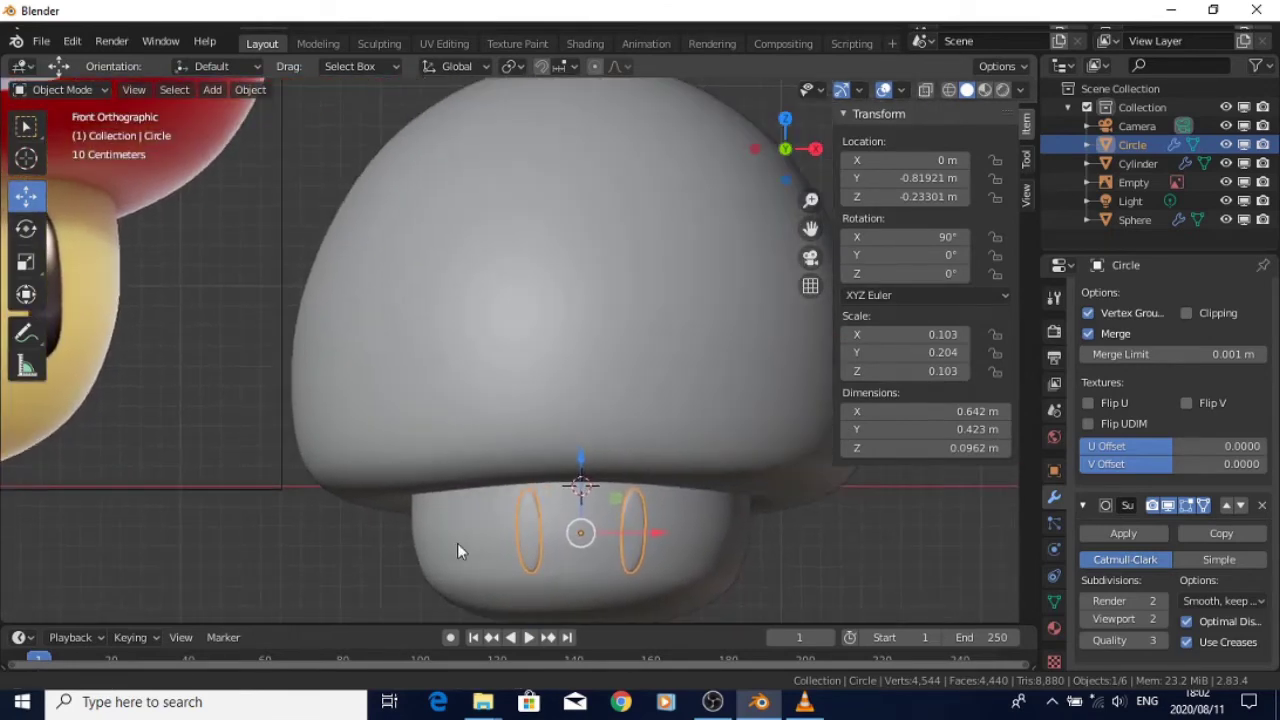
scroll(457, 543, "down", 4)
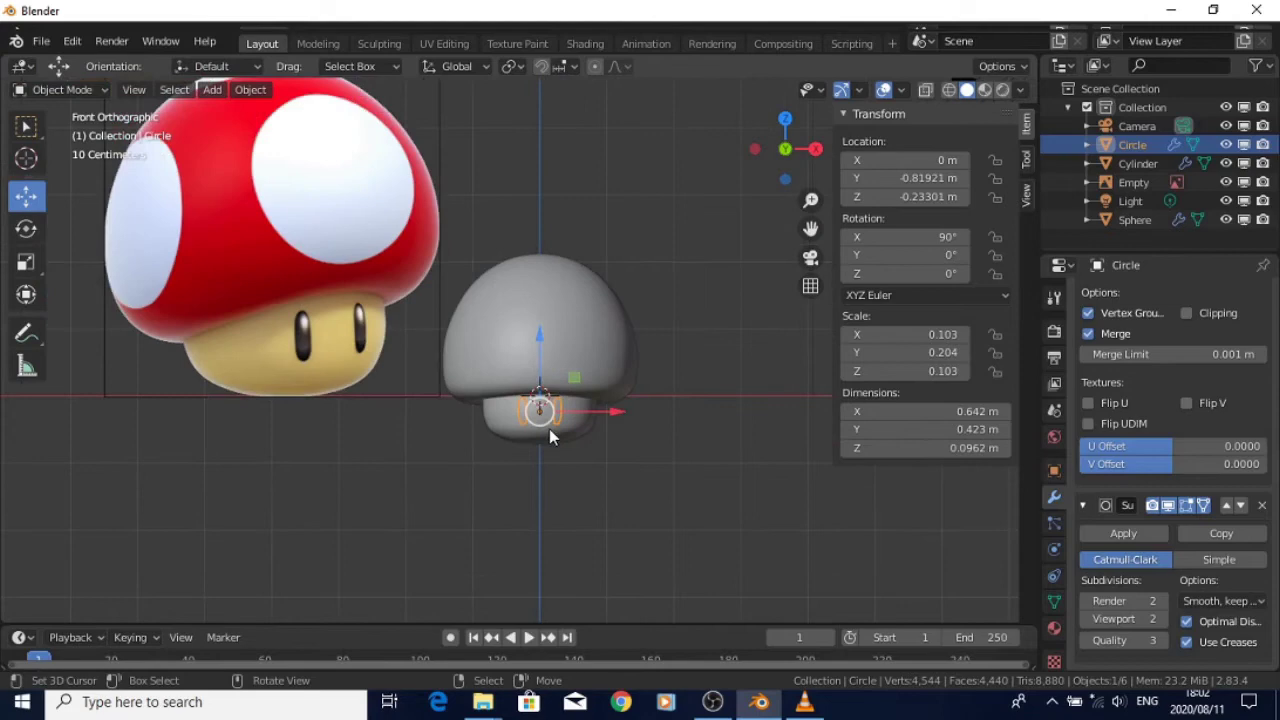
scroll(569, 424, "up", 4)
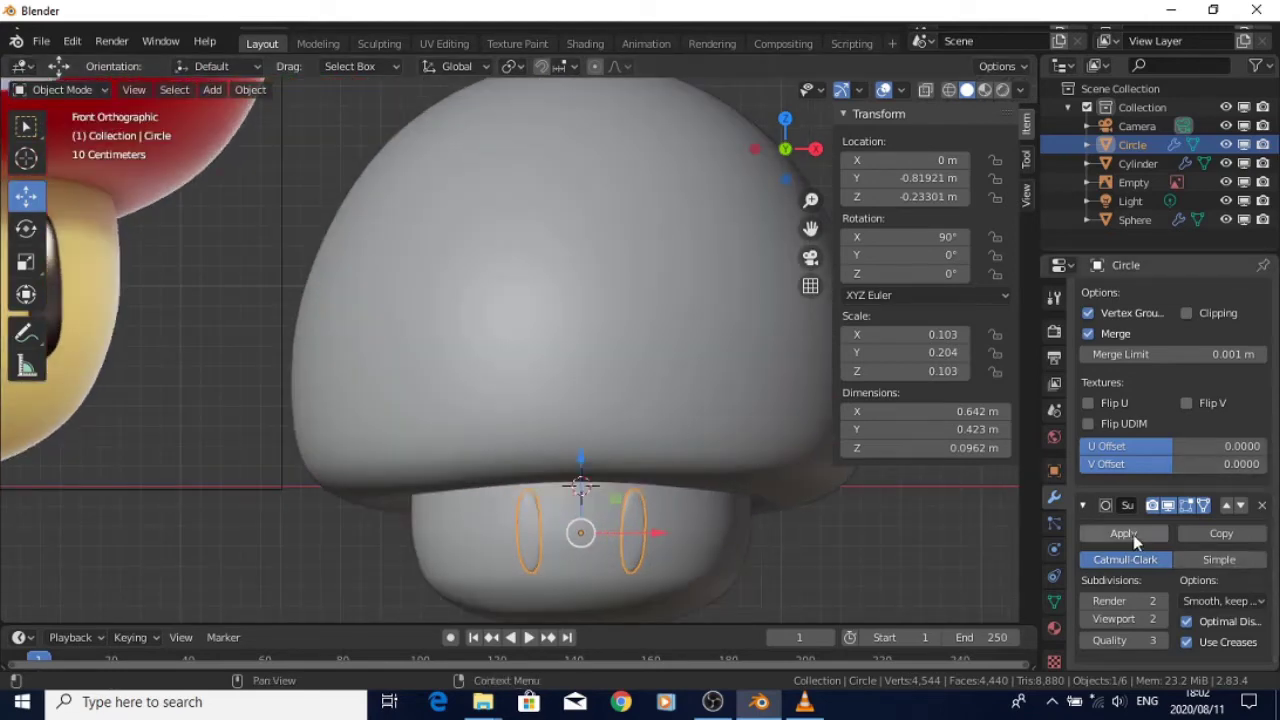
scroll(1145, 380, "up", 2)
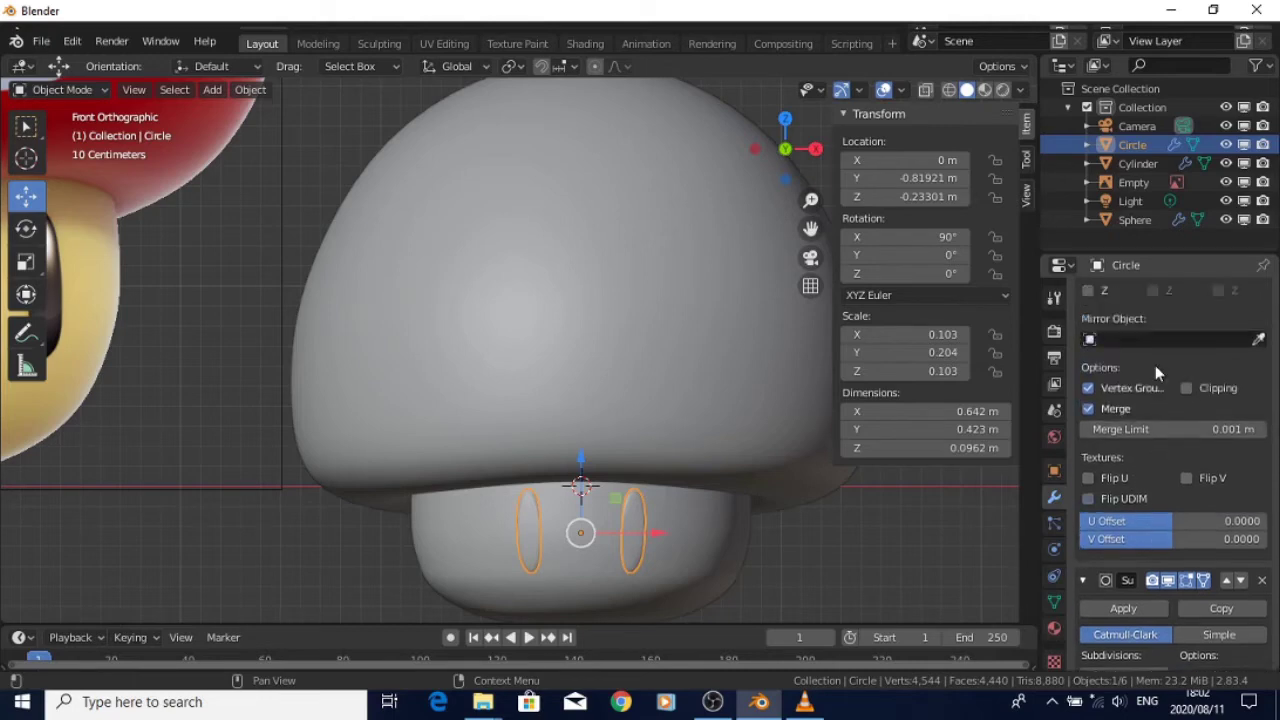
scroll(1155, 365, "up", 4)
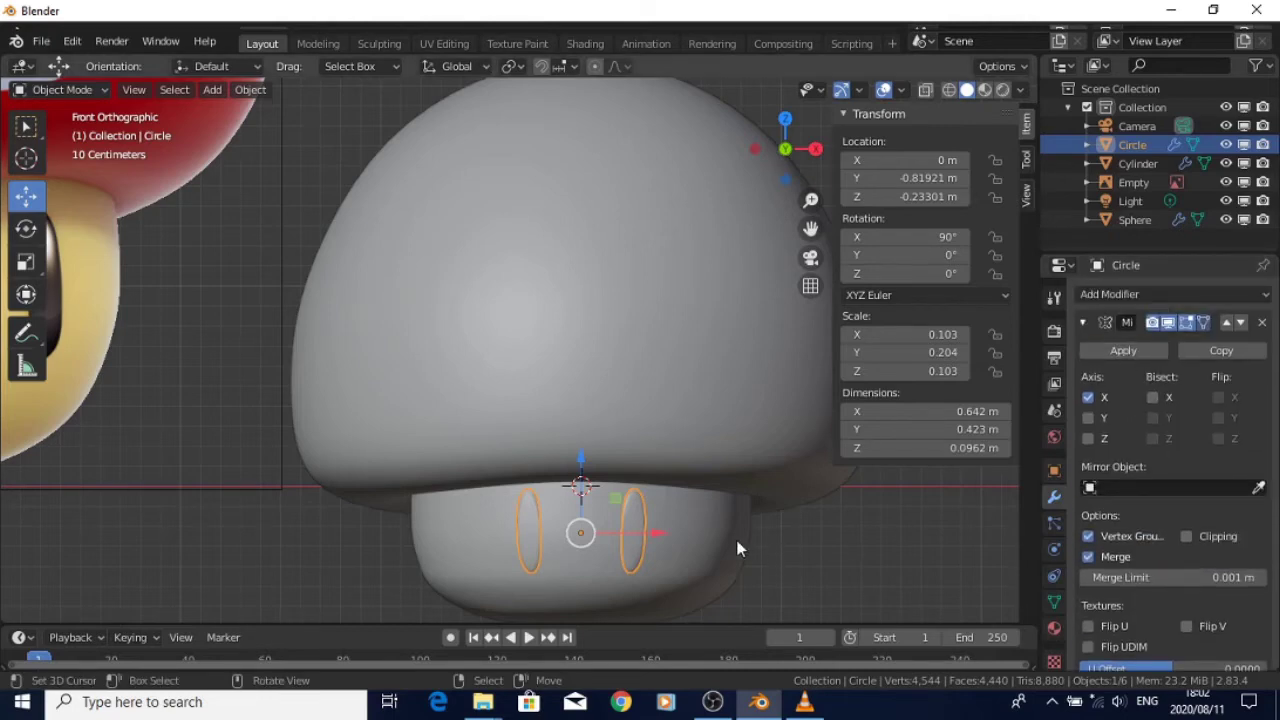
scroll(736, 541, "up", 4)
middle_click_drag(736, 541, 646, 300, "shift")
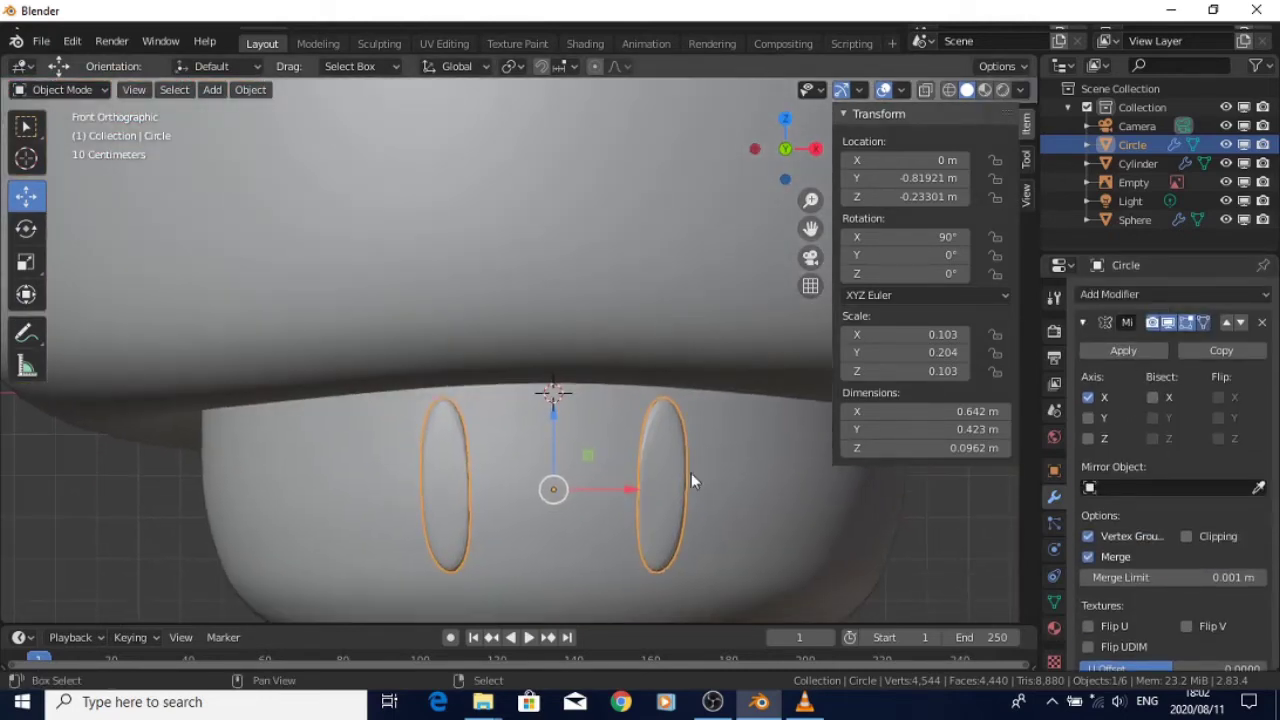
middle_click_drag(691, 474, 678, 361, "shift")
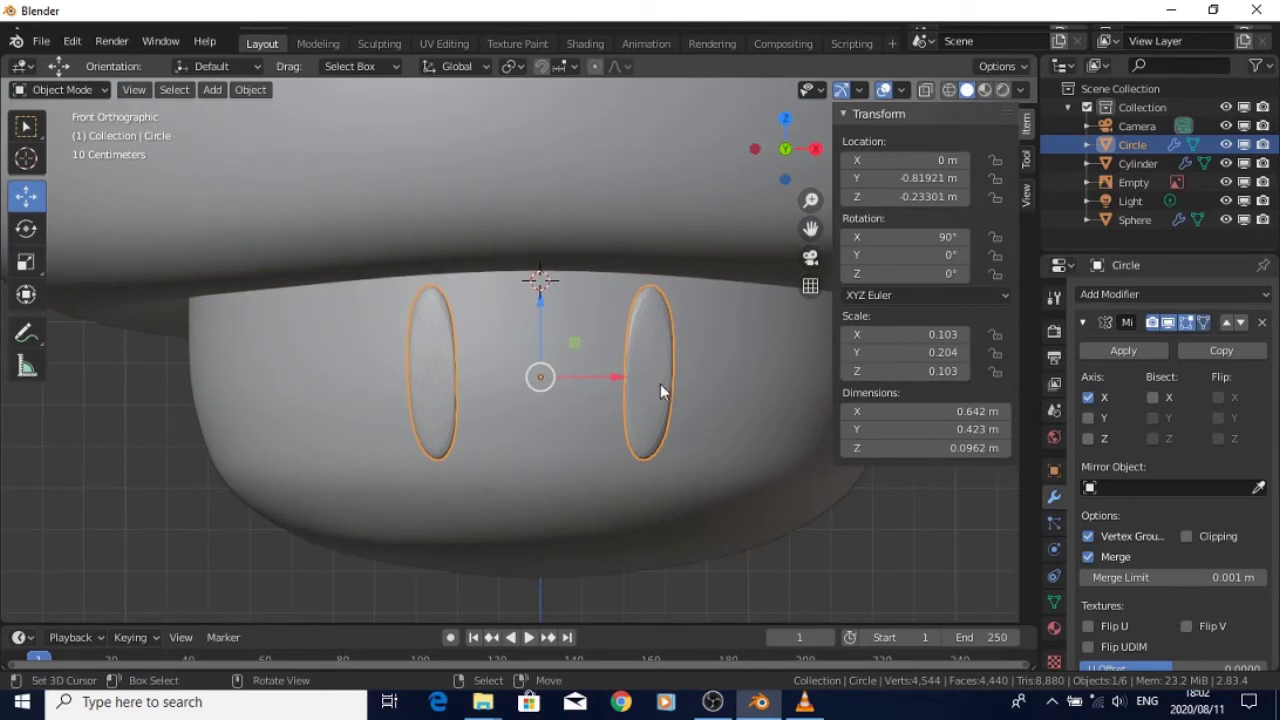
In Edit Mode, select the eye's centre vertex and its two mid-height side vertices and move them about -0.013 m along Y
key("Tab")
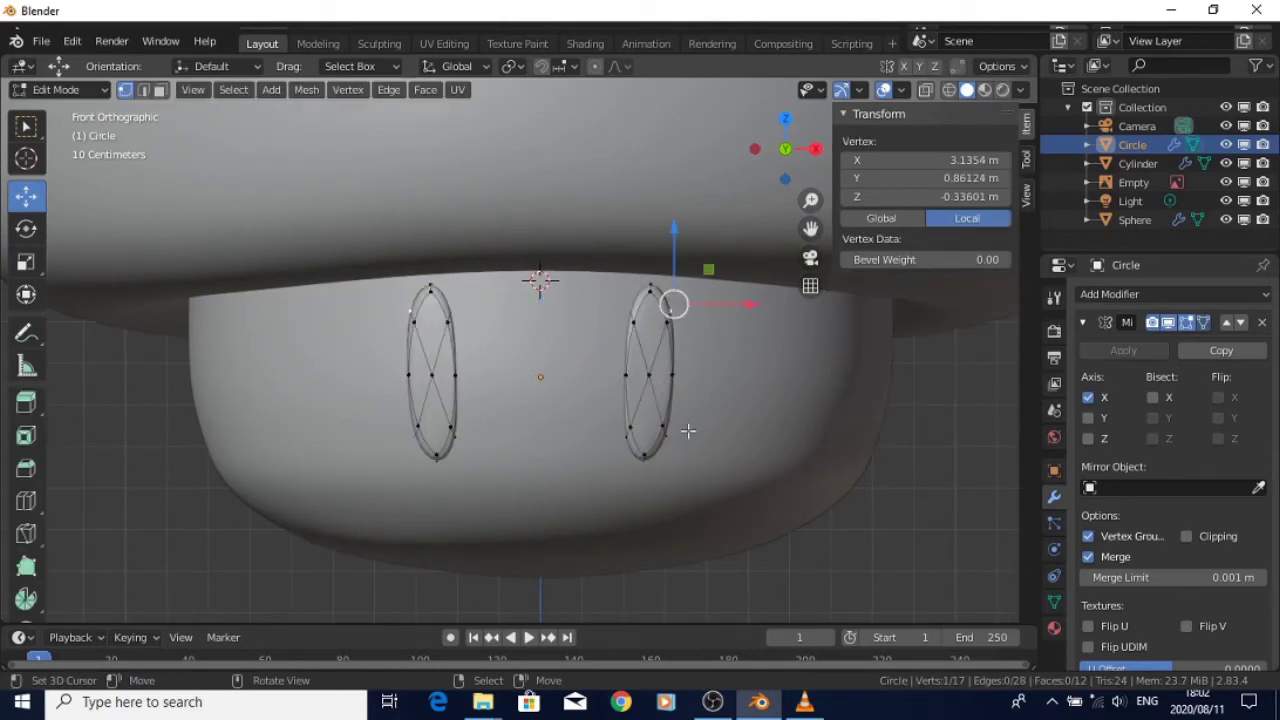
scroll(688, 432, "up", 3)
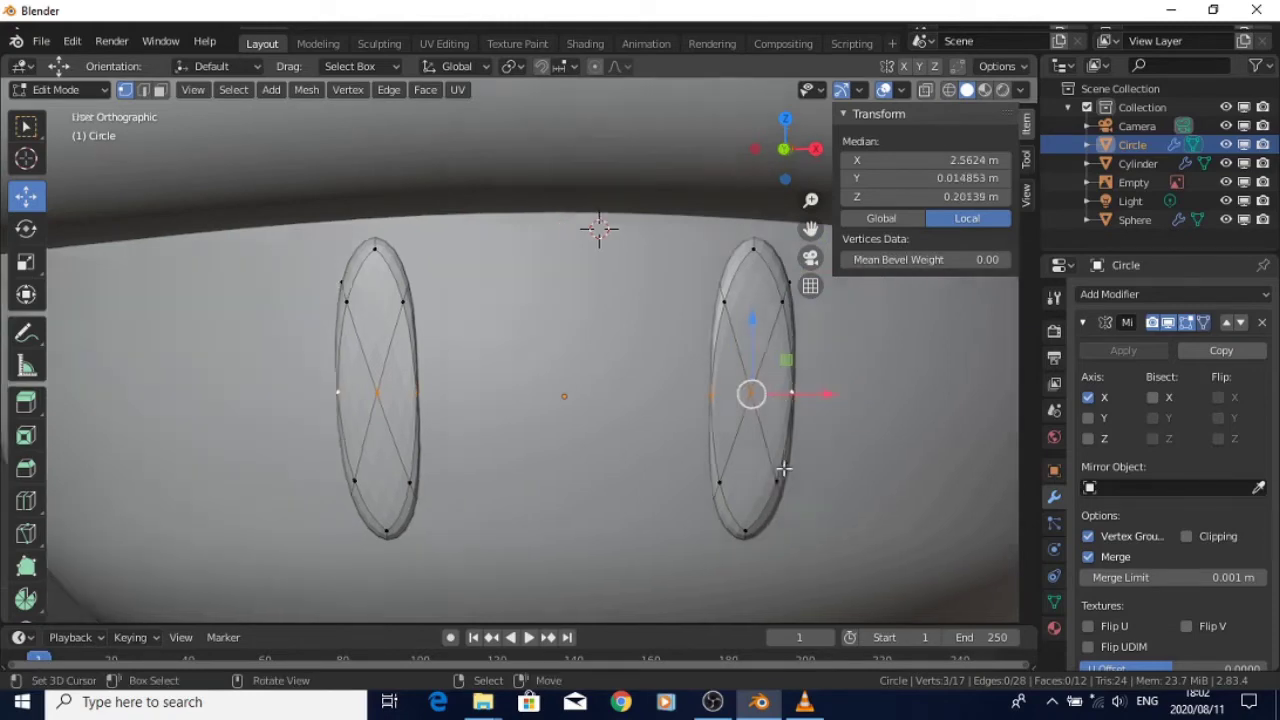
key("KP_3")
left_click_drag(705, 398, 701, 395)
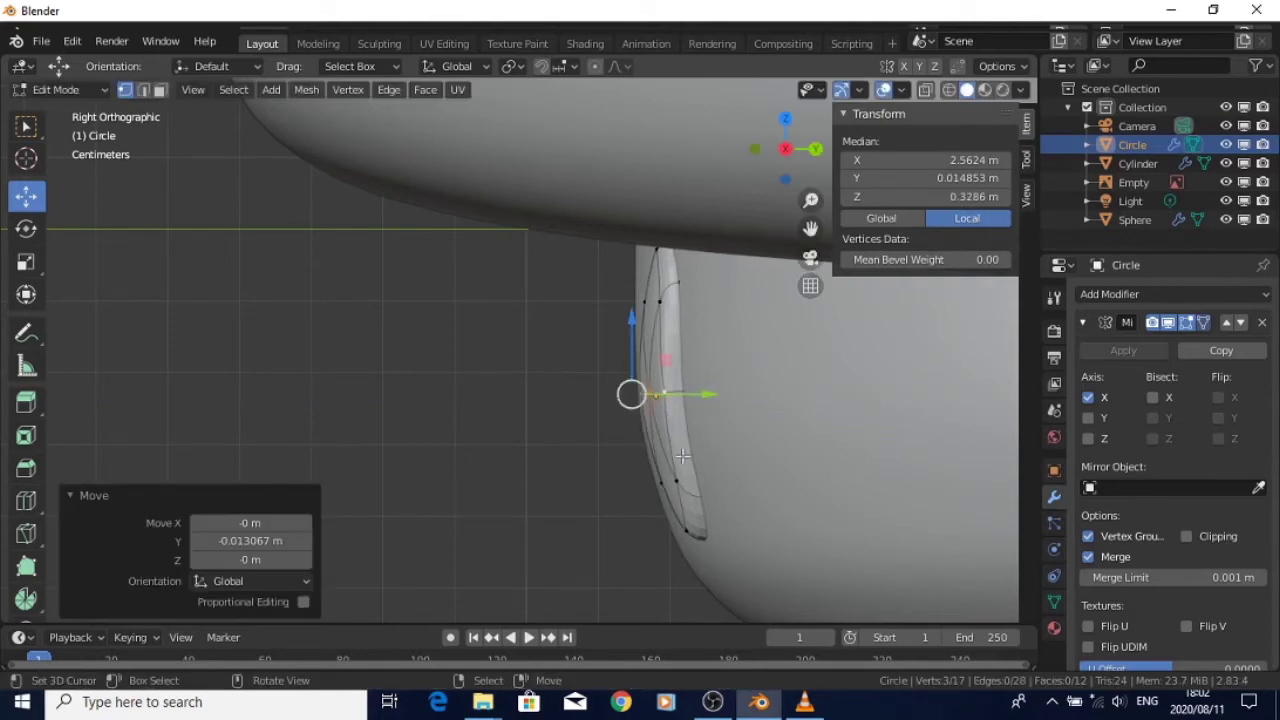
Deselect the centre vertex and scale the eye's two front mid-height side vertices by 0.776 along X
key("KP_1")
scroll(791, 448, "down", 2)
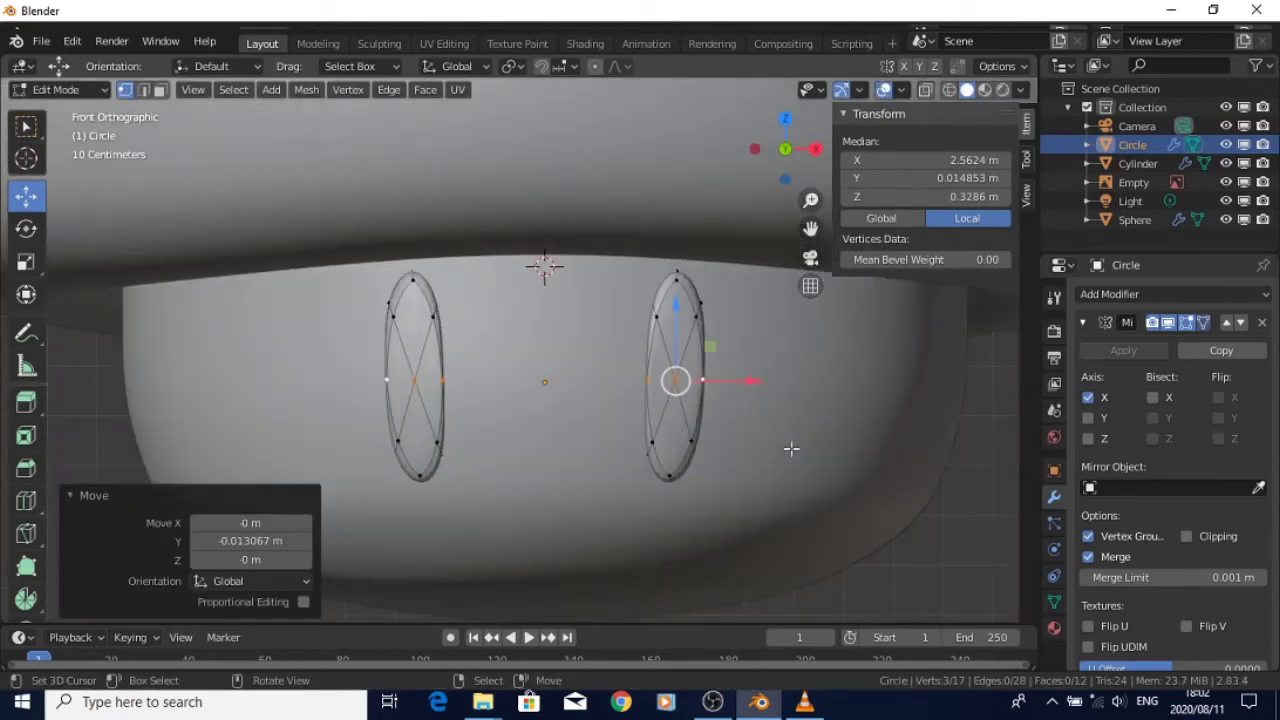
left_click(651, 381)
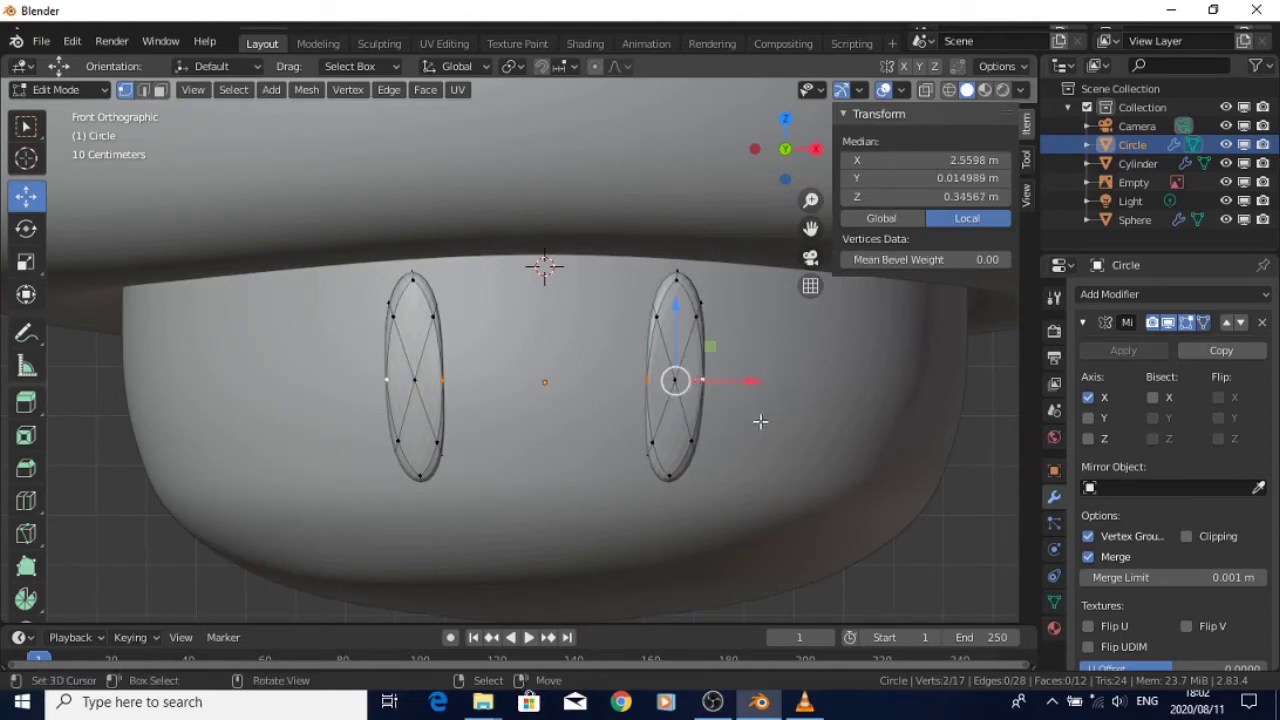
key("s")
key("x")
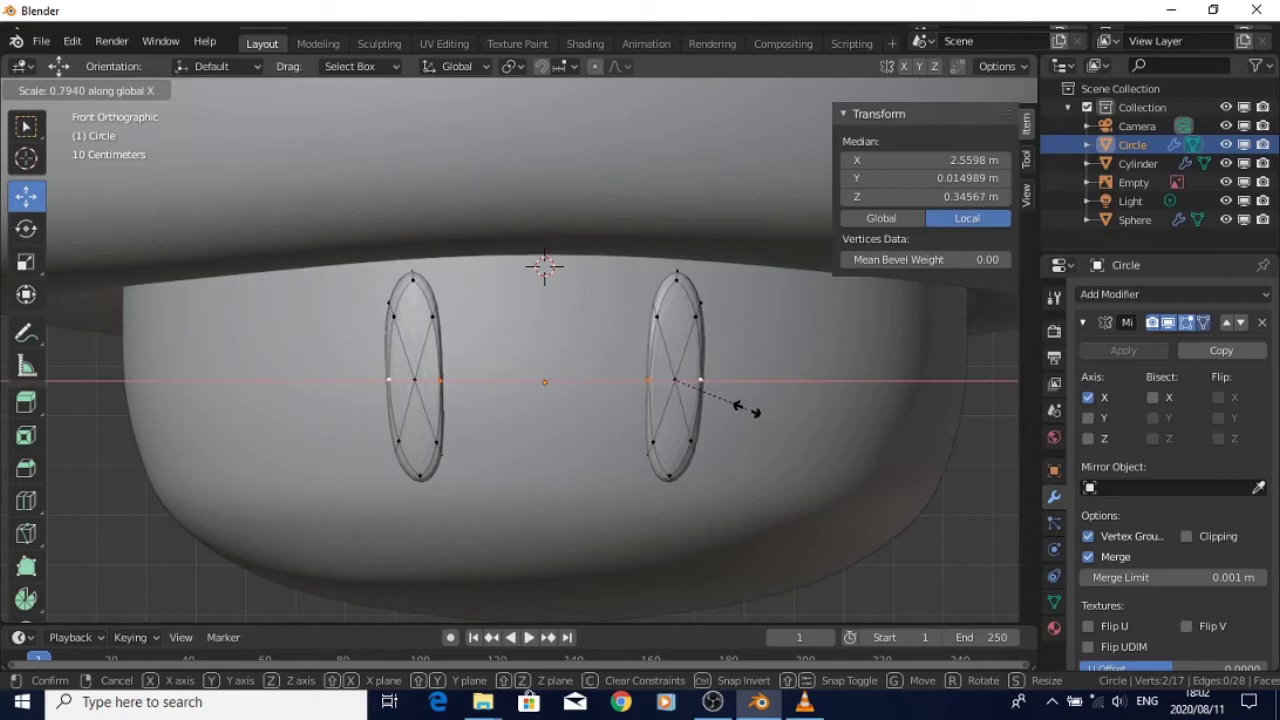
left_click(745, 410)
Select the eye's two mid-height rear rim vertices and scale them by 1.222 along X
scroll(719, 405, "up", 3)
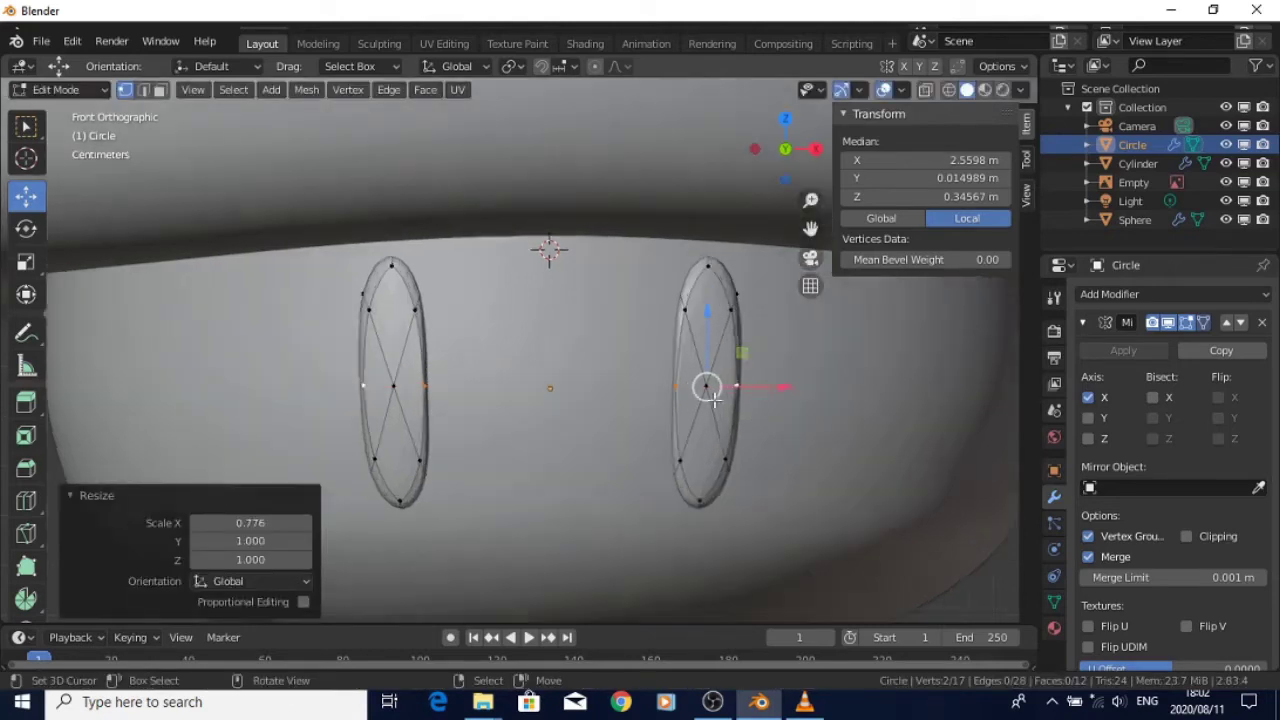
left_click(738, 399)
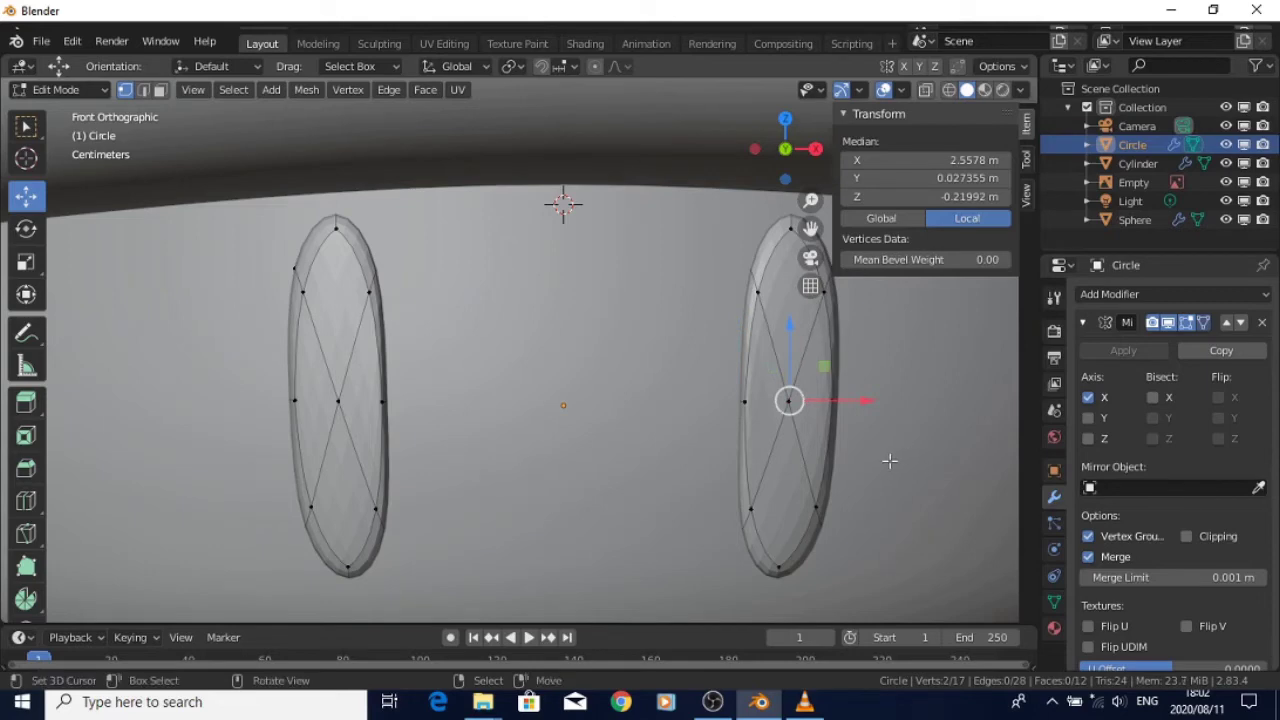
key("s")
key("x")
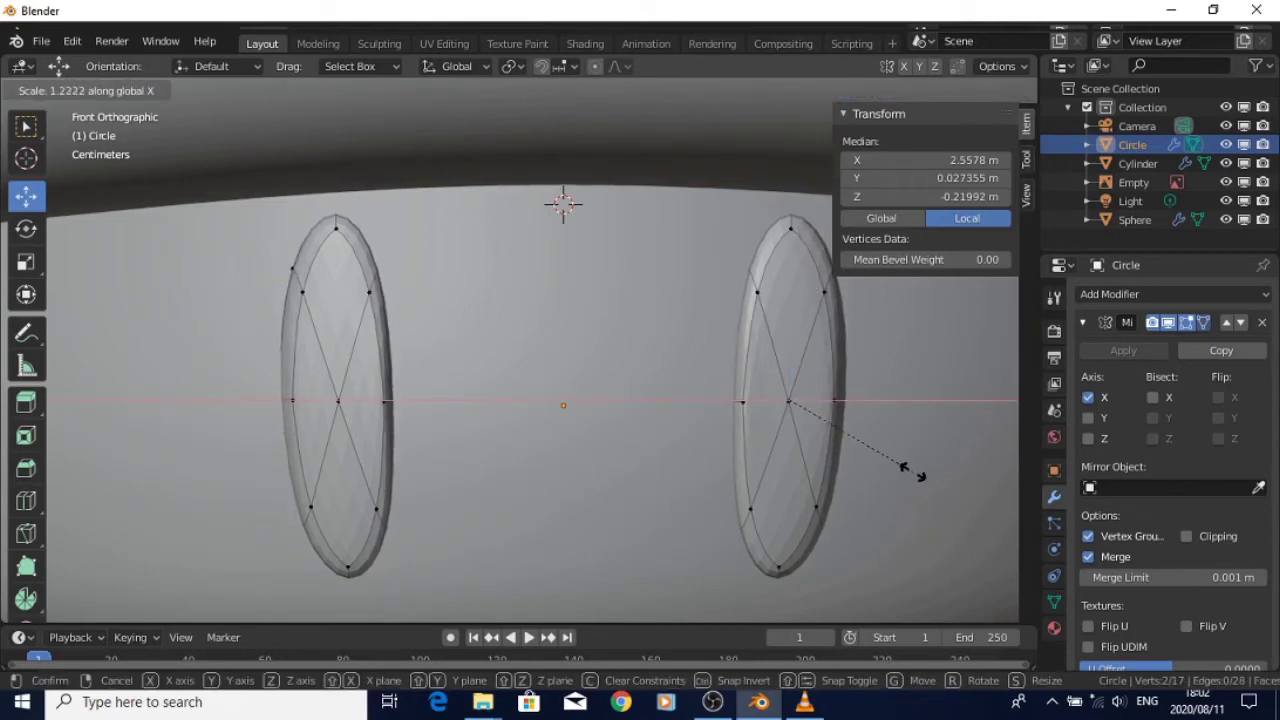
left_click(905, 470)
Move the two mid-height rear rim vertices about 0.007 m along Y, toward the stem
scroll(835, 477, "down", 3)
middle_click_drag(814, 437, 562, 444)
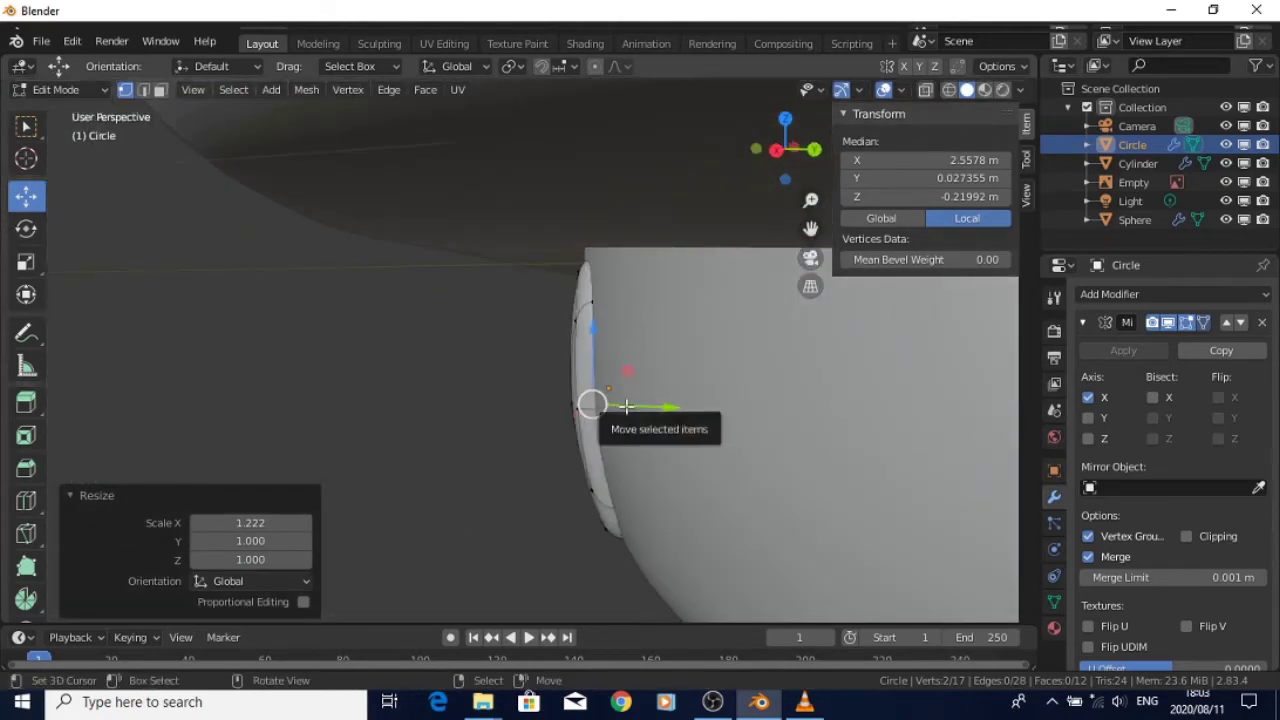
left_click_drag(626, 409, 571, 443)
scroll(545, 445, "down", 3)
middle_click_drag(538, 445, 817, 428)
key("KP_1")
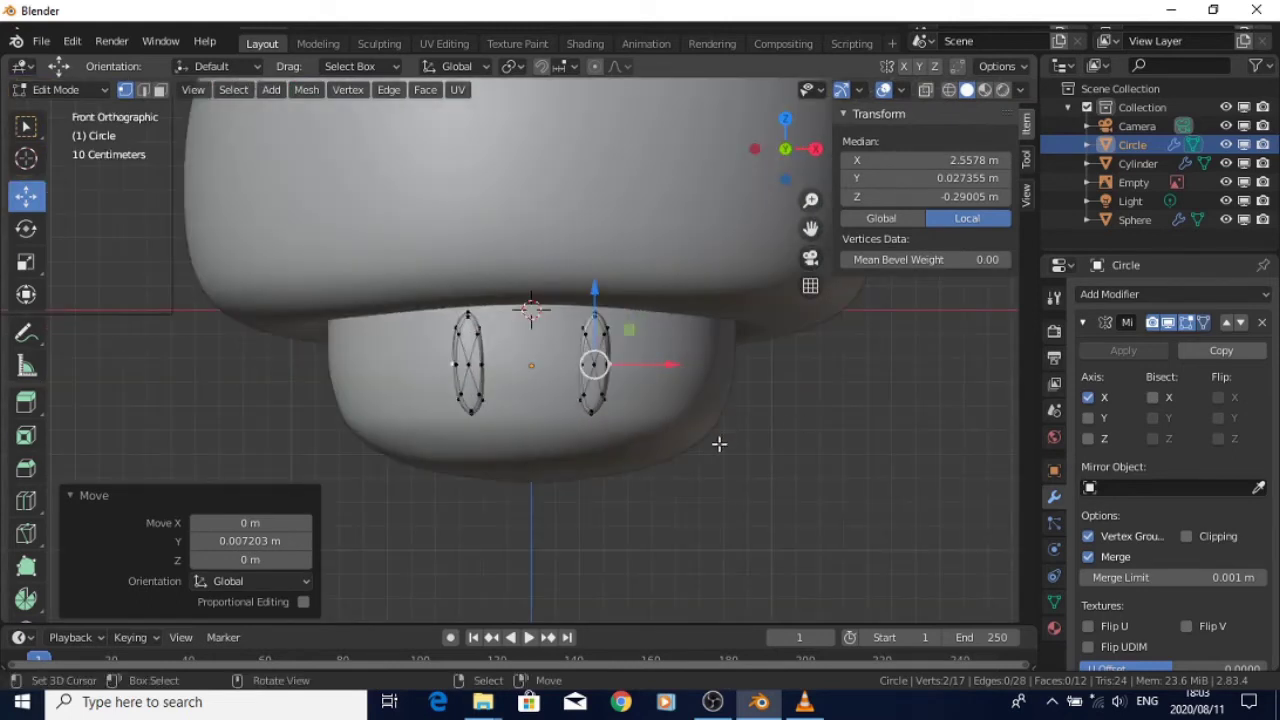
Deselect everything, return to Object Mode and apply Shade Smooth to the eyes
key("alt+a")
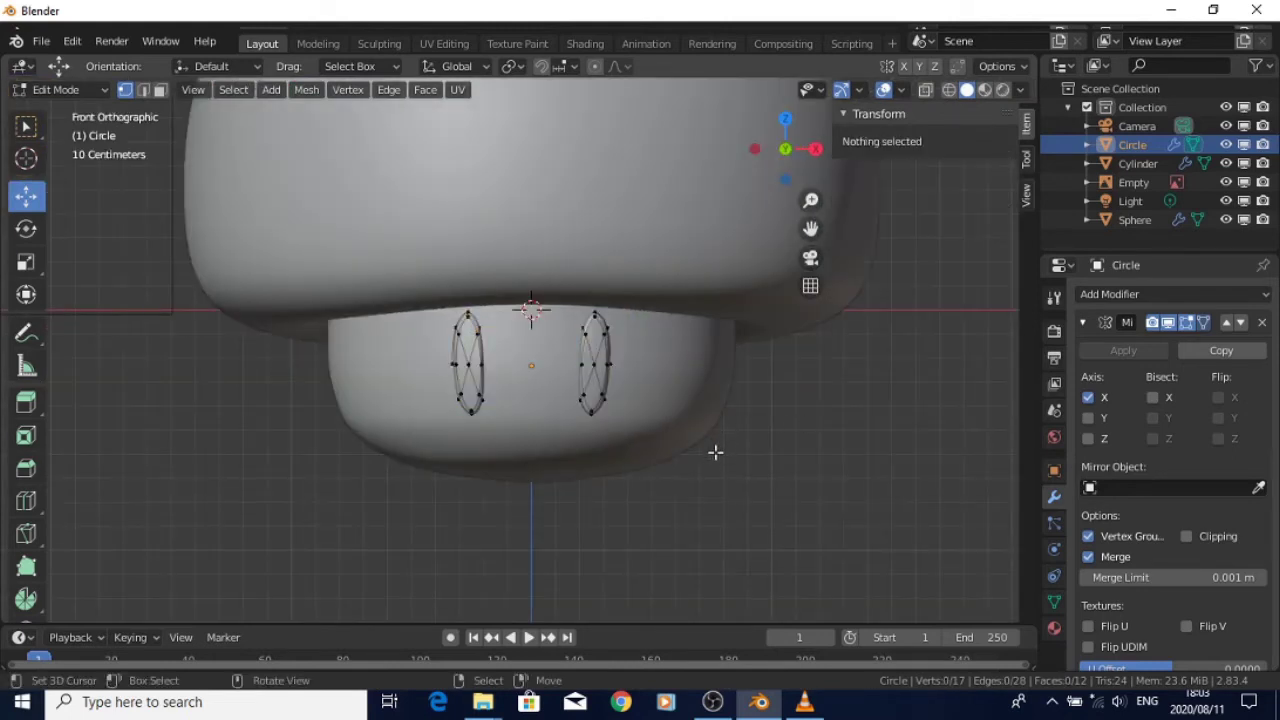
scroll(655, 484, "up", 1)
key("Tab")
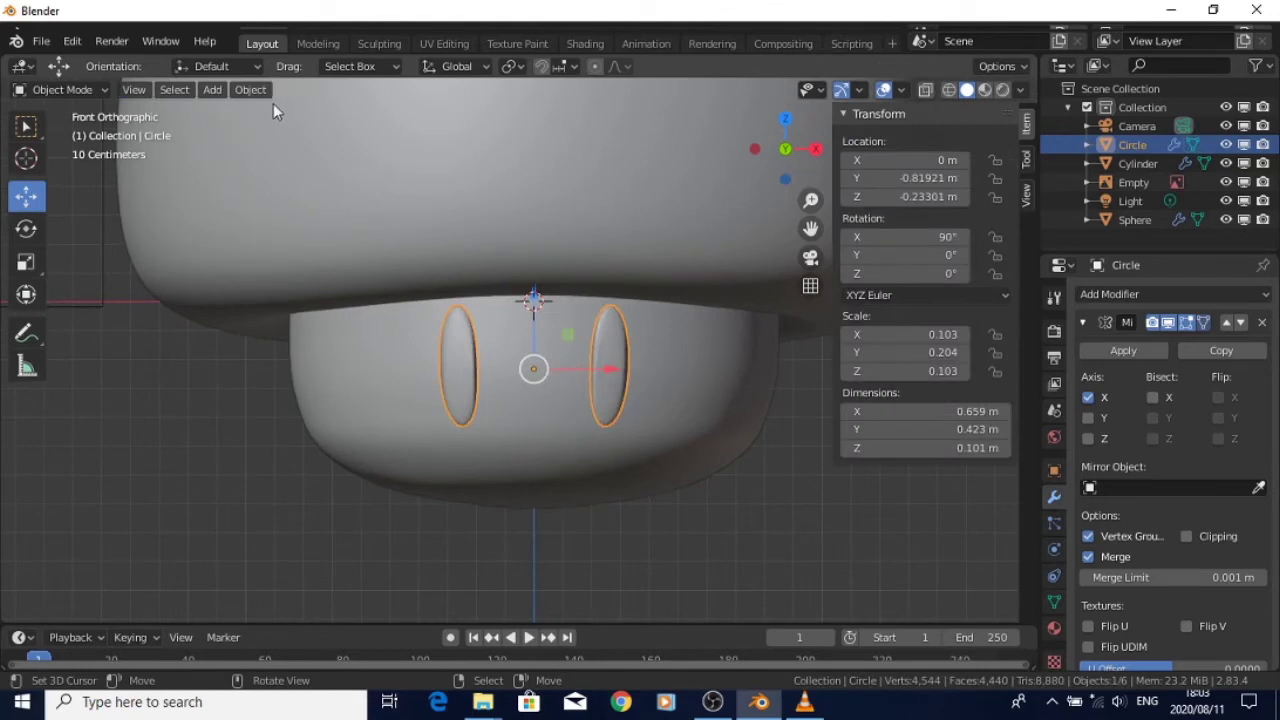
left_click(250, 89)
left_click(334, 465)
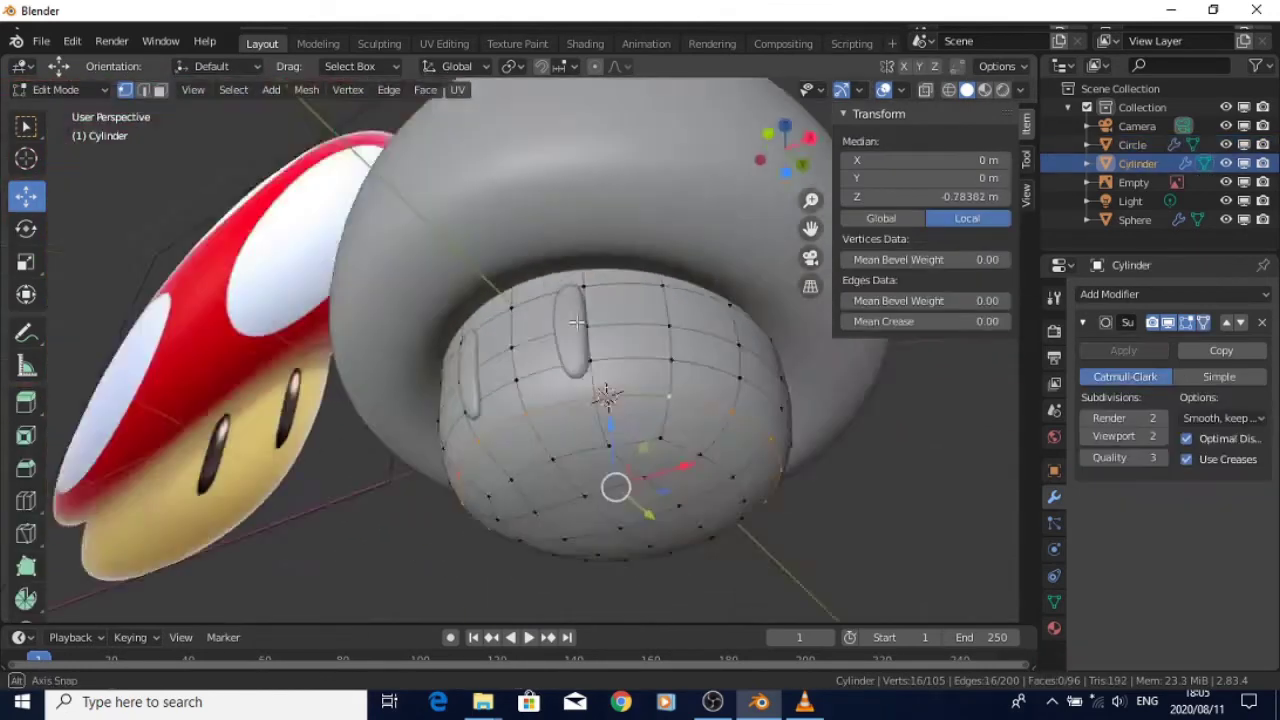
Turn on X-ray and add further vertices near the stem's underside to the selected lower edge ring
middle_click_drag(560, 260, 326, 297)
left_click(575, 237, "shift")
key("alt+z")
left_click(326, 297, "shift")
key("KP_1")
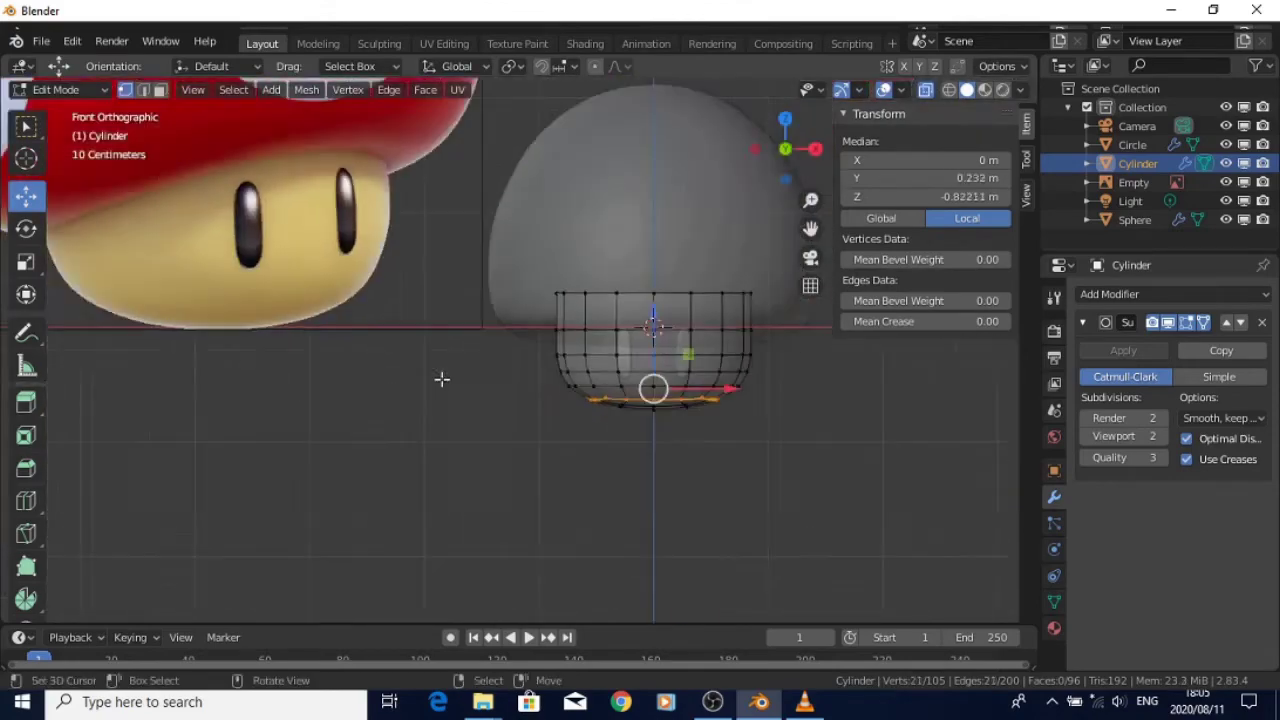
Open the cap in Edit Mode and select its top edge ring plus a vertical edge run down to the rim
key("Tab")
left_click(654, 262)
key("Tab")
middle_click_drag(634, 208, 700, 350)
scroll(690, 400, "up", 6)
left_click(640, 517, "alt")
scroll(640, 517, "down", 4)
middle_click_drag(640, 517, 570, 430)
left_click(557, 497, "alt")
left_click(478, 385, "alt+shift")
left_click(451, 346, "shift")
middle_click_drag(530, 490, 545, 448)
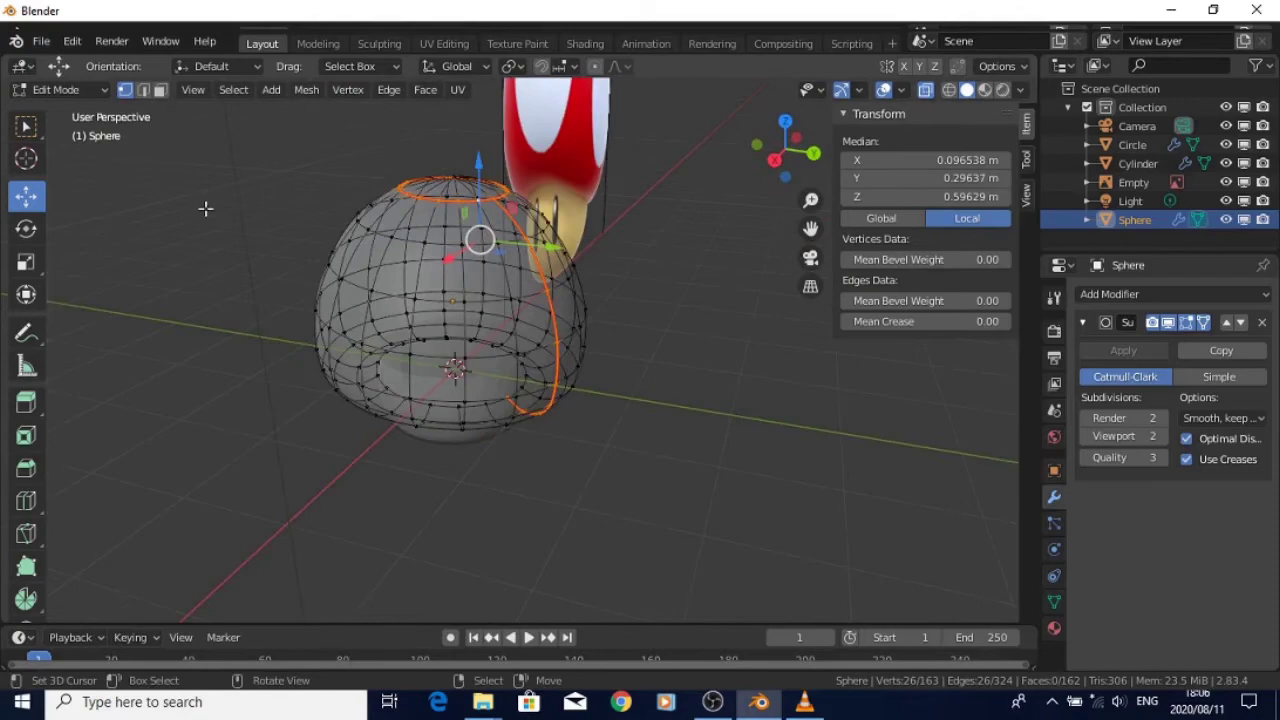
Turn off X-ray, reselect the cap's top ring with the centred rear vertical edges, and mark them as a seam
key("KP_1")
middle_click_drag(690, 275, 474, 423)
left_click(429, 283, "alt+shift")
left_click(440, 298, "alt+shift")
key("alt+z")
right_click(403, 313, "alt")
right_click(425, 200, "alt+shift")
right_click(470, 437, "shift")
key("ctrl+e")
left_click(476, 425)
key("KP_1")
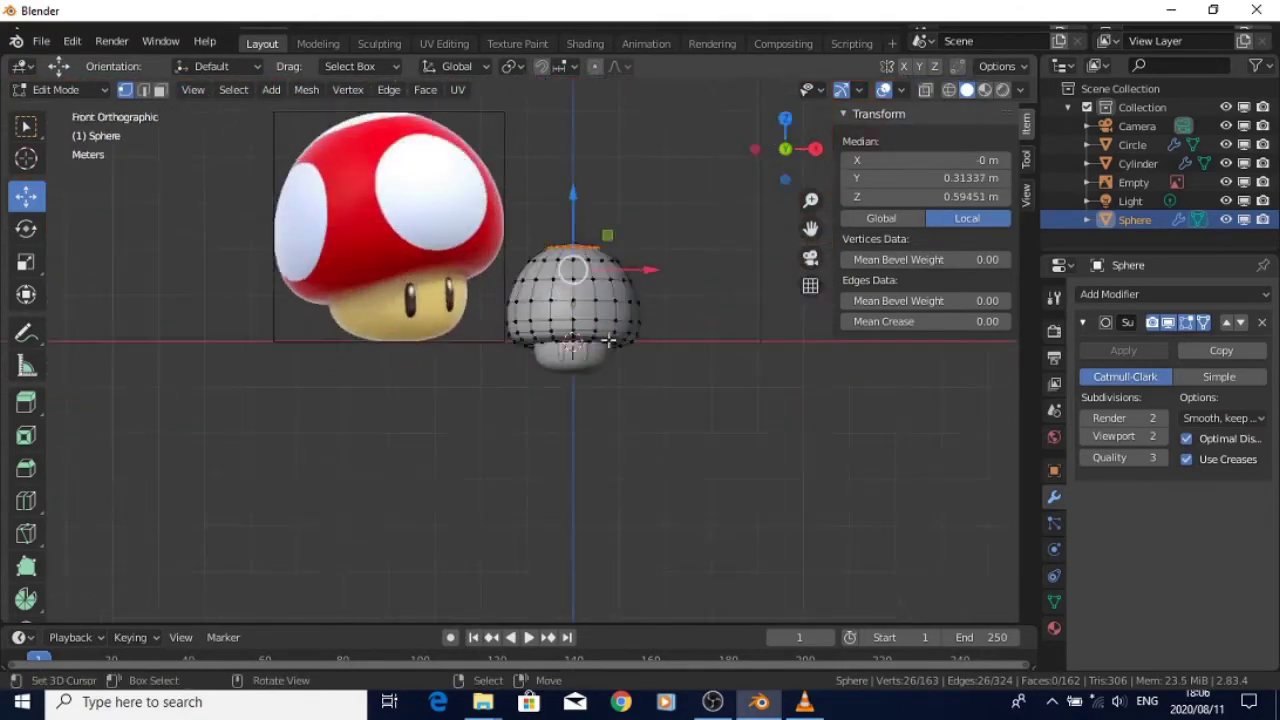
Select the whole cap mesh and unwrap it
key("a")
key("u")
left_click(598, 343)
scroll(591, 400, "up", 5)
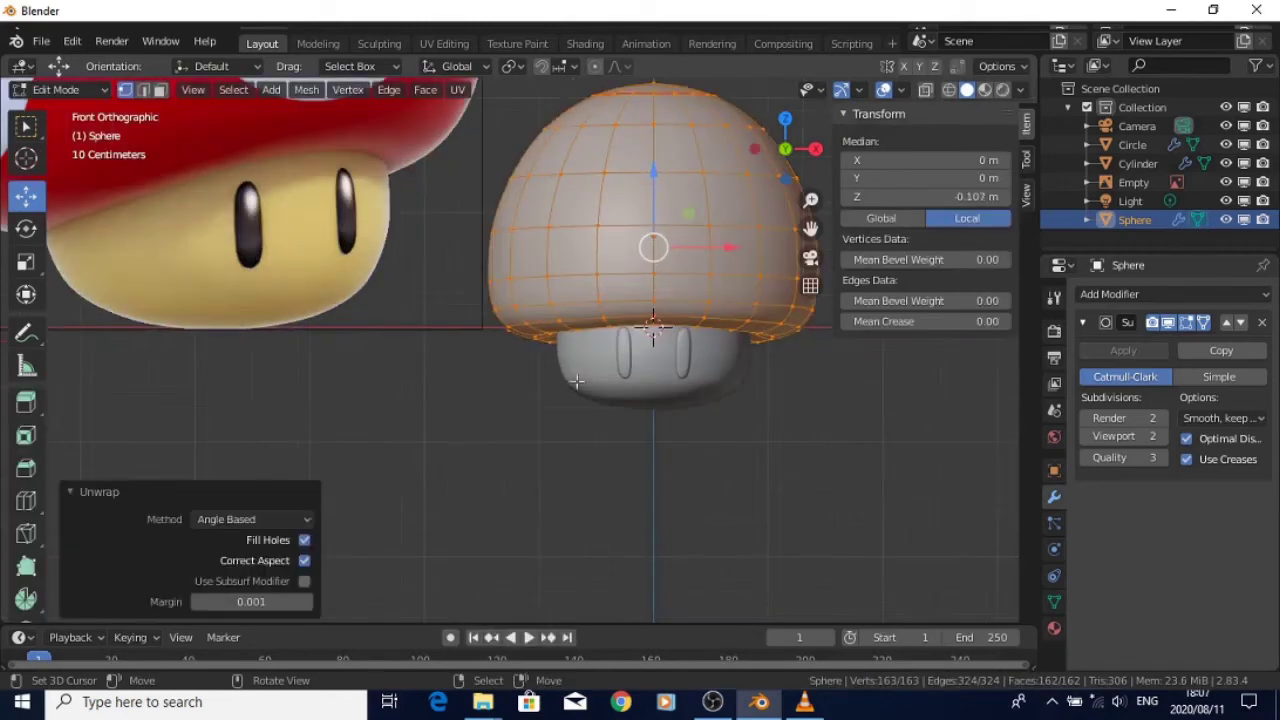
Return to Object Mode, lower the mushroom reference image and move it farther from the cap, and scale it by 0.602
scroll(668, 290, "down", 4)
left_click(371, 240)
key("Tab")
right_click(391, 241)
left_click_drag(363, 140, 363, 226)
left_click_drag(420, 288, 381, 290)
key("s")
left_click(362, 290)
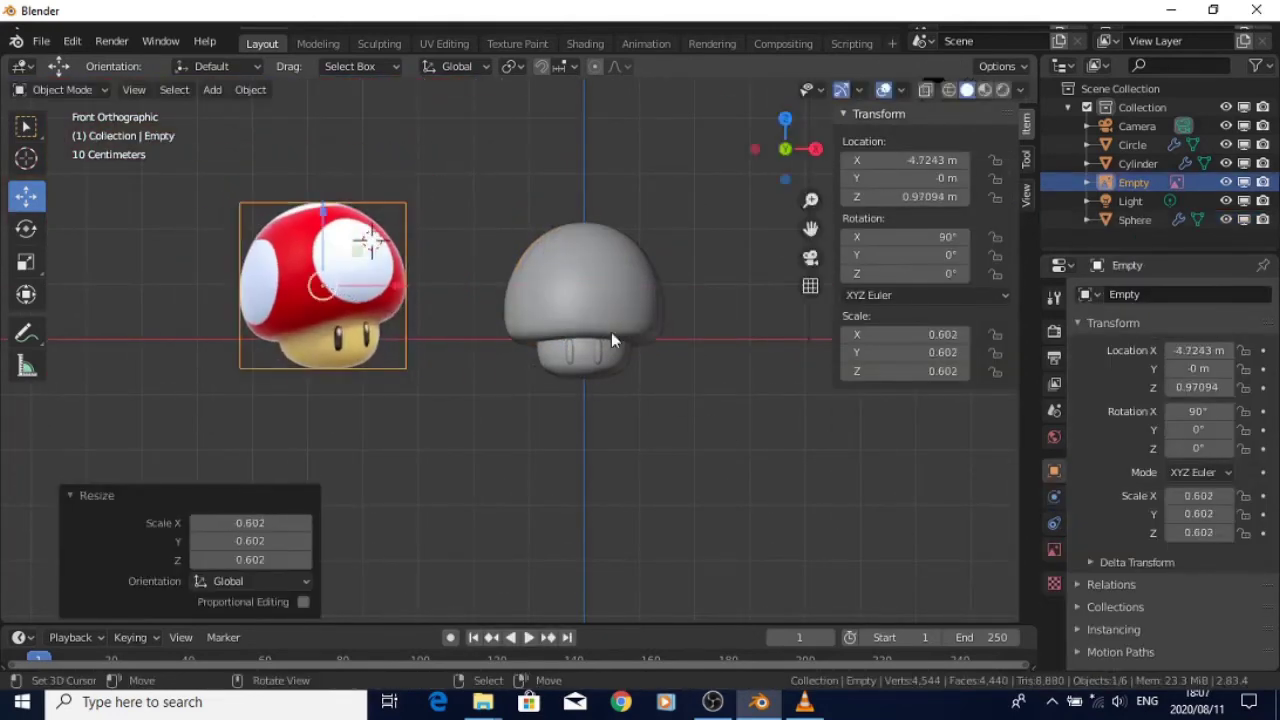
In the cap's Edit Mode, raise a lower horizontal edge loop slightly and scale it, finishing with the whole mesh selected
right_click(613, 328)
key("Tab")
key("alt+a")
right_click(636, 318, "alt")
left_click_drag(584, 245, 584, 238)
key("s")
left_click(771, 434)
key("a")
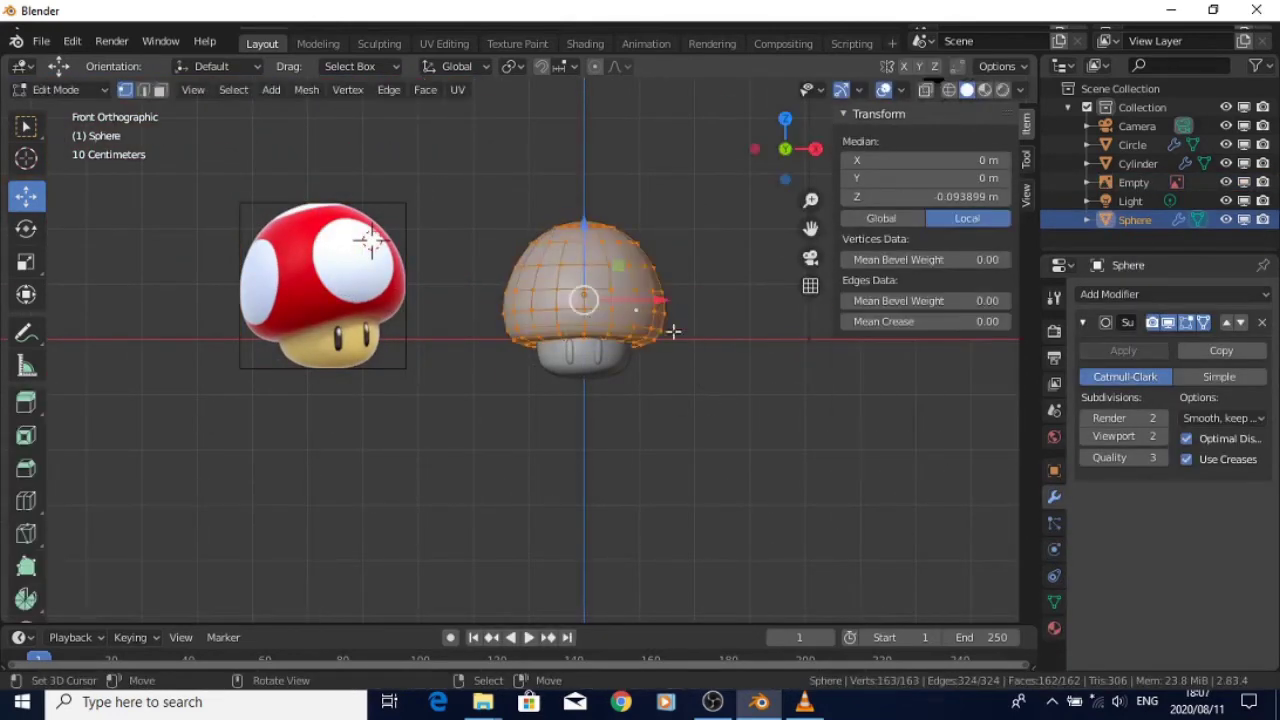
Select the horizontal edge loop just above the cap's rim and scale it by 1.012
scroll(628, 320, "up", 4)
right_click(604, 354, "alt")
key("s")
left_click(731, 411)
scroll(682, 366, "down", 3)
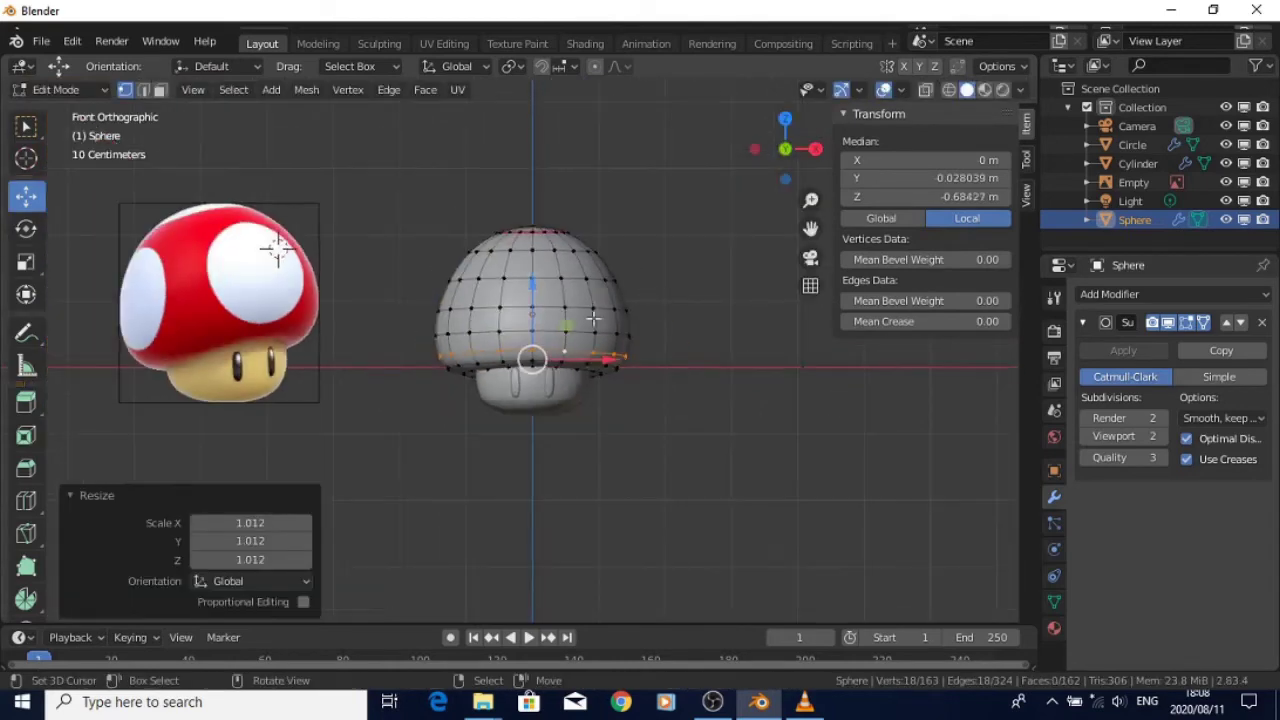
In Object Mode, move the reference image over the modelled mushroom and scale it by 0.939 to match its size
key("Tab")
left_click(248, 290)
key("g")
left_click(556, 303)
key("s")
left_click(806, 474)
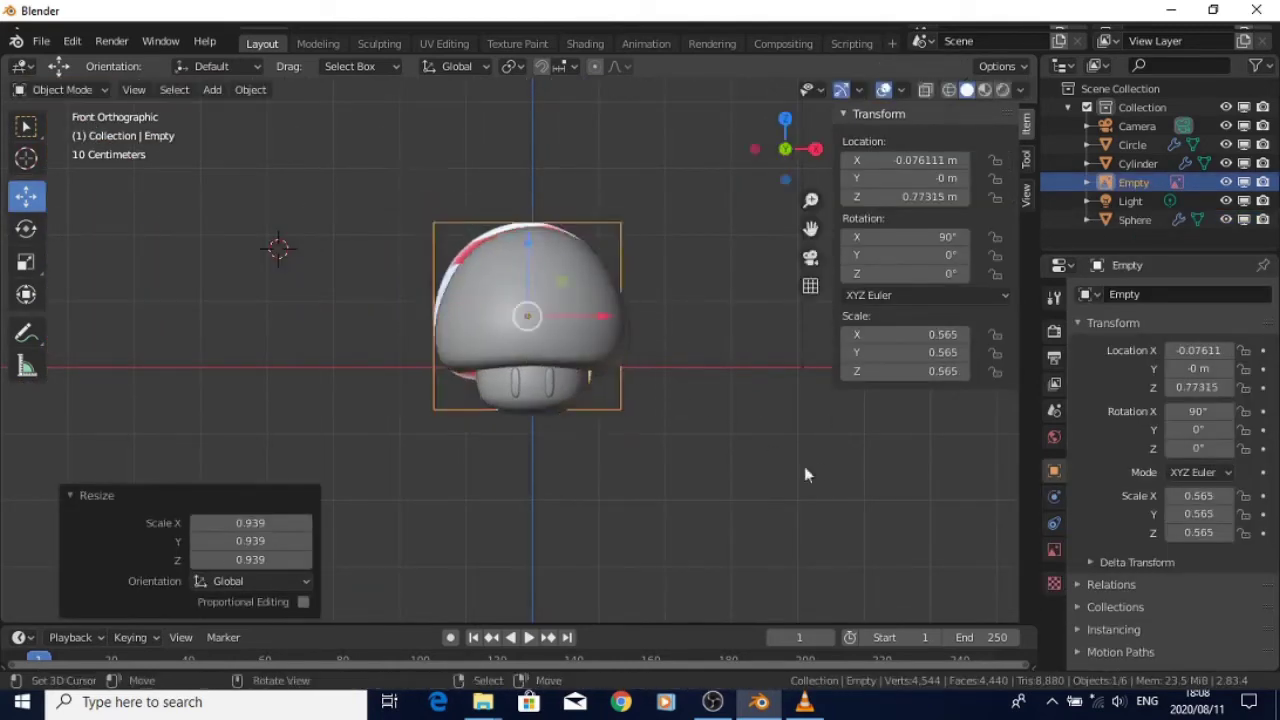
Move the reference image 1.6277 m along Y, compare it through X-ray, and move it beside the modelled mushroom
middle_click_drag(804, 468, 630, 500)
left_click_drag(560, 328, 673, 341)
key("KP_1")
key("alt+z")
scroll(505, 397, "up", 3)
key("g")
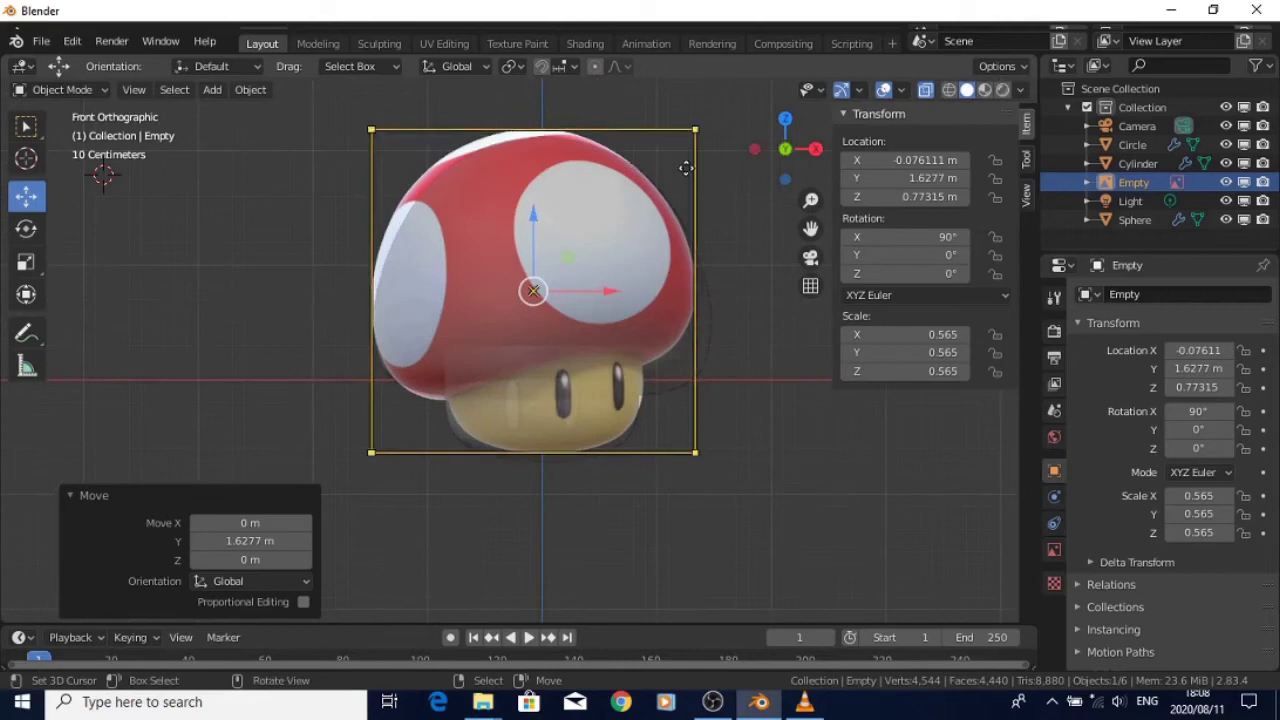
left_click(449, 311)
Scale the cap's mid-height horizontal edge loop in Edit Mode and return to Object Mode
left_click(490, 330)
key("Tab")
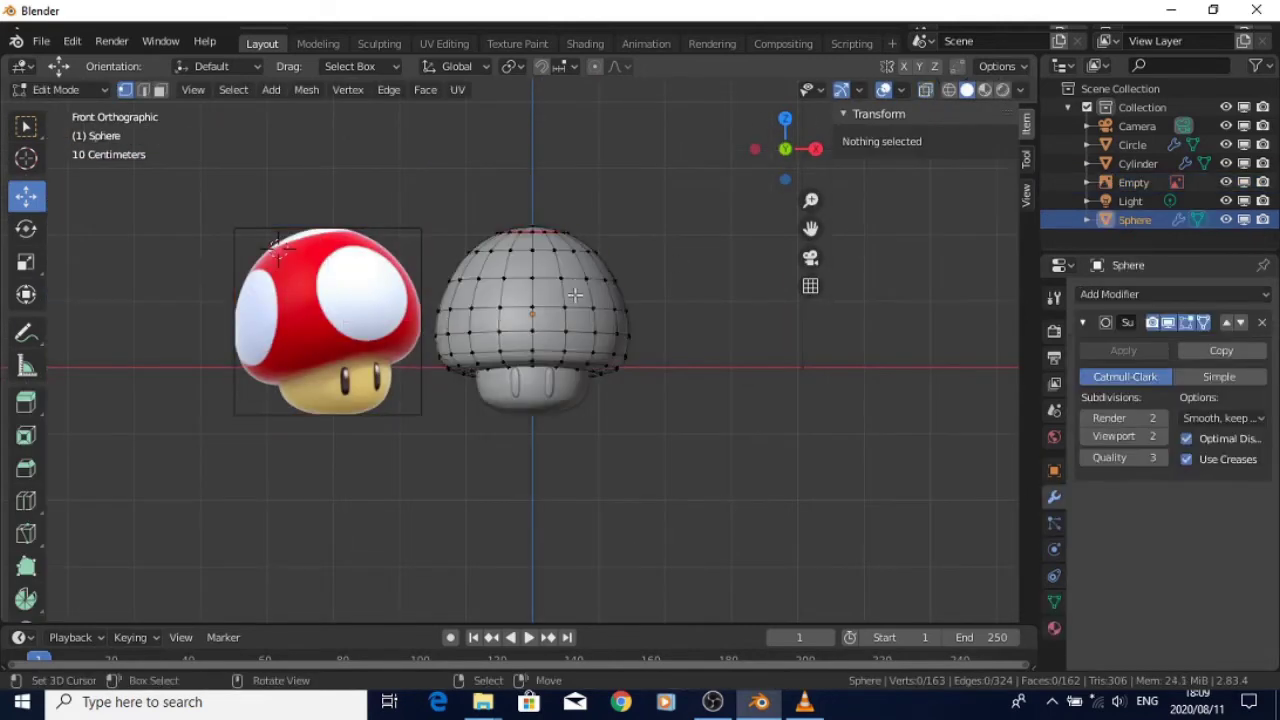
left_click(574, 282, "alt")
key("s")
left_click(728, 384)
key("Tab")
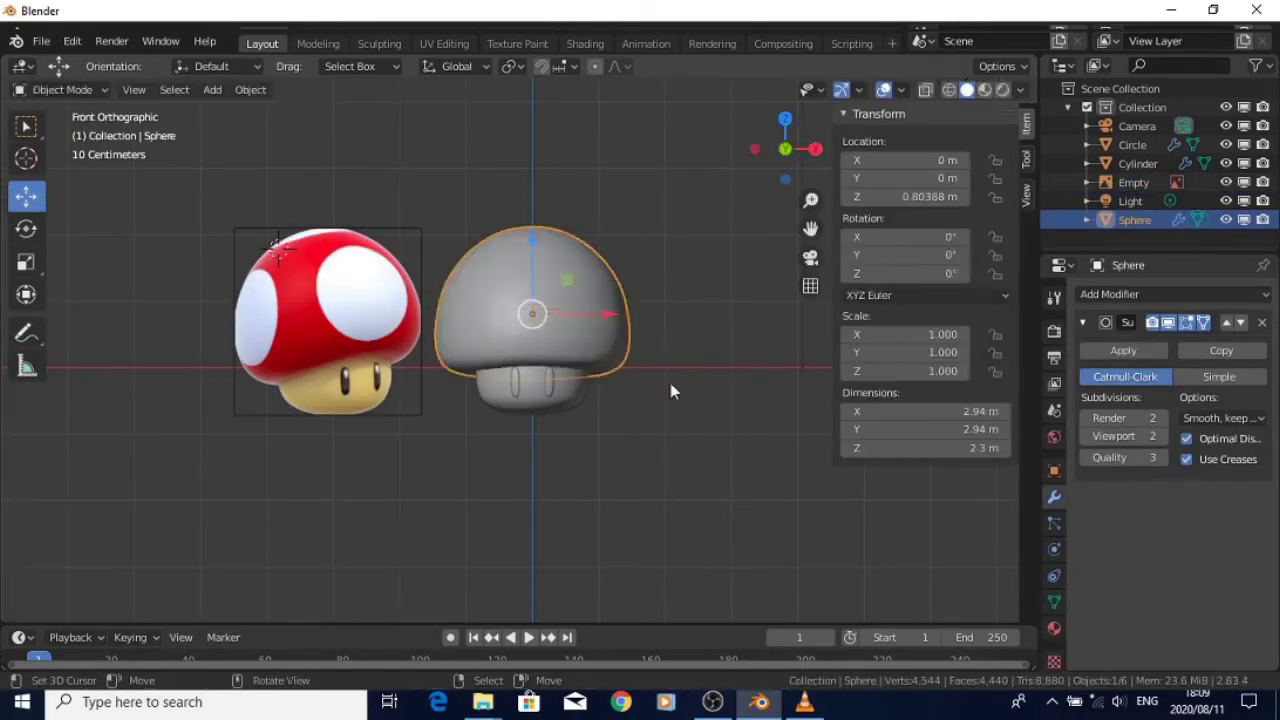
Reopen the cap in Edit Mode, select the entire mesh and unwrap it again
key("Tab")
middle_click_drag(671, 389, 597, 420)
key("KP_1")
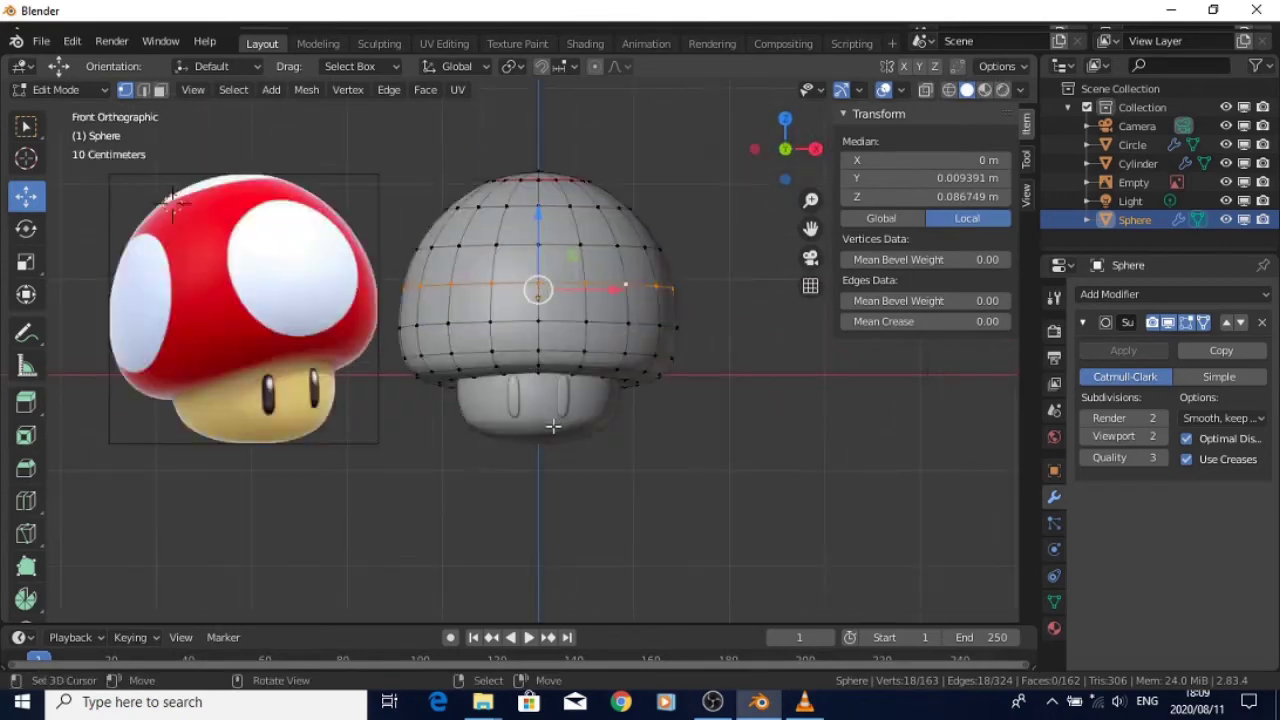
left_click(713, 702)
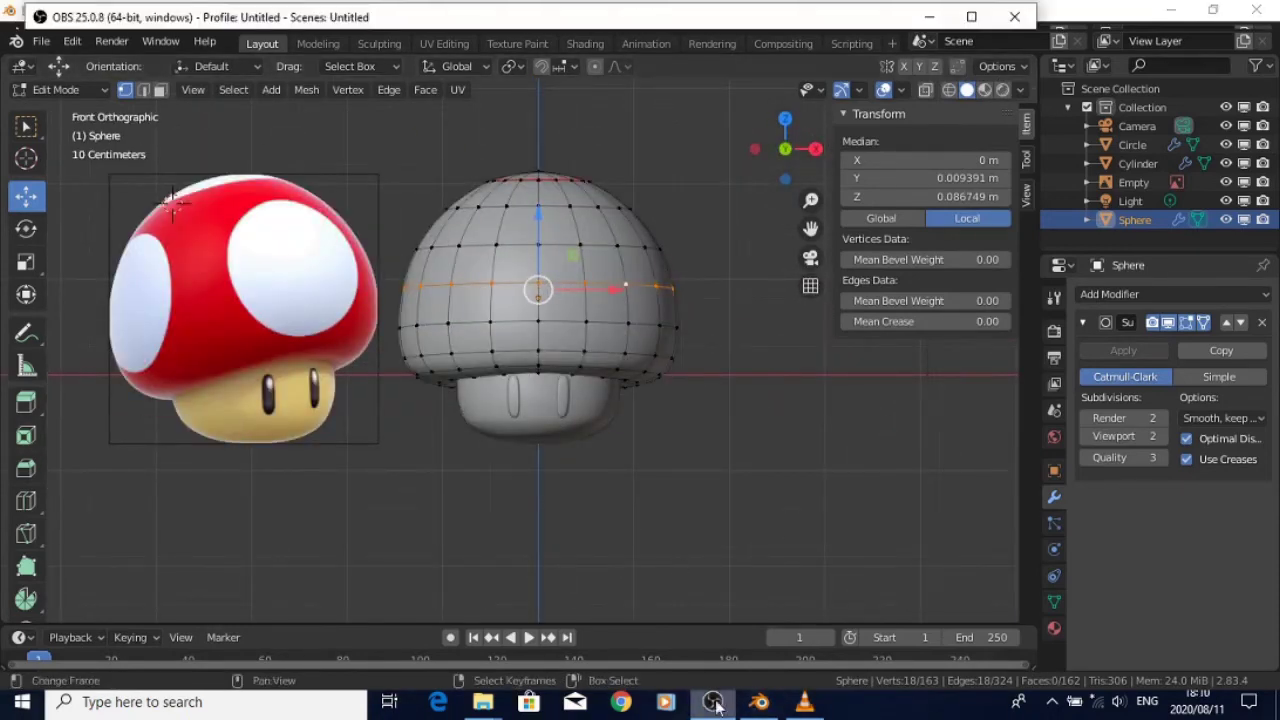
left_click(929, 17)
key("a")
key("u")
left_click(381, 395)
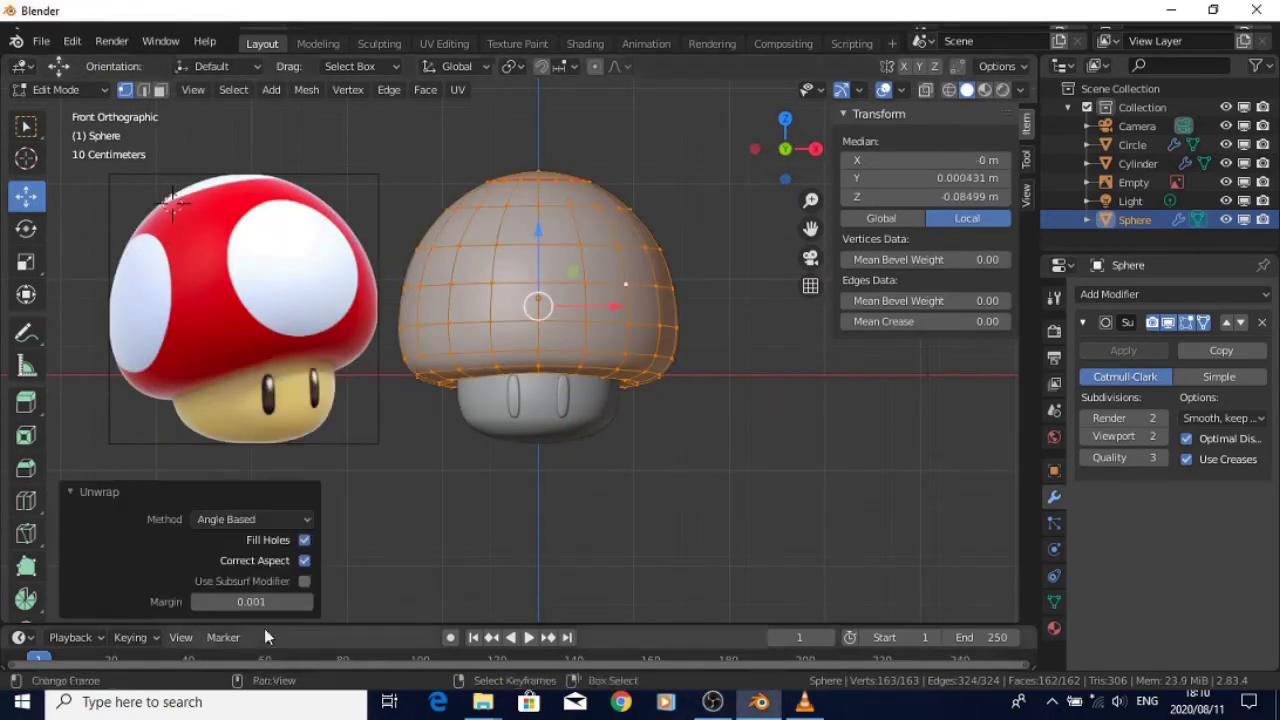
Select the entire stem mesh in Edit Mode and switch to the Shading workspace
key("Tab")
left_click(580, 415)
key("Tab")
key("a")
left_click(1054, 628)
left_click(585, 44)
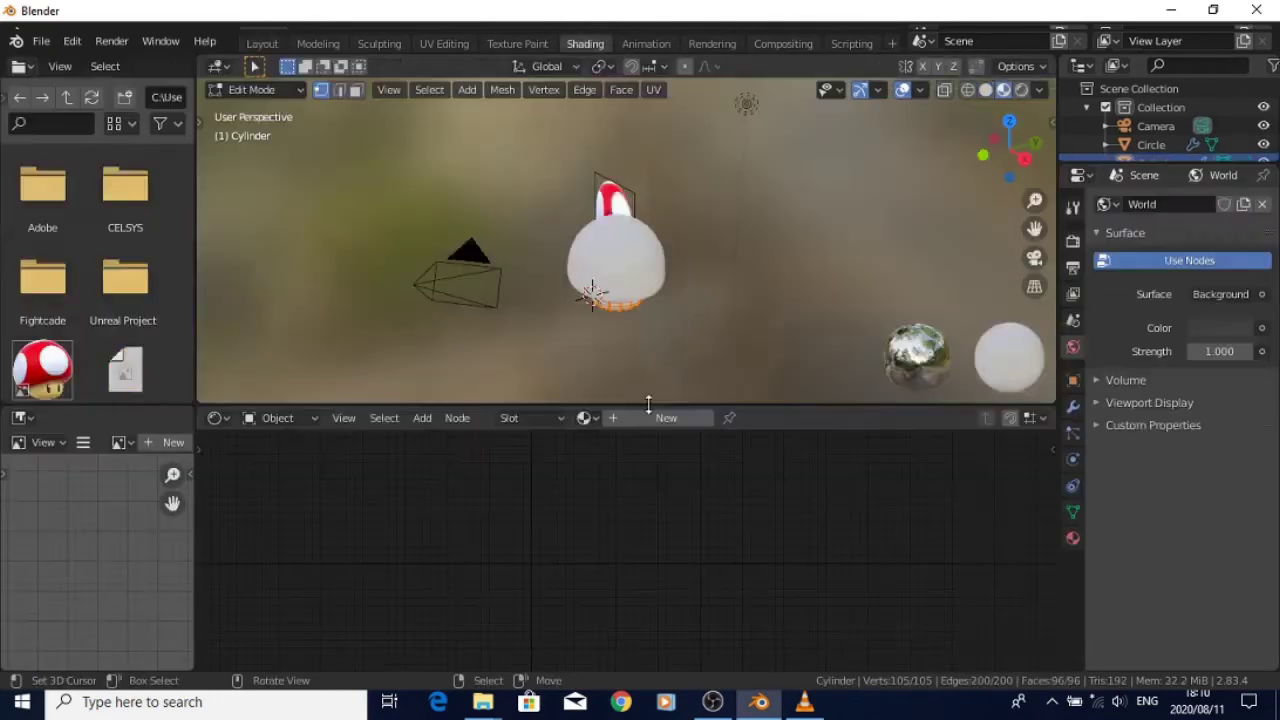
Create a new material for the stem and sample its base color from the reference image's stem
key("KP_1")
scroll(767, 315, "up", 4)
scroll(766, 314, "up", 2)
left_click(666, 418)
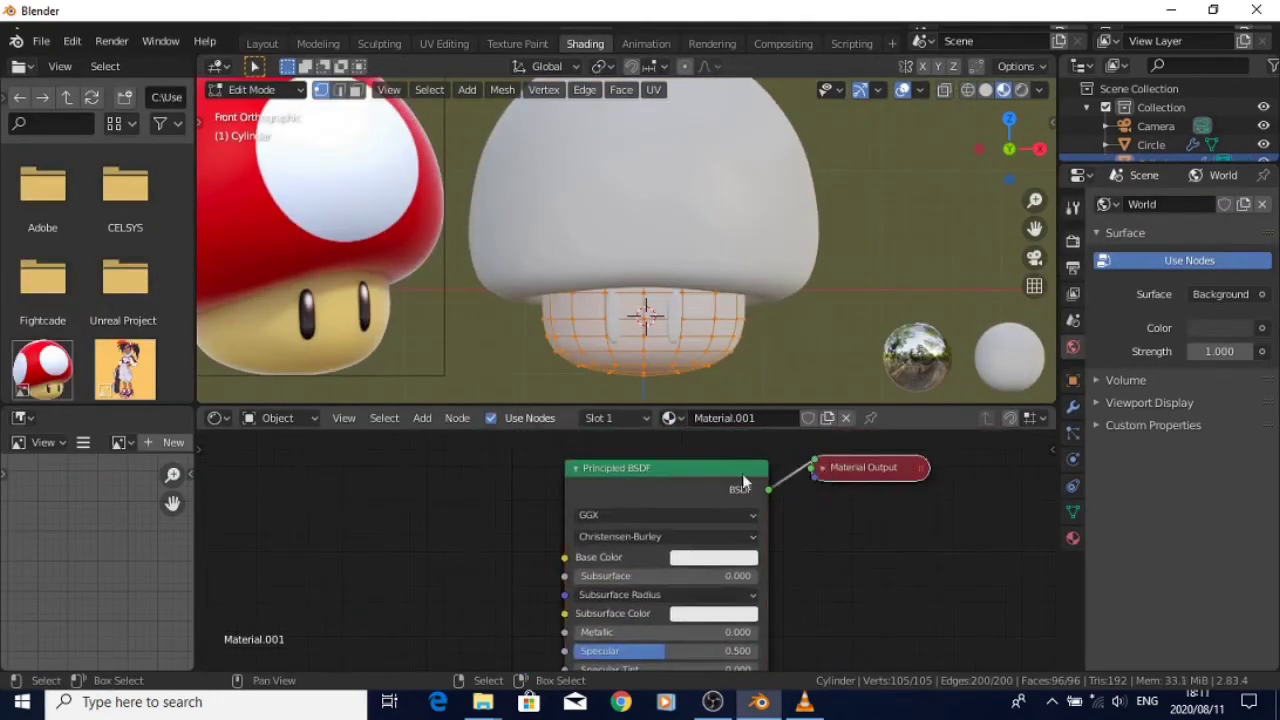
left_click(547, 543)
left_click(634, 466)
left_click(338, 335)
Sample the stem material's subsurface color from the reference stem and raise its brightness to full
left_click(540, 598)
left_click(634, 523)
left_click(338, 335)
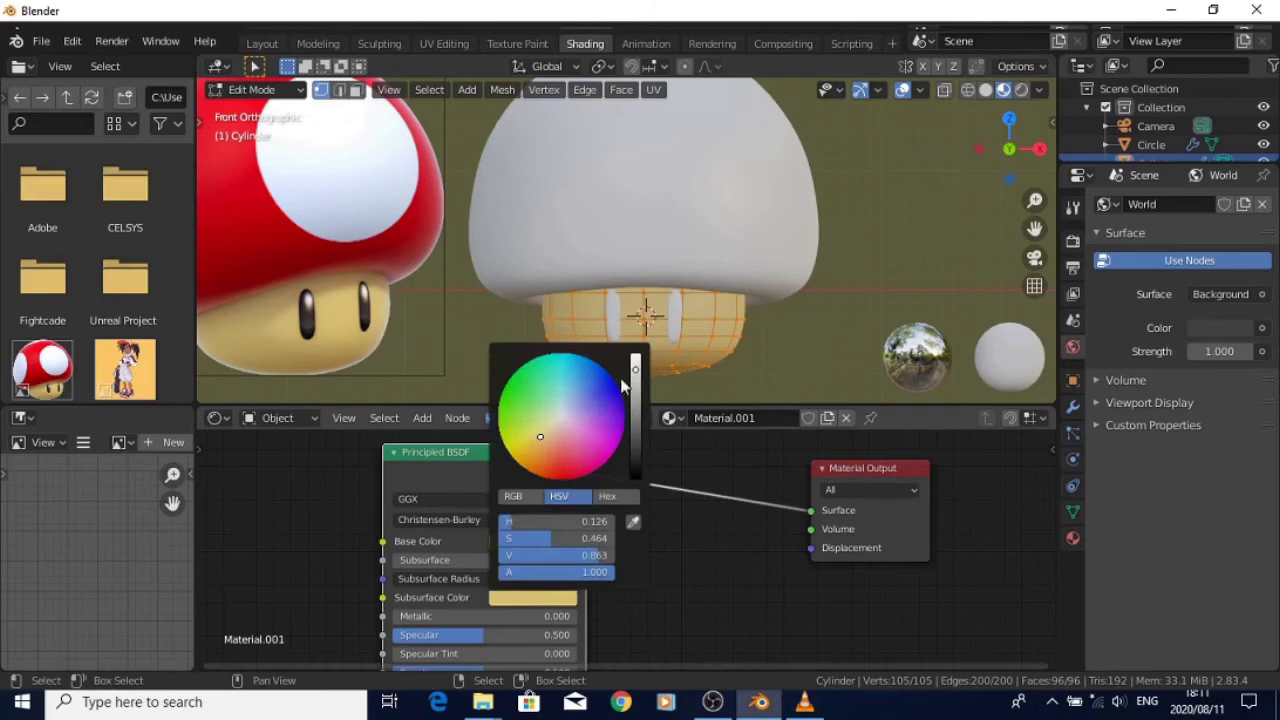
left_click_drag(635, 384, 635, 352)
Set the stem material's roughness to 300 and return to Object Mode
middle_click_drag(565, 598, 616, 472)
type("00")
key("Return")
key("Tab")
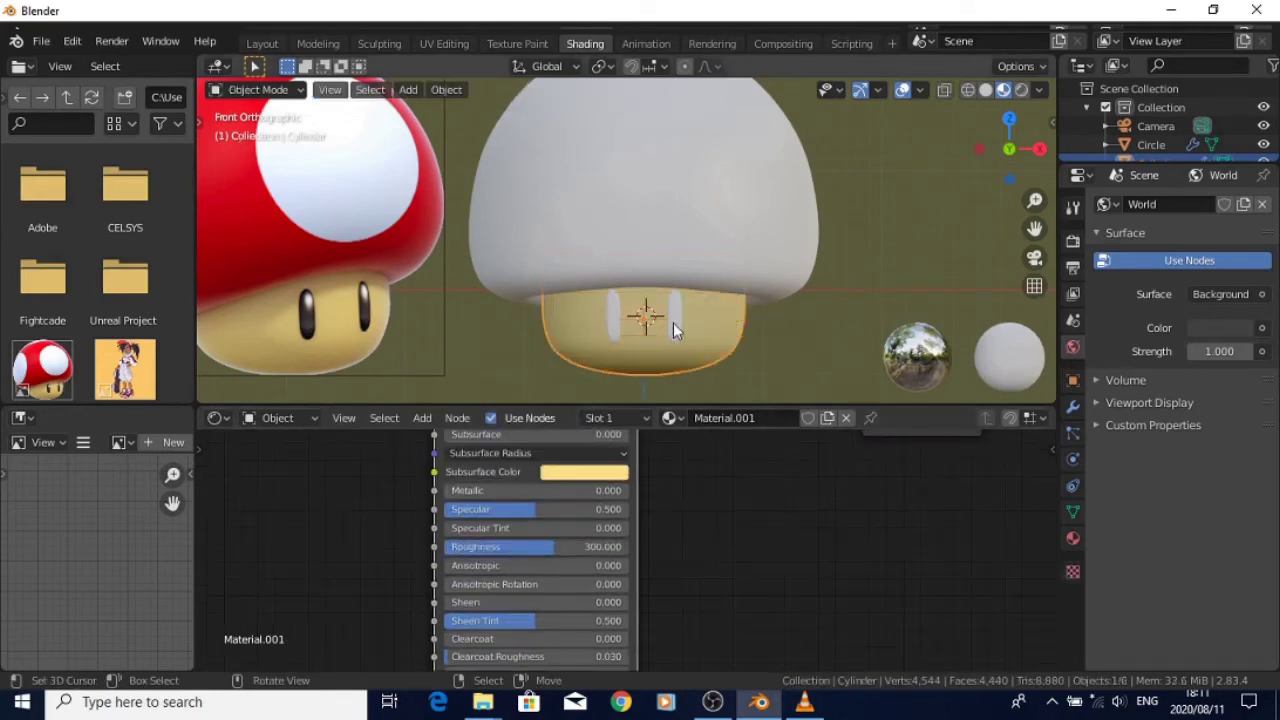
Rename the stem's material to base
left_click(672, 322)
double_click(750, 419)
type("base")
key("Return")
Try a roughness of 0.3 on the stem's base material and settle on 200
middle_click_drag(812, 332, 740, 262)
left_click(563, 550)
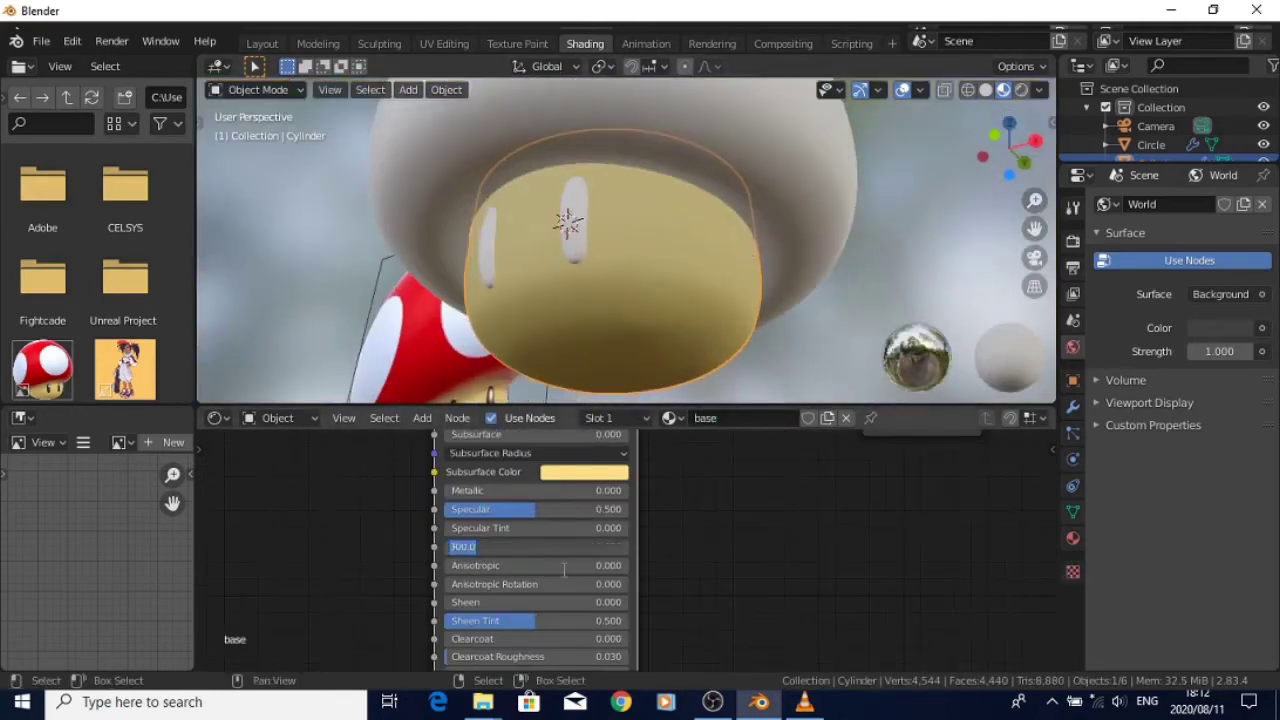
type("0.3")
key("Return")
middle_click_drag(640, 265, 708, 347)
key("KP_1")
scroll(627, 547, "down", 3)
left_click_drag(620, 547, 603, 547)
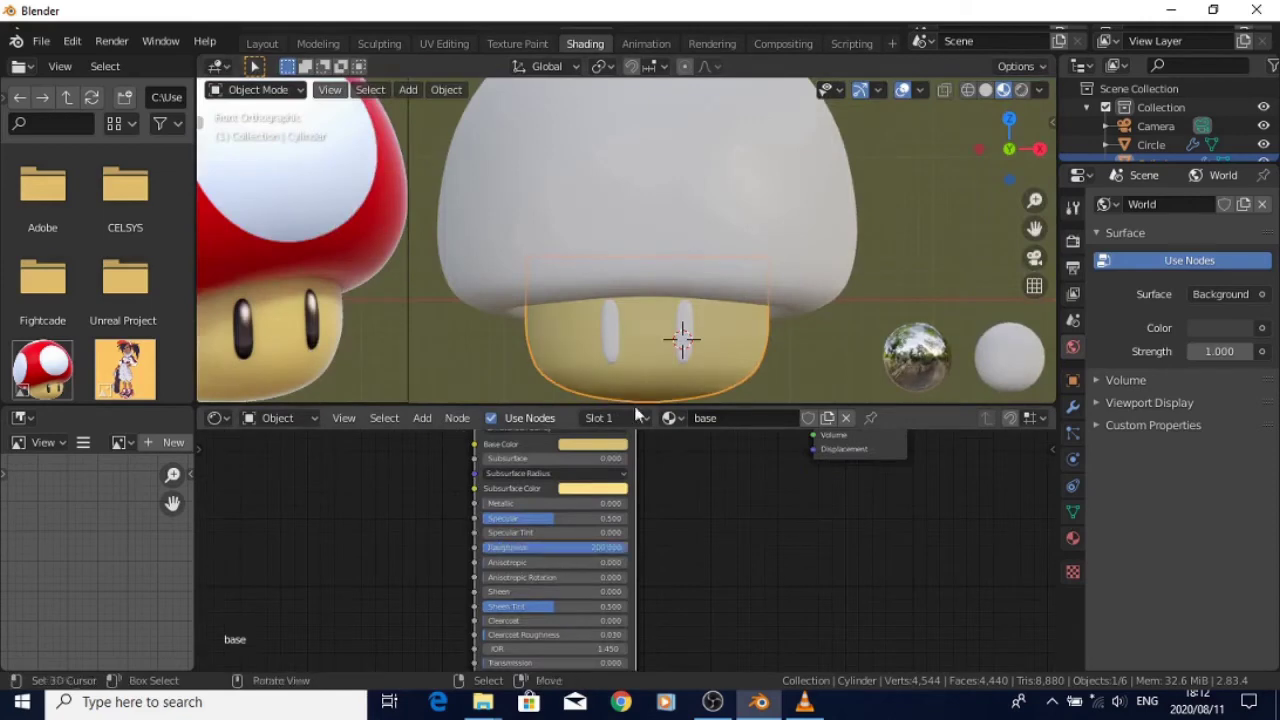
Give the eyes a new material with a black base color and a roughness of 0
scroll(667, 345, "down", 4)
left_click(654, 290)
left_click(661, 418)
left_click(702, 461)
left_click_drag(783, 300, 783, 372)
left_click_drag(661, 567, 588, 567)
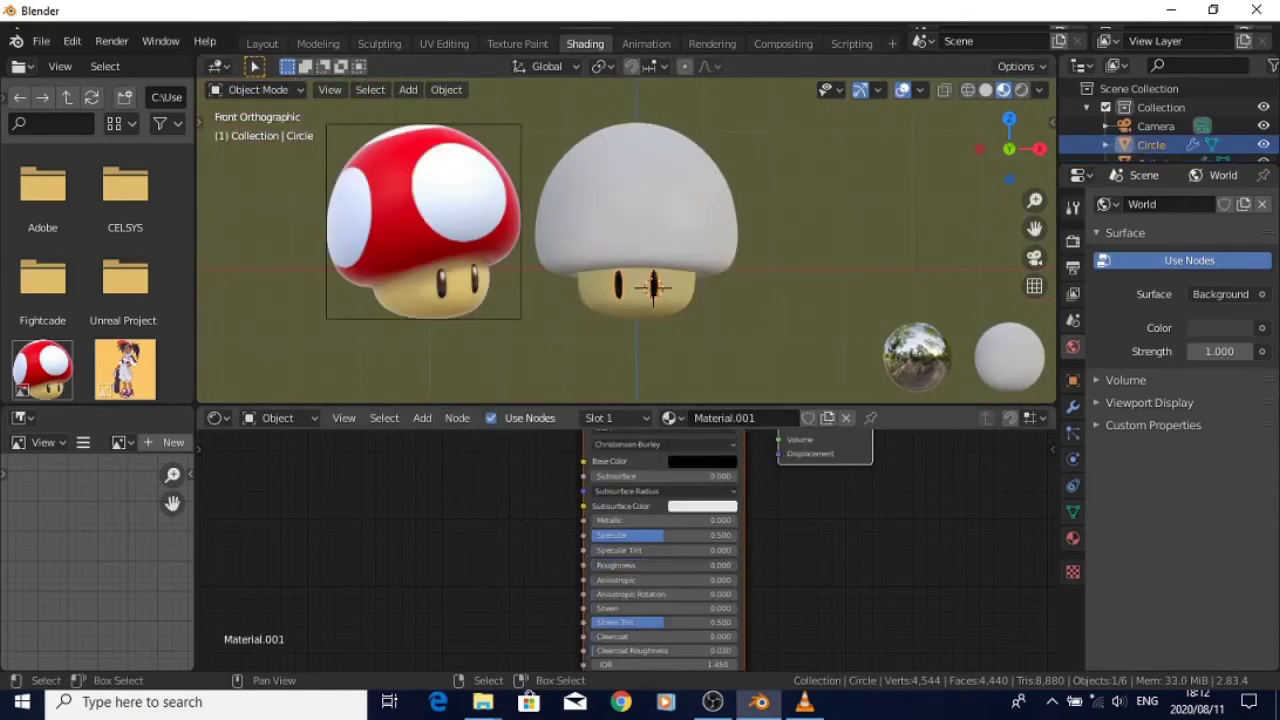
Create a new material for the cap and name it head
scroll(760, 292, "up", 2)
middle_click_drag(760, 292, 632, 240)
left_click(636, 205)
left_click(640, 420)
double_click(726, 418)
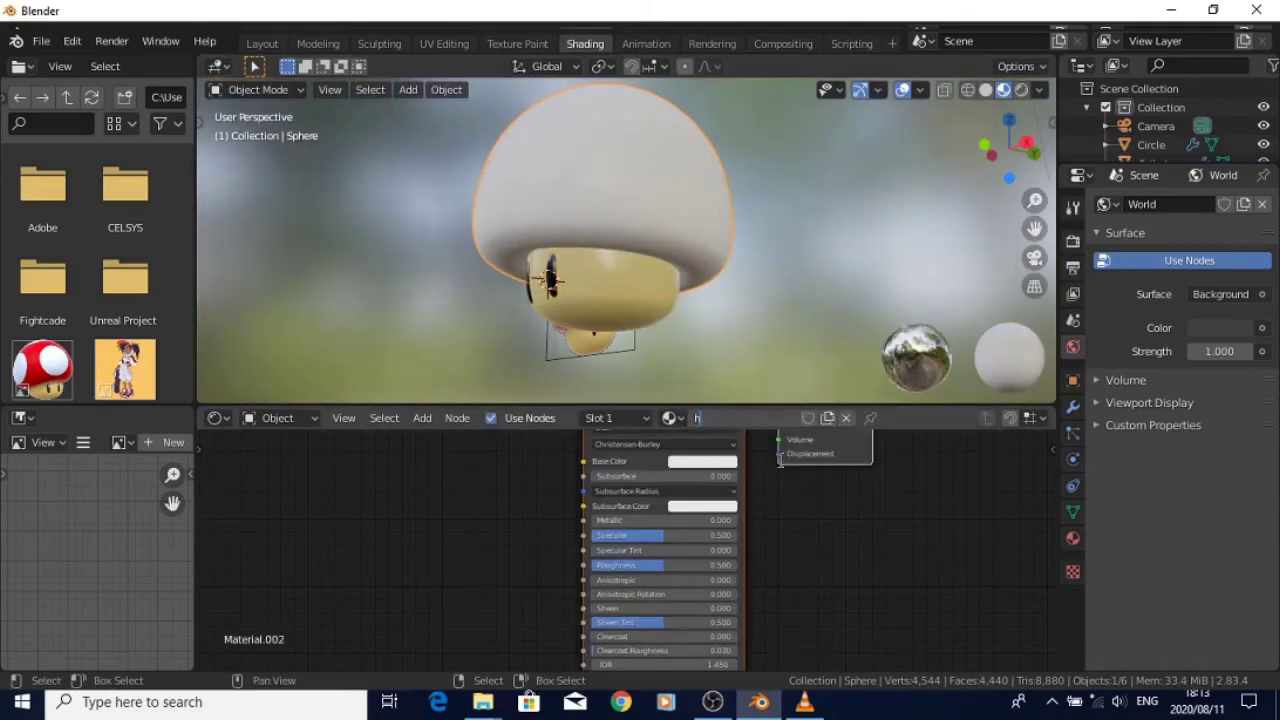
type("head")
key("Return")
Set the head material's base color to the red sampled from the mushroom picture's thumbnail
left_click(702, 461)
left_click_drag(724, 328, 724, 366)
left_click(782, 401)
left_click(40, 362)
Set the head material's roughness to 0.1
key("KP_1")
scroll(626, 243, "down", 1)
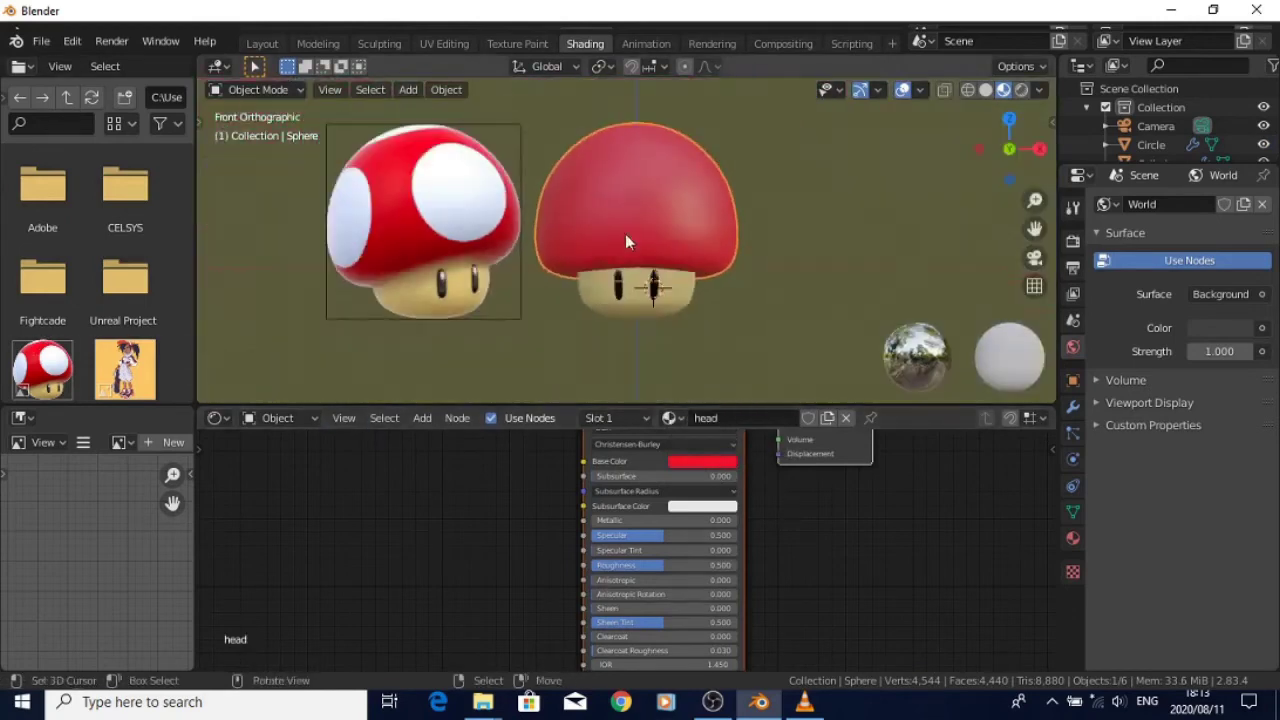
left_click(734, 567)
key("Return")
Add a Fresnel node to the head material and place it beside the Principled BSDF node
scroll(700, 550, "down", 3)
key("shift+a")
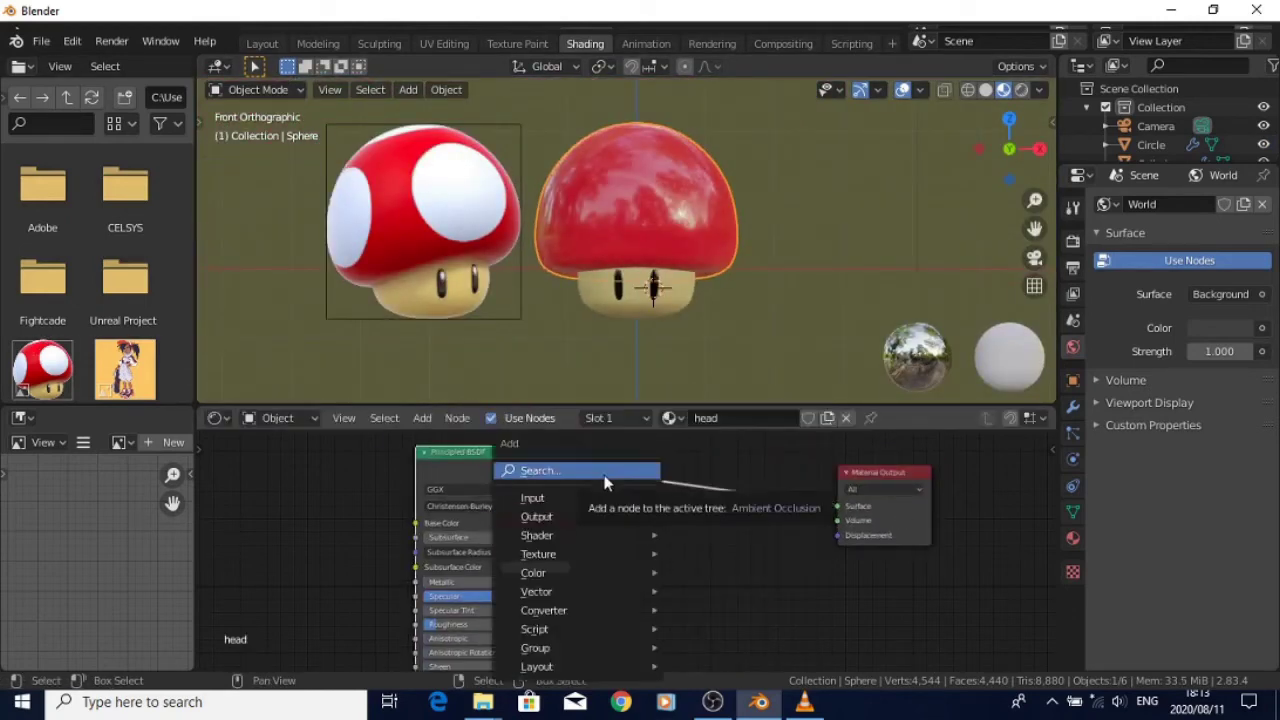
left_click(605, 476)
type("fre")
key("Return")
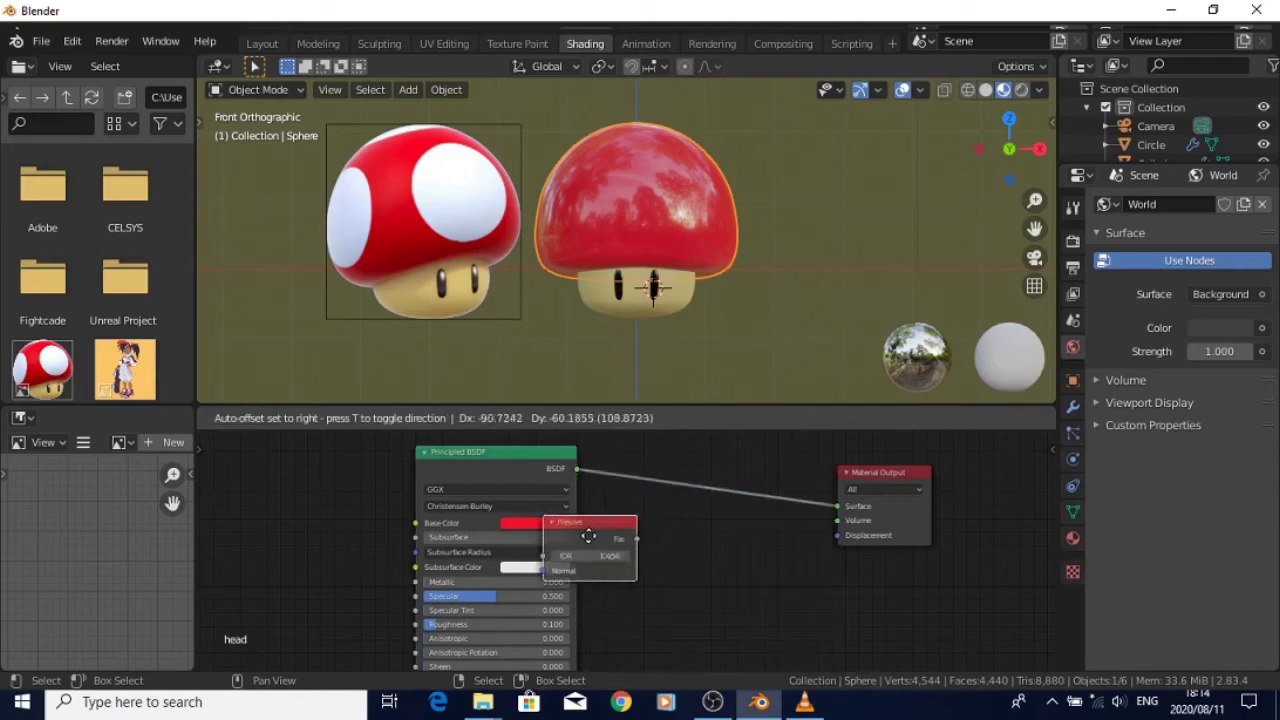
left_click(323, 558)
Connect the Fresnel node's Fac output to the Principled BSDF's IOR input and set the Fresnel IOR to 0
middle_click_drag(366, 626, 637, 531)
left_click_drag(600, 450, 566, 556)
middle_click_drag(604, 578, 606, 478)
left_click_drag(611, 471, 688, 528)
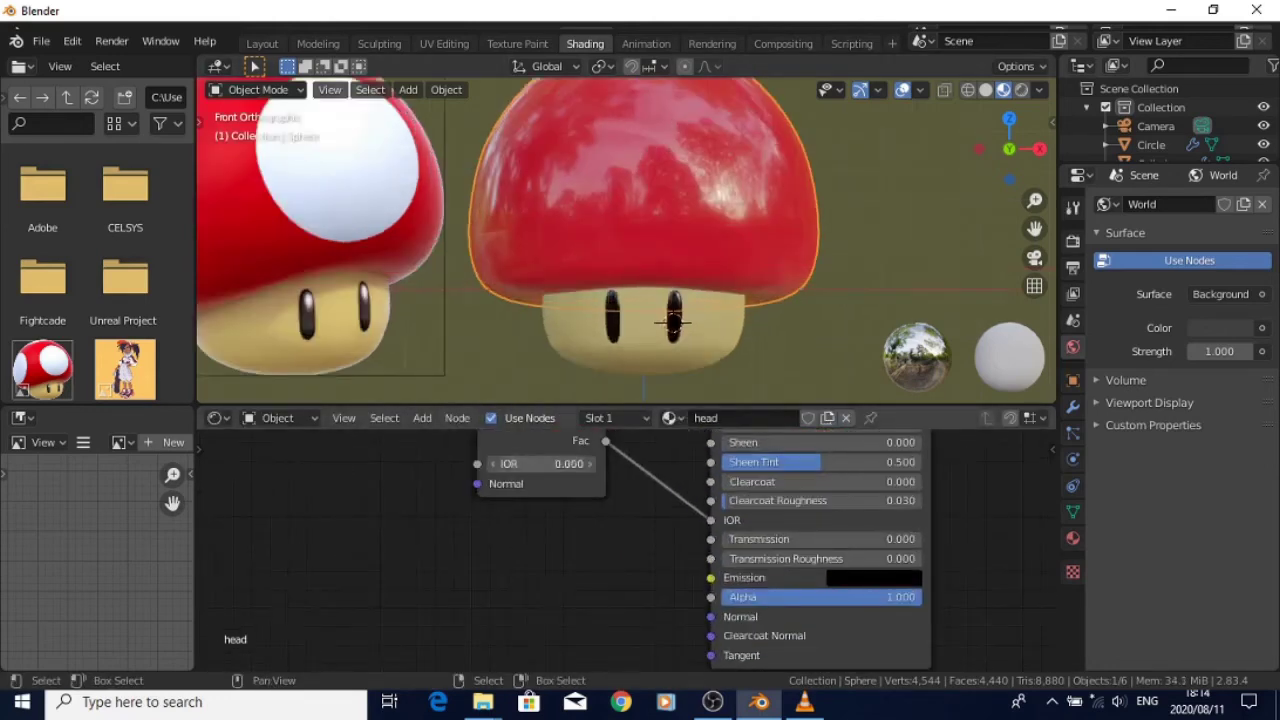
Delete the Principled BSDF node from the head material and reposition the Fresnel node
scroll(923, 514, "down", 10)
left_click(676, 490)
key("x")
left_click_drag(603, 519, 691, 488)
scroll(730, 450, "up", 8)
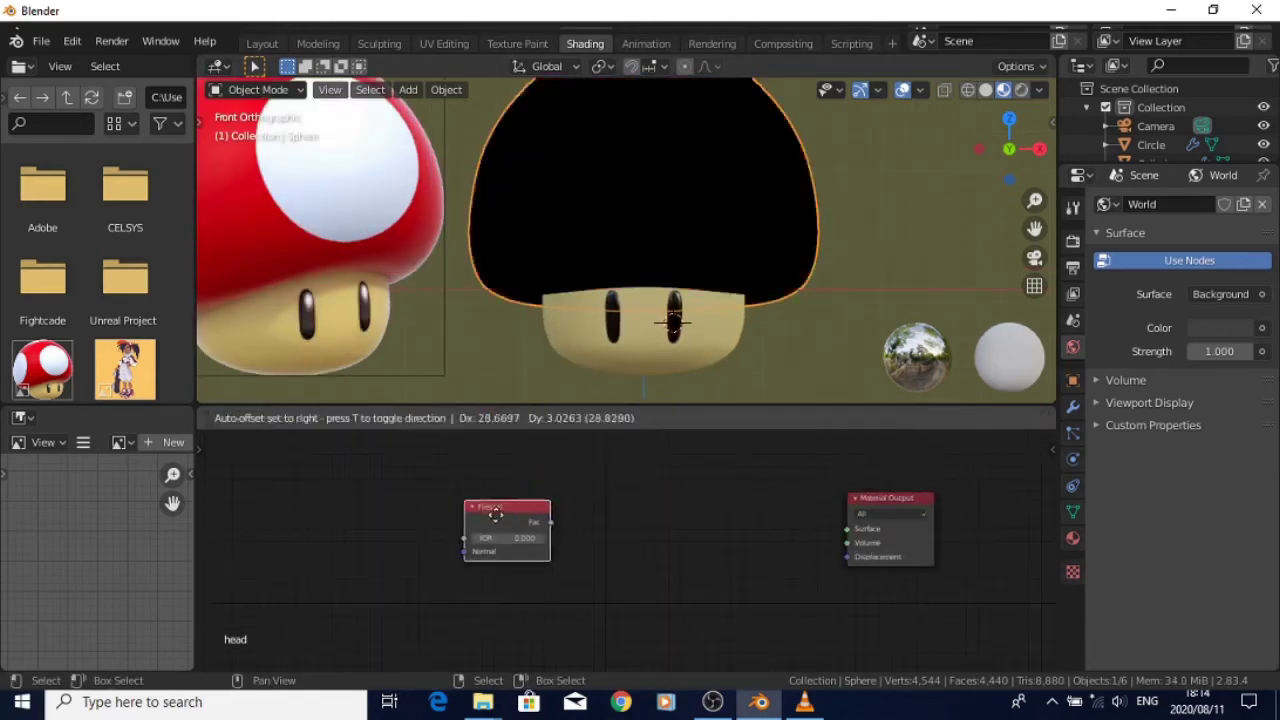
Add a Diffuse BSDF node to the head material, adjust its color and rearrange the nodes
key("shift+a")
left_click(567, 482)
type("dif")
key("Return")
left_click(676, 483)
left_click(732, 508)
left_click_drag(776, 413, 778, 433)
left_click_drag(700, 482, 558, 565)
Add a Glossy BSDF node to the head material and place it below the Diffuse BSDF node
key("shift+a")
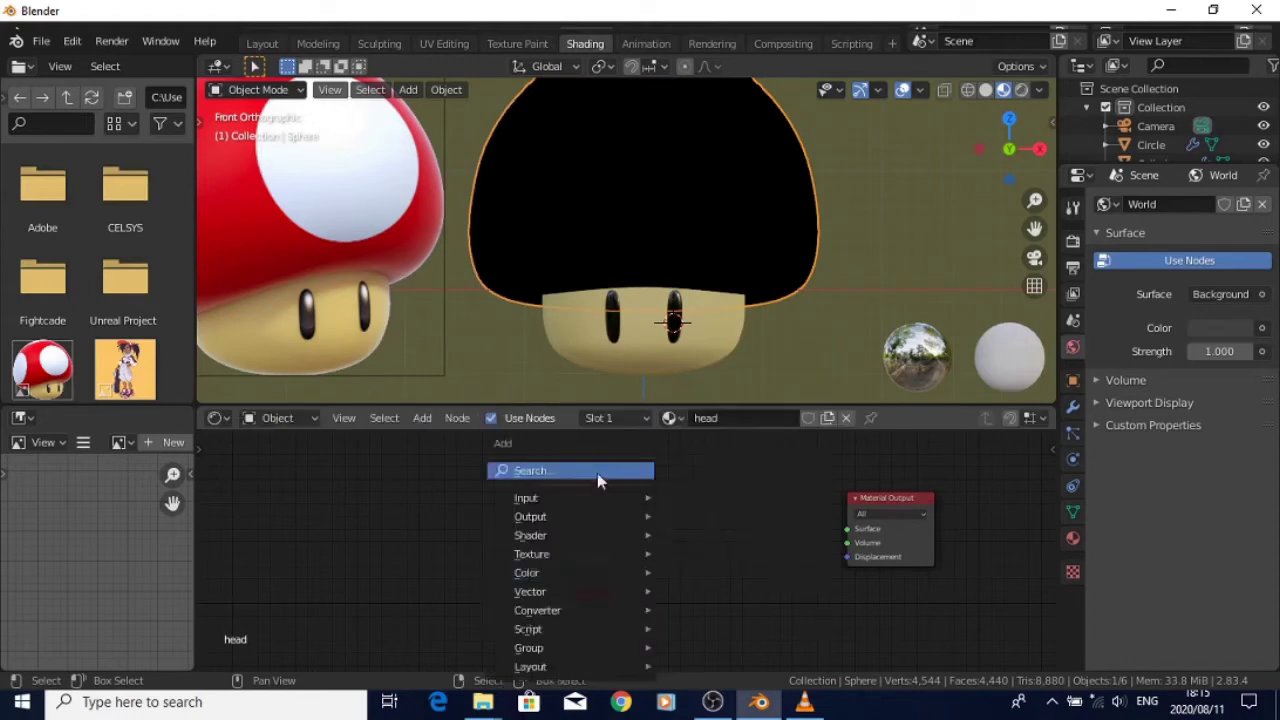
left_click(600, 477)
middle_click_drag(680, 540, 676, 462)
Add a Mix Shader combining the Diffuse and Glossy BSDF outputs and connect it to the Material Output's Surface
key("shift+a")
type("mix")
left_click(670, 462)
left_click_drag(611, 494, 664, 504)
left_click_drag(604, 574, 662, 514)
left_click_drag(735, 477, 810, 453)
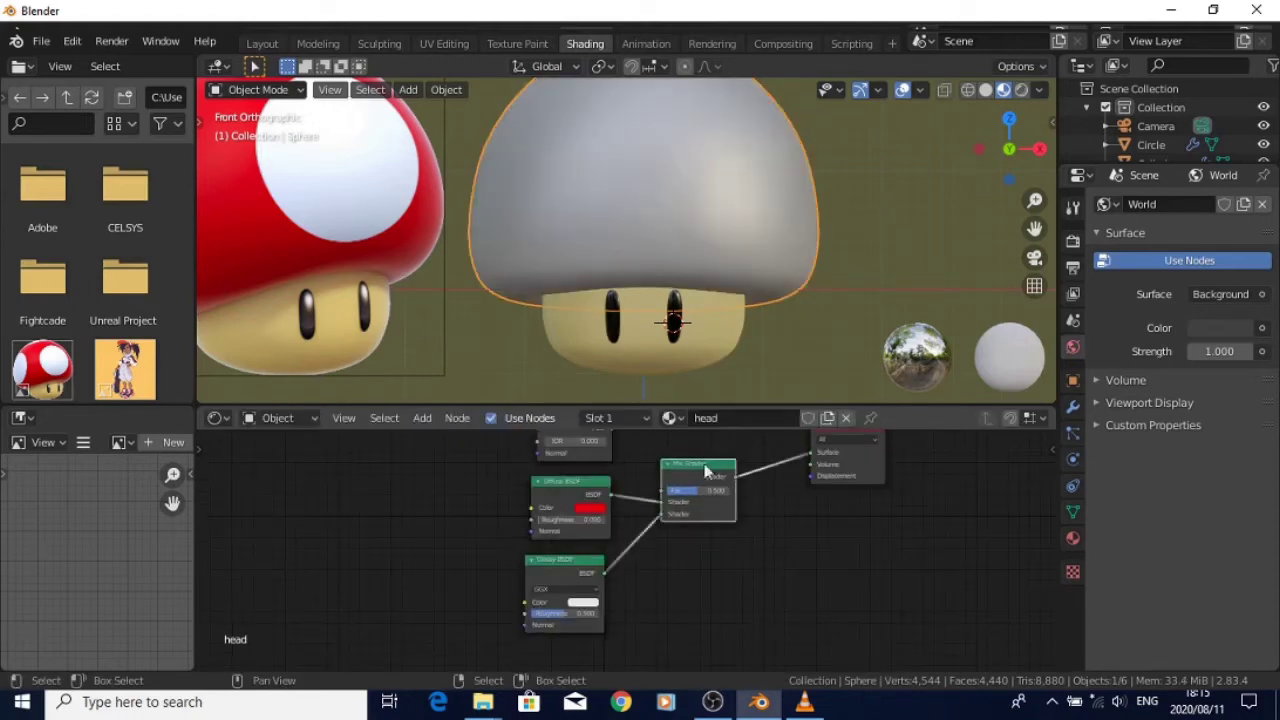
Connect the Fresnel output to the Mix Shader's Fac input and spread out the Diffuse and Glossy BSDF nodes
middle_click_drag(706, 471, 756, 525)
left_click_drag(640, 490, 714, 545)
left_click_drag(620, 536, 527, 534)
left_click_drag(614, 614, 610, 577)
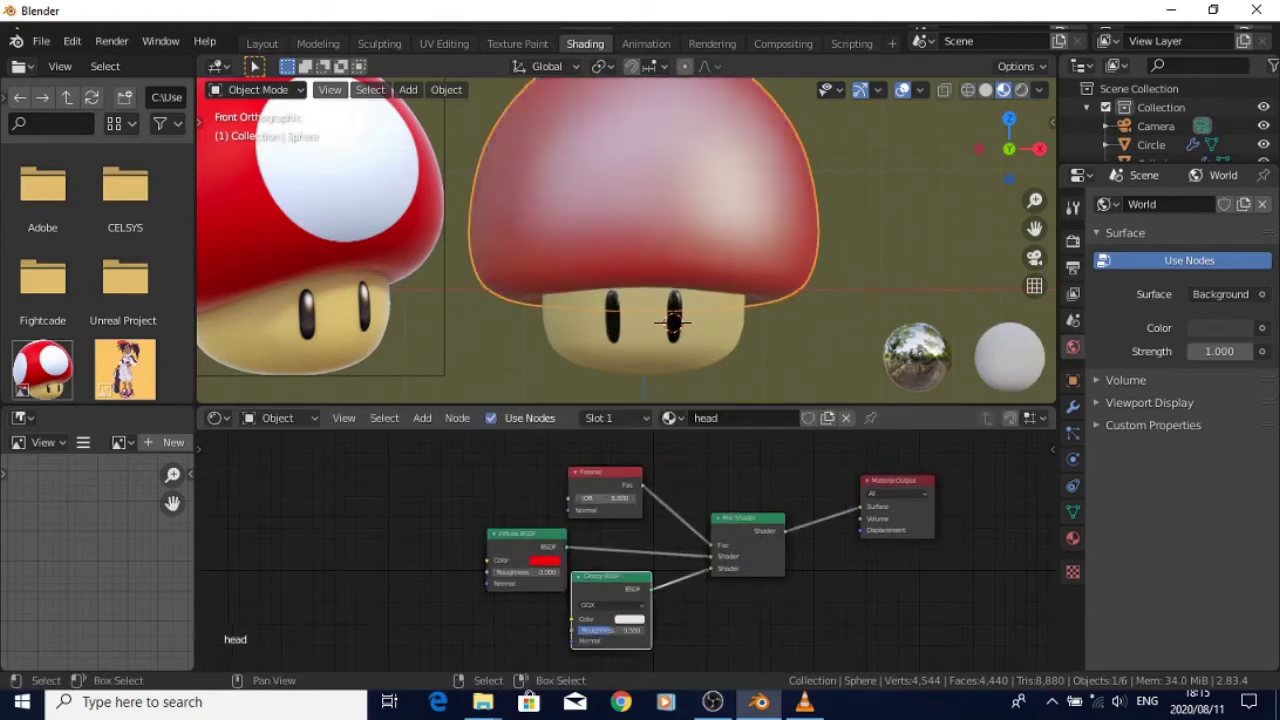
Set the Fresnel IOR to 2 and the Glossy BSDF roughness to 0.3
double_click(606, 498)
type("2")
key("Return")
double_click(612, 630)
type("0.3")
key("Return")
Try other distributions on the Glossy BSDF, return it to GGX and adjust its roughness to about 0.45
scroll(629, 257, "down", 2)
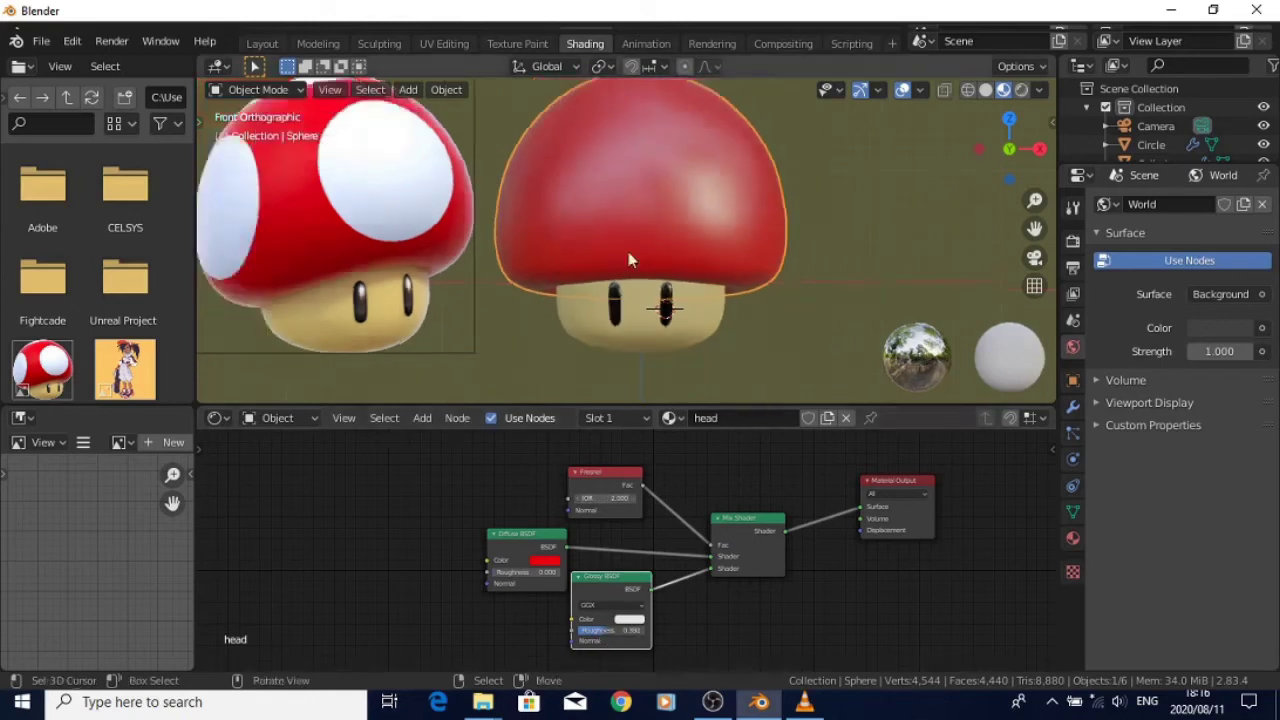
middle_click_drag(629, 257, 520, 262)
left_click(610, 605)
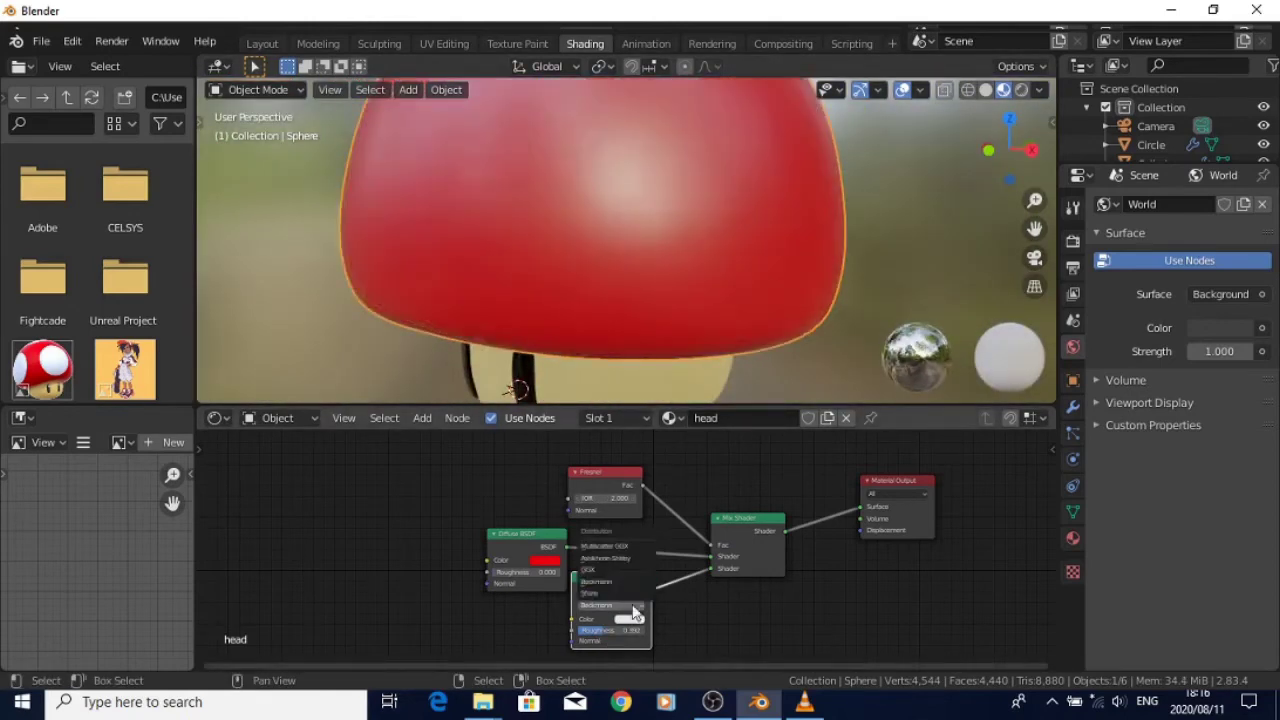
left_click(615, 575)
left_click(617, 605)
left_click(629, 594)
left_click_drag(618, 630, 609, 630)
Line up the Fresnel, Diffuse and Glossy BSDF nodes in a column and lower the Material Output node
left_click_drag(611, 474, 596, 459)
mouse_move(600, 484)
left_mouse_down()
mouse_move(578, 484)
mouse_move(601, 484)
left_mouse_up()
left_click_drag(602, 577, 597, 604)
left_click_drag(517, 534, 584, 527)
left_click_drag(897, 479, 903, 515)
Select the mushroom's eyes and raise the IOR of their Principled BSDF to 18.5
key("KP_1")
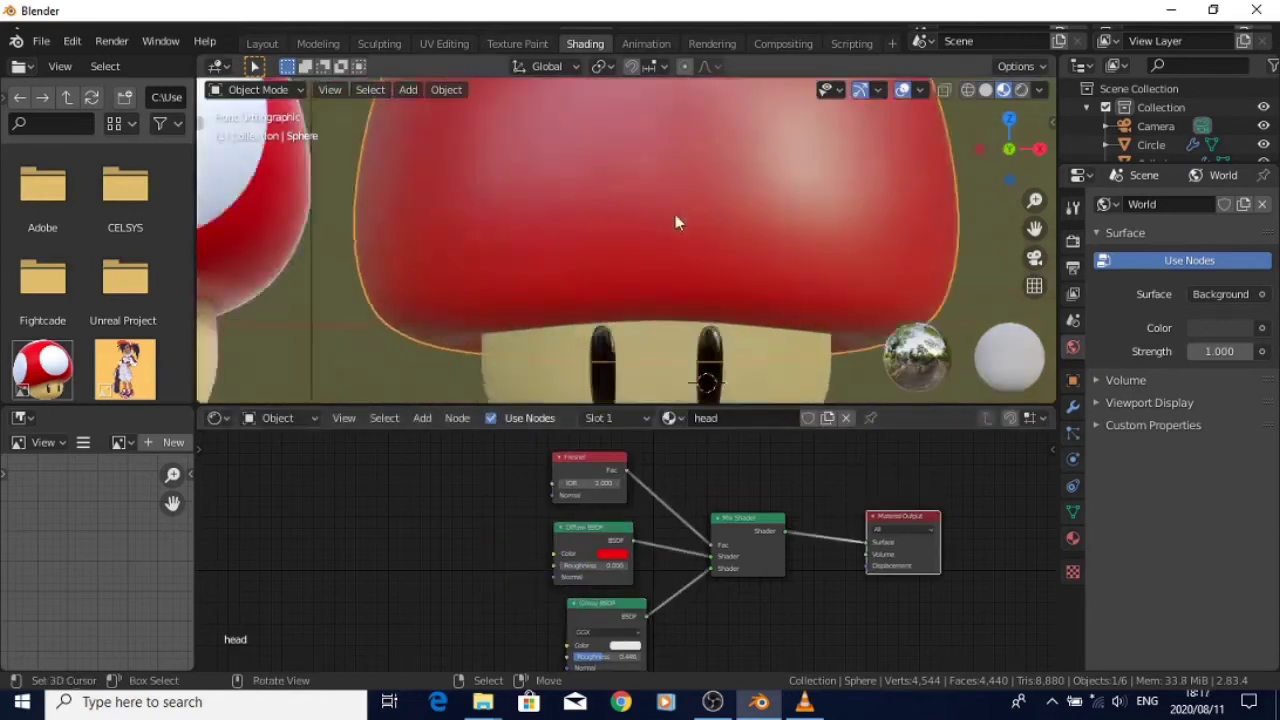
scroll(677, 218, "down", 3)
left_click(678, 320)
scroll(810, 512, "up", 5)
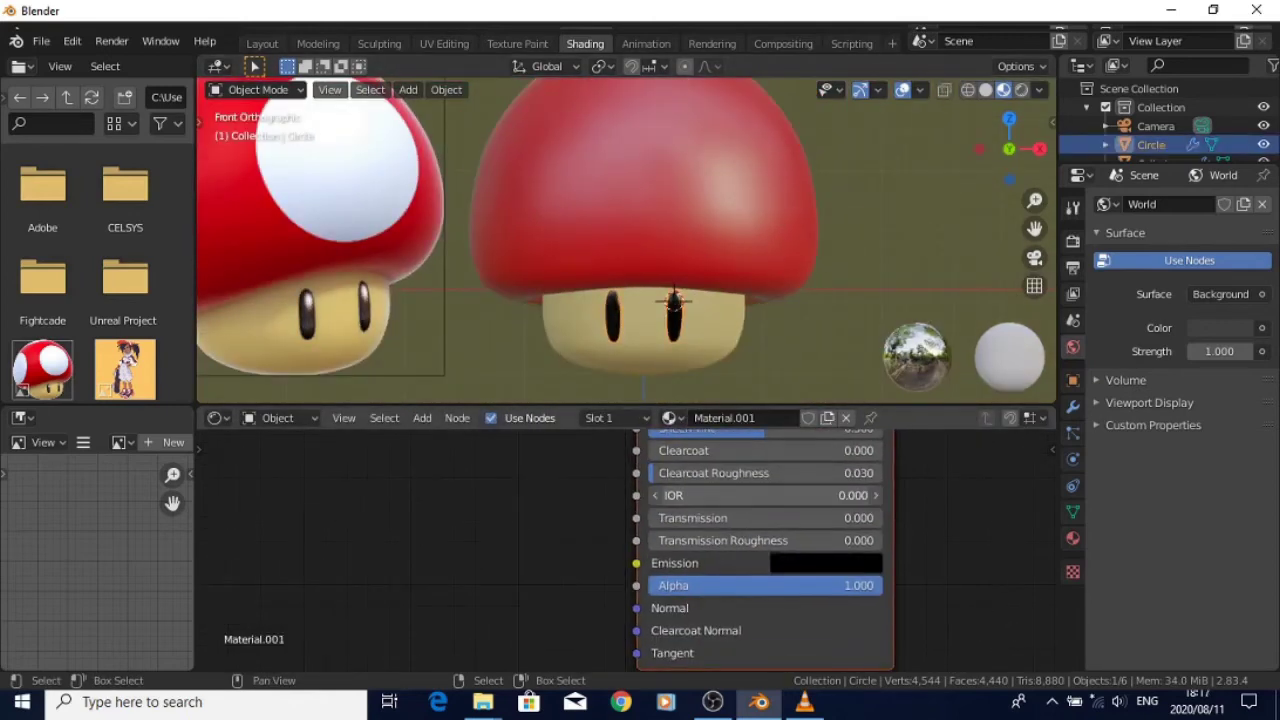
left_click_drag(757, 499, 760, 497)
middle_click_drag(700, 260, 690, 285)
scroll(690, 285, "up", 6)
left_click_drag(762, 496, 780, 493)
scroll(666, 167, "down", 8)
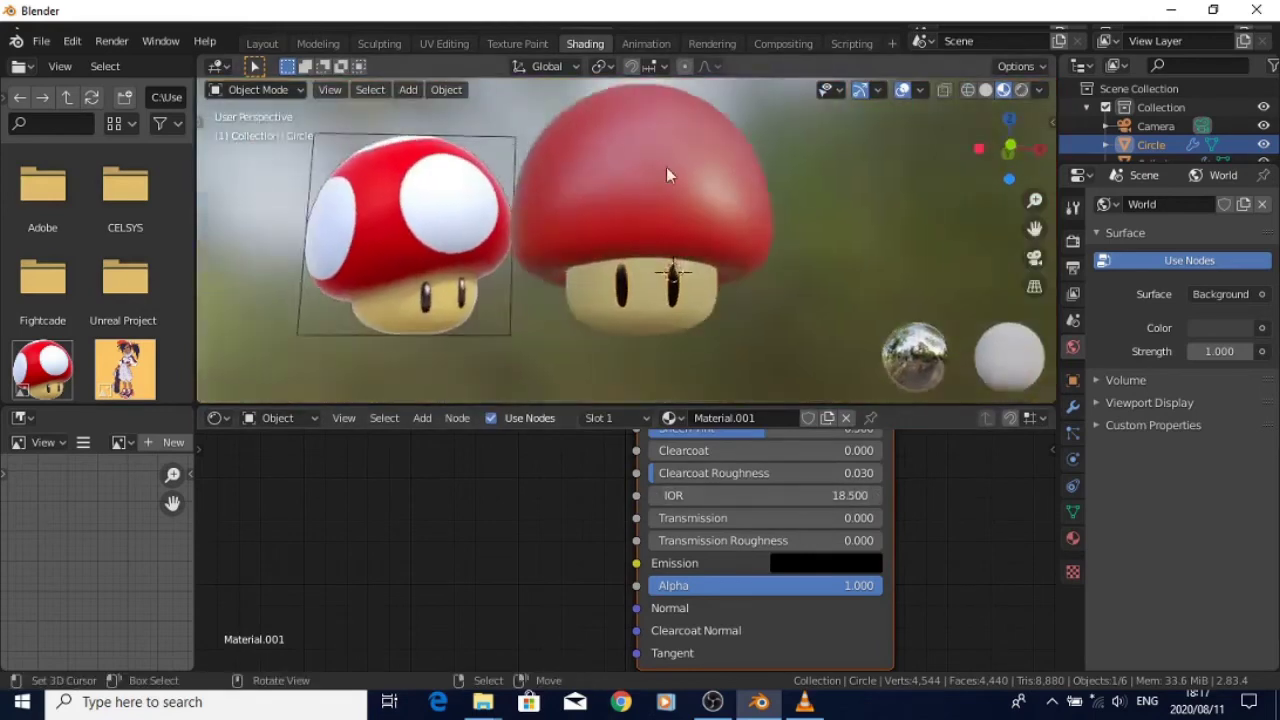
Try the base material with the head's shader nodes on the cap, and reassign the head material
key("KP_1")
left_click(642, 318)
scroll(740, 499, "down", 1)
scroll(740, 500, "up", 5, "shift")
left_click(686, 216)
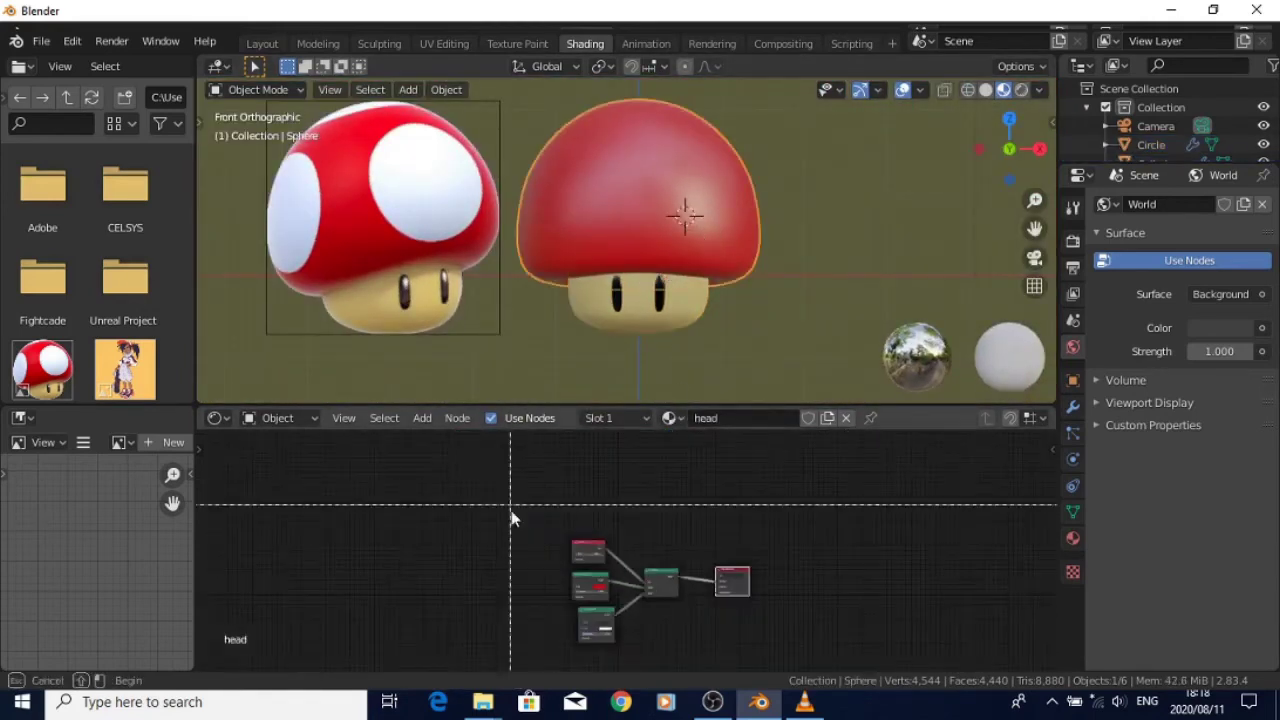
left_click(669, 418)
left_click(699, 446)
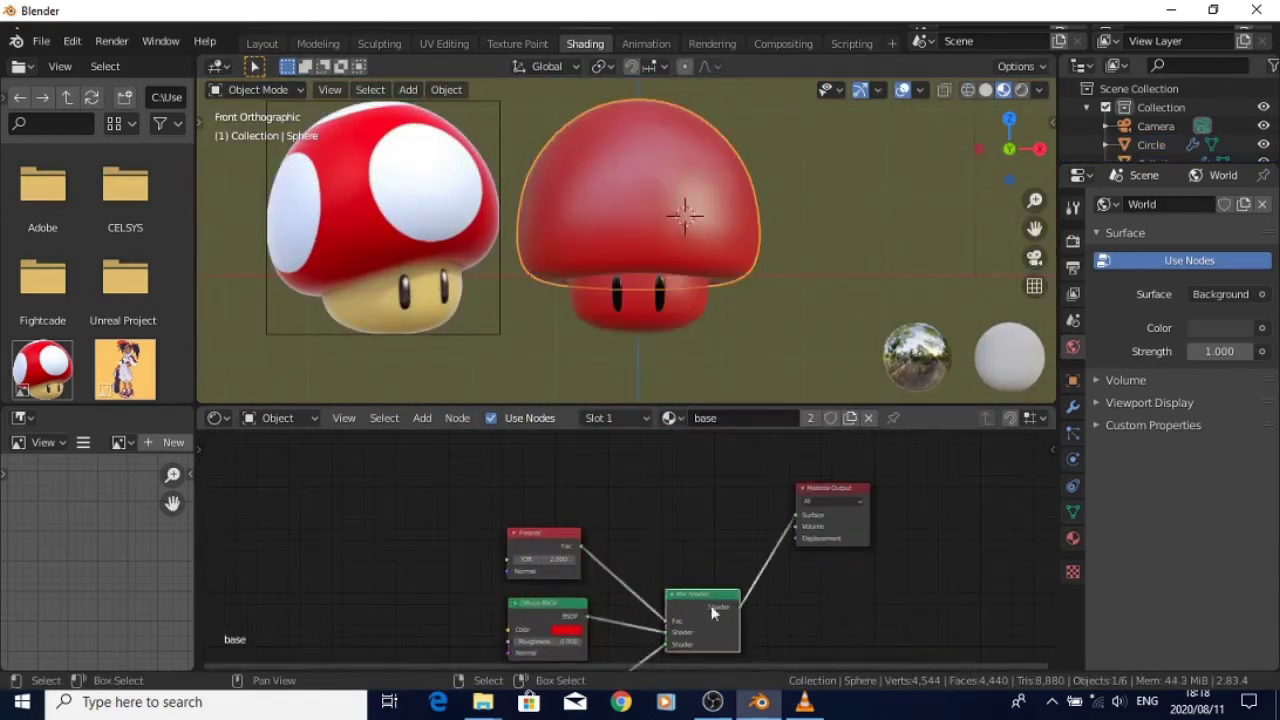
left_click(669, 418)
left_click(700, 480)
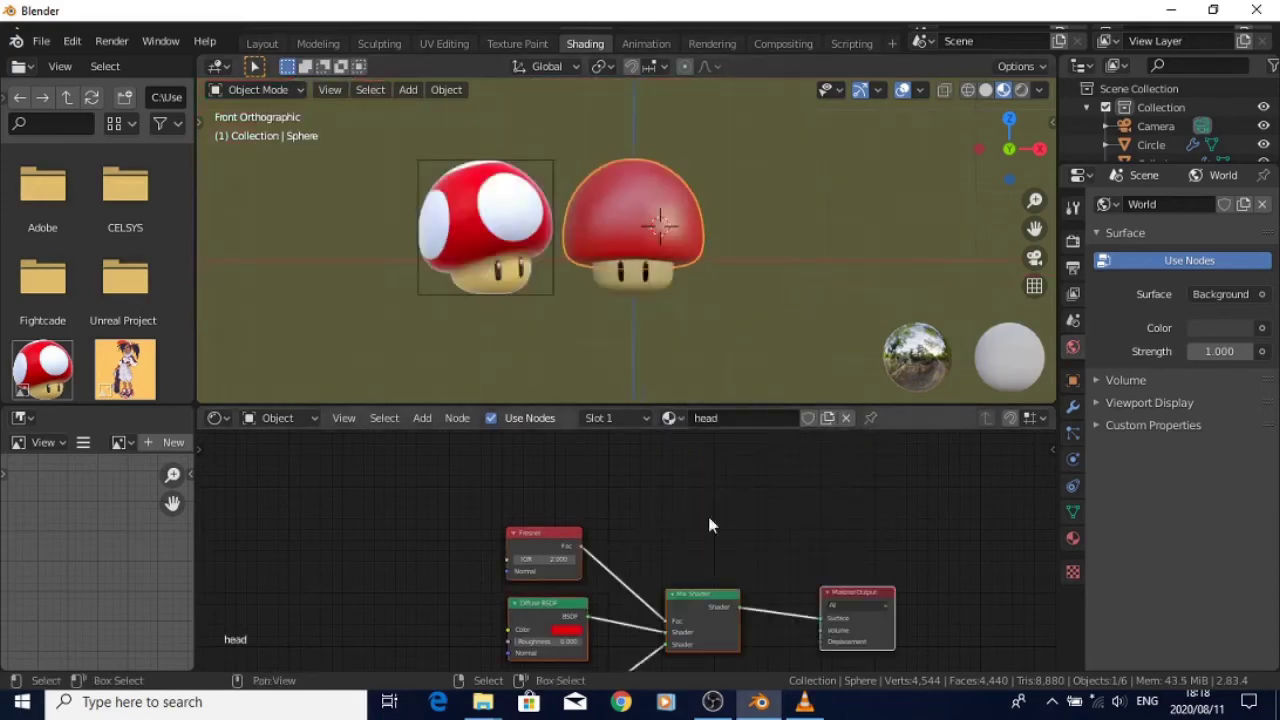
Switch to the Texture Paint workspace in front view and add a Base Color texture slot to the head material
scroll(729, 194, "up", 5)
left_click(444, 43)
left_click(517, 43)
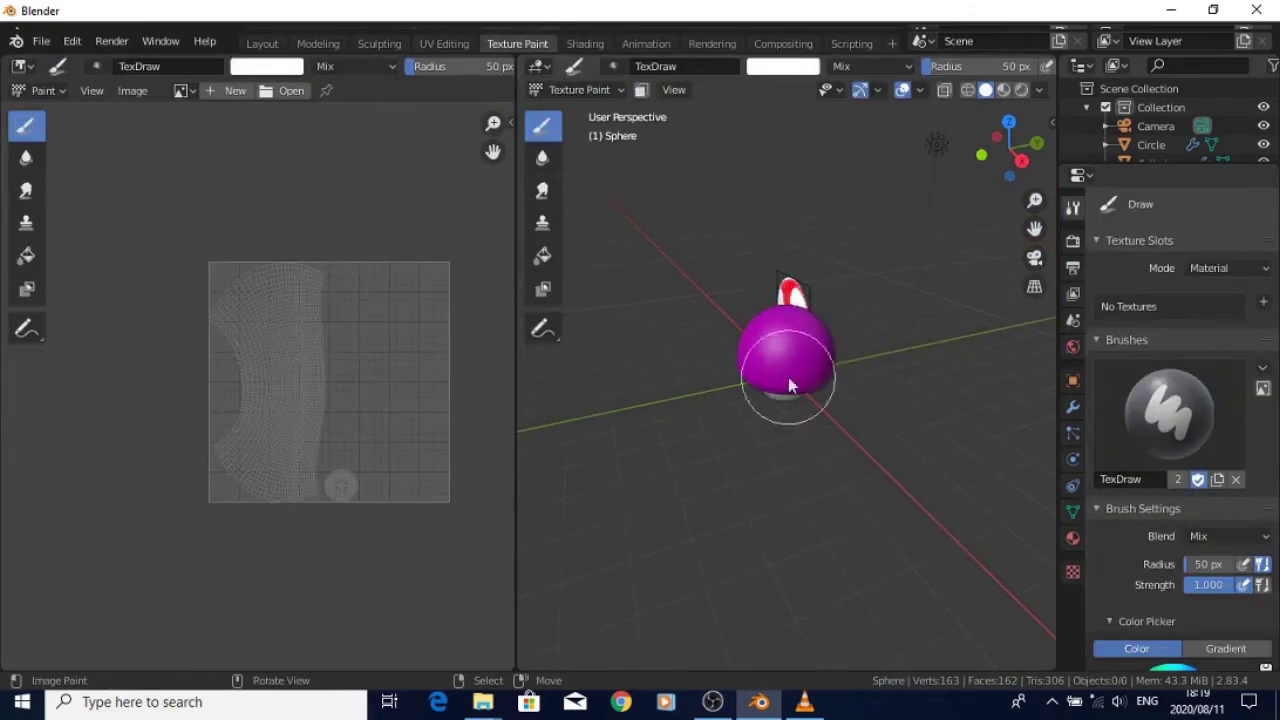
key("KP_1")
left_click(1263, 303)
left_click(1126, 523)
scroll(829, 363, "up", 3)
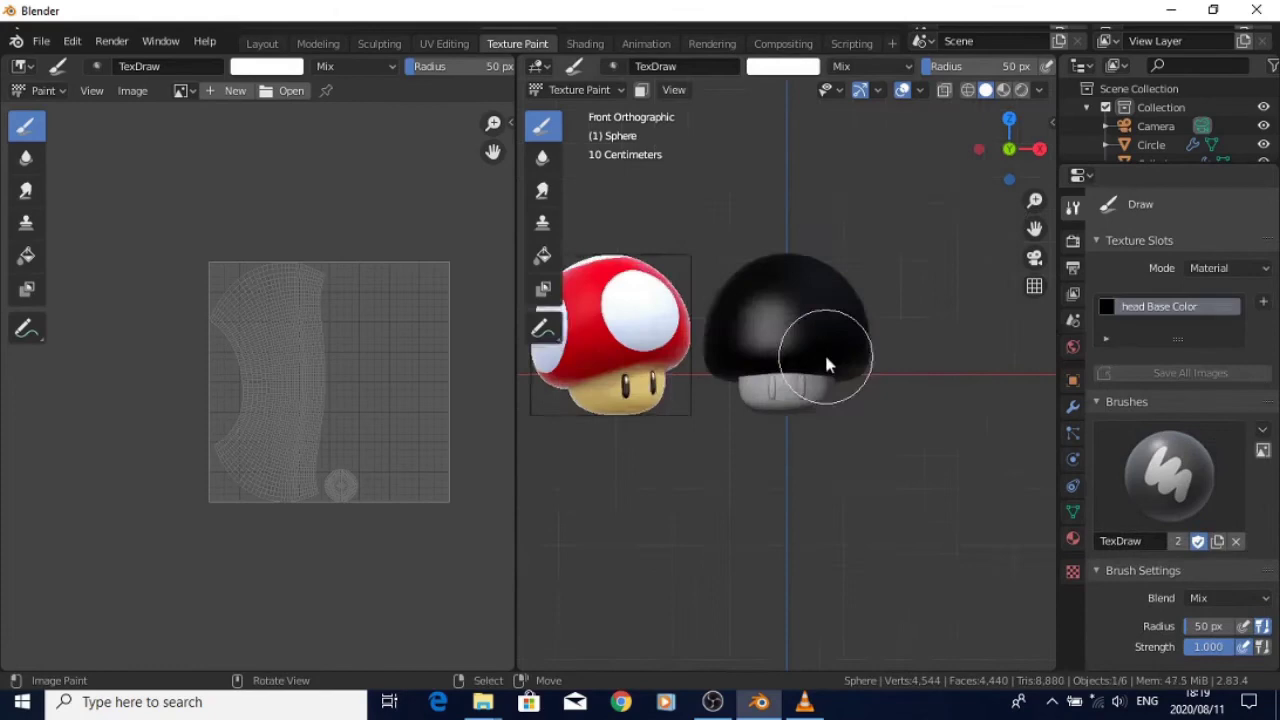
Choose a saturated red for the Fill tool and fill the whole cap with it
left_click(542, 255)
scroll(1187, 525, "down", 5)
scroll(1187, 524, "down", 3)
left_click(1178, 456)
left_click(785, 330)
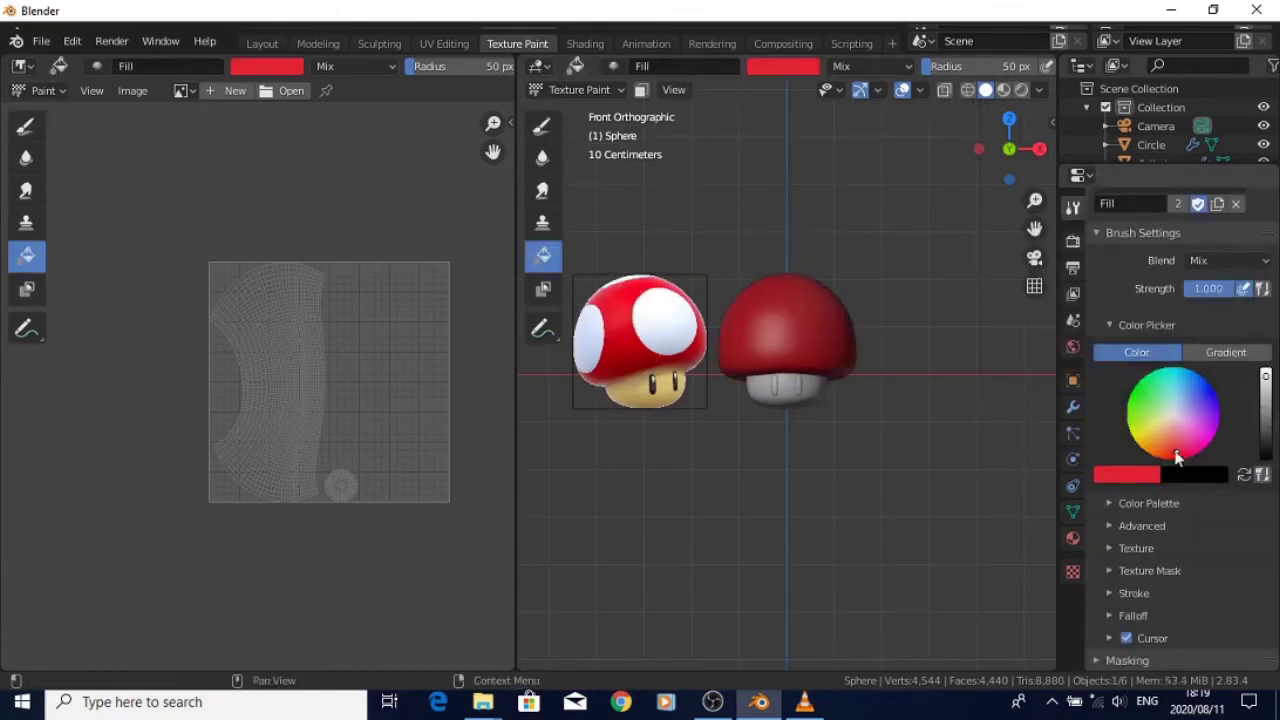
left_click(1173, 459)
left_click(790, 335)
Switch to the Draw brush and expand its symmetry settings
left_click(542, 126)
scroll(1120, 450, "up", 5)
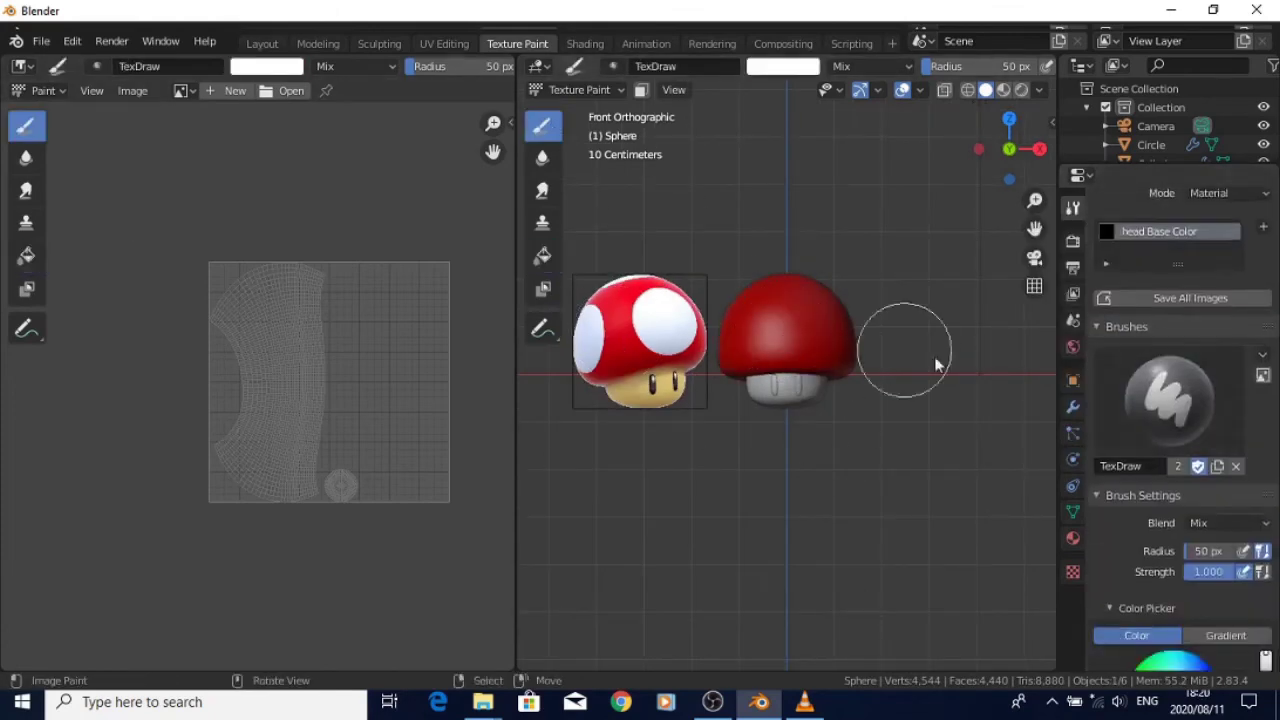
scroll(1110, 500, "down", 7)
left_click(1099, 617)
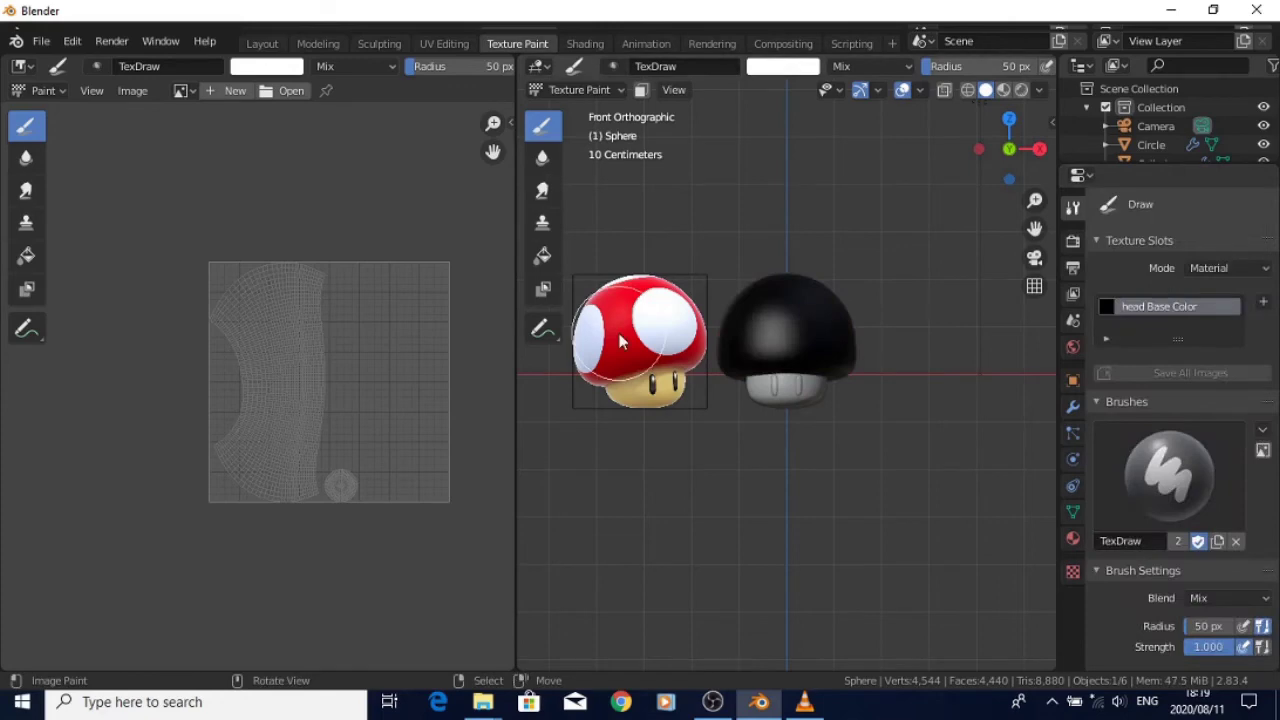
Redo the red fill of the cap
key("ctrl+shift+z")
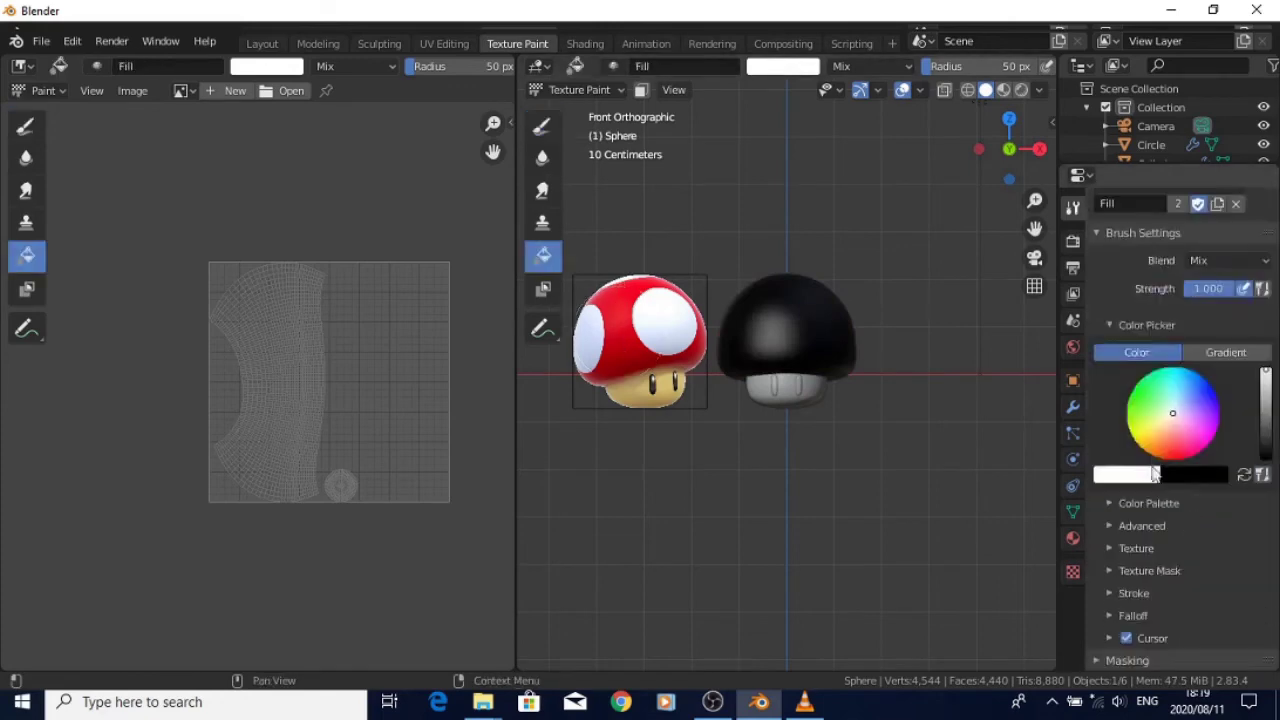
key("ctrl+shift+z")
key("ctrl+shift+z")
Activate the Draw brush and enable mirrored painting along the X axis
left_click(542, 126)
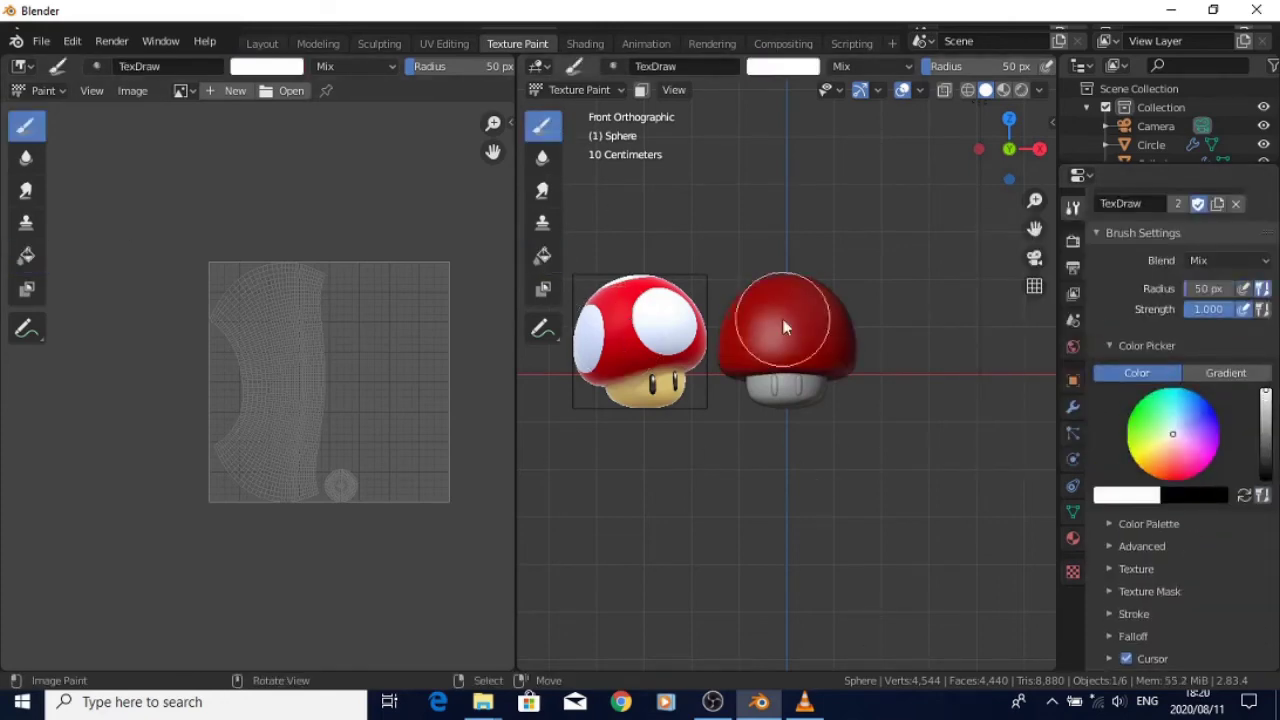
scroll(1229, 343, "up", 5)
scroll(1170, 520, "down", 7)
left_click(1132, 616)
left_click(1205, 645)
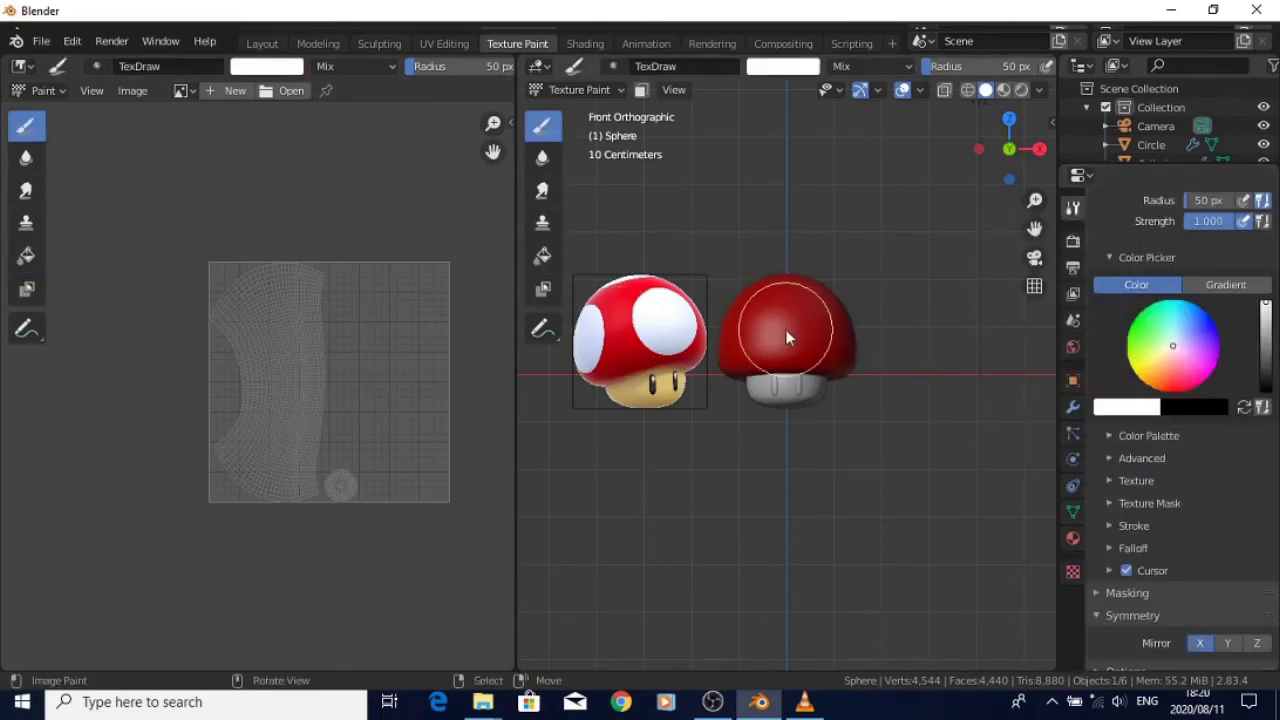
Try white brush dabs of different sizes on the upper front of the cap
scroll(812, 404, "up", 3)
left_click(787, 297)
key("bracketright")
key("bracketright")
left_click(787, 297)
key("bracketright")
key("bracketright")
key("bracketright")
left_click(787, 297)
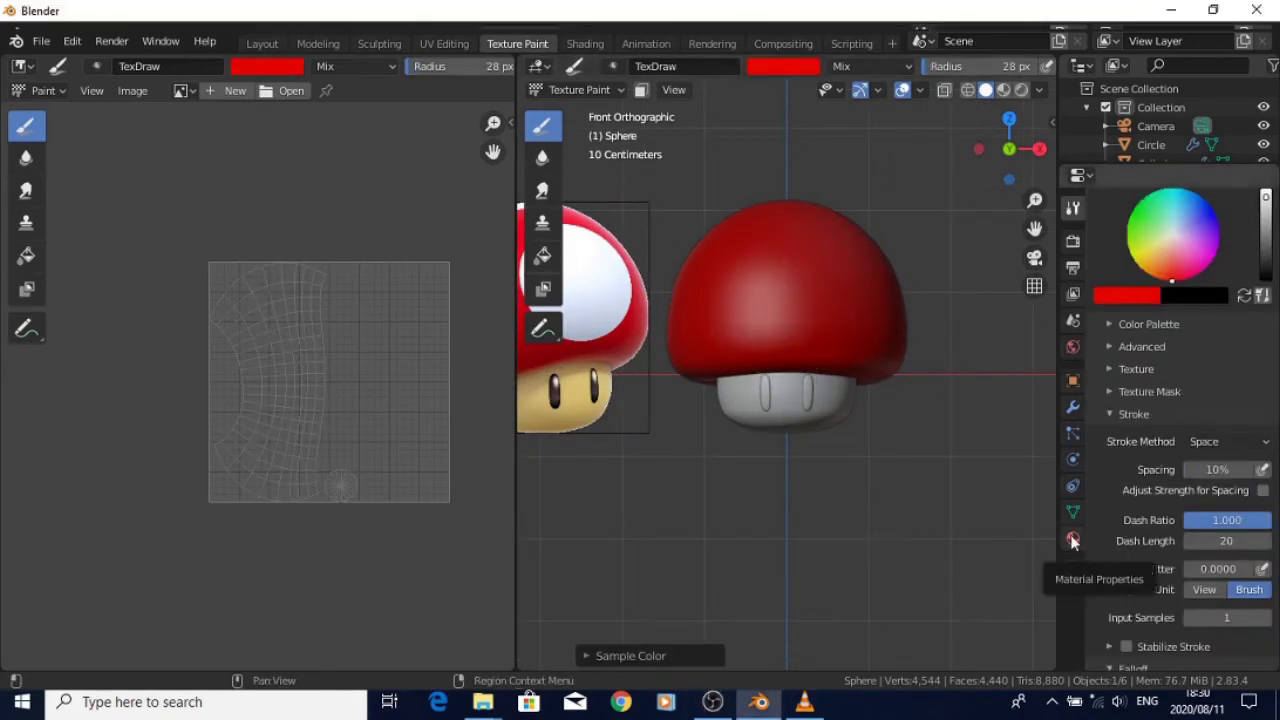
Create a brush texture of type Image or Movie using the picture of a white circle on red
left_click(1072, 571)
left_click(1170, 231)
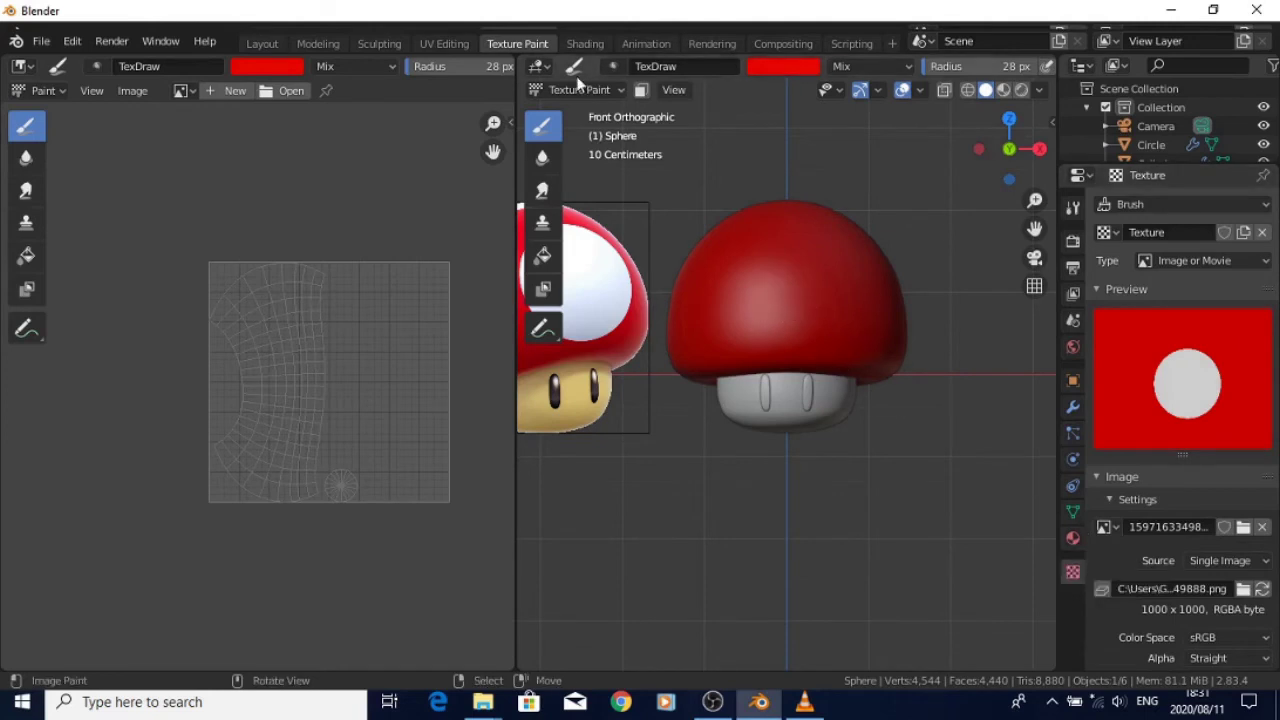
left_click(1073, 207)
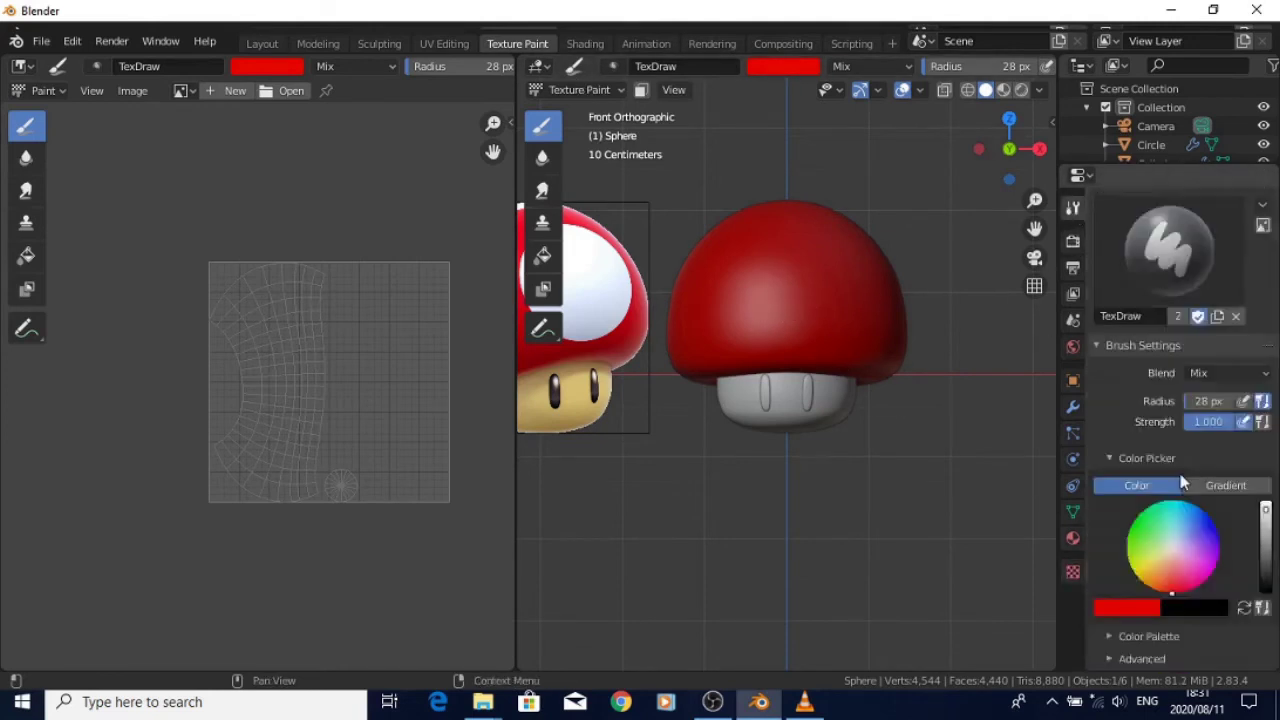
Set the brush texture's mapping to Stencil
scroll(1183, 483, "down", 5)
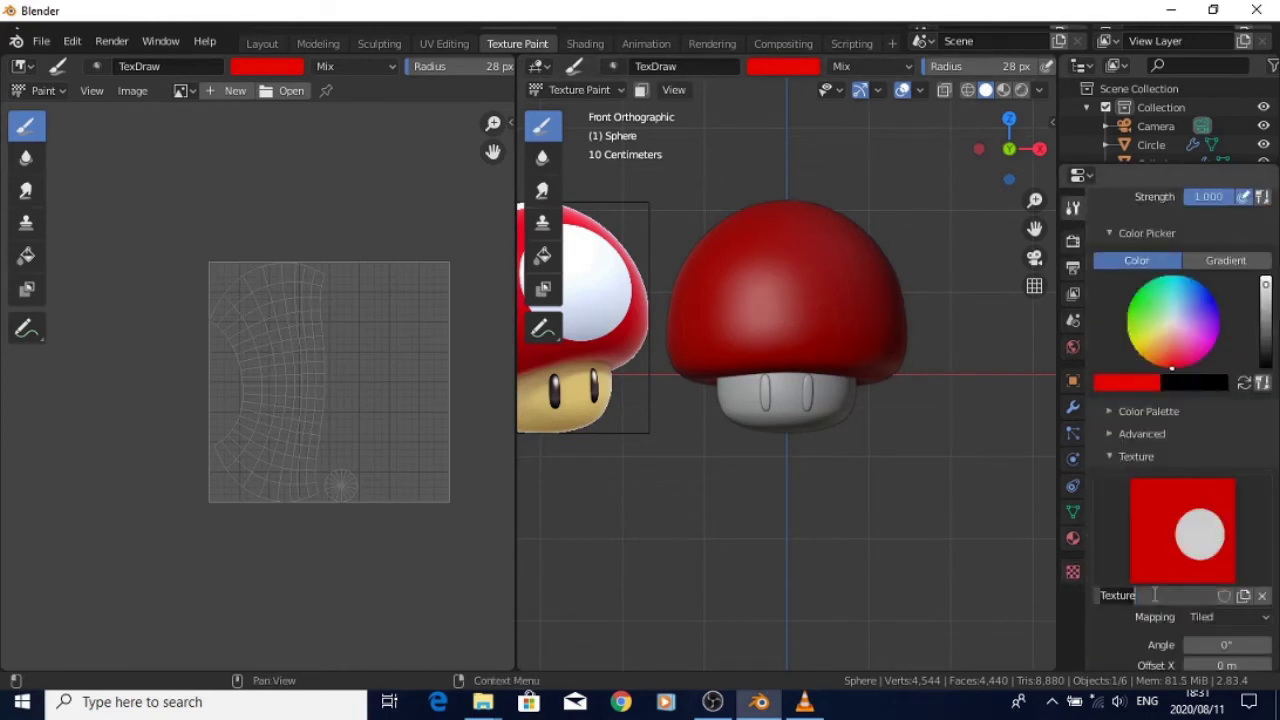
left_click(1224, 617)
left_click(1186, 508)
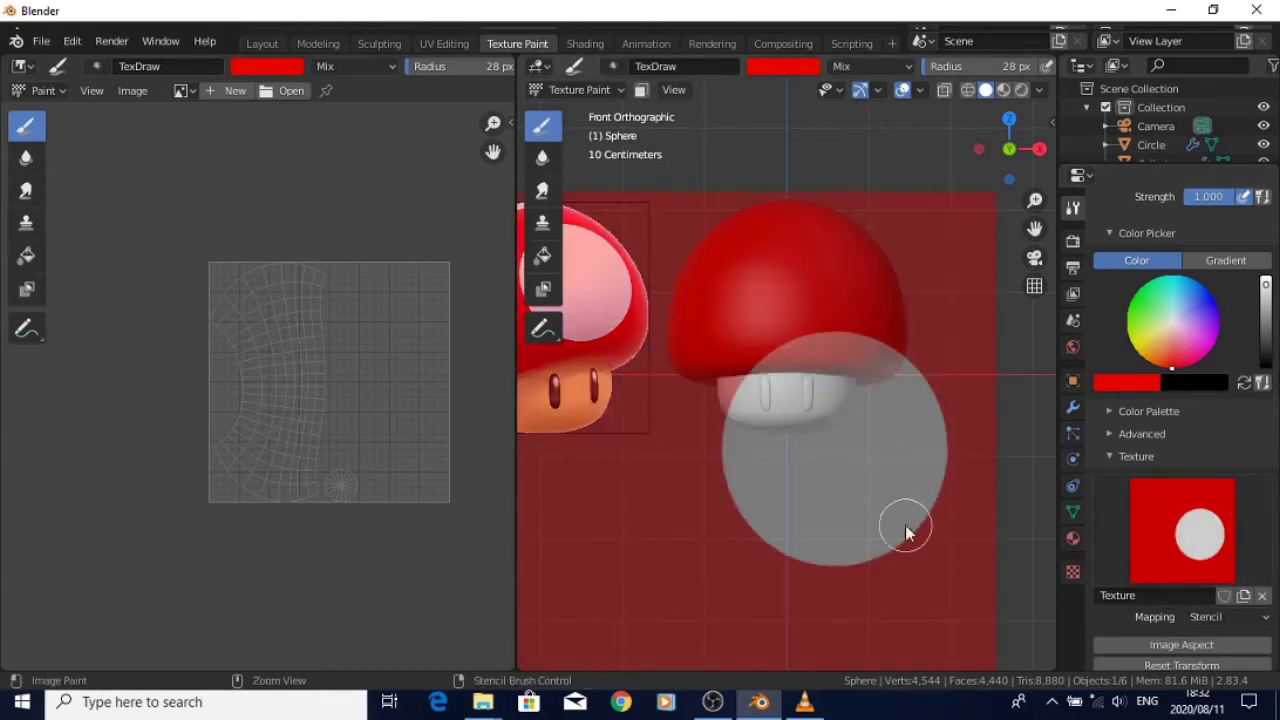
key("ctrl+z")
left_click(1190, 617)
left_click(1187, 512)
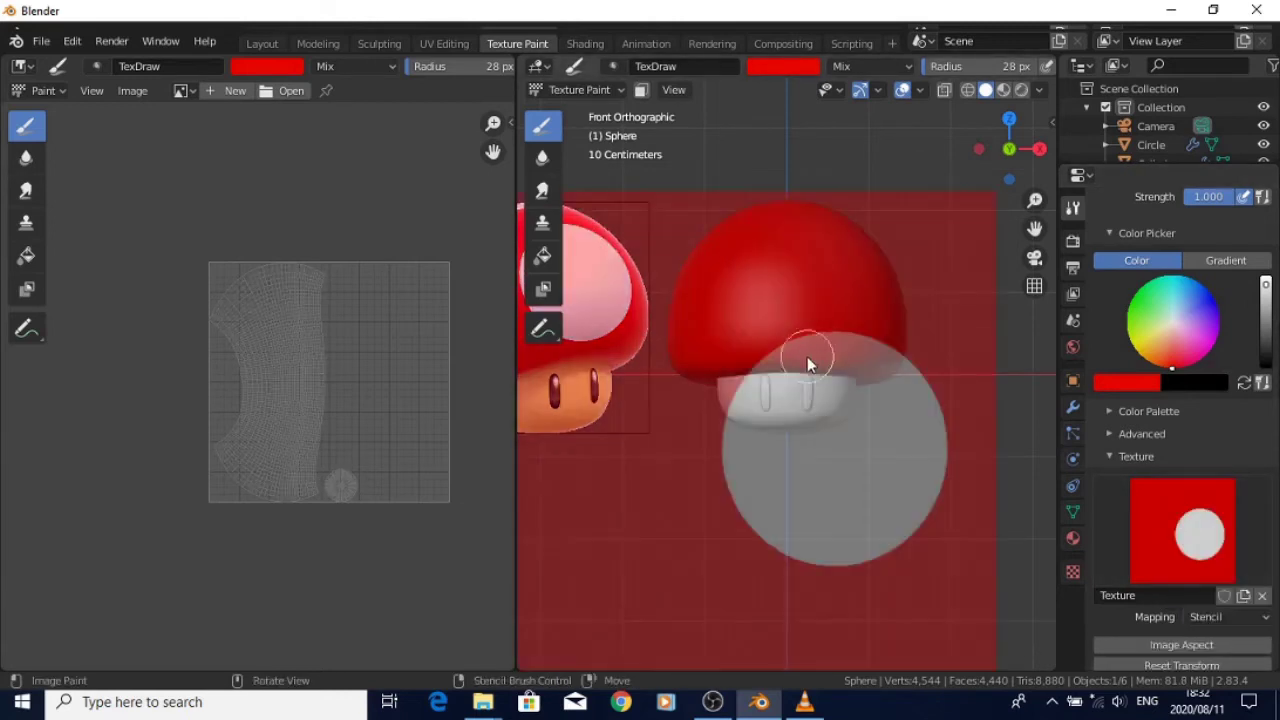
Shrink the stencil and align its white circle with the centre of the cap's front
middle_click_drag(772, 247, 836, 385, "shift")
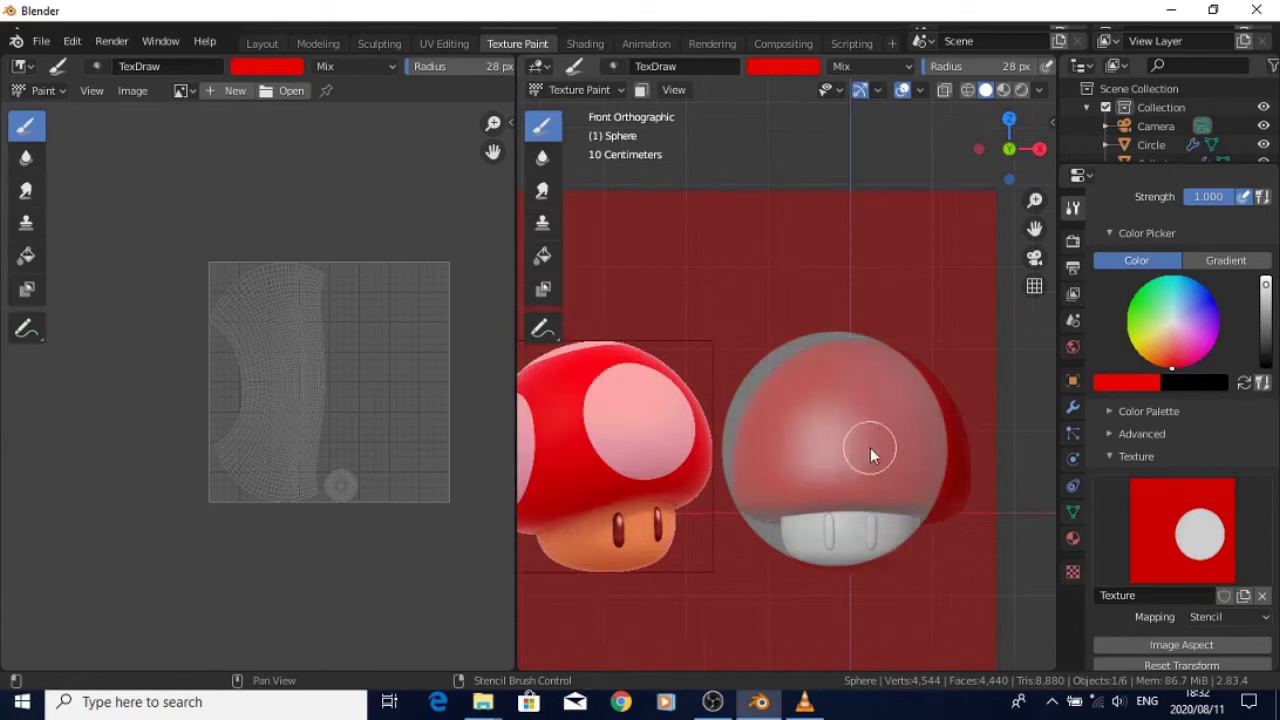
mouse_move(1006, 545)
right_mouse_down("ctrl")
mouse_move(937, 546)
mouse_move(954, 504)
mouse_move(880, 466)
right_mouse_up("ctrl")
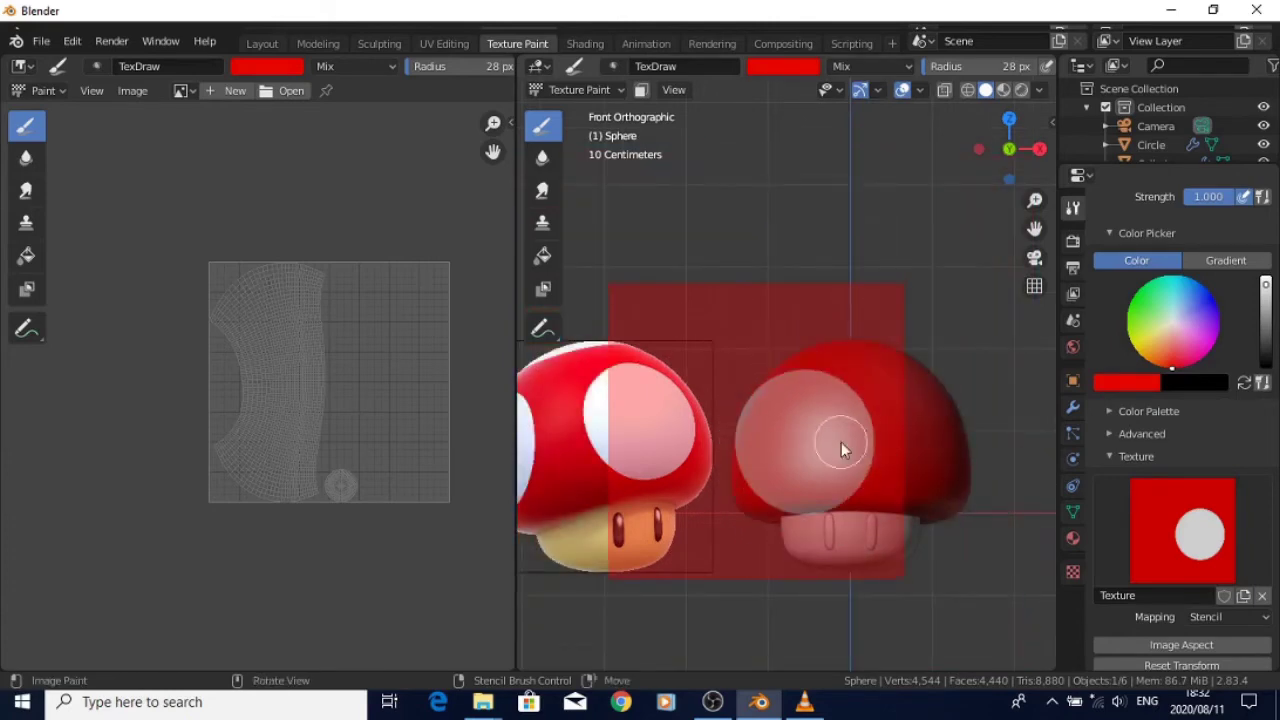
mouse_move(863, 434)
middle_mouse_down("shift")
mouse_move(757, 429)
mouse_move(869, 454)
middle_mouse_up("shift")
right_click_drag(899, 486, 877, 477, "shift")
middle_click_drag(858, 474, 849, 469, "shift")
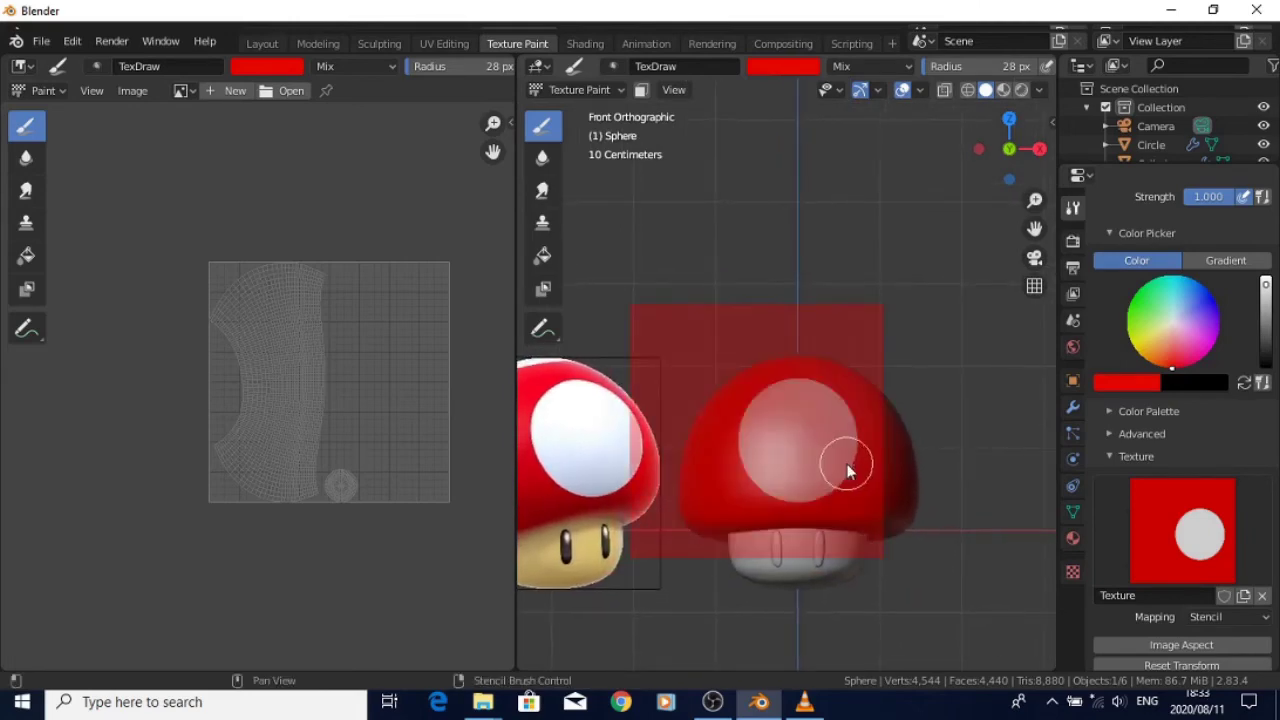
Adjust the red brush colour's brightness and paint the stencil's circle onto the front of the cap
scroll(1233, 604, "down", 10)
left_click(1121, 250)
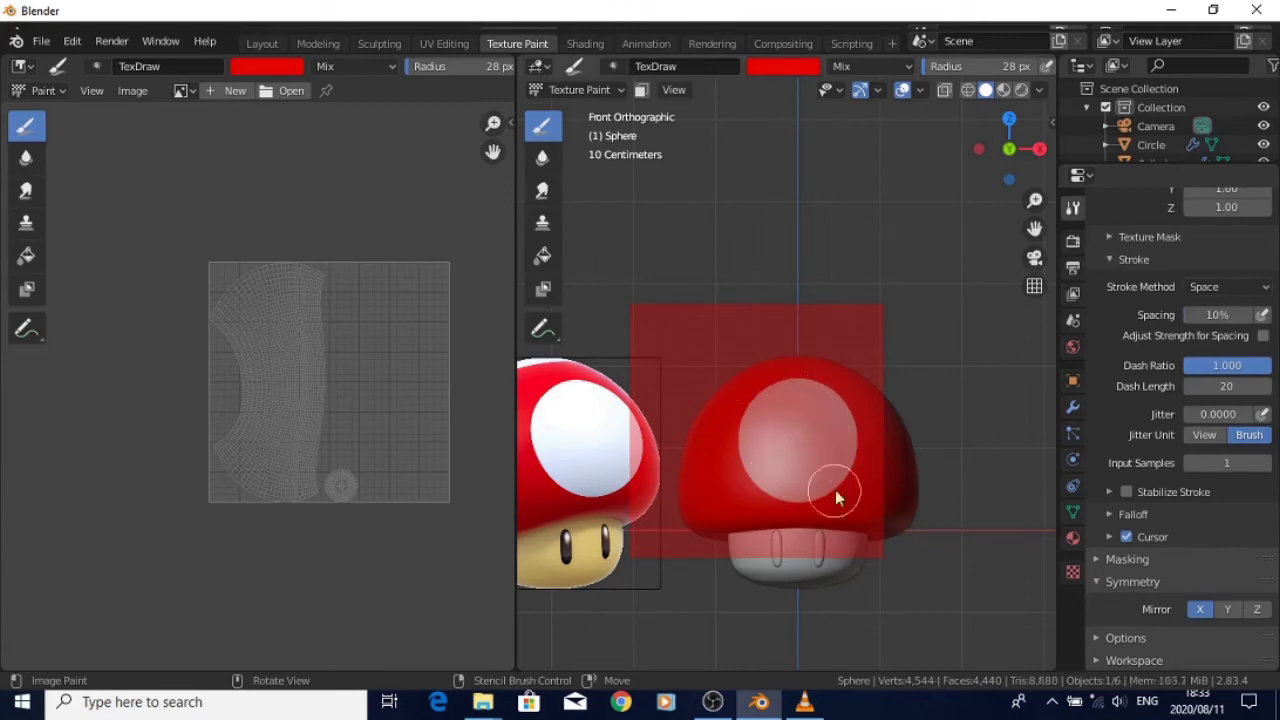
scroll(1163, 285, "up", 10)
left_click_drag(1266, 310, 1266, 286)
mouse_move(800, 440)
left_mouse_down()
mouse_move(829, 509)
mouse_move(828, 482)
left_mouse_up()
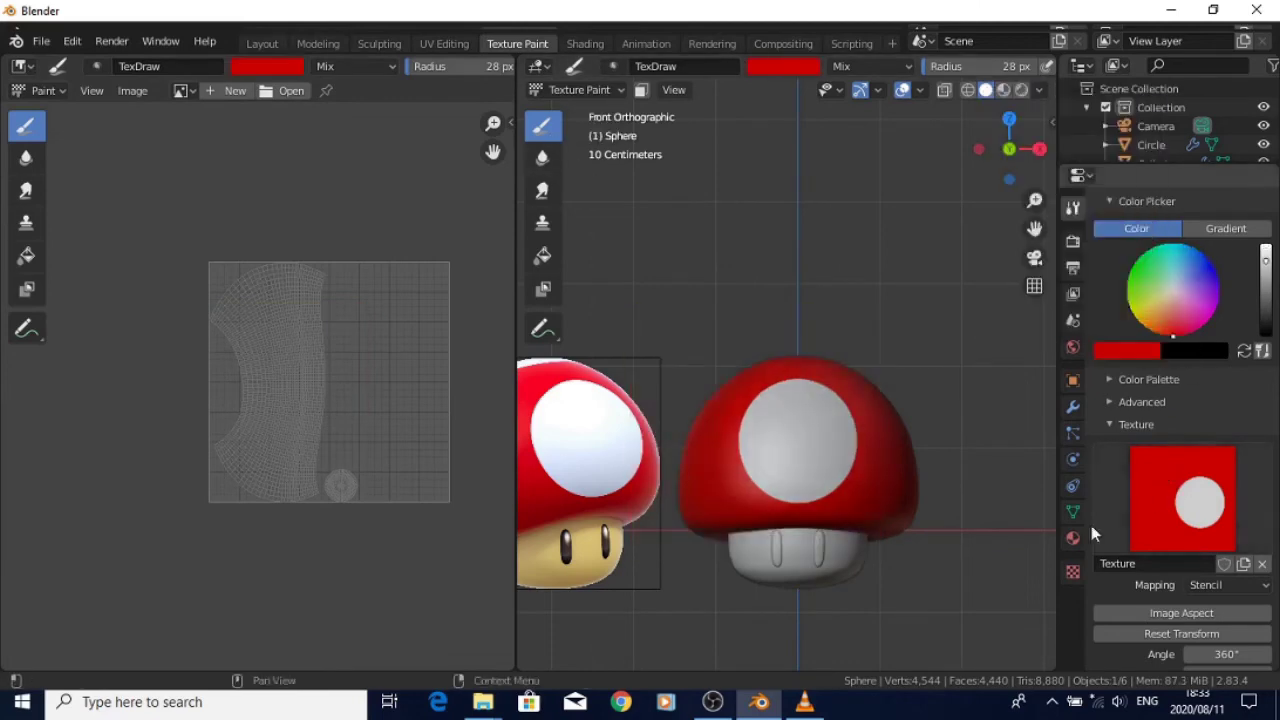
Refill the entire cap with red using the Fill tool and return to the Draw brush
left_click(543, 255)
left_click(1126, 333)
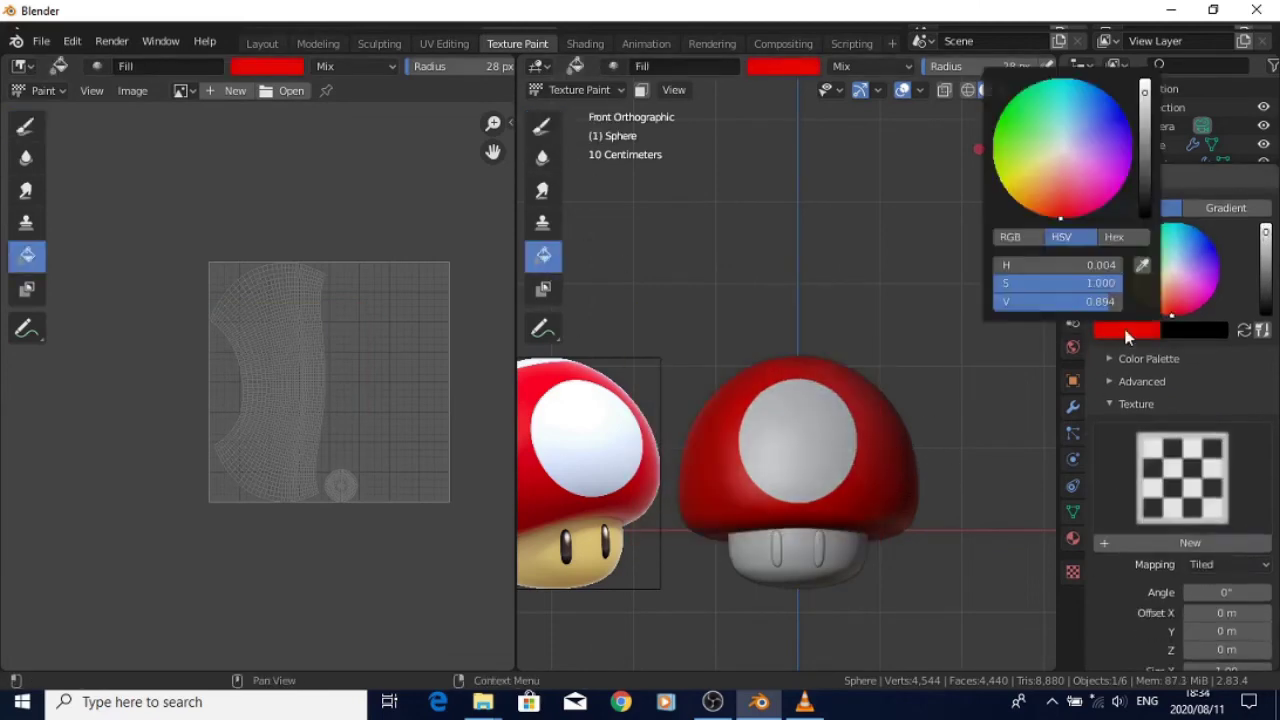
left_click(871, 480)
left_click(541, 131)
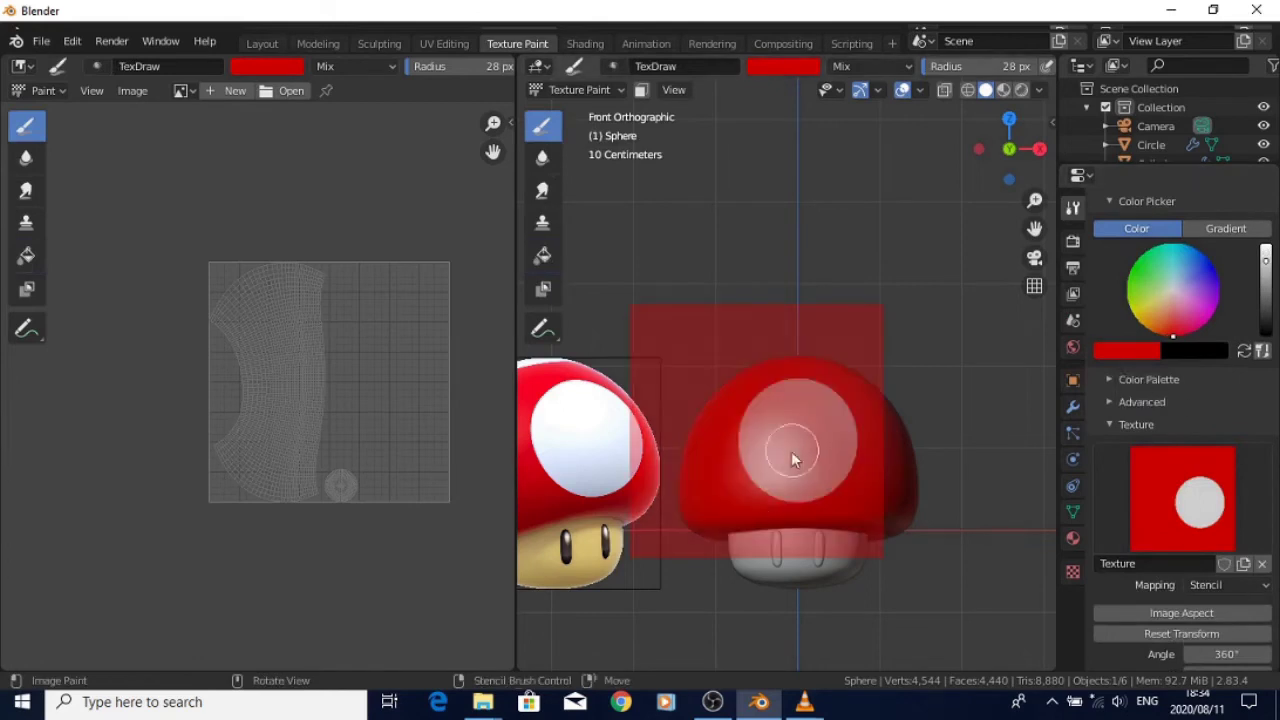
Set the brush colour to full-brightness white and paint the stencil's circle onto the front of the cap
left_click(1173, 289)
left_click_drag(1264, 256, 1259, 248)
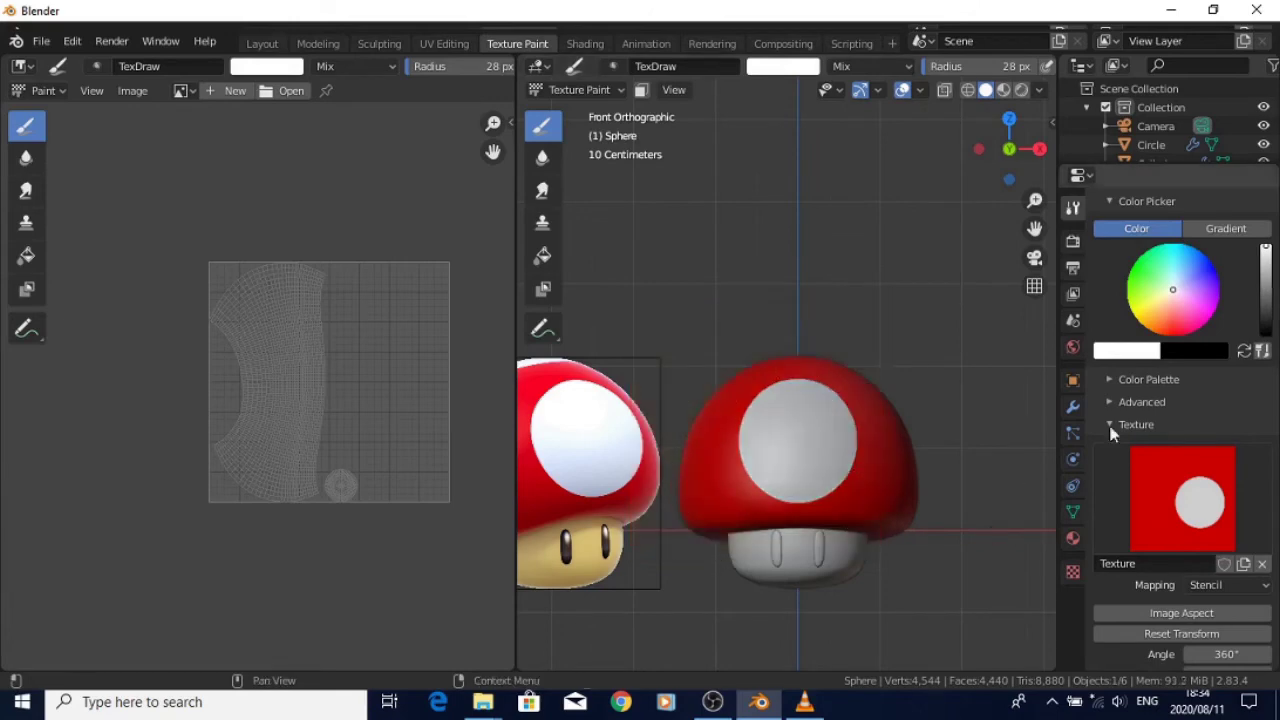
mouse_move(953, 414)
middle_mouse_down()
mouse_move(829, 400)
mouse_move(834, 386)
mouse_move(851, 437)
mouse_move(867, 434)
middle_mouse_up()
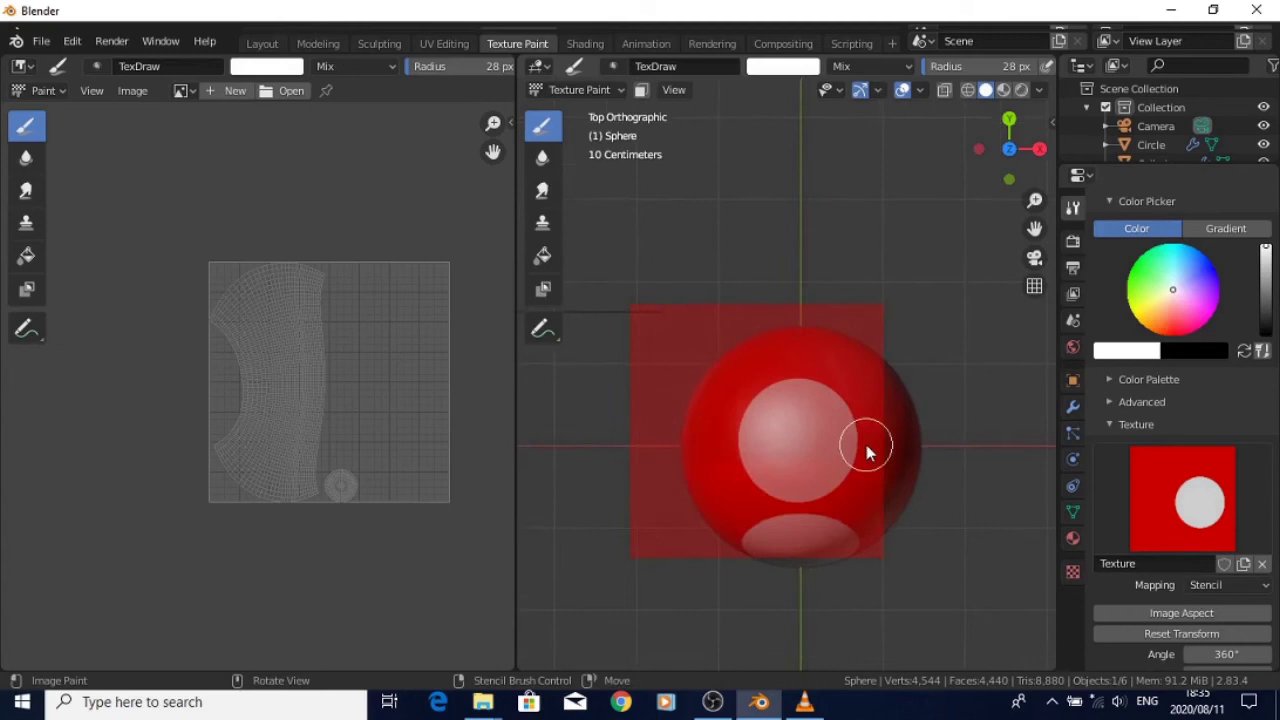
mouse_move(801, 449)
left_mouse_down()
mouse_move(823, 414)
mouse_move(826, 449)
left_mouse_up()
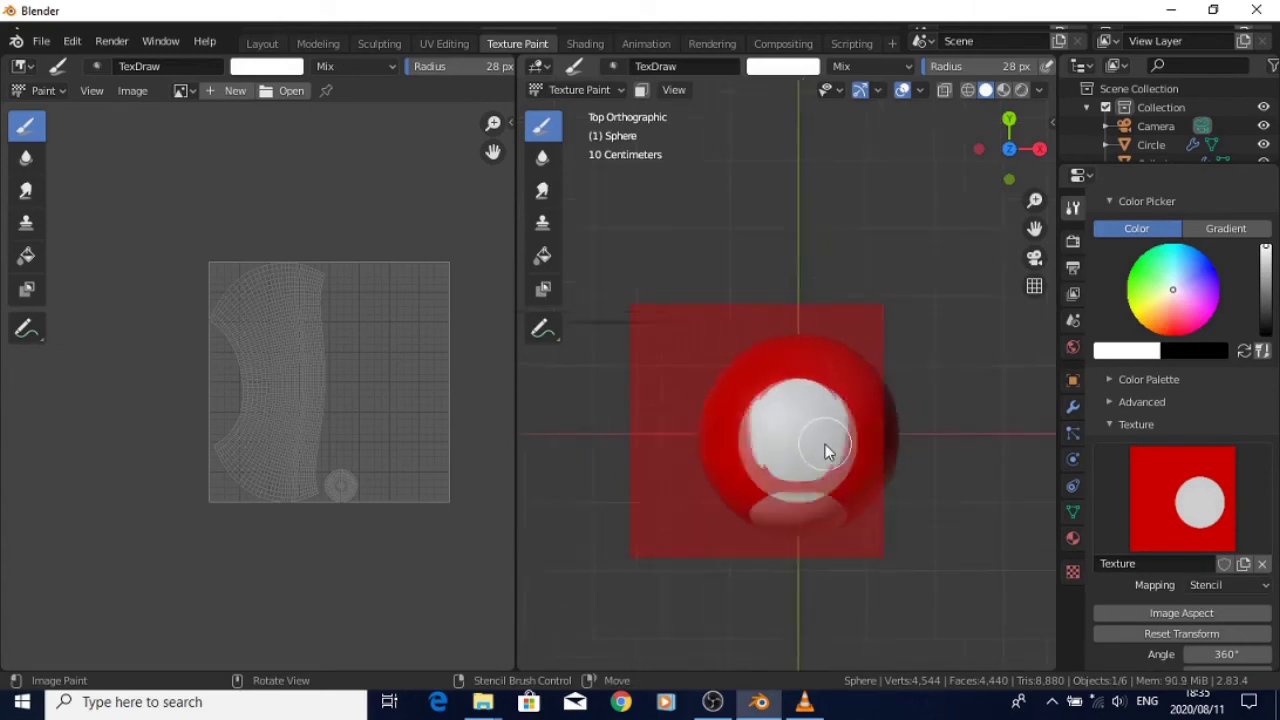
middle_click(835, 444)
middle_click(837, 445)
left_click_drag(812, 404, 743, 456)
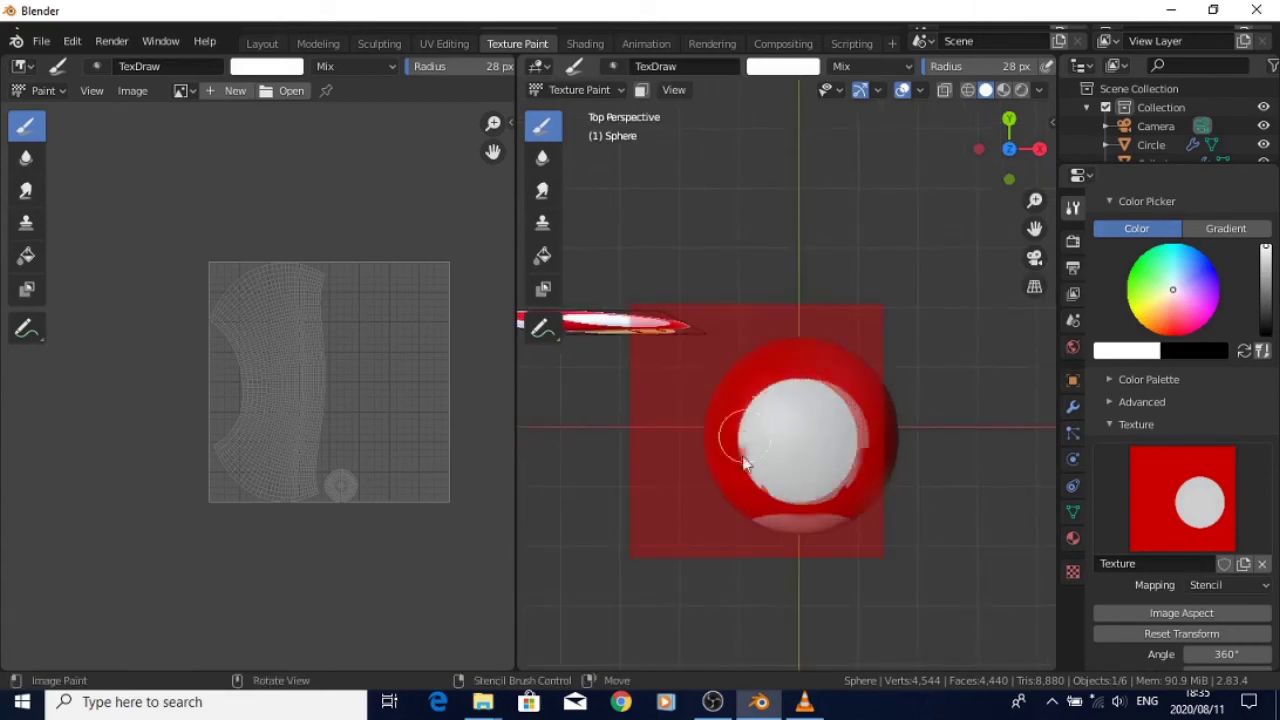
key("ctrl+z")
key("ctrl+z")
Centre the cap's top under the stencil in orthographic top view and paint the white circle there
middle_click(870, 449)
key("KP_5")
middle_click_drag(866, 451, 857, 450, "shift")
mouse_move(856, 450)
left_mouse_down()
mouse_move(808, 366)
mouse_move(818, 452)
left_mouse_up()
Turn on X mirror symmetry and paint the stencil's white circle onto the right side of the cap
scroll(1180, 420, "down", 10)
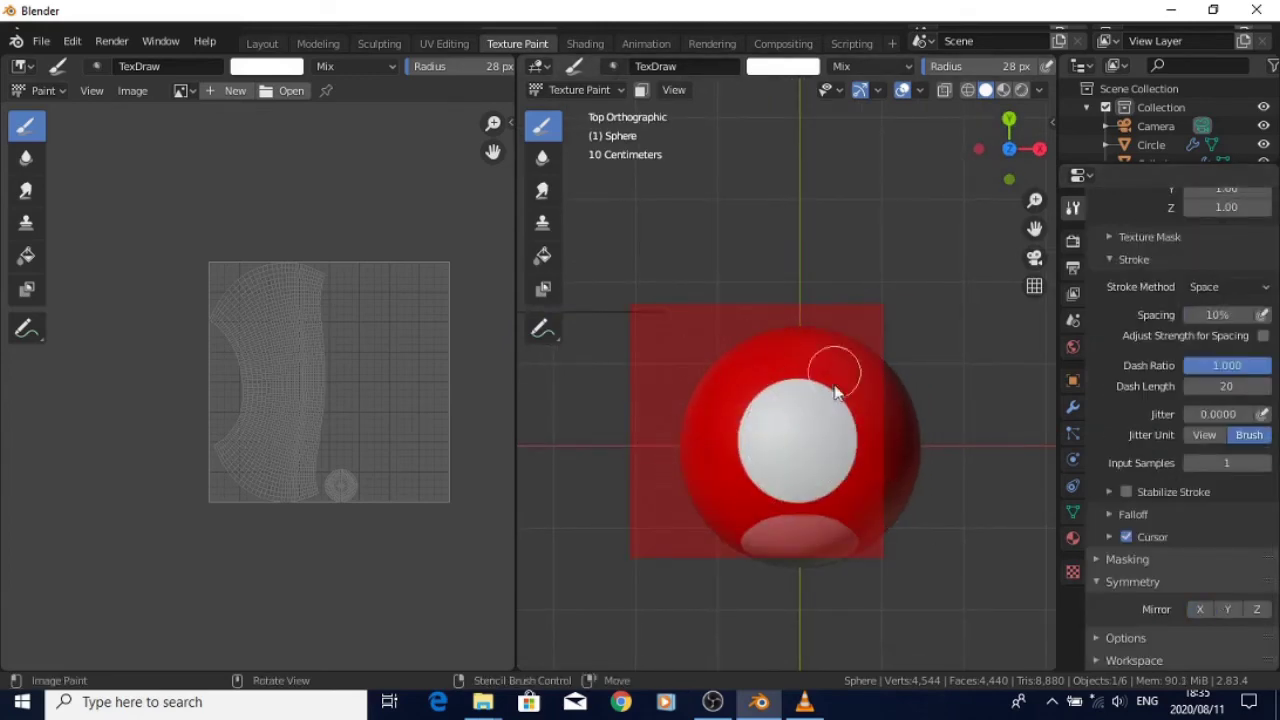
key("KP_1")
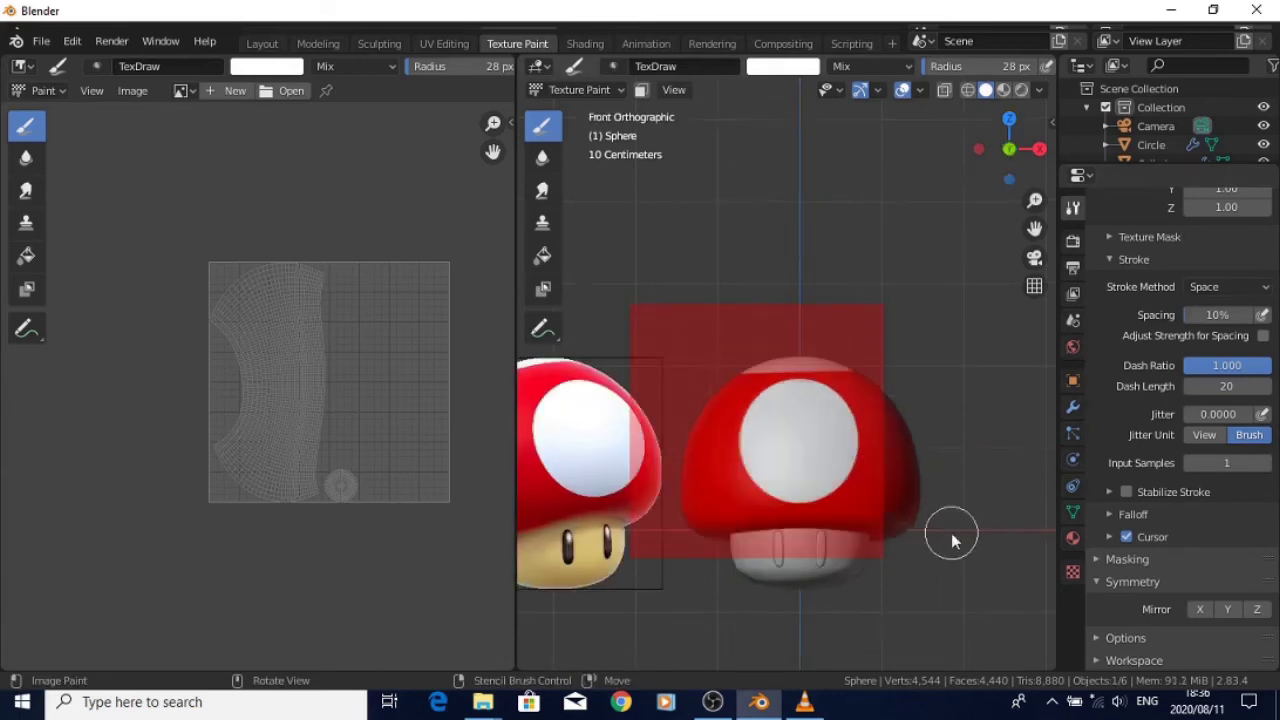
key("KP_3")
middle_click_drag(936, 412, 949, 422, "shift")
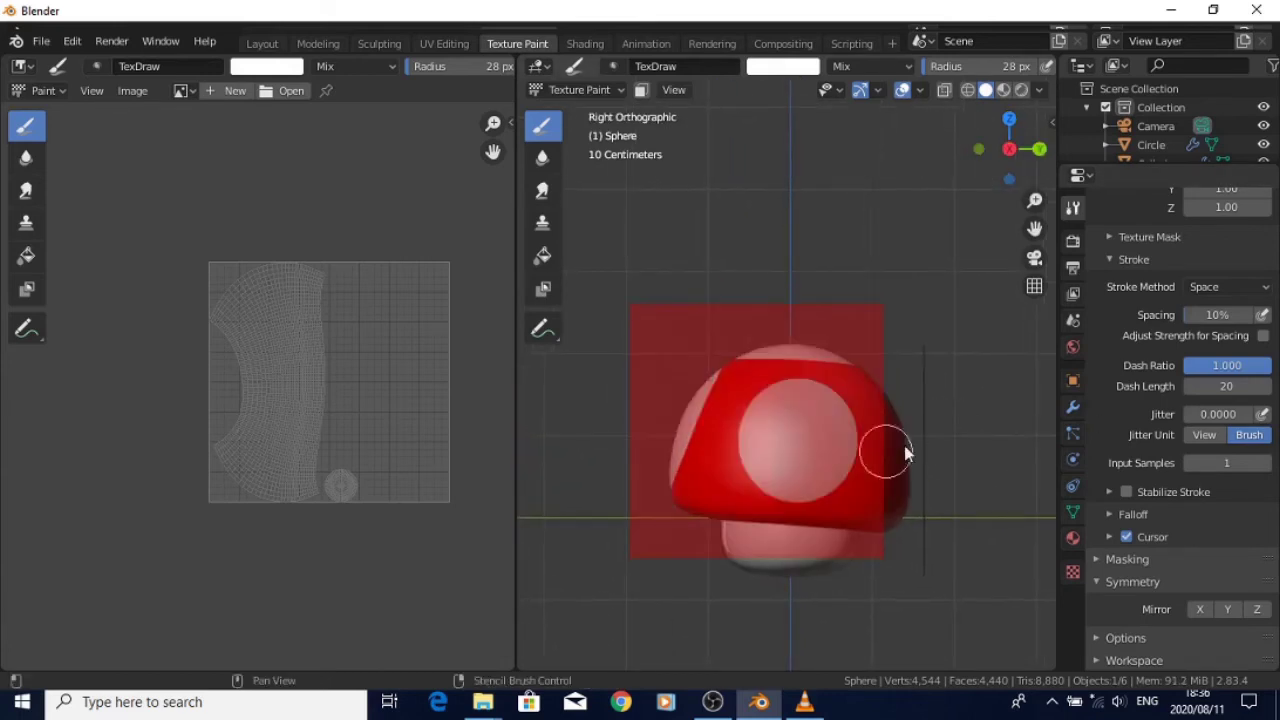
mouse_move(840, 446)
left_mouse_down()
mouse_move(805, 389)
mouse_move(754, 414)
mouse_move(835, 477)
left_mouse_up()
key("ctrl+z")
left_click(1197, 609)
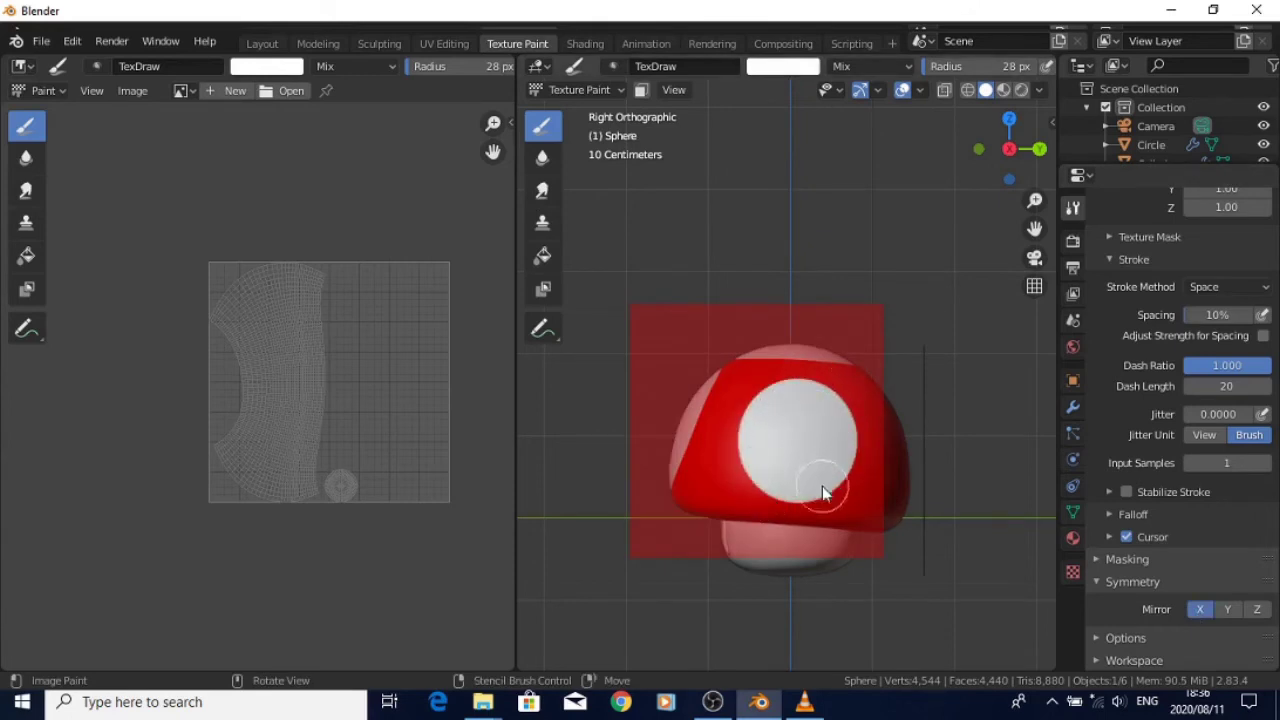
Align the stencil with the back of the cap and paint the white circle there
key("ctrl+KP_1")
middle_click_drag(877, 474, 922, 452)
key("ctrl+KP_1")
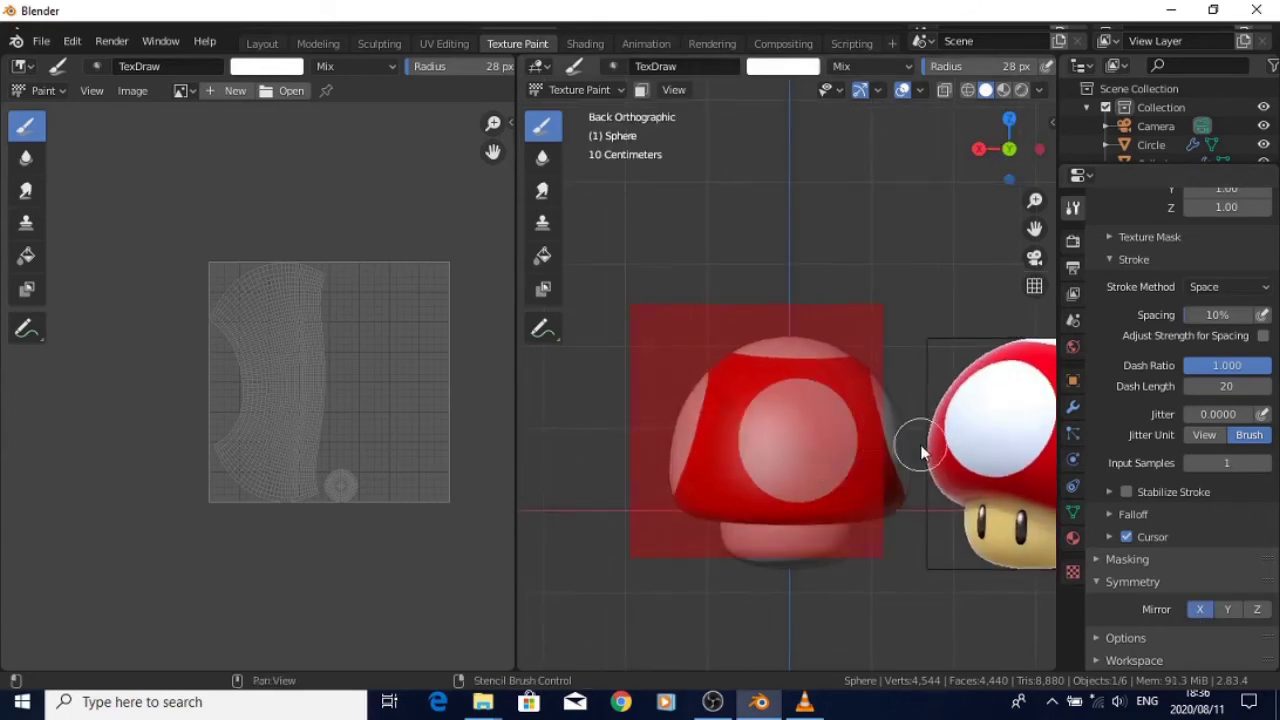
key("ctrl+z")
key("ctrl+z")
key("ctrl+z")
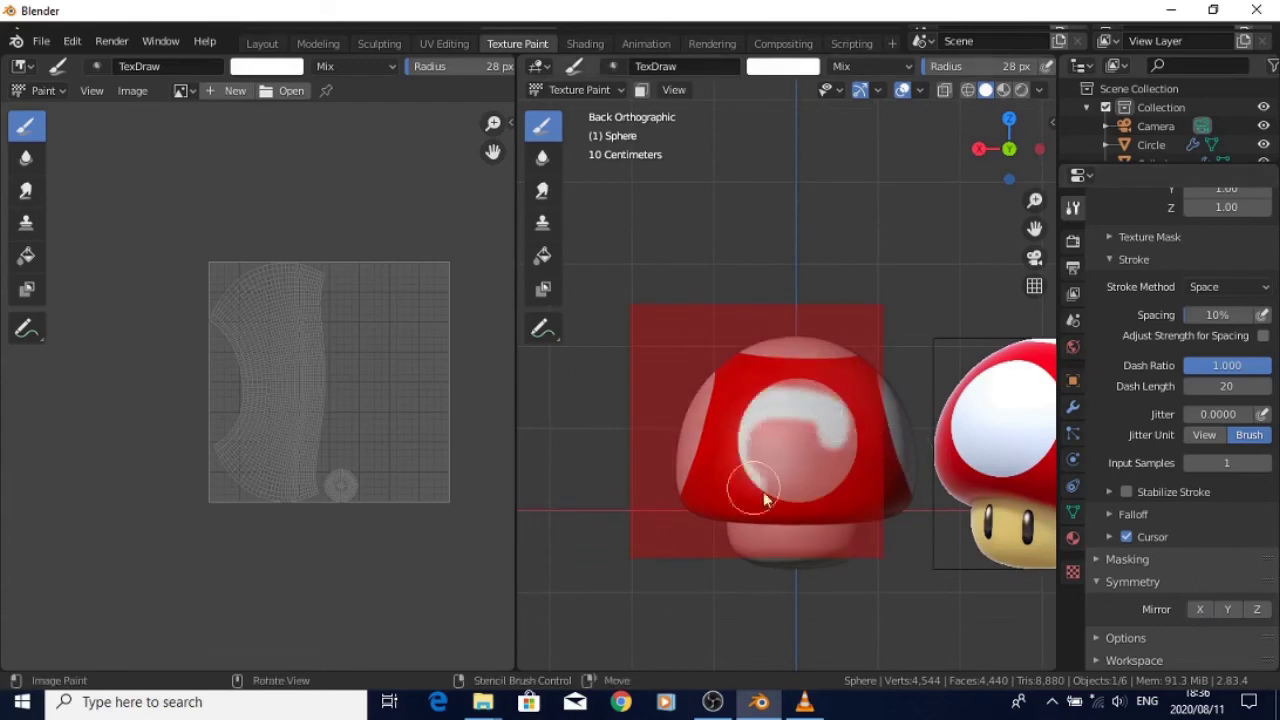
key("ctrl+shift+z")
mouse_move(669, 576)
middle_mouse_down()
mouse_move(1023, 571)
mouse_move(886, 537)
middle_mouse_up()
scroll(1180, 450, "up", 10)
scroll(930, 480, "up", 4)
middle_click_drag(930, 460, 916, 692)
left_click(1182, 461)
left_click(703, 166)
Realign the cap's front spot with the stencil in front view and repaint it white
key("KP_1")
scroll(882, 449, "down", 5)
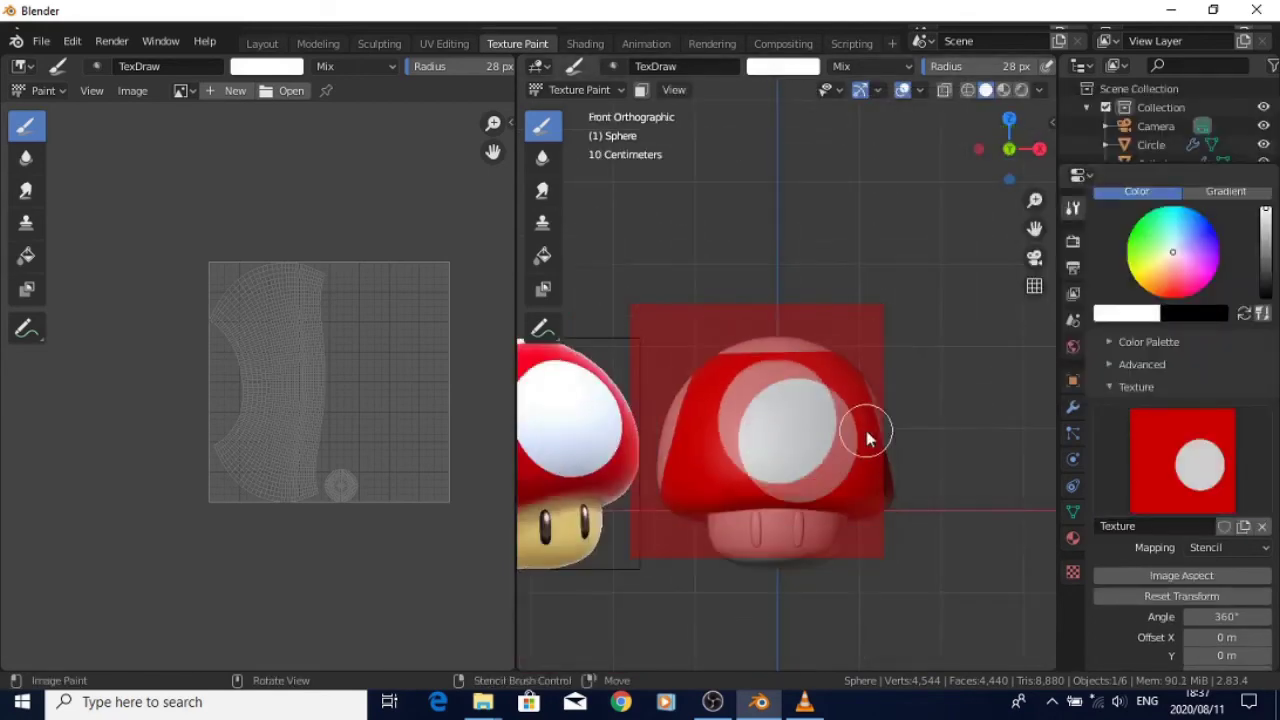
middle_click_drag(866, 430, 885, 430)
key("KP_1")
middle_click_drag(877, 378, 880, 429, "shift")
scroll(915, 438, "up", 2)
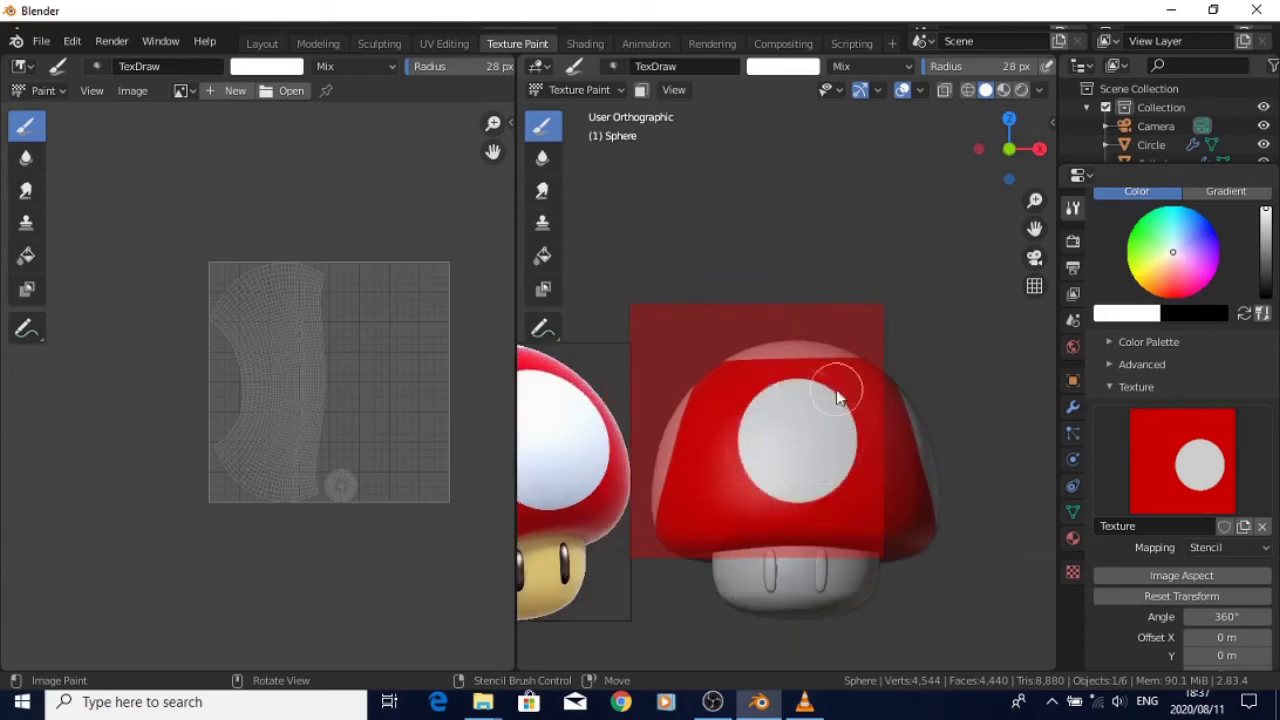
middle_click_drag(1000, 420, 930, 468)
key("KP_1")
scroll(930, 466, "down", 3)
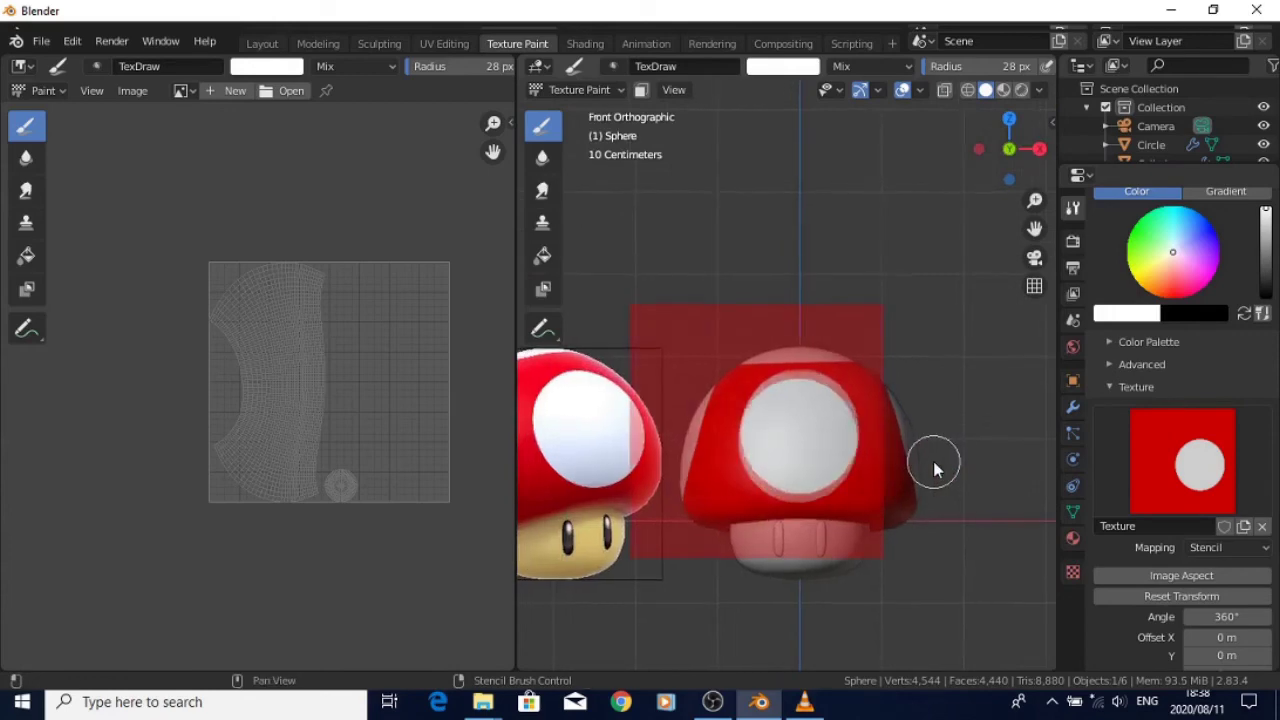
Turn on X mirror symmetry for painting and remove the stencil texture from the brush
scroll(1100, 620, "down", 6)
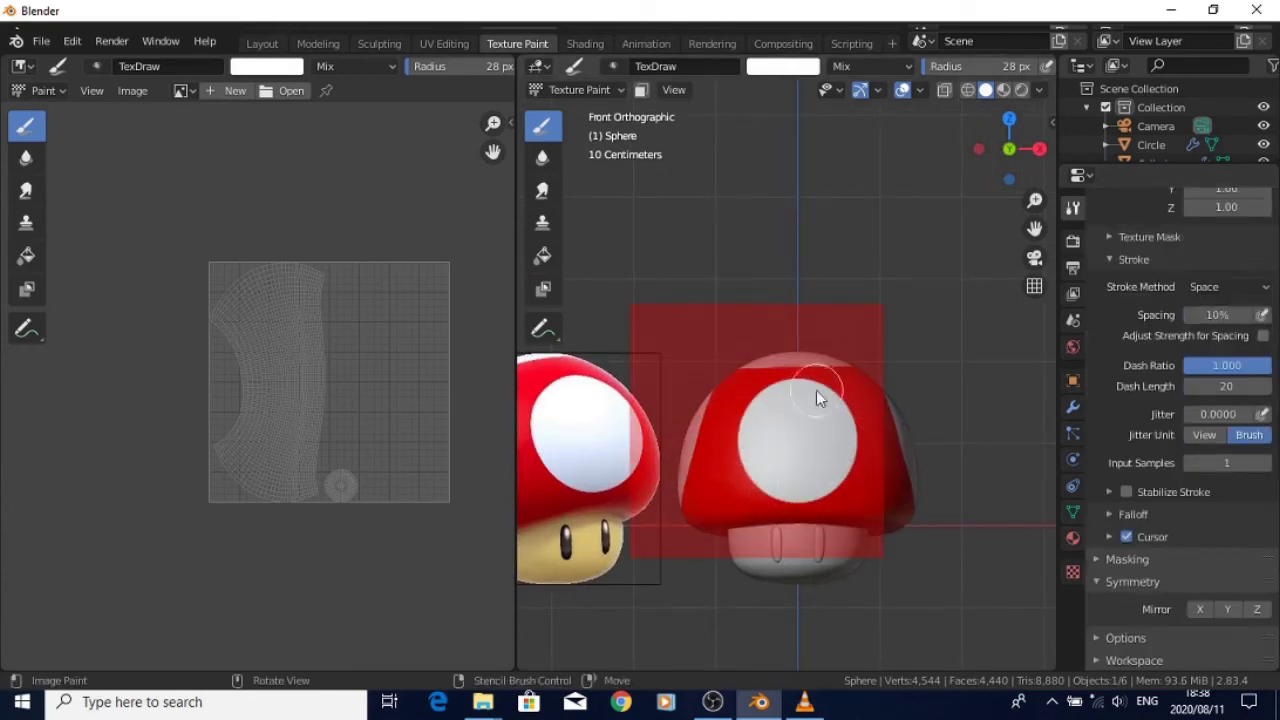
left_click(1201, 611)
scroll(1200, 400, "up", 9)
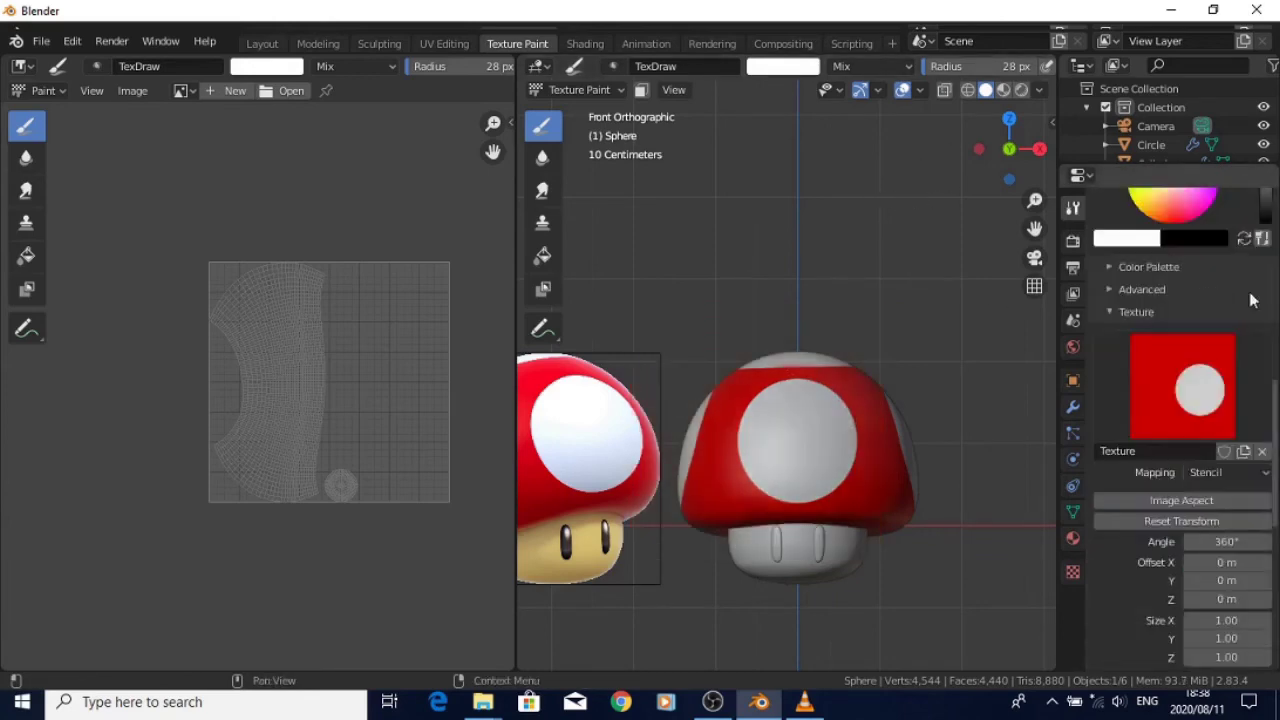
left_click(1266, 450)
Examine the painted white spots and red areas around the whole cap
mouse_move(918, 333)
middle_mouse_down()
mouse_move(822, 385)
mouse_move(869, 316)
middle_mouse_up()
left_click(1035, 287)
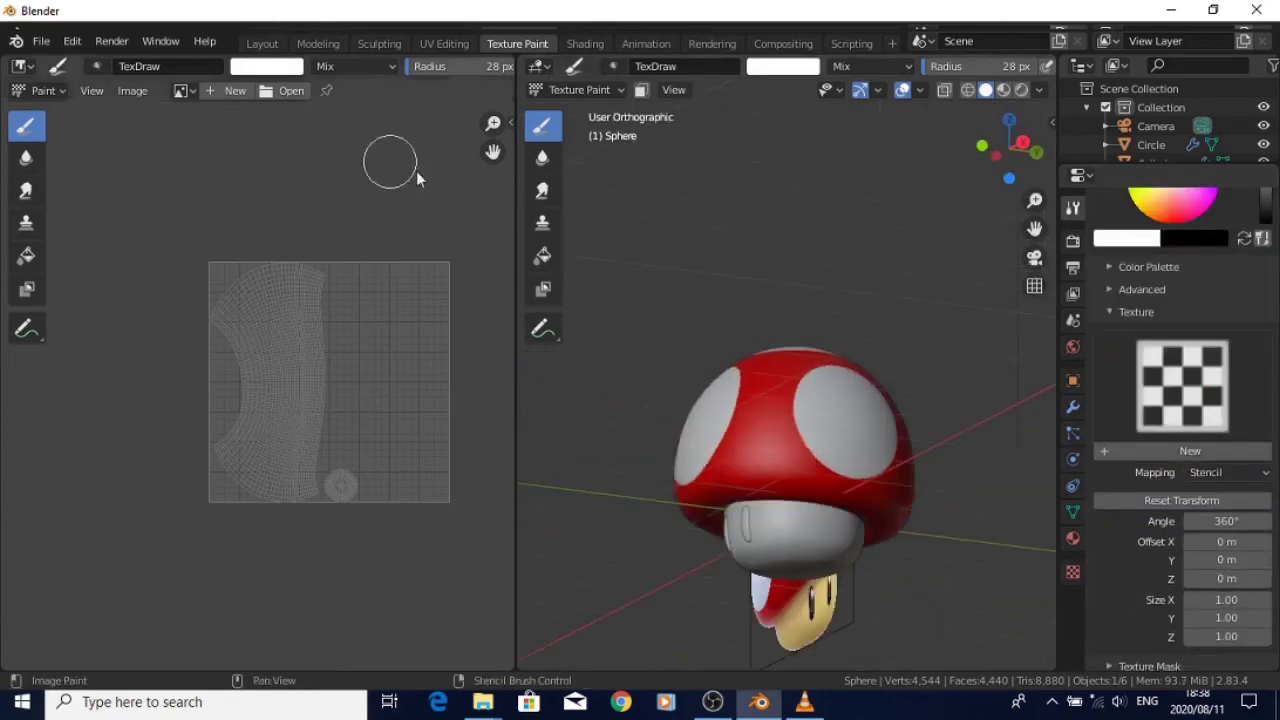
scroll(855, 444, "up", 3)
middle_click_drag(800, 500, 871, 397)
middle_click_drag(846, 443, 574, 420)
scroll(880, 588, "down", 5)
scroll(590, 415, "up", 2)
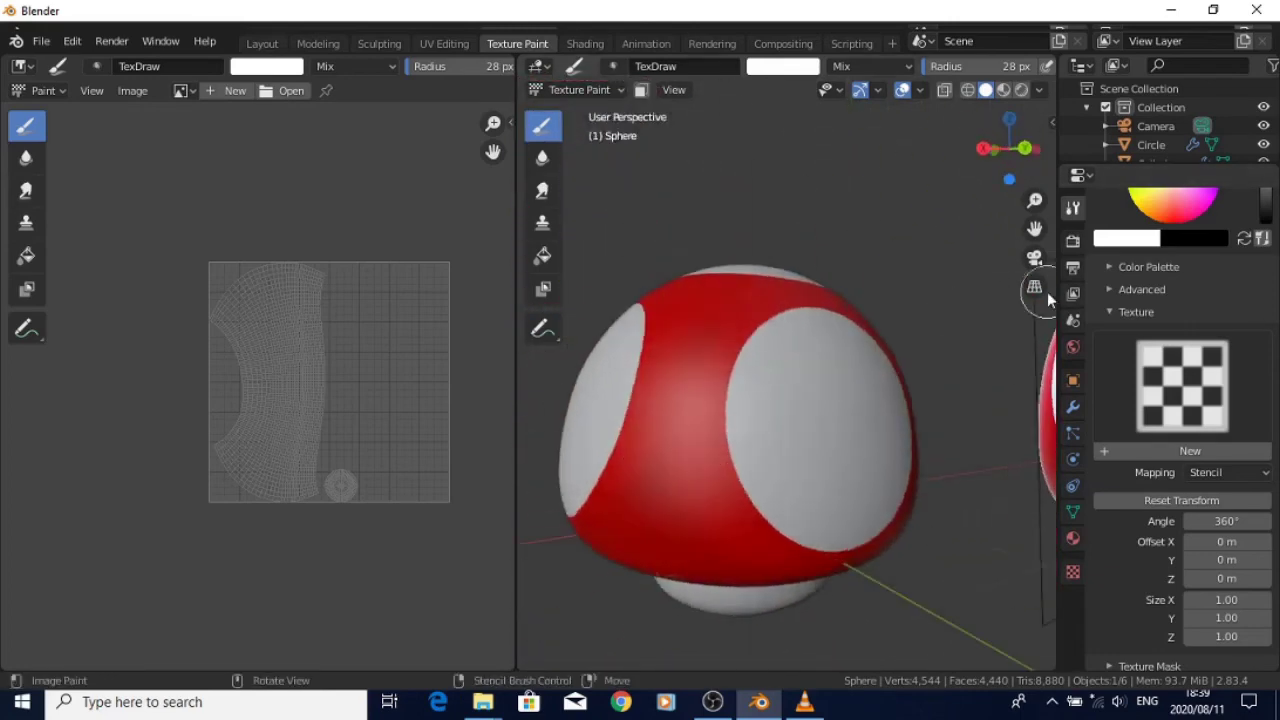
left_click(1037, 288)
scroll(780, 470, "up", 2)
middle_click_drag(772, 478, 843, 253)
Sample the cap's red, enlarge the brush radius to 41 px and touch up the red areas around and below the spots
key("s")
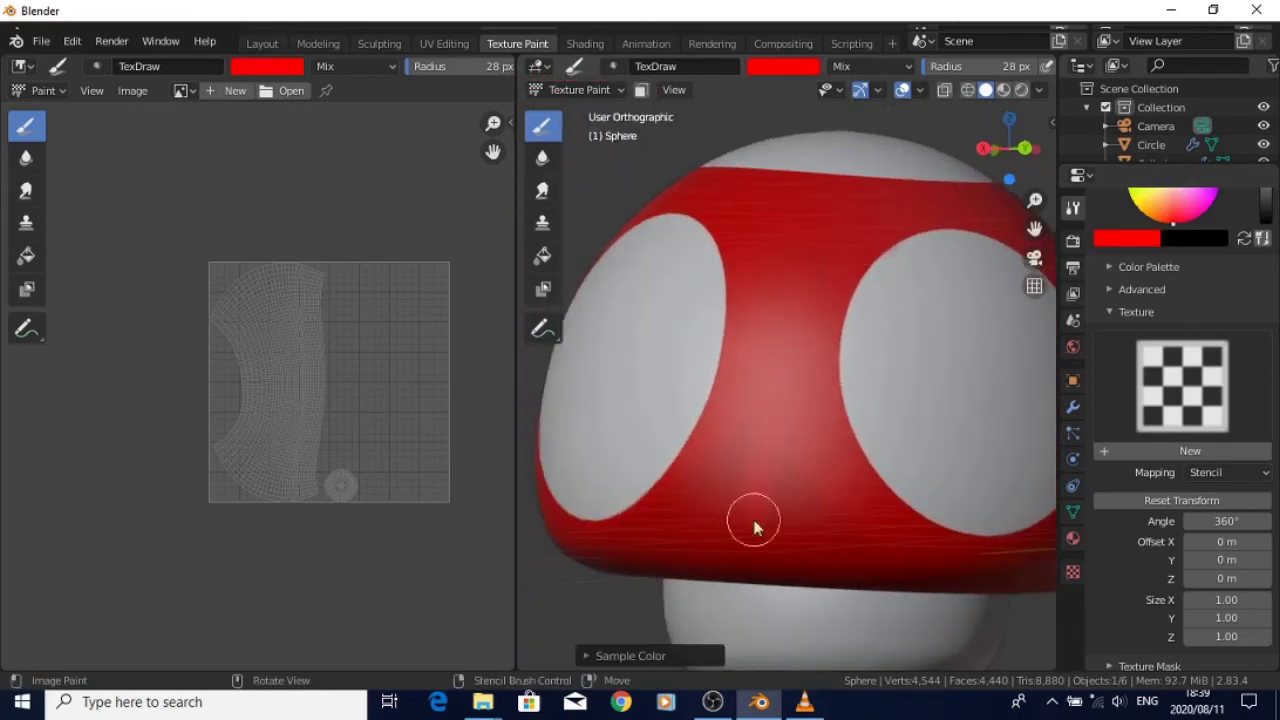
key("bracketright")
key("bracketright")
key("bracketright")
key("bracketright")
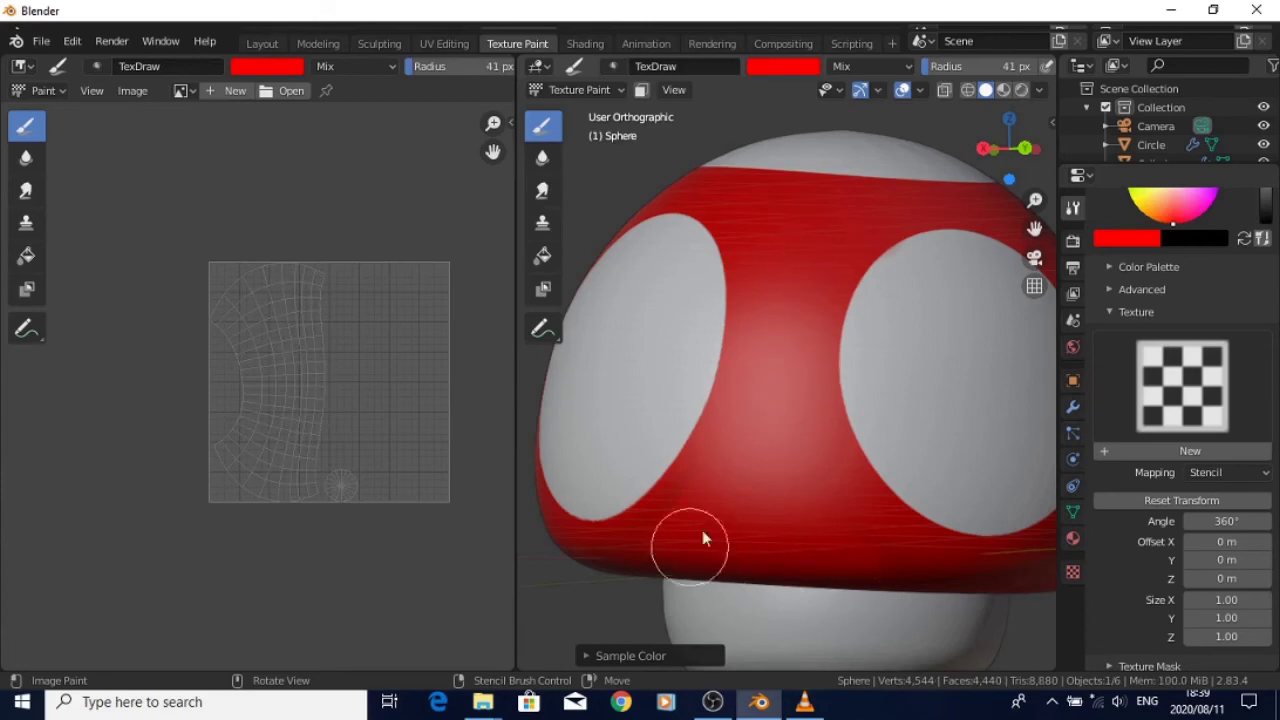
middle_click_drag(859, 554, 831, 431)
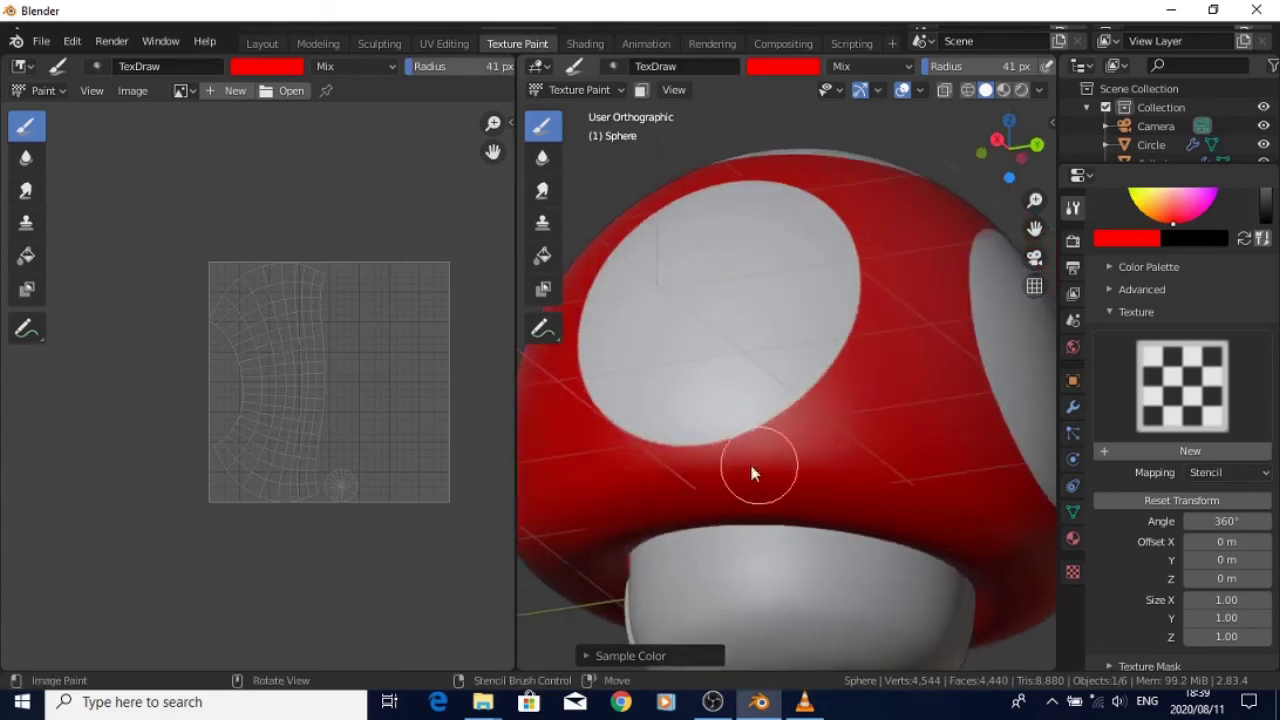
middle_click_drag(757, 471, 857, 420)
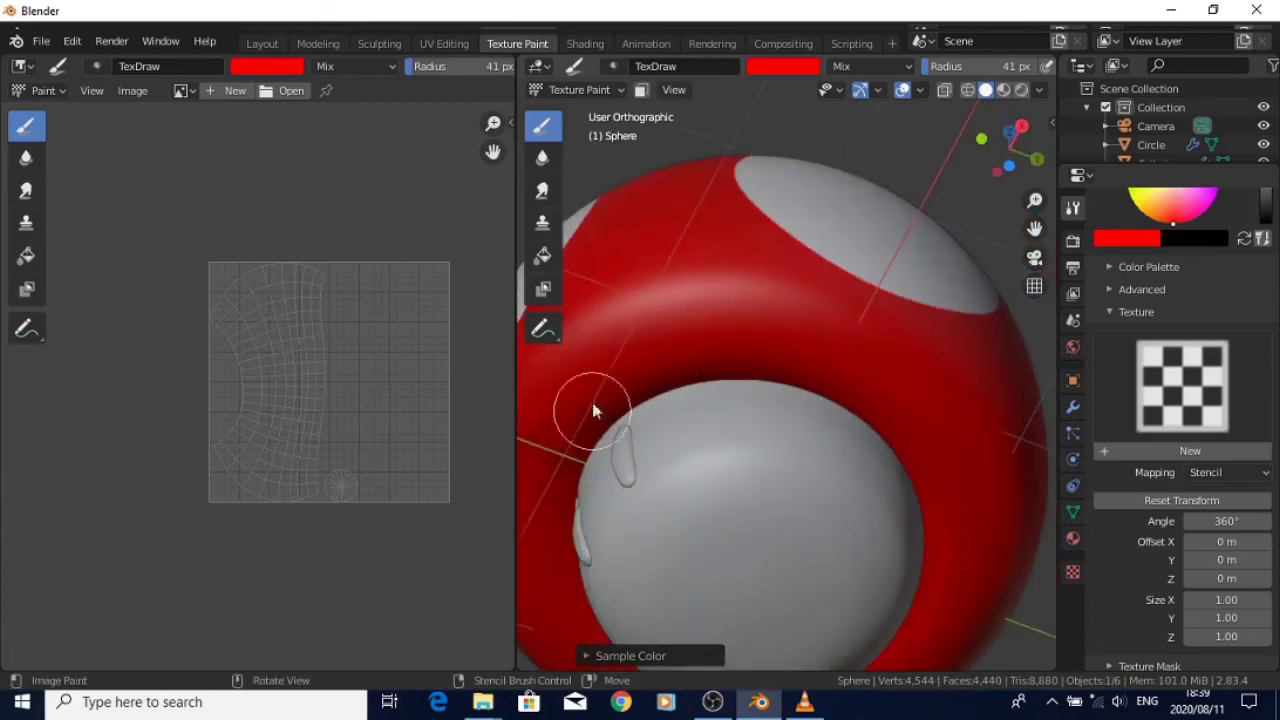
middle_click_drag(593, 409, 756, 372)
scroll(694, 414, "up", 2)
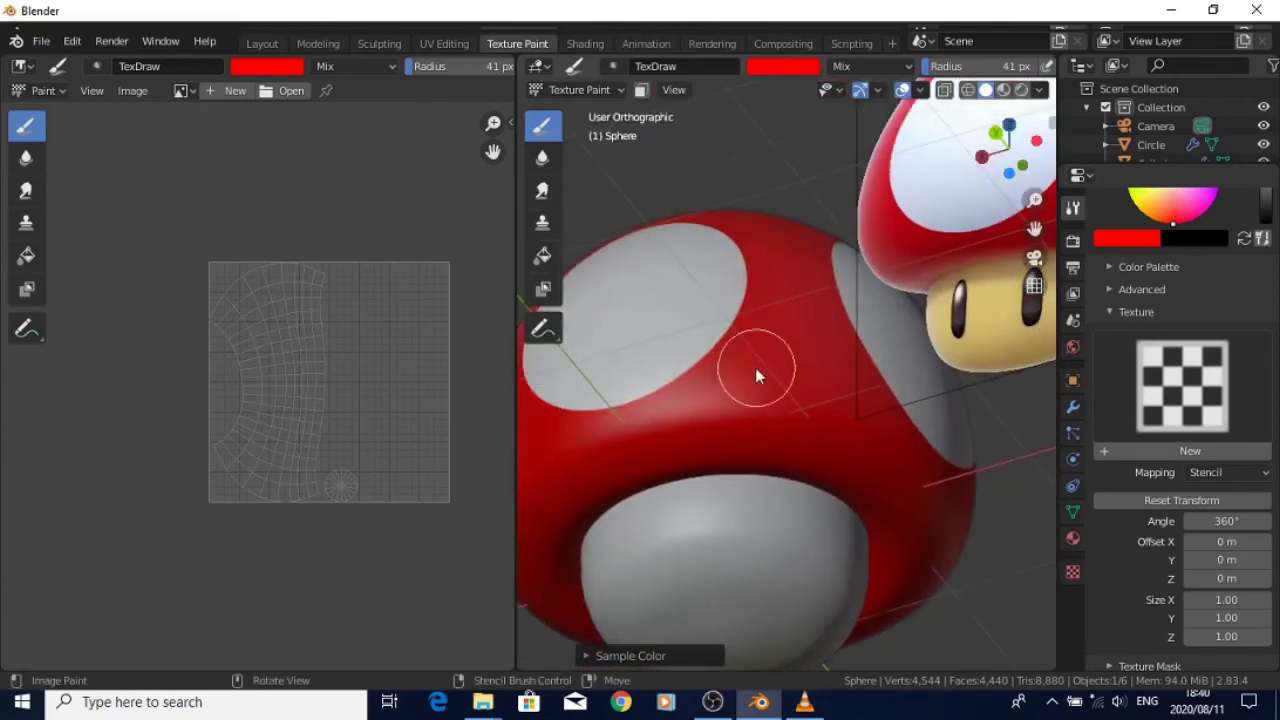
Sample white from the cap's top spot and touch up the spot's edge
mouse_move(659, 437)
middle_mouse_down()
mouse_move(766, 566)
mouse_move(814, 423)
mouse_move(831, 463)
mouse_move(800, 410)
middle_mouse_up()
scroll(800, 410, "up", 3)
key("s")
scroll(800, 410, "up", 1)
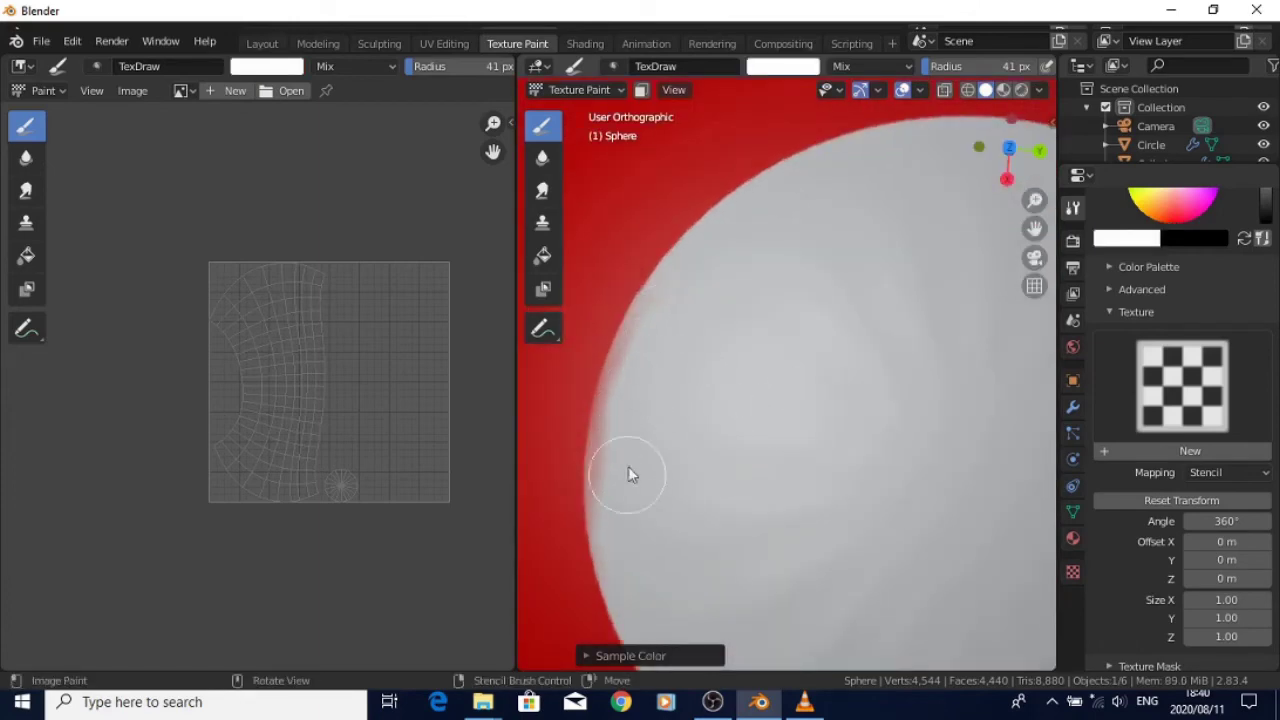
scroll(728, 312, "down", 8)
key("KP_1")
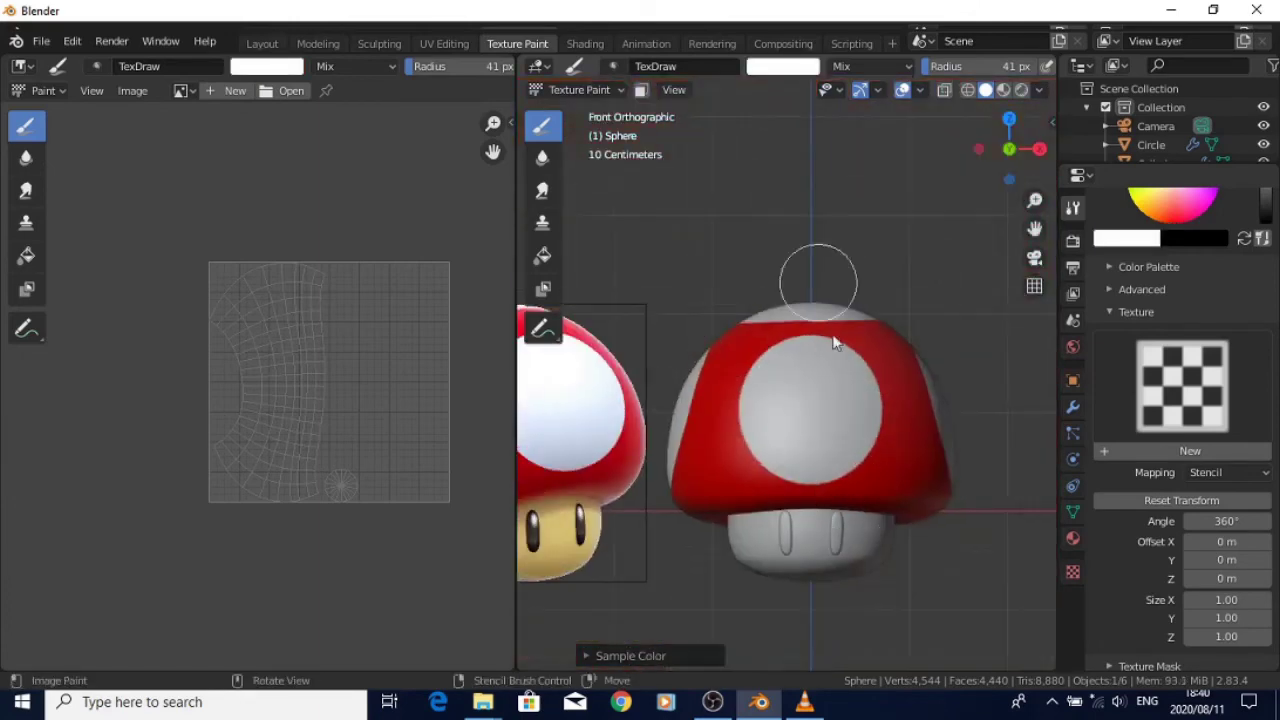
Display the head Base Color image in the image editor and save it to a file
left_click(133, 91)
left_click(140, 93)
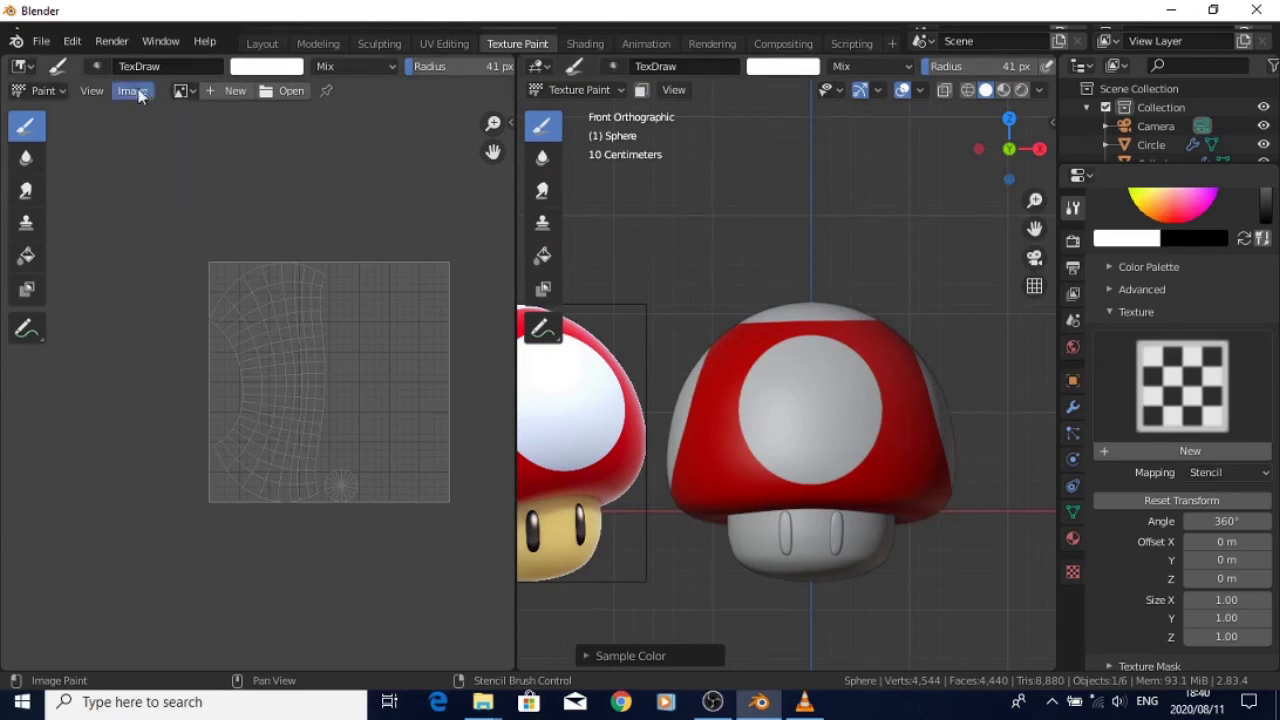
left_click(183, 91)
left_click(240, 154)
scroll(250, 245, "up", 1)
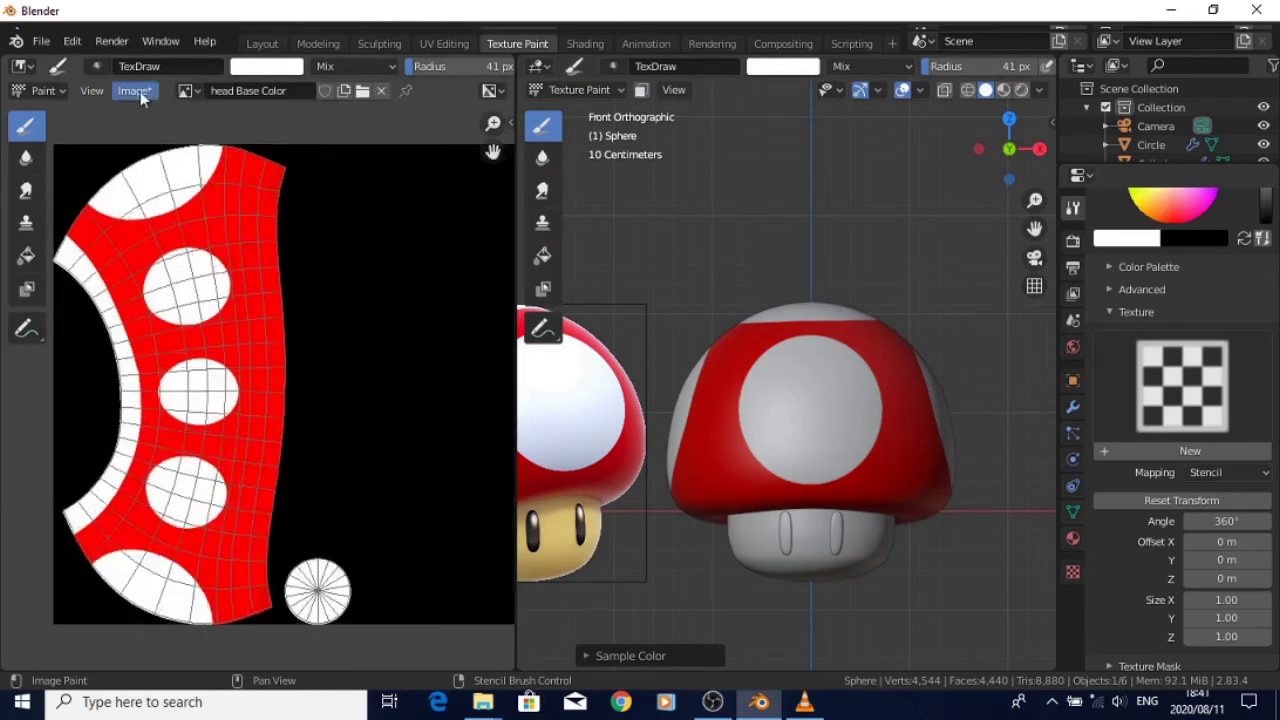
left_click(133, 91)
left_click(211, 268)
left_click(897, 656)
scroll(891, 422, "down", 1)
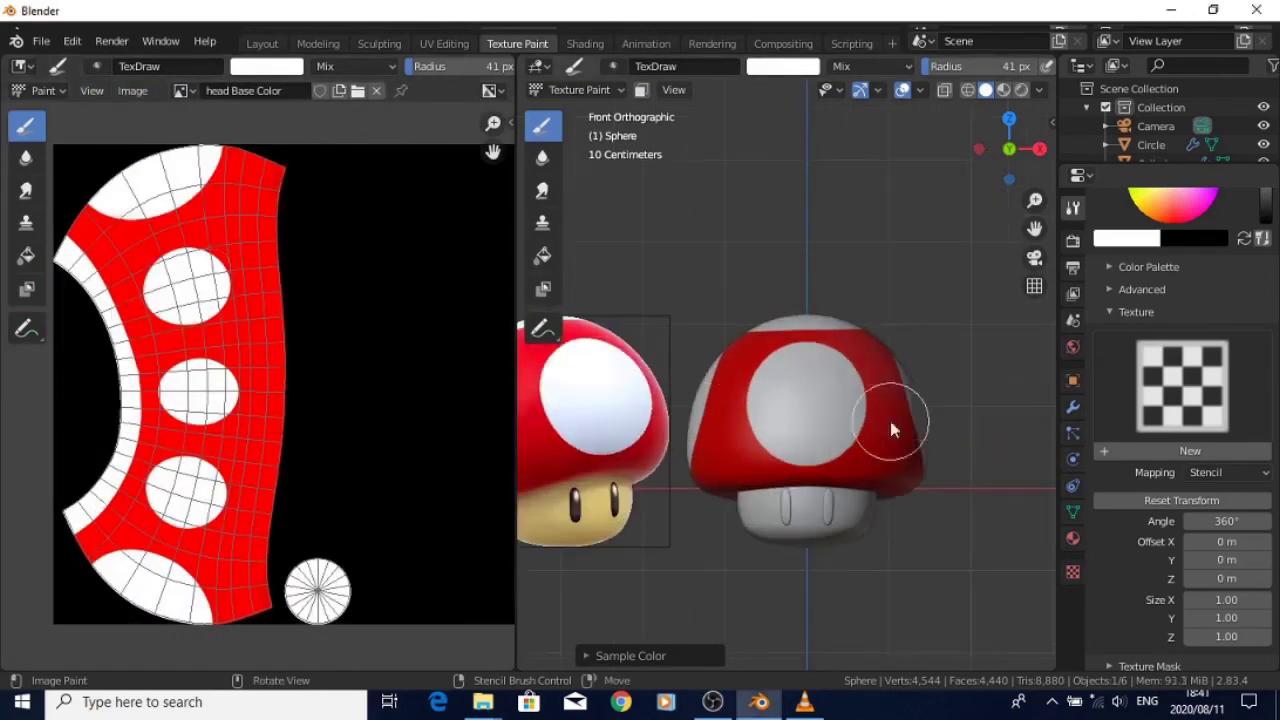
Show the layout viewport in Material Preview and connect the head Base Color texture's Color output to the Diffuse BSDF's Color in the shader nodes
left_click(250, 44)
left_click(985, 89)
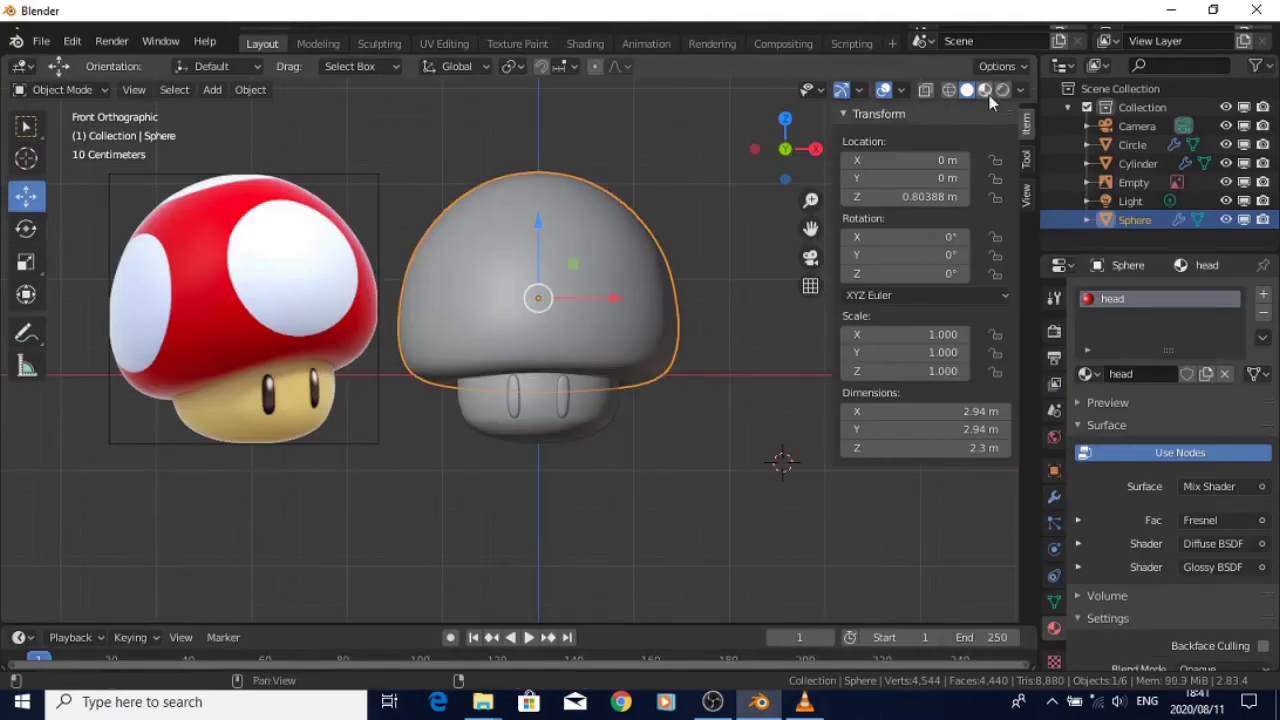
left_click(585, 44)
scroll(664, 562, "down", 1)
mouse_move(664, 560)
left_mouse_down()
mouse_move(596, 546)
mouse_move(650, 546)
left_mouse_up()
left_click_drag(650, 546, 417, 512)
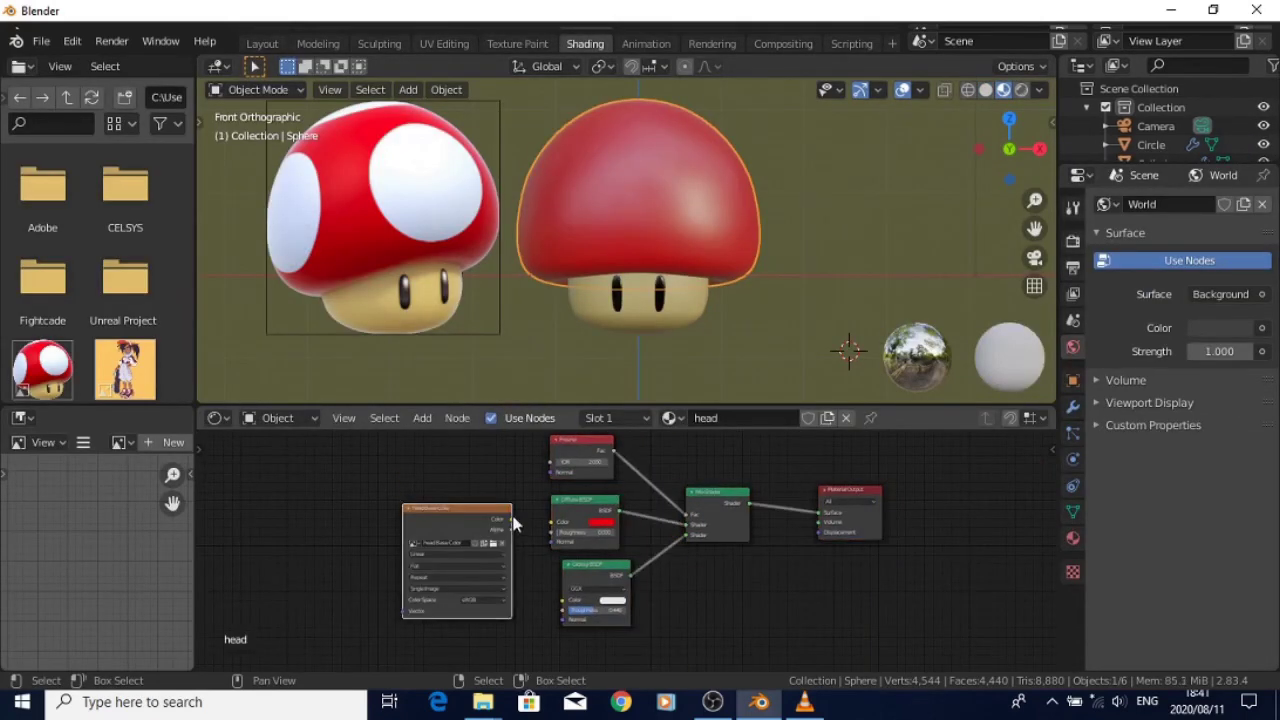
left_click_drag(512, 520, 551, 522)
Delete the mushroom reference image from the layout scene
left_click(258, 44)
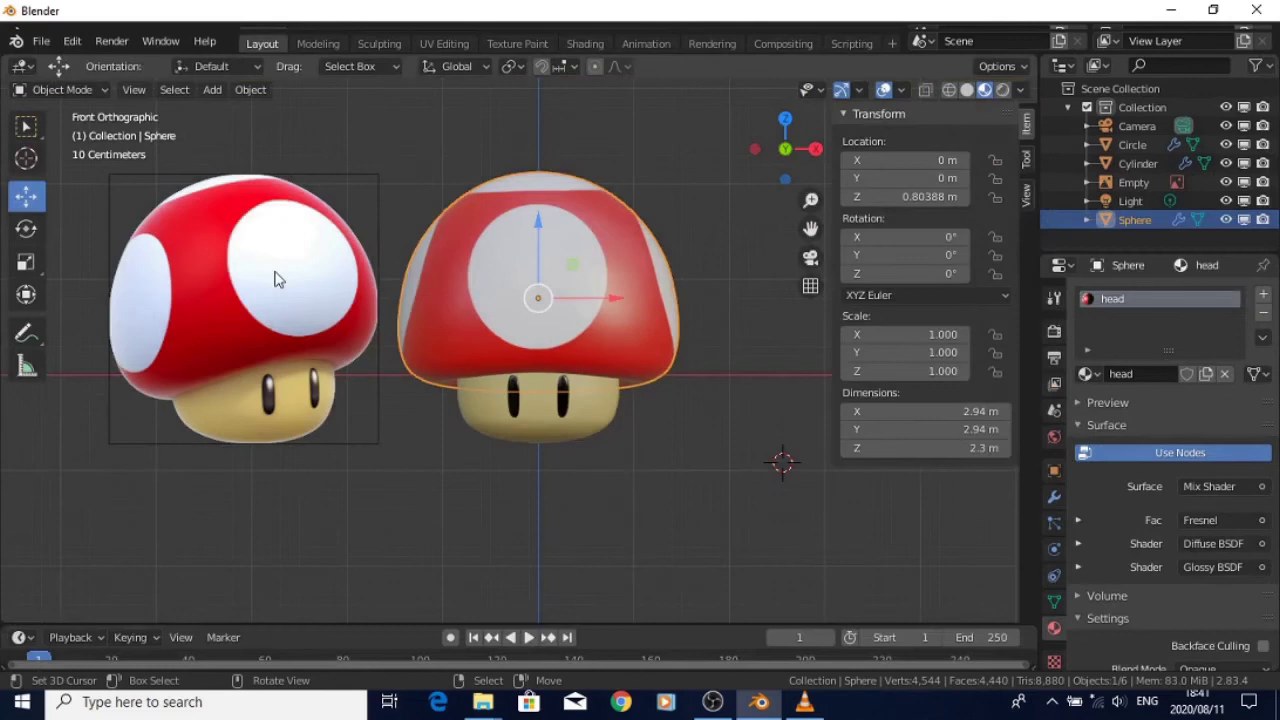
left_click(278, 280)
key("x")
left_click(278, 274)
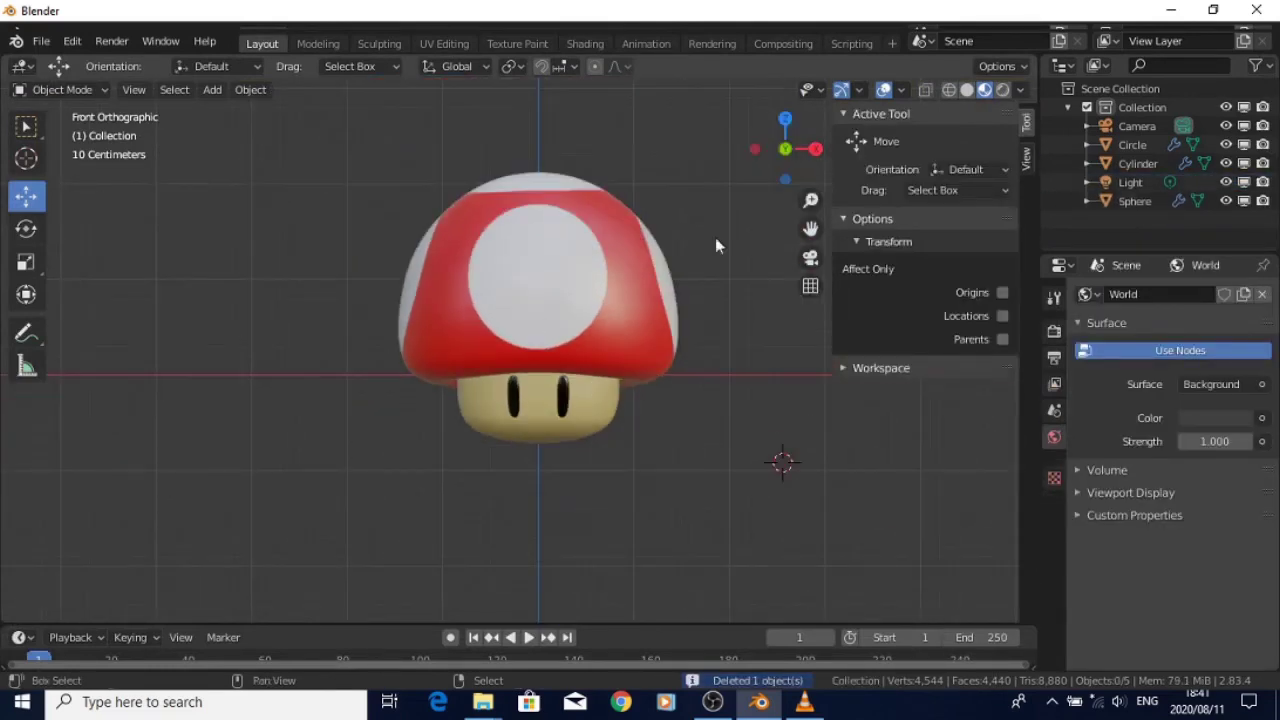
Select all objects and align the camera to the current front view of the mushroom
key("a")
scroll(556, 384, "down", 7)
scroll(554, 384, "up", 6)
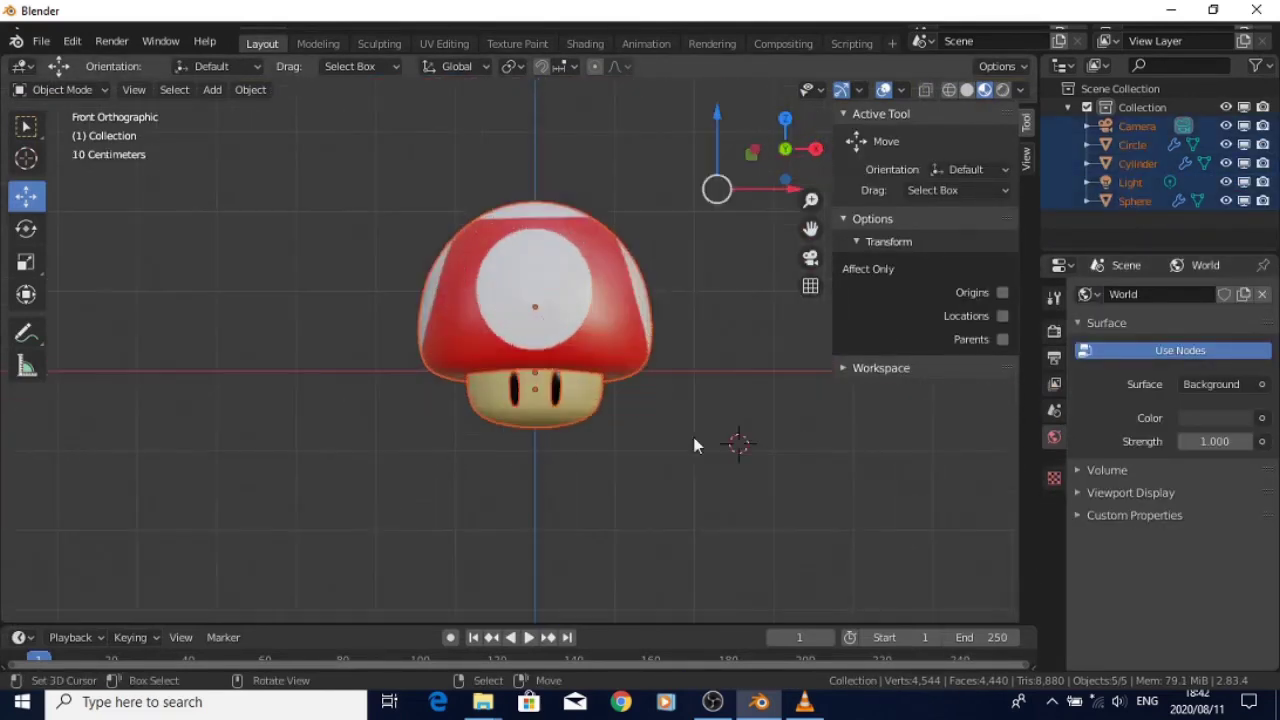
key("ctrl+alt+KP_0")
left_click(1054, 411)
left_click(1054, 298)
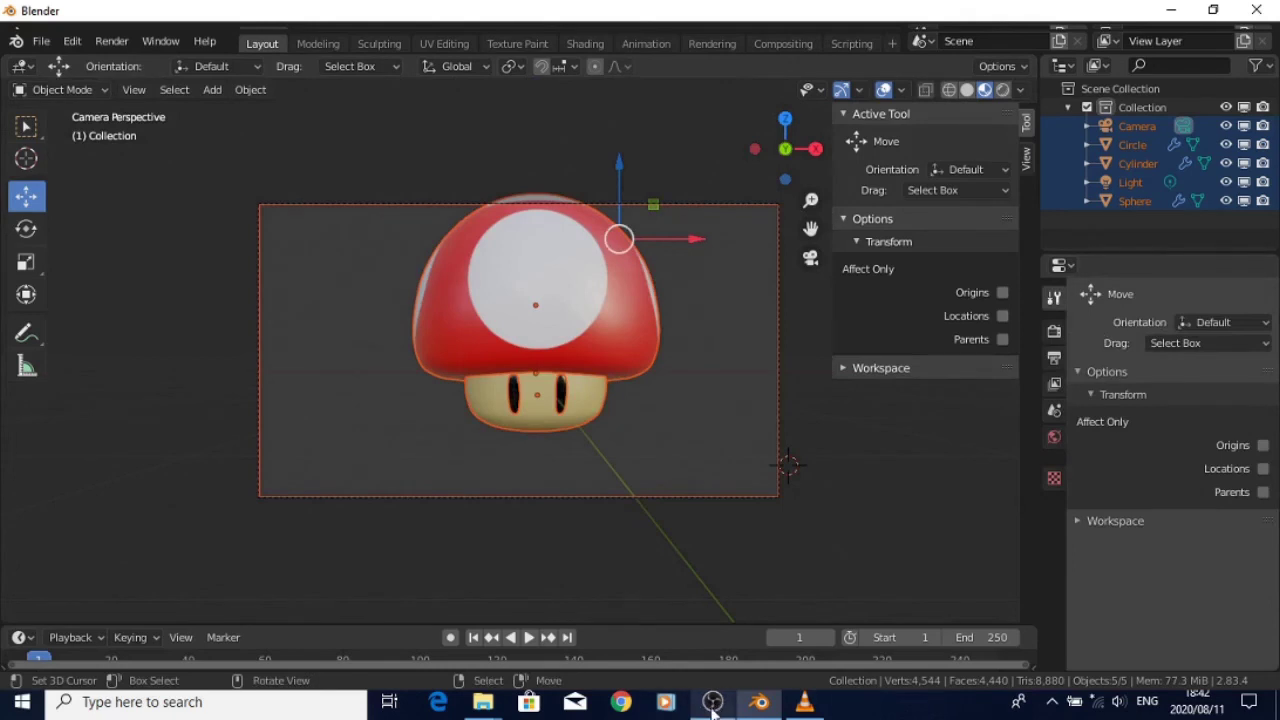
left_click(712, 703)
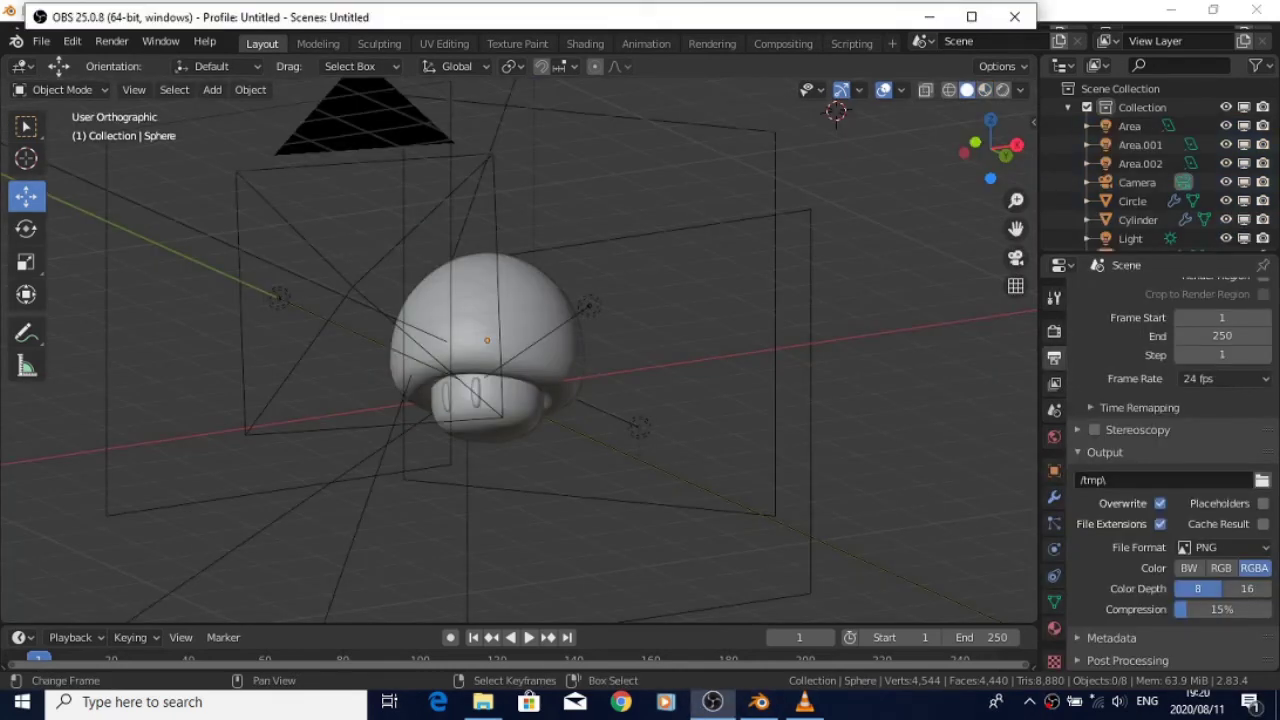
left_click(928, 17)
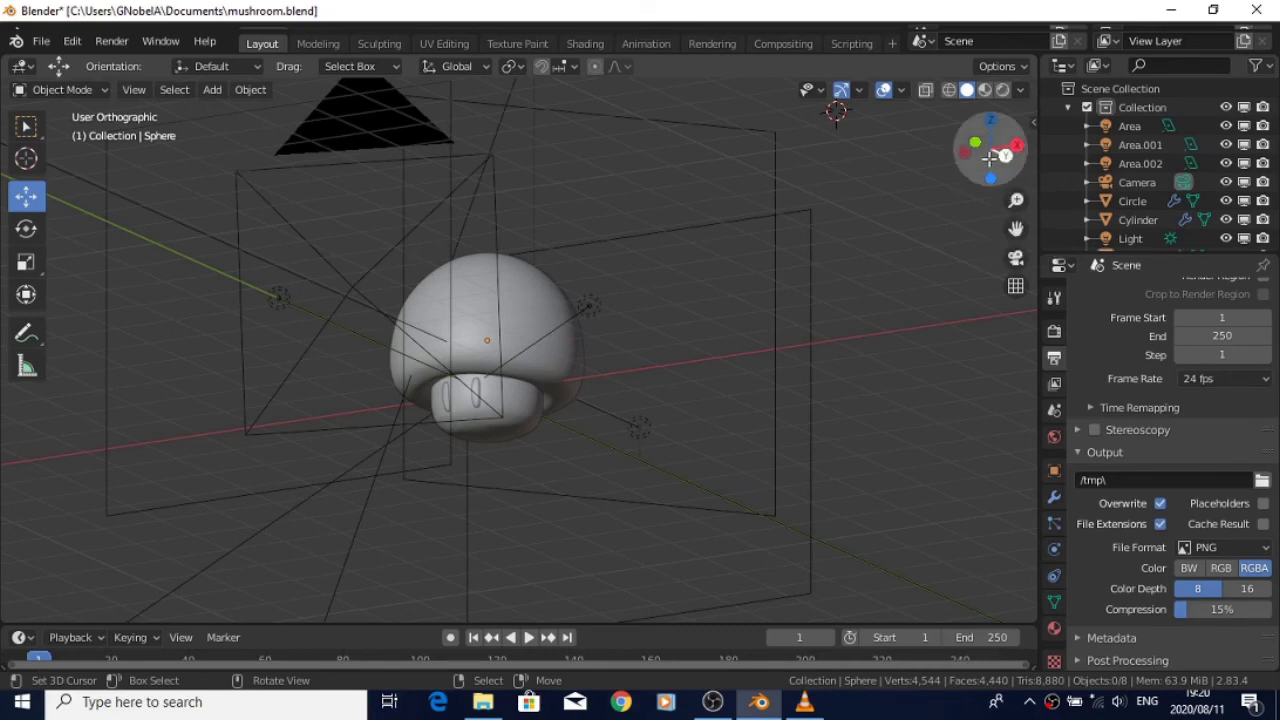
Show the layout viewport in Material Preview and inspect the textured mushroom from several angles
left_click_drag(990, 150, 1050, 137)
left_click_drag(960, 190, 900, 112)
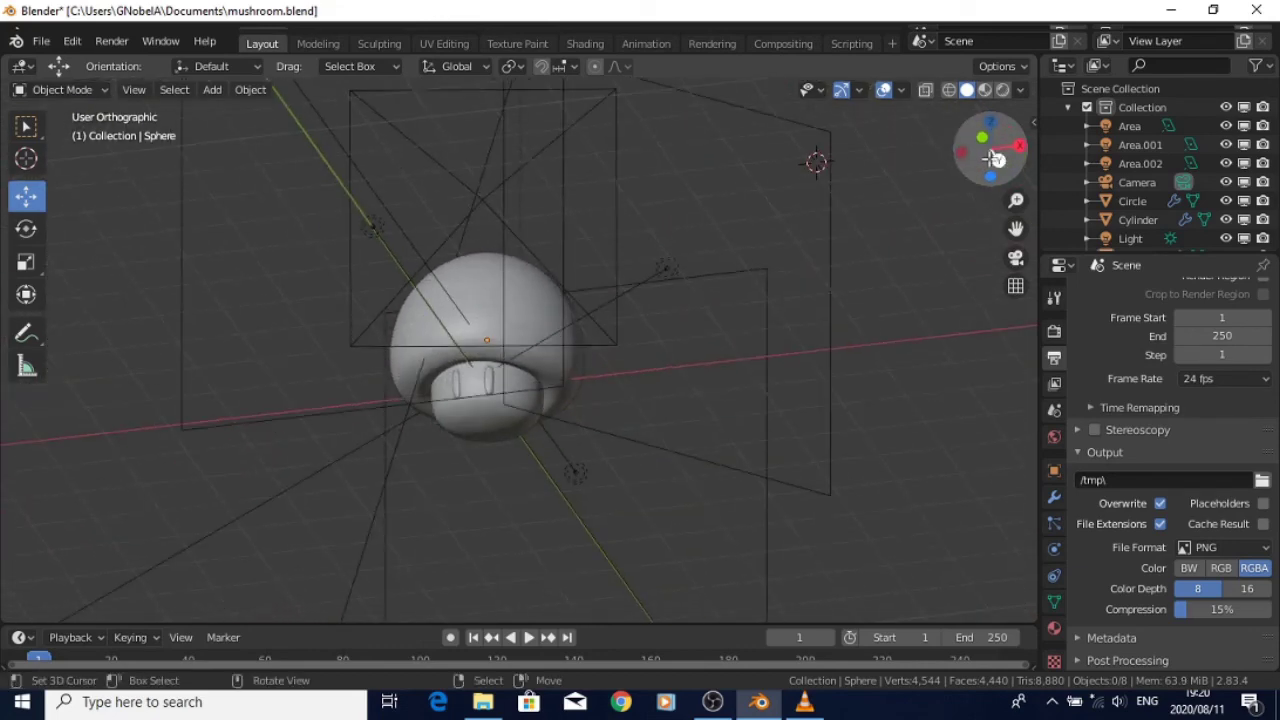
left_click(985, 90)
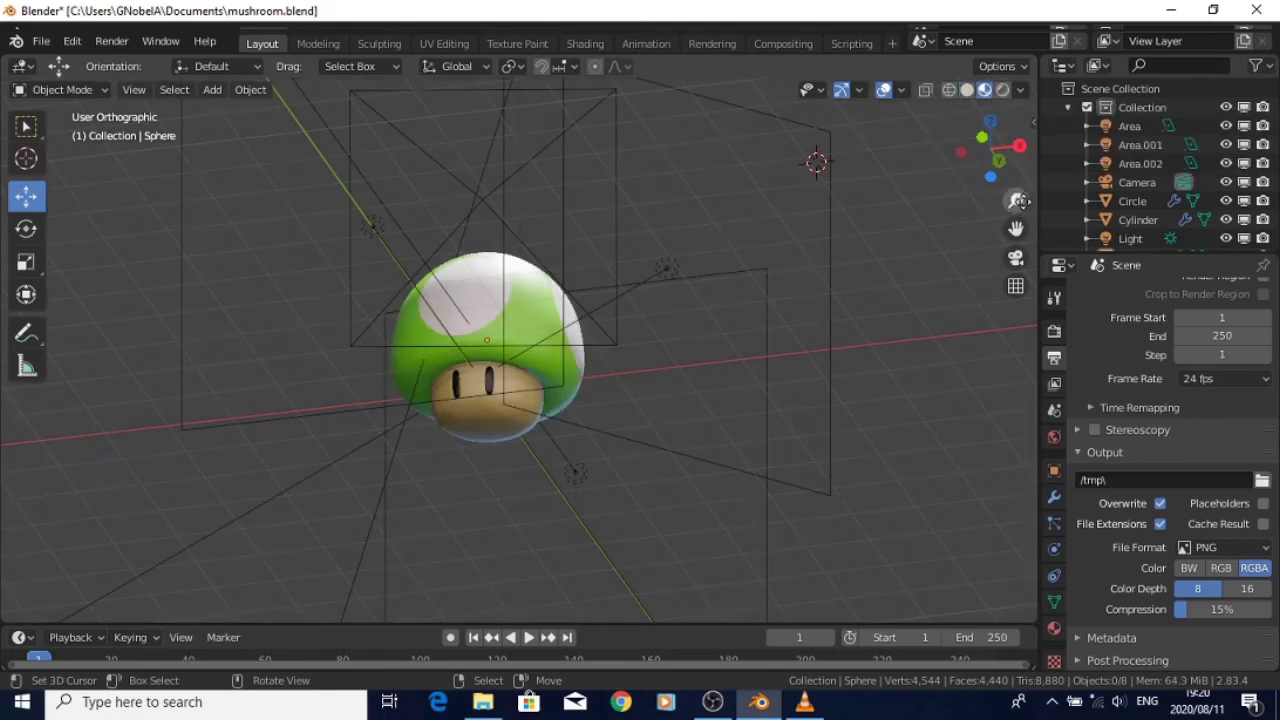
mouse_move(1017, 199)
left_mouse_down()
mouse_move(1017, 234)
mouse_move(1018, 199)
left_mouse_up()
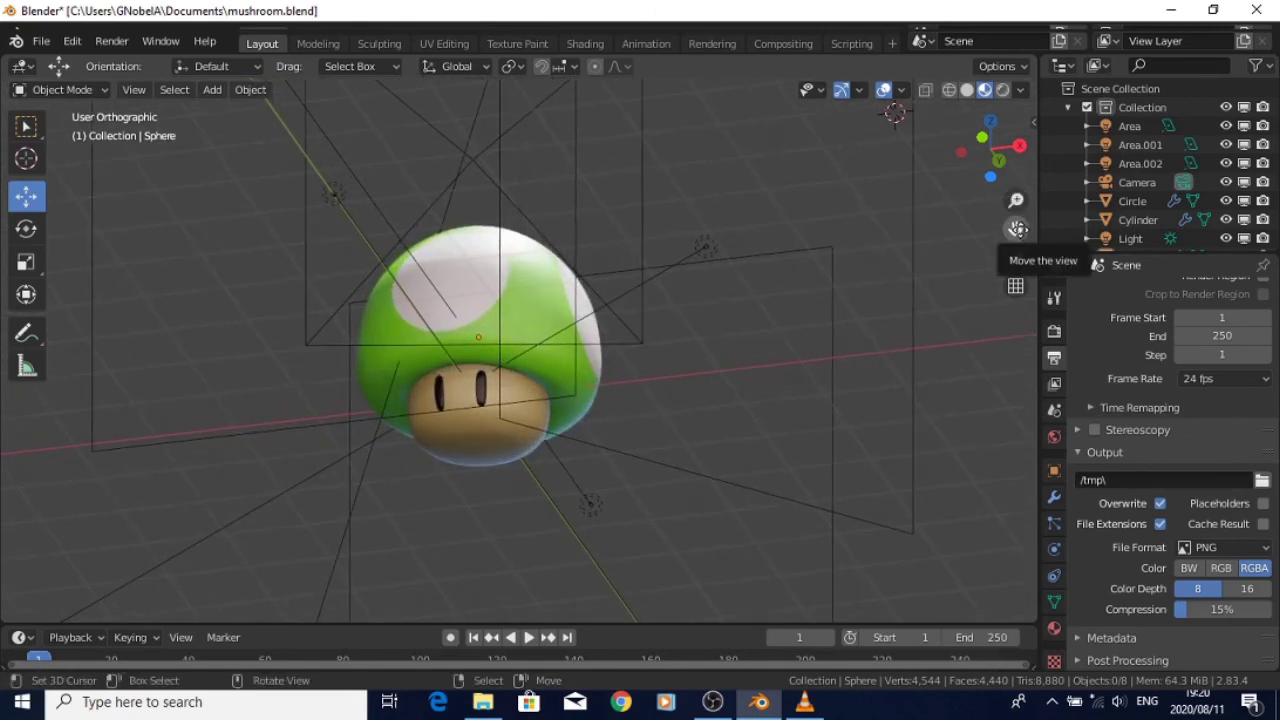
left_click_drag(990, 150, 1112, 153)
left_click_drag(860, 162, 1030, 208)
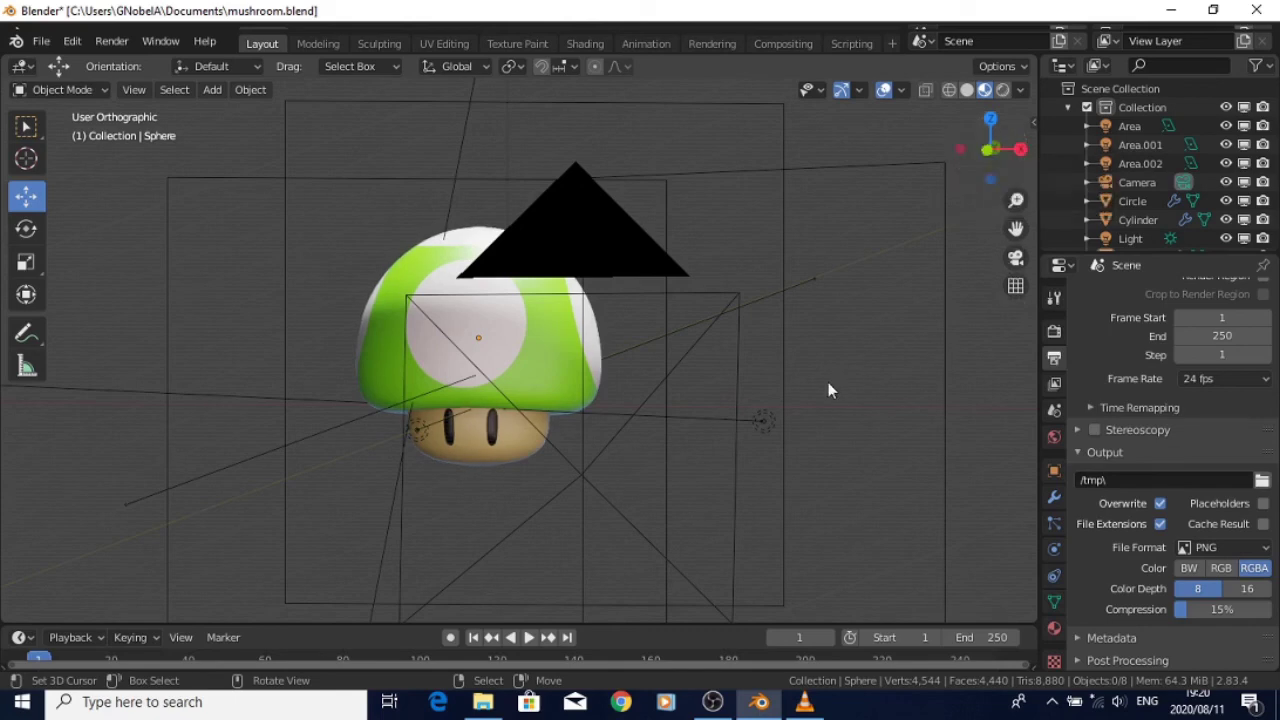
View the mushroom from the front, switch to the camera view and save the mushroom.blend file
key("KP_1")
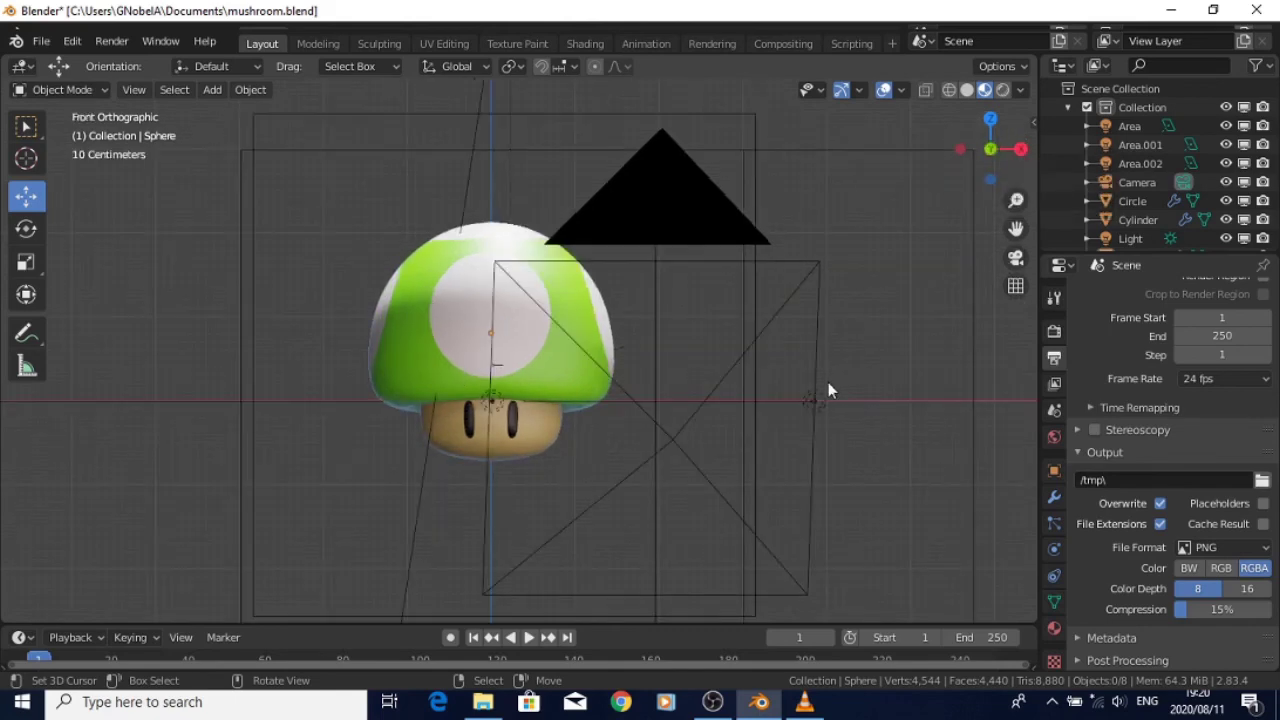
key("KP_0")
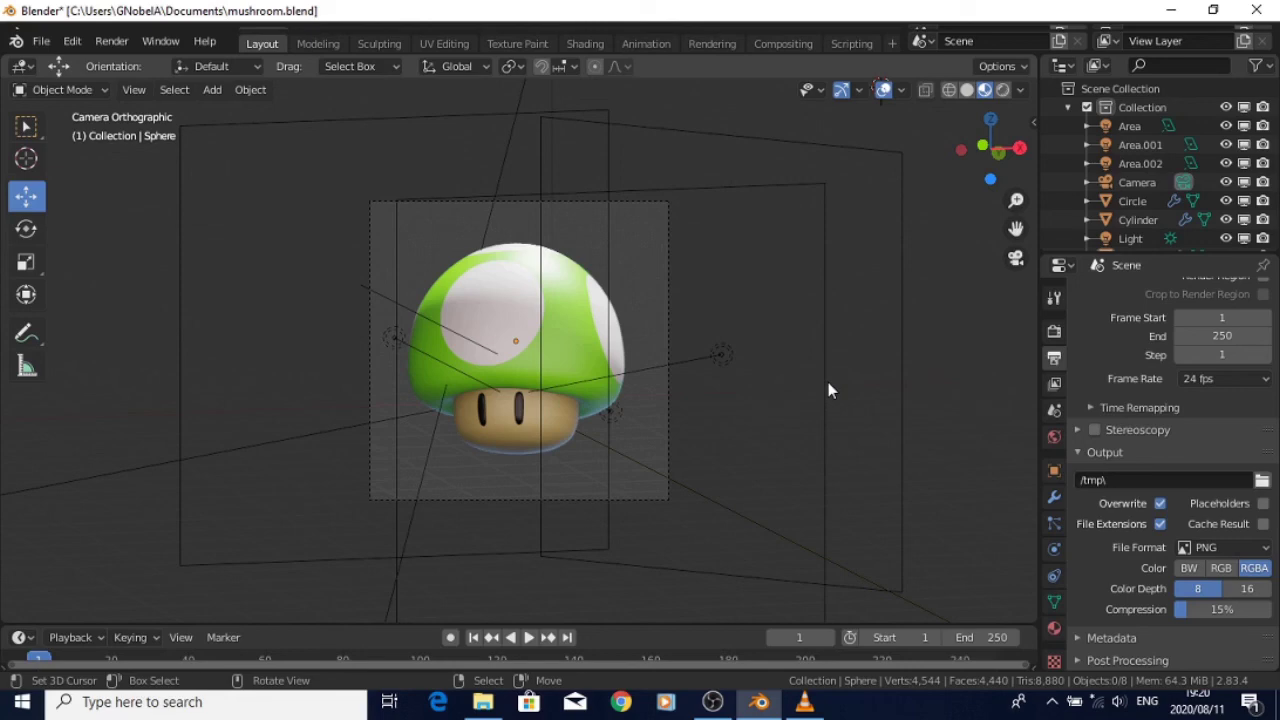
key("ctrl+s")
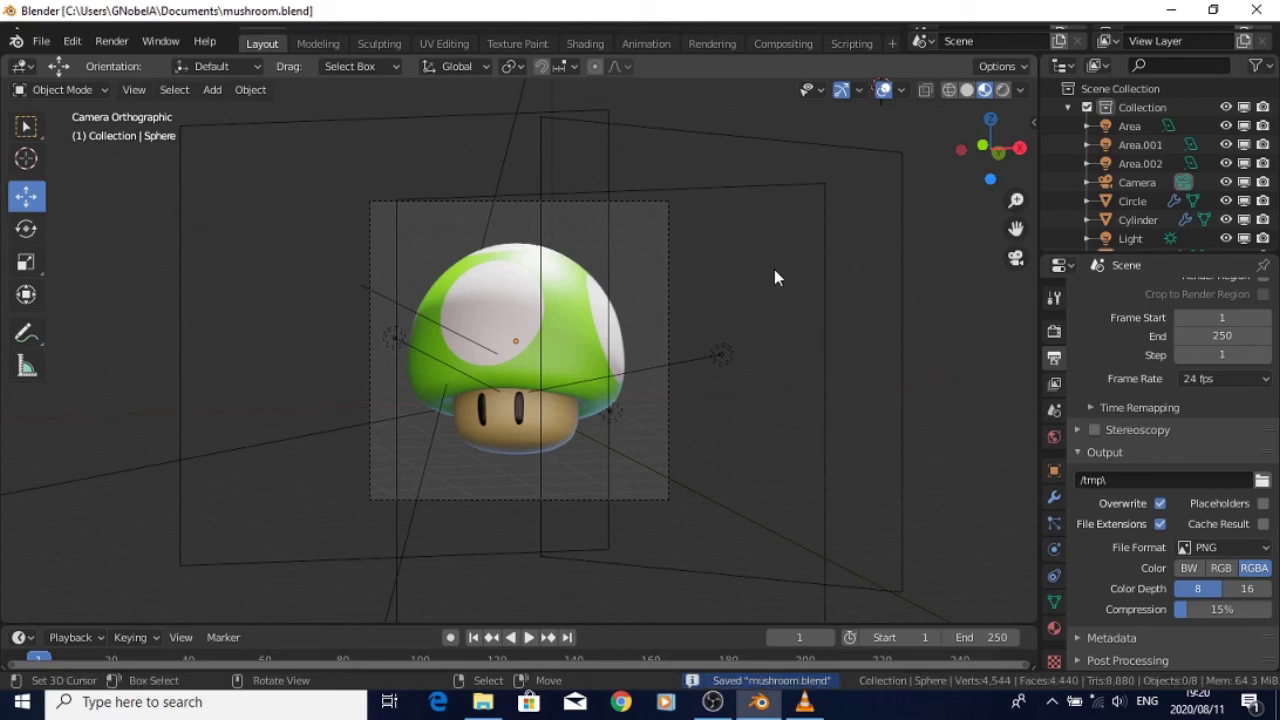
left_click(721, 714)
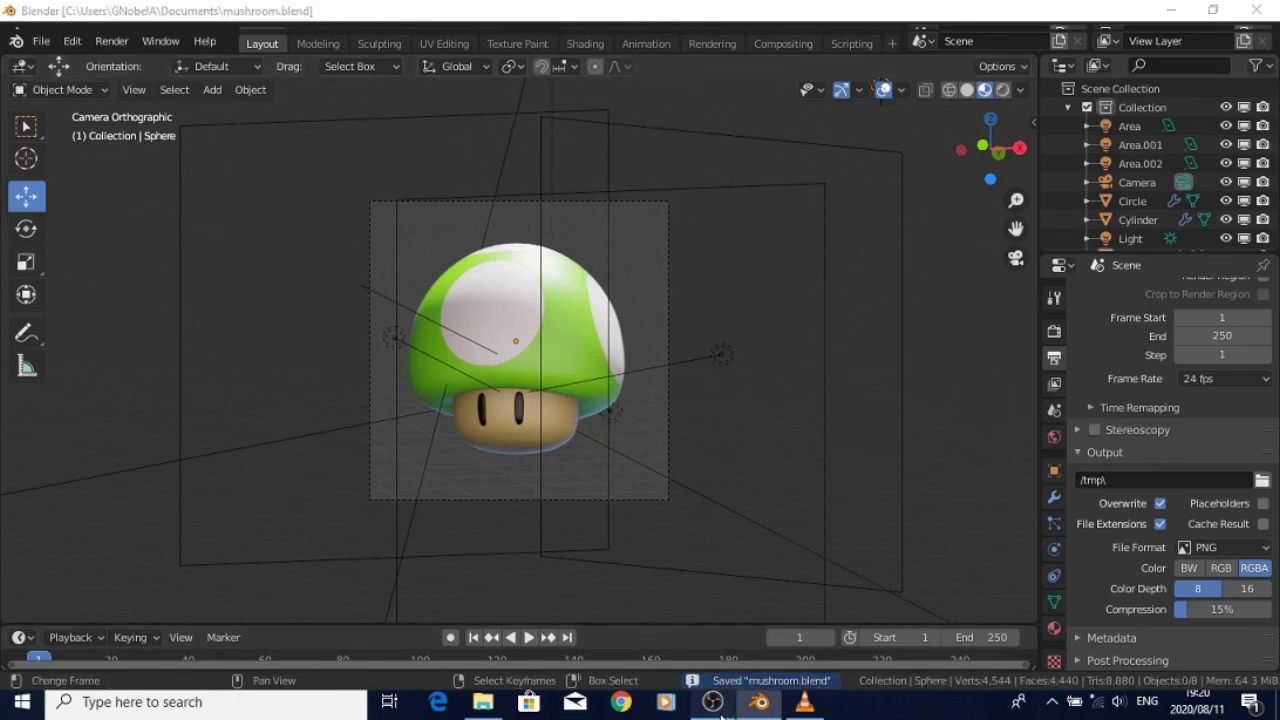